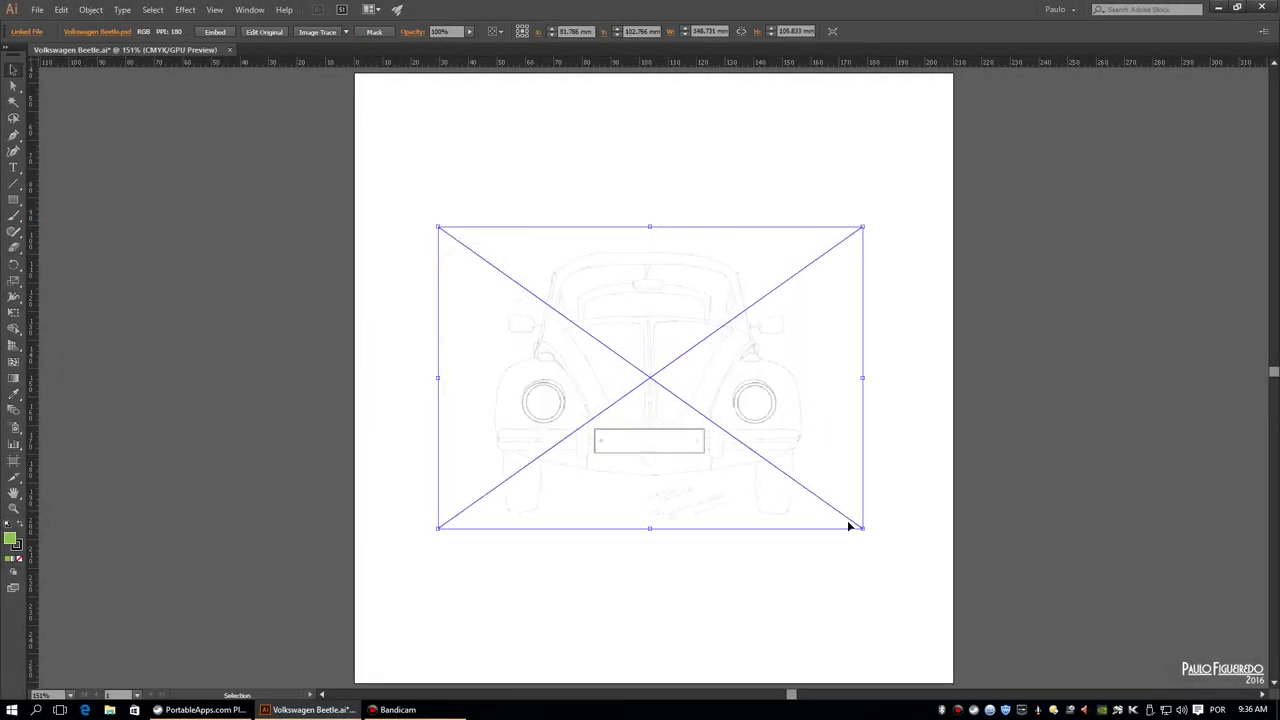
Scale the Beetle sketch past the artboard edges and drop a vertical guide on the car's centre line
{"action": "left_click_drag", "start_coordinate": [848, 525], "coordinate": [1063, 646]}
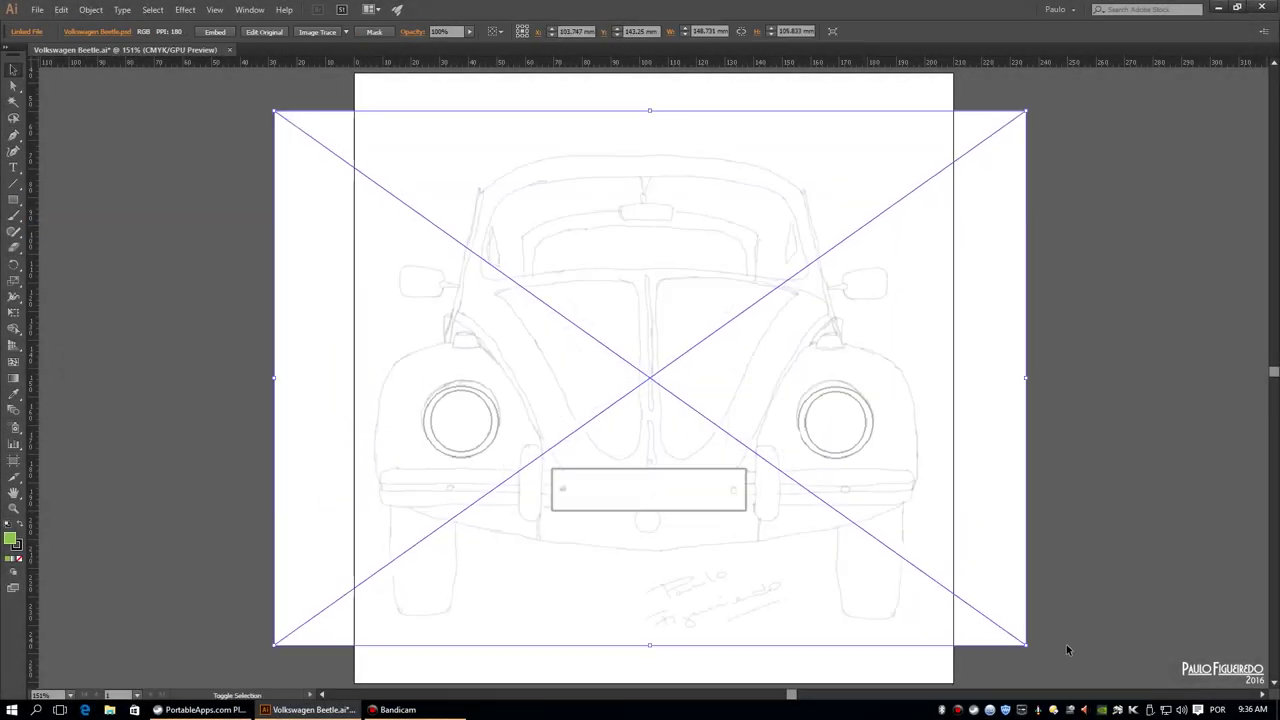
{"action": "left_click", "coordinate": [1063, 646]}
{"action": "left_click_drag", "start_coordinate": [30, 108], "coordinate": [660, 105]}
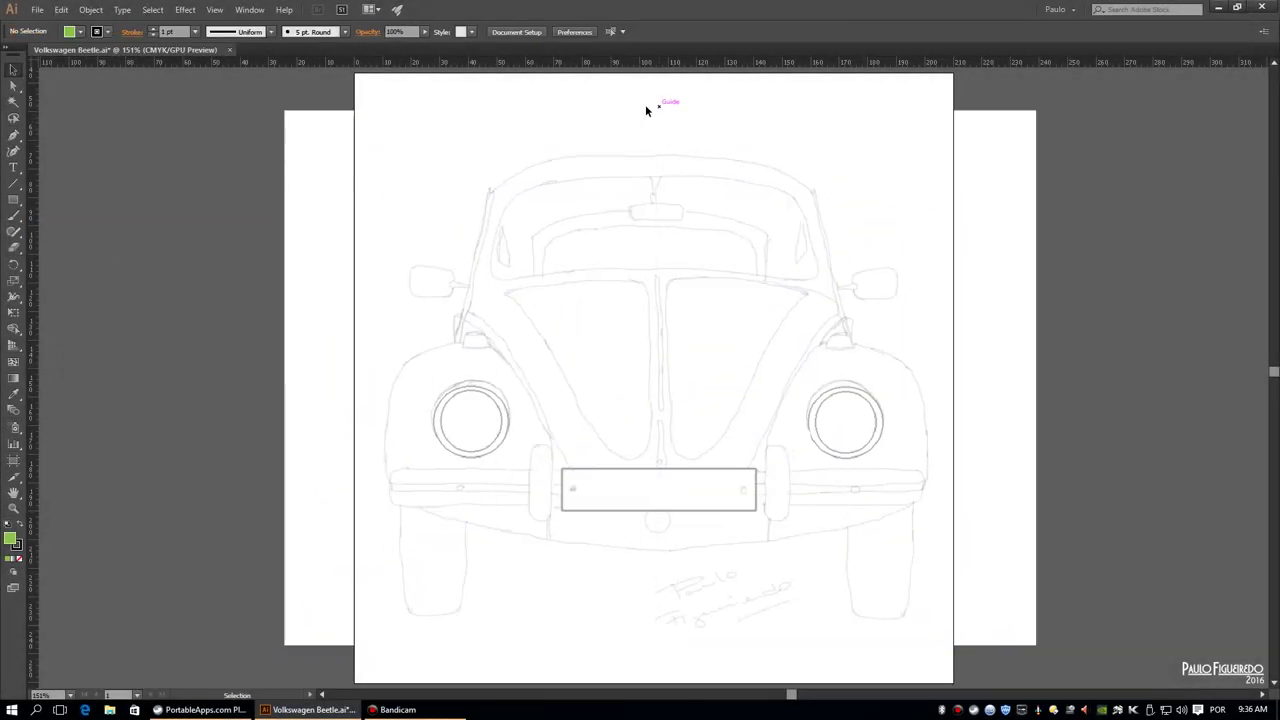
{"action": "left_click", "coordinate": [37, 9]}
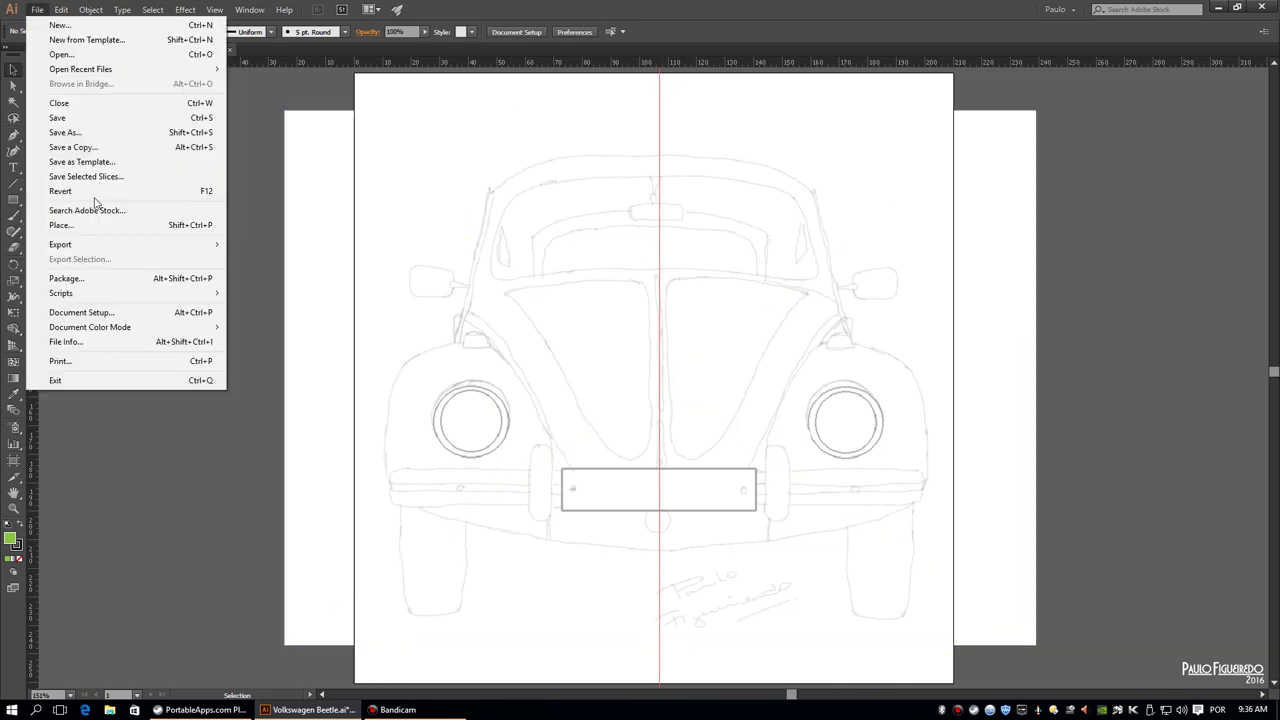
Pen-draw the unfilled left fender curve, ending on the centre guide
{"action": "left_click", "coordinate": [514, 347]}
{"action": "left_click_drag", "start_coordinate": [400, 366], "coordinate": [357, 404]}
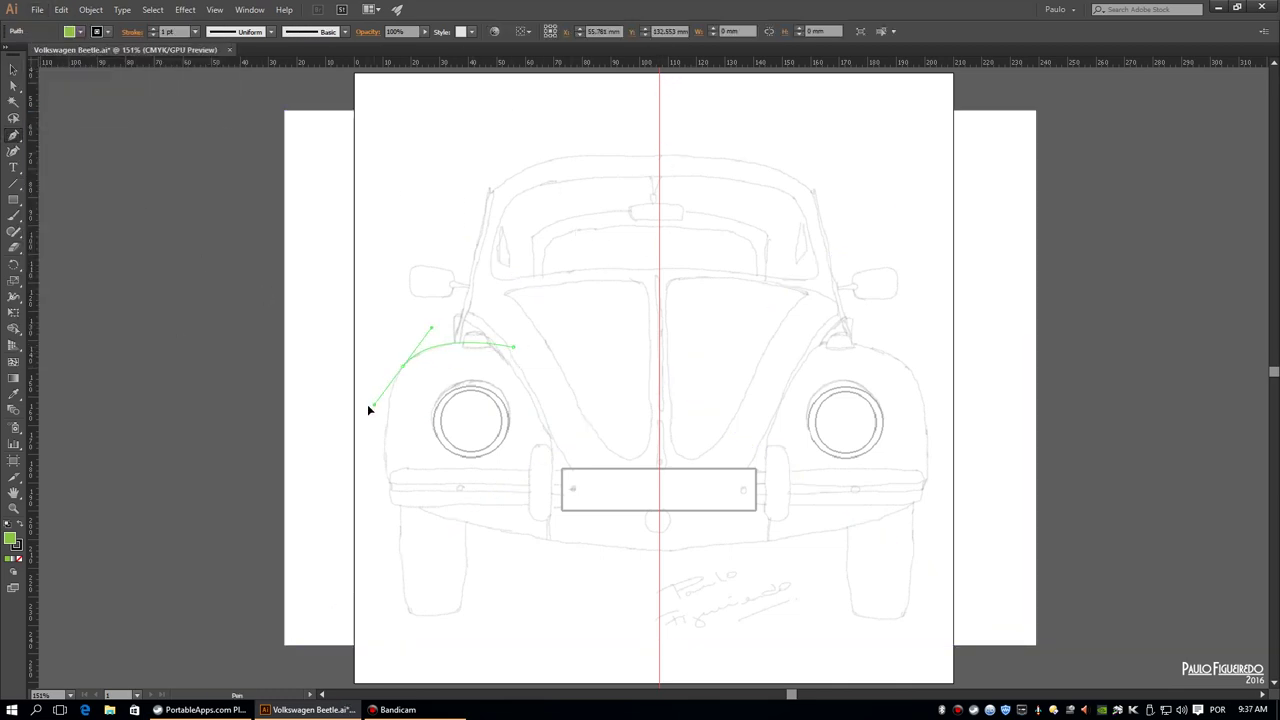
{"action": "left_click", "coordinate": [20, 560]}
{"action": "left_click_drag", "start_coordinate": [393, 490], "coordinate": [397, 494]}
{"action": "mouse_move", "coordinate": [660, 524]}
{"action": "left_mouse_down"}
{"action": "mouse_move", "coordinate": [598, 533]}
{"action": "mouse_move", "coordinate": [912, 570]}
{"action": "left_mouse_up"}
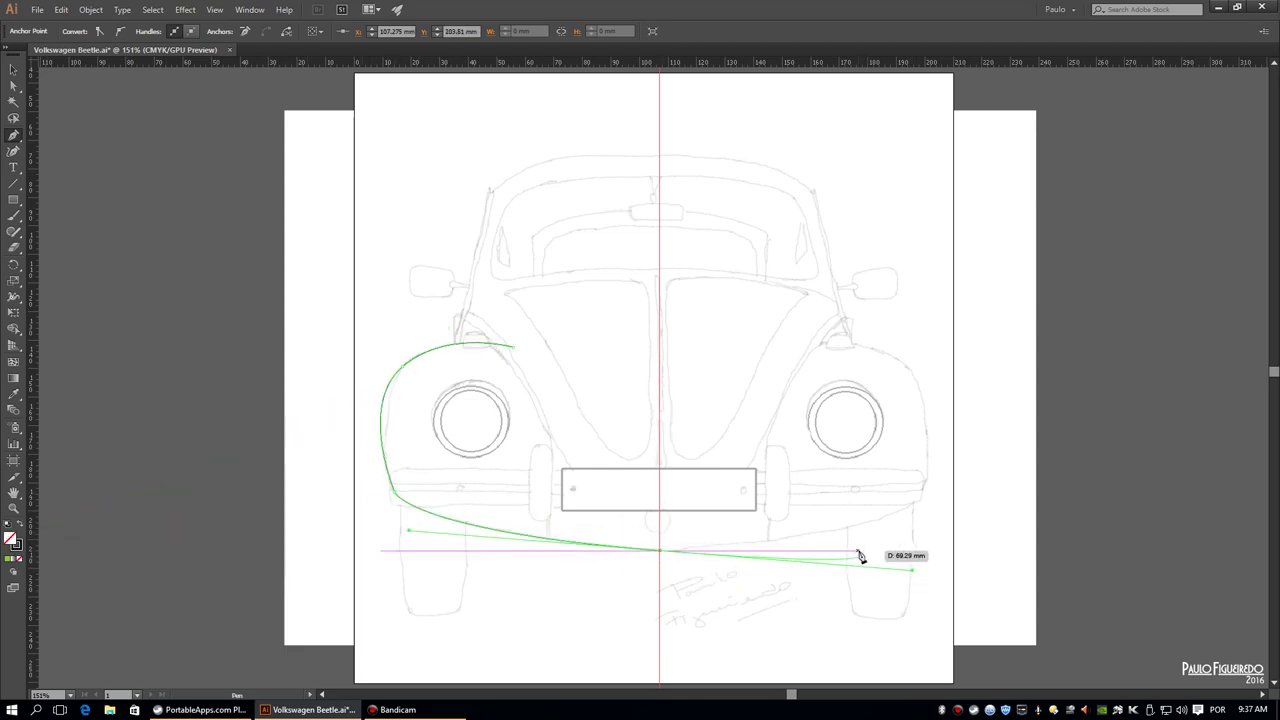
{"action": "left_click", "coordinate": [13, 137]}
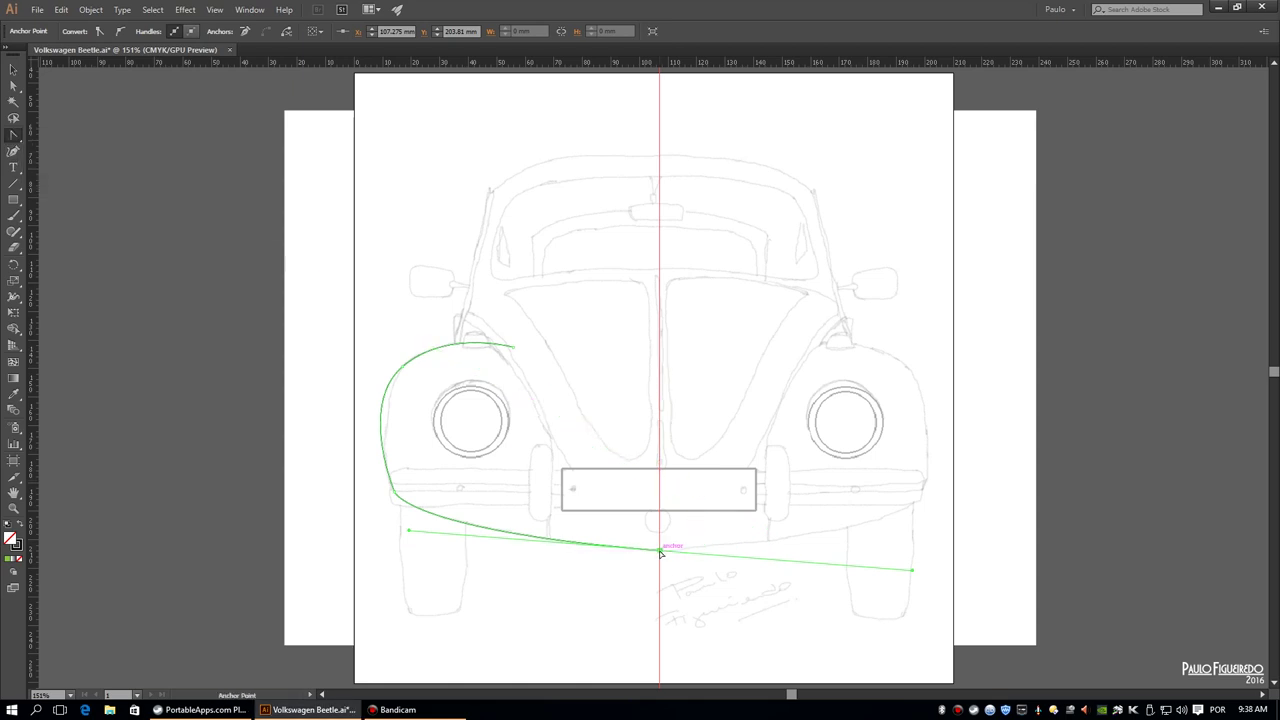
{"action": "key", "text": "a"}
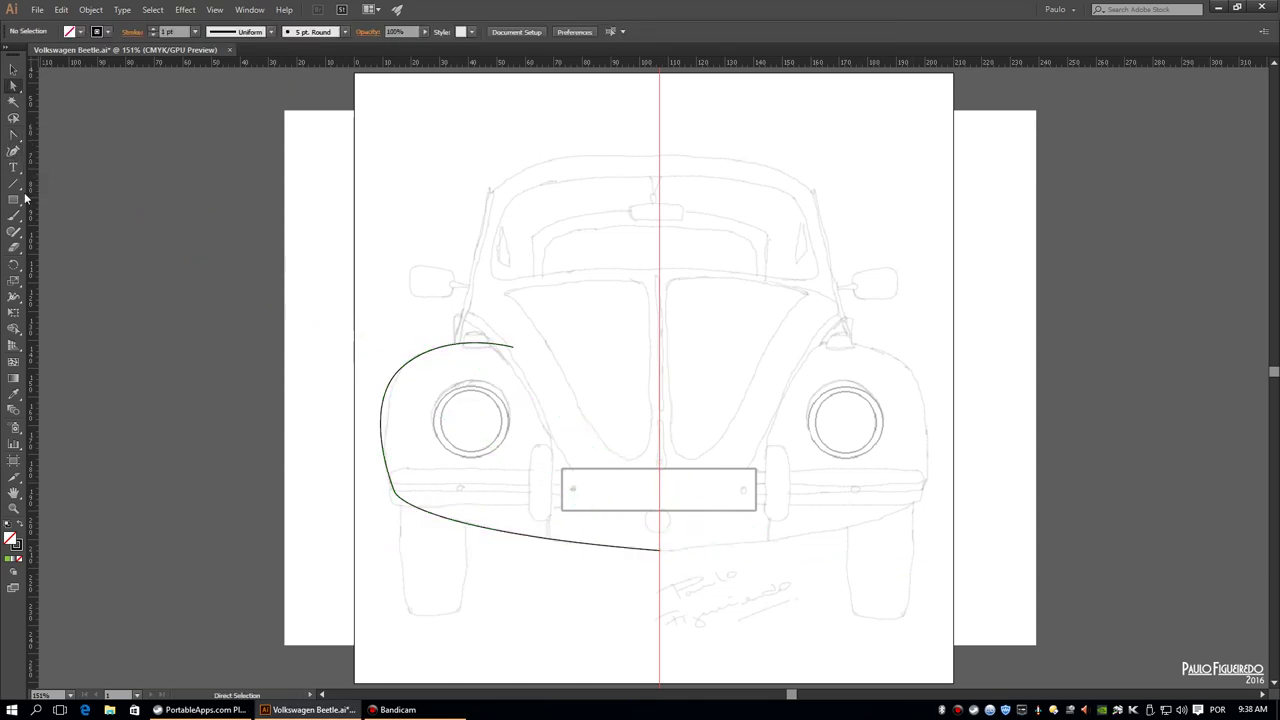
Refine the fender's handles and end anchors so the curve matches the sketch
{"action": "left_click", "coordinate": [420, 355]}
{"action": "left_click_drag", "start_coordinate": [397, 498], "coordinate": [434, 535]}
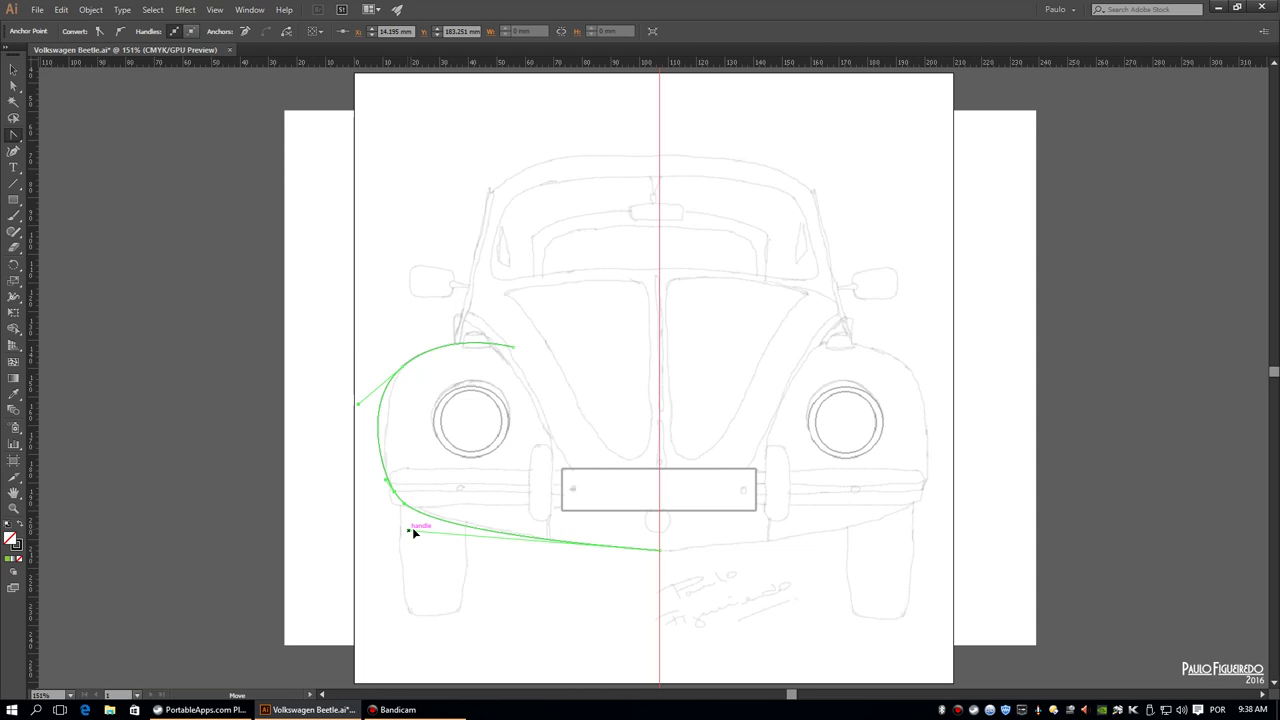
{"action": "left_click", "coordinate": [14, 88]}
{"action": "left_click", "coordinate": [378, 415]}
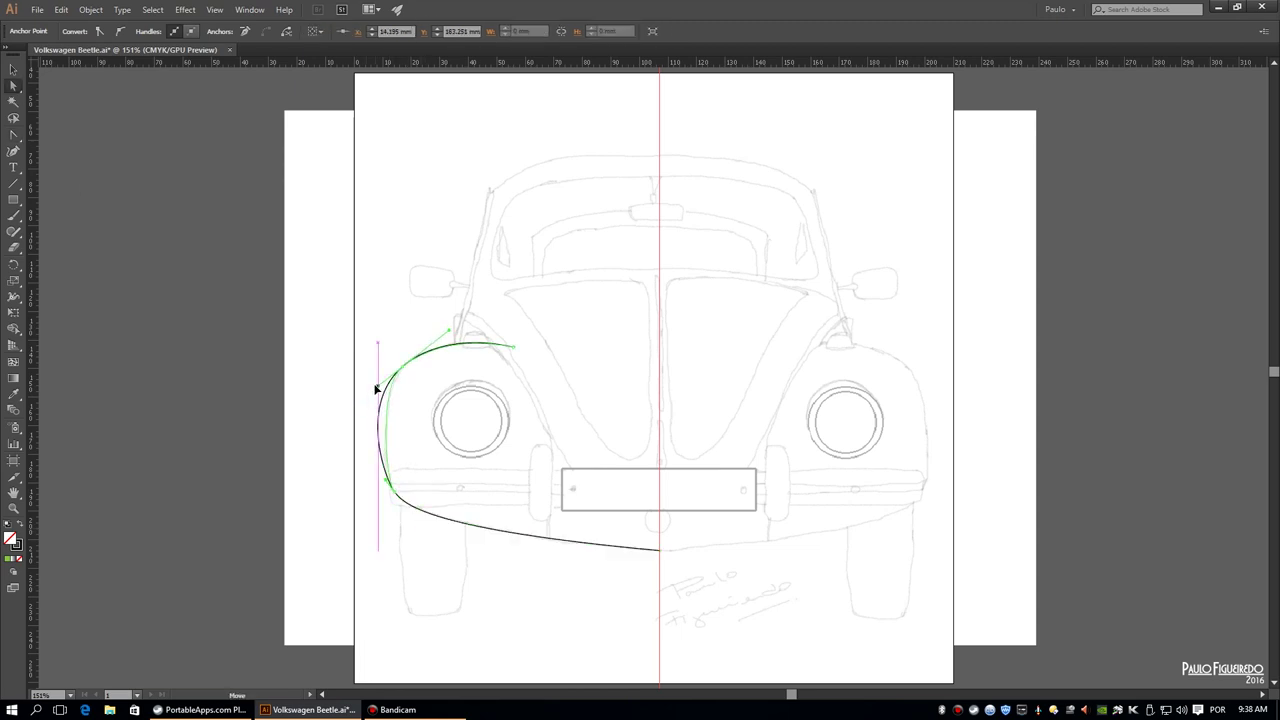
{"action": "left_click_drag", "start_coordinate": [513, 348], "coordinate": [493, 341]}
{"action": "left_click_drag", "start_coordinate": [374, 371], "coordinate": [378, 392]}
{"action": "left_click", "coordinate": [13, 151]}
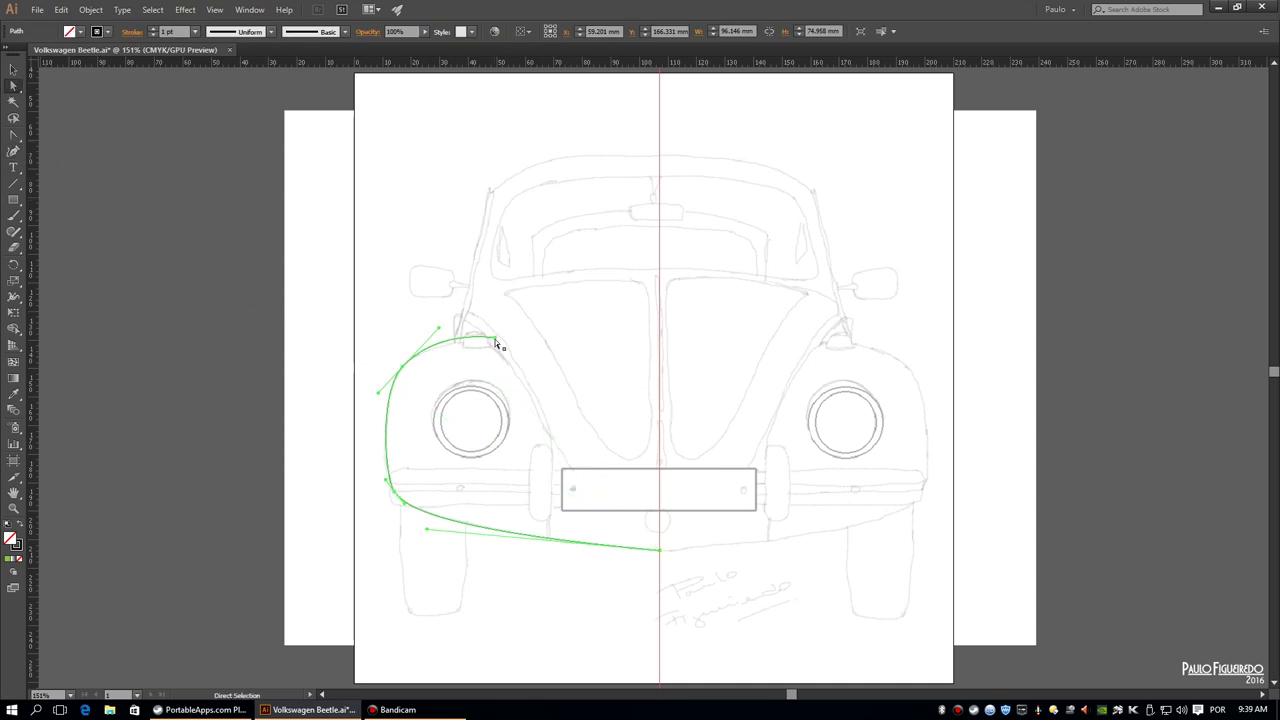
{"action": "left_click", "coordinate": [13, 151]}
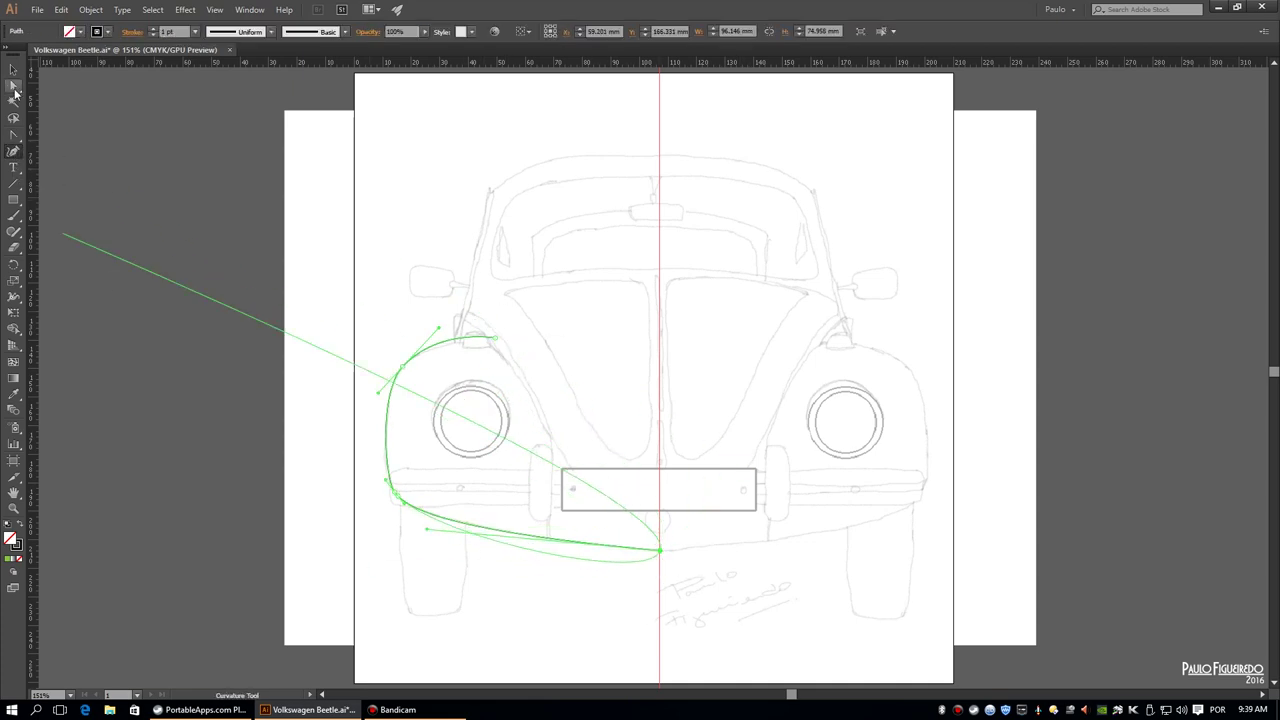
{"action": "key", "text": "Escape"}
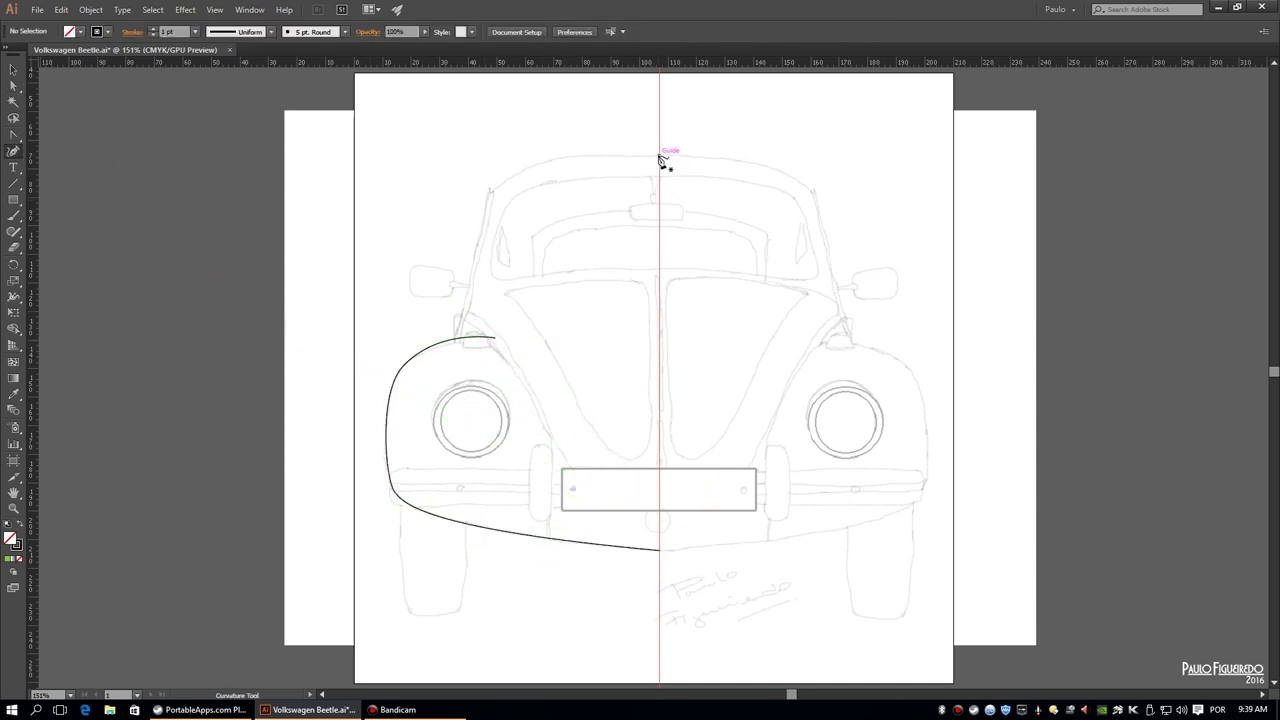
Trace the left body outline from the roof centre down to the bumper
{"action": "left_click", "coordinate": [659, 155]}
{"action": "key", "text": "Escape"}
{"action": "left_click", "coordinate": [16, 138]}
{"action": "left_click", "coordinate": [659, 155]}
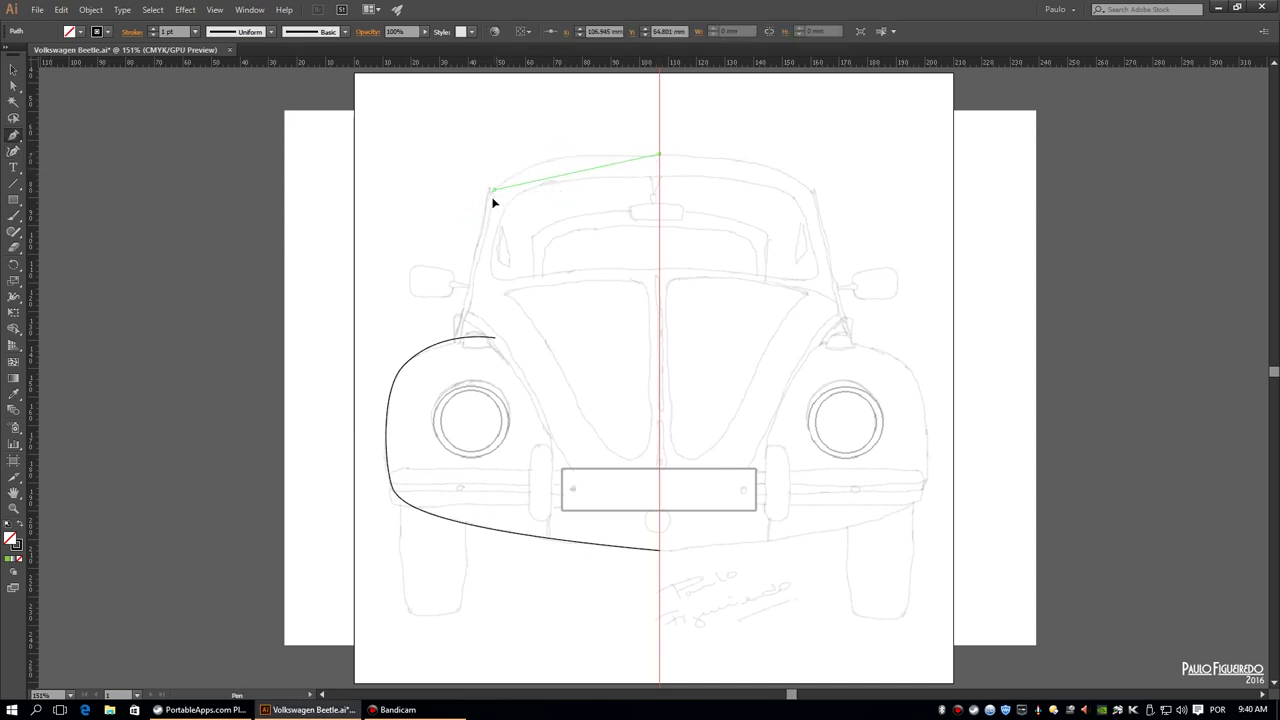
{"action": "left_click_drag", "start_coordinate": [450, 242], "coordinate": [449, 239]}
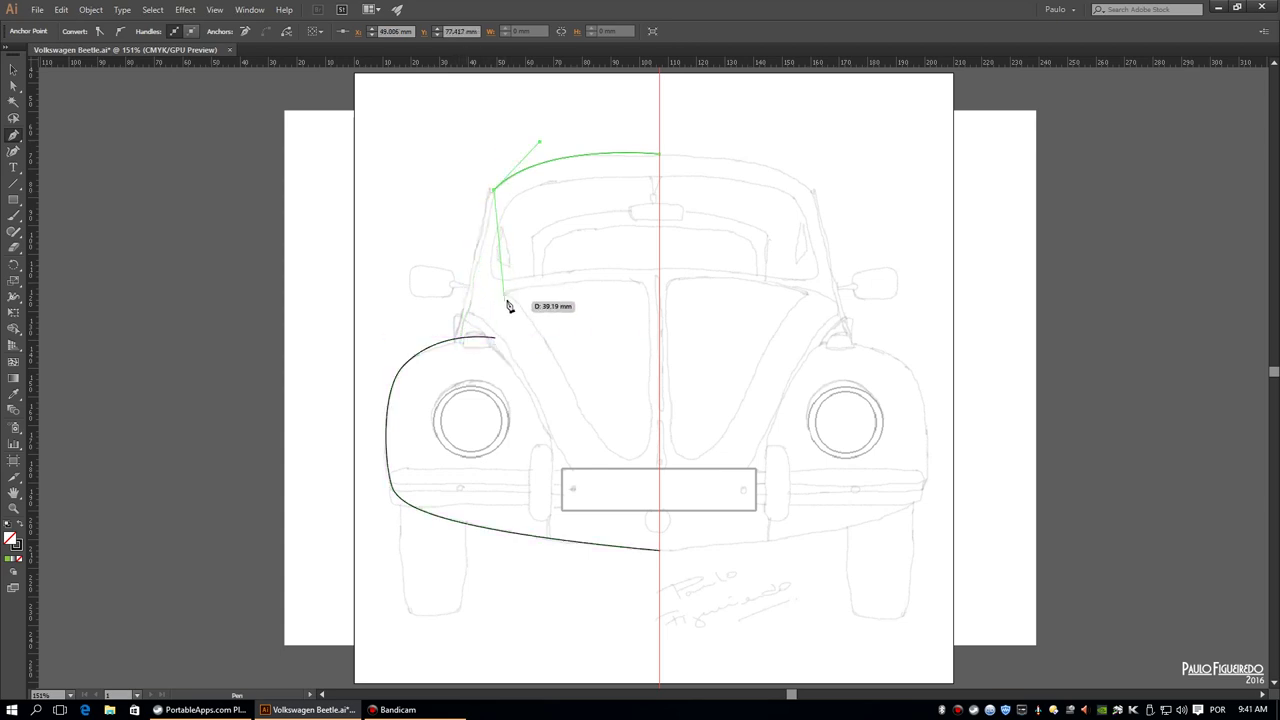
{"action": "left_click", "coordinate": [462, 318]}
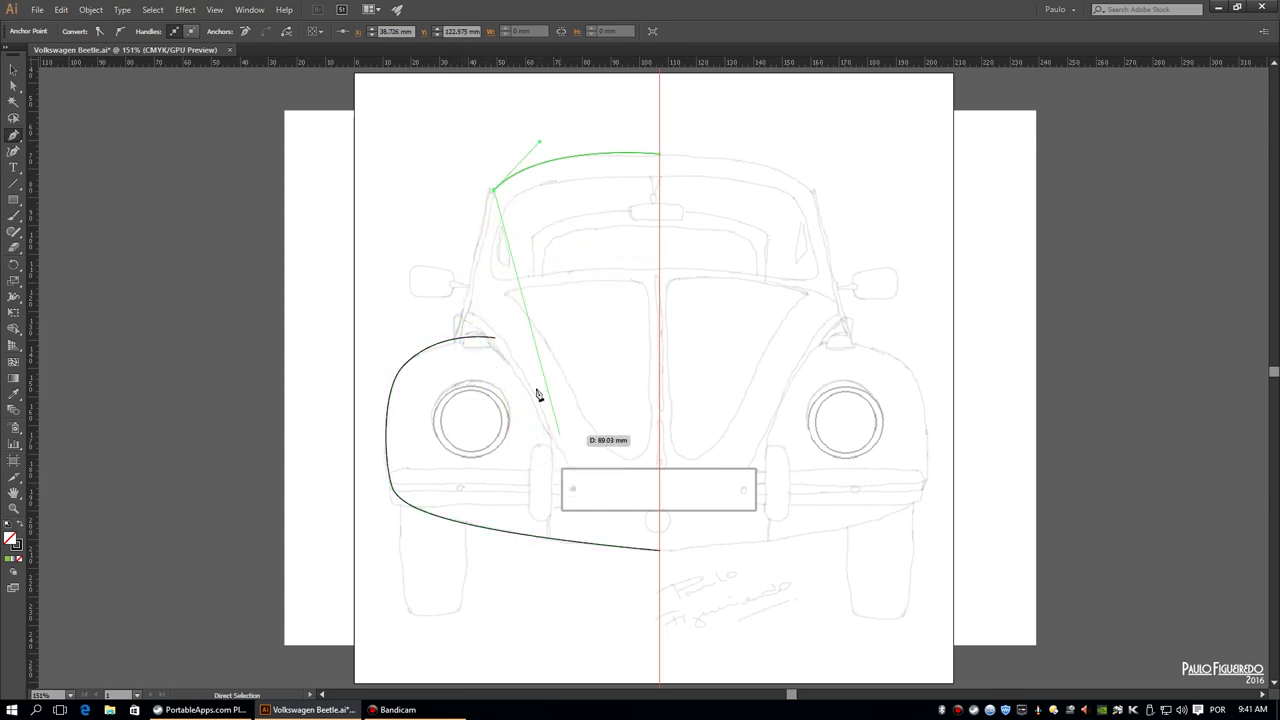
{"action": "left_click_drag", "start_coordinate": [571, 486], "coordinate": [695, 503]}
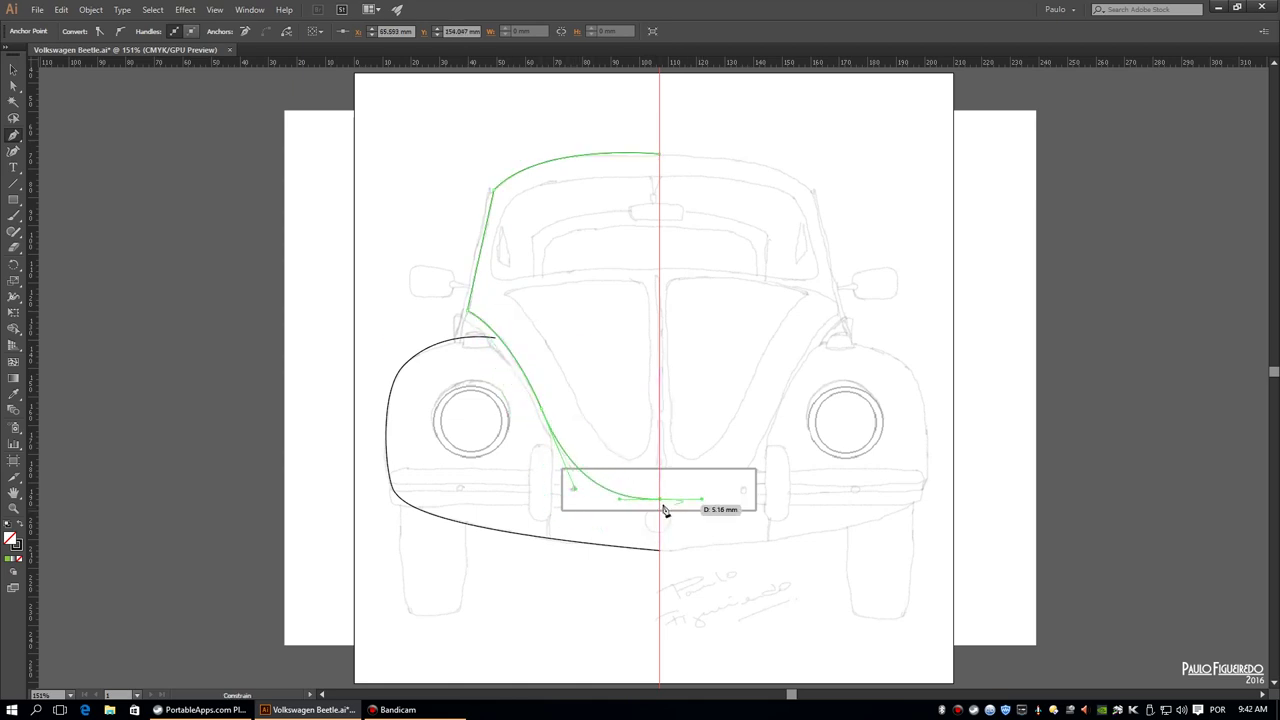
{"action": "left_click", "coordinate": [208, 193], "text": "ctrl"}
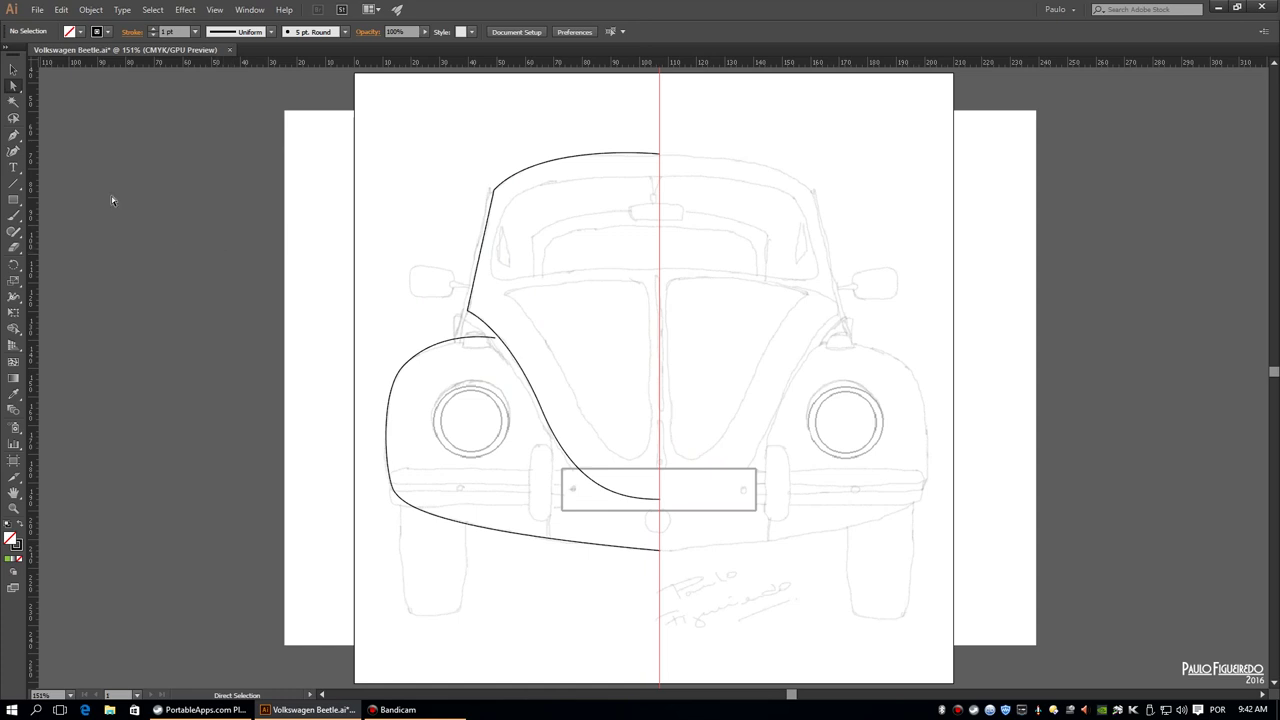
Trace the left windshield half onto the centre guide, undoing a started hood line
{"action": "left_click", "coordinate": [660, 176]}
{"action": "left_click_drag", "start_coordinate": [530, 176], "coordinate": [485, 236]}
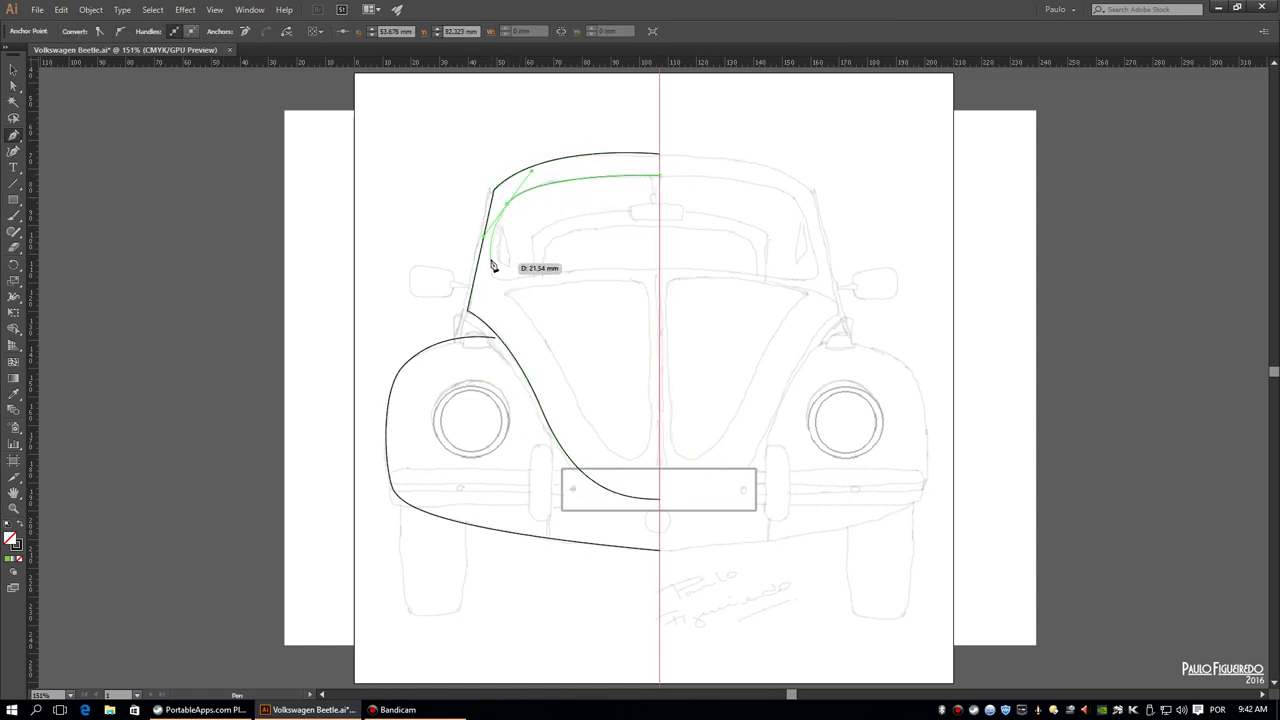
{"action": "left_click", "coordinate": [493, 275]}
{"action": "left_click_drag", "start_coordinate": [613, 270], "coordinate": [705, 270]}
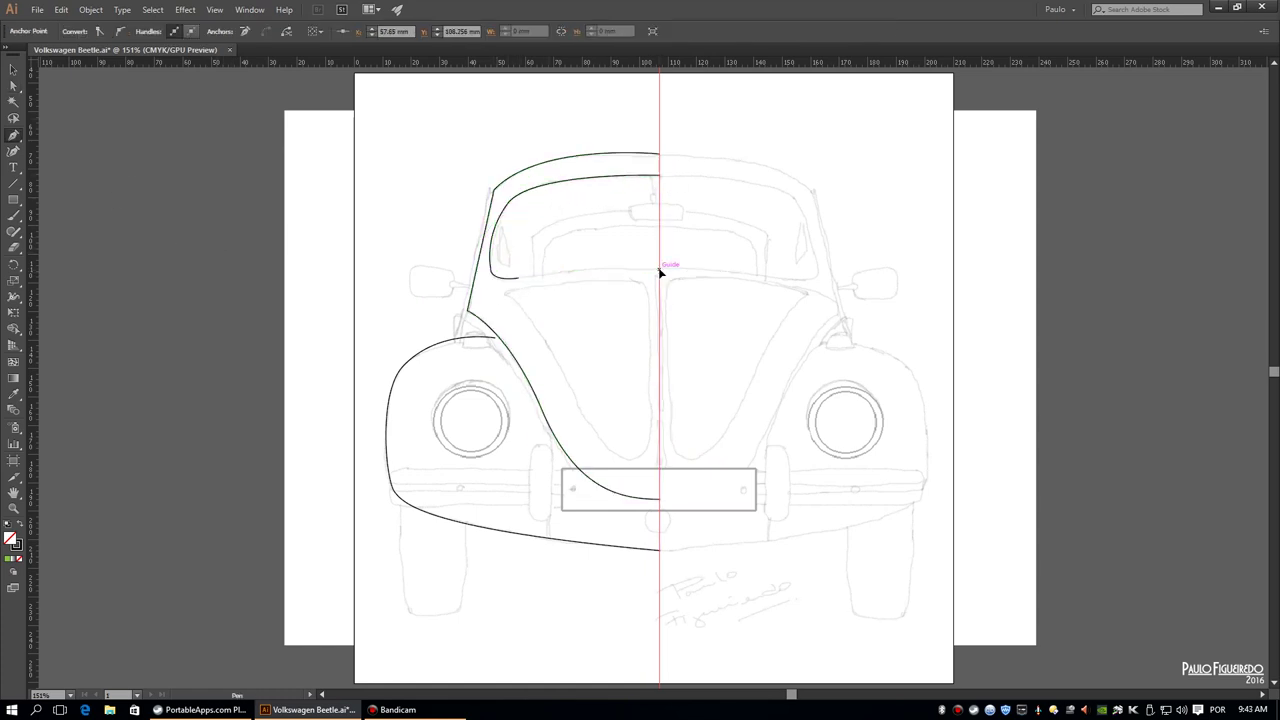
{"action": "left_click", "coordinate": [660, 269]}
{"action": "left_click", "coordinate": [242, 338], "text": "ctrl"}
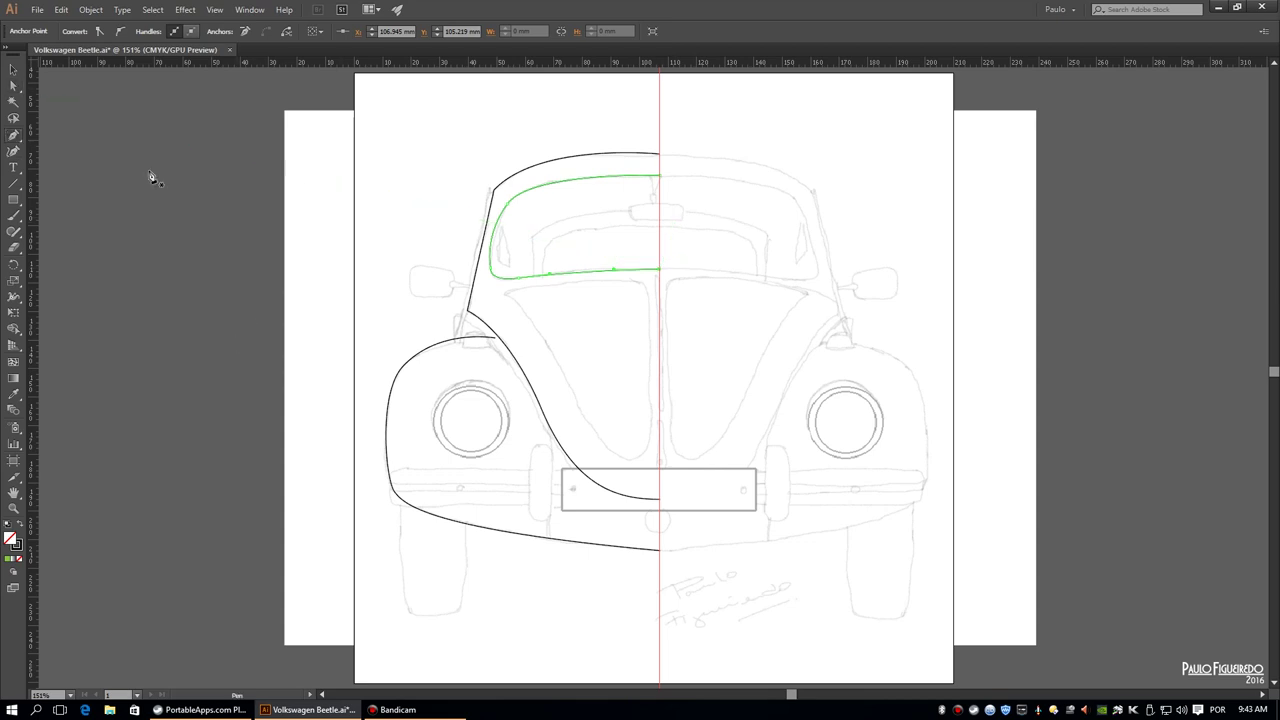
{"action": "left_click_drag", "start_coordinate": [586, 286], "coordinate": [514, 303]}
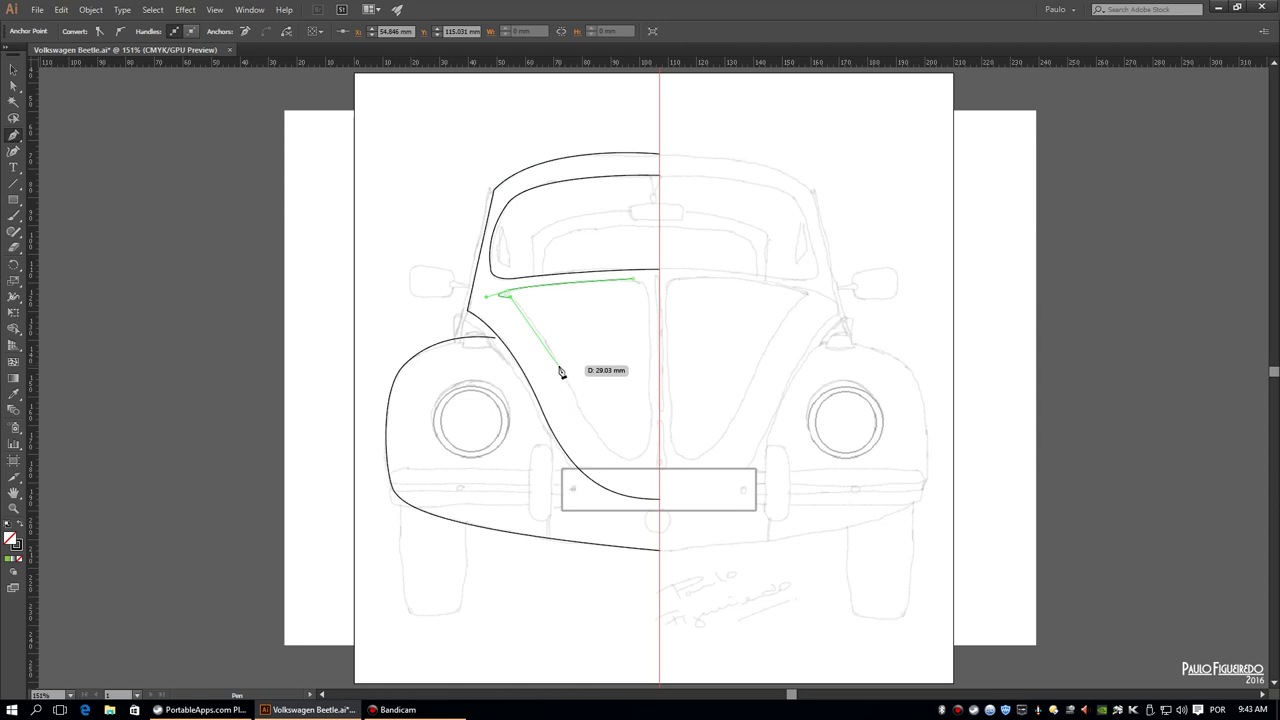
{"action": "key", "text": "ctrl+z"}
Pen-draw the right hood panel as a closed curved shape
{"action": "left_click", "coordinate": [667, 283]}
{"action": "left_click_drag", "start_coordinate": [680, 457], "coordinate": [703, 461]}
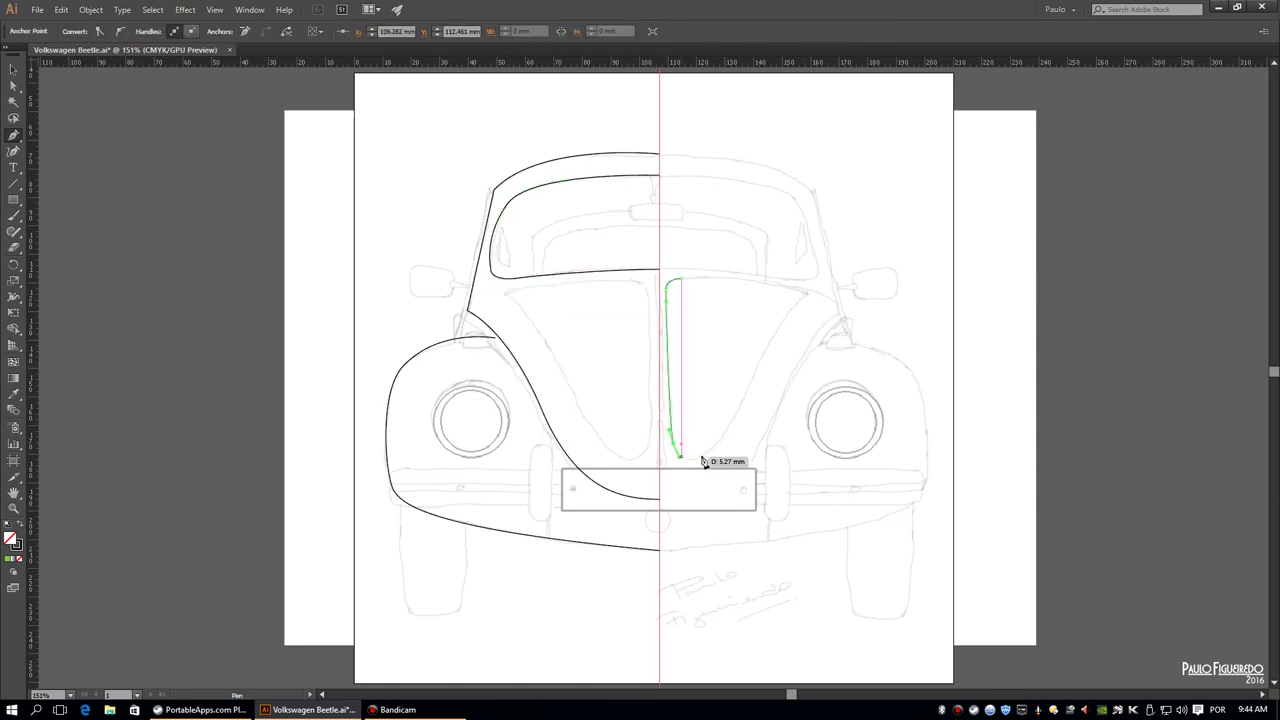
{"action": "left_click_drag", "start_coordinate": [785, 293], "coordinate": [810, 300]}
{"action": "left_click_drag", "start_coordinate": [667, 283], "coordinate": [643, 289]}
{"action": "left_click_drag", "start_coordinate": [741, 268], "coordinate": [800, 268]}
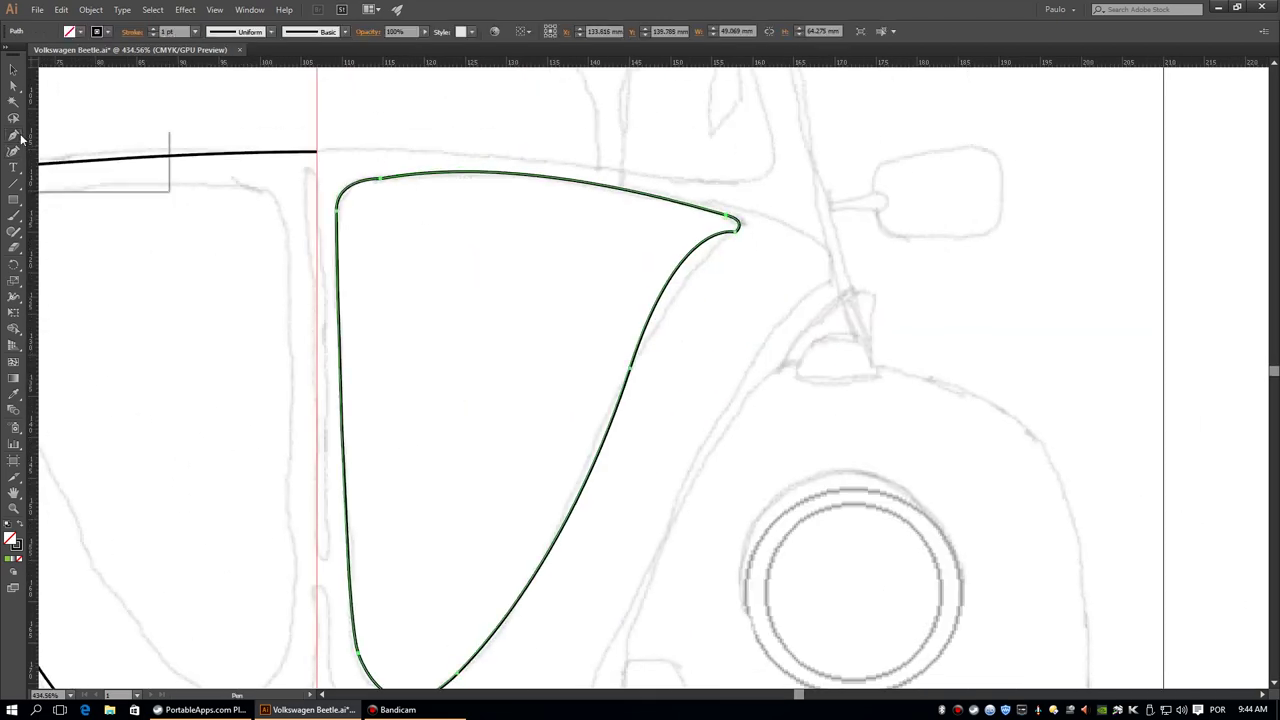
Round off the hood panel's pointed tip and reshape its lower-right curve
{"action": "left_click", "coordinate": [752, 225], "text": "ctrl"}
{"action": "left_click_drag", "start_coordinate": [754, 226], "coordinate": [744, 226]}
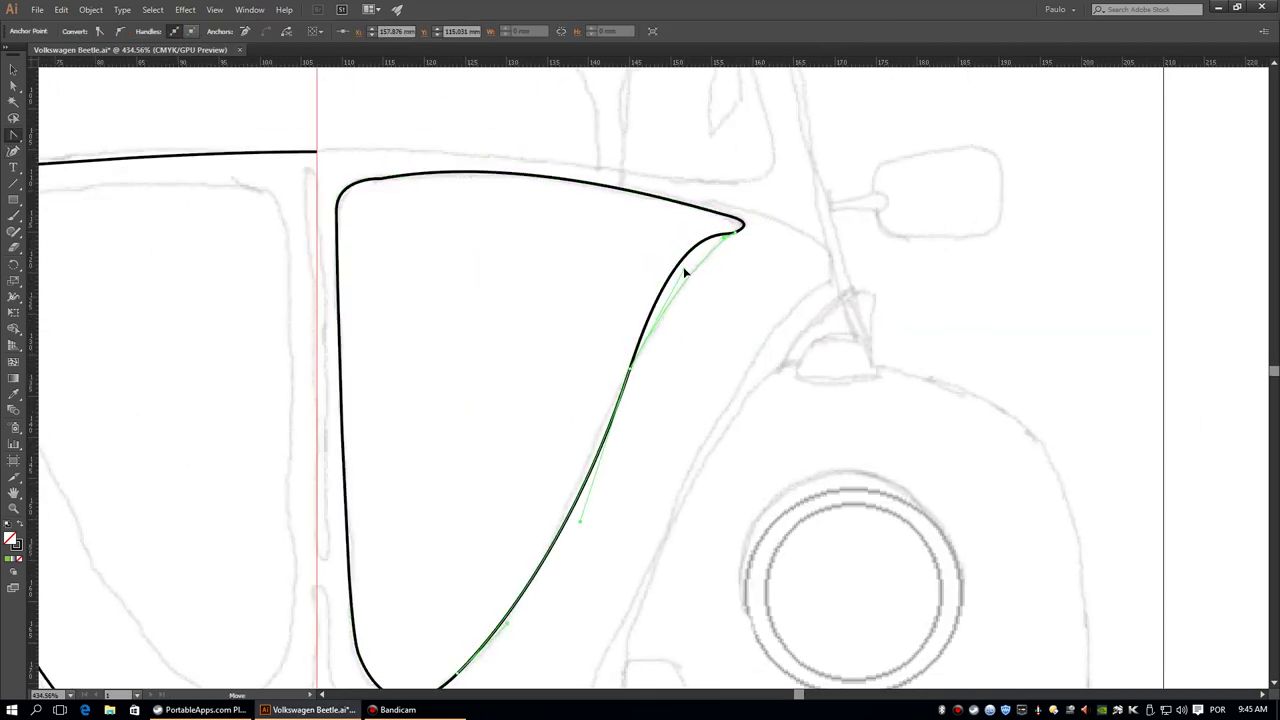
{"action": "key", "text": "a"}
{"action": "left_click_drag", "start_coordinate": [630, 372], "coordinate": [644, 367]}
{"action": "left_click_drag", "start_coordinate": [586, 517], "coordinate": [588, 488]}
{"action": "left_click", "coordinate": [819, 272]}
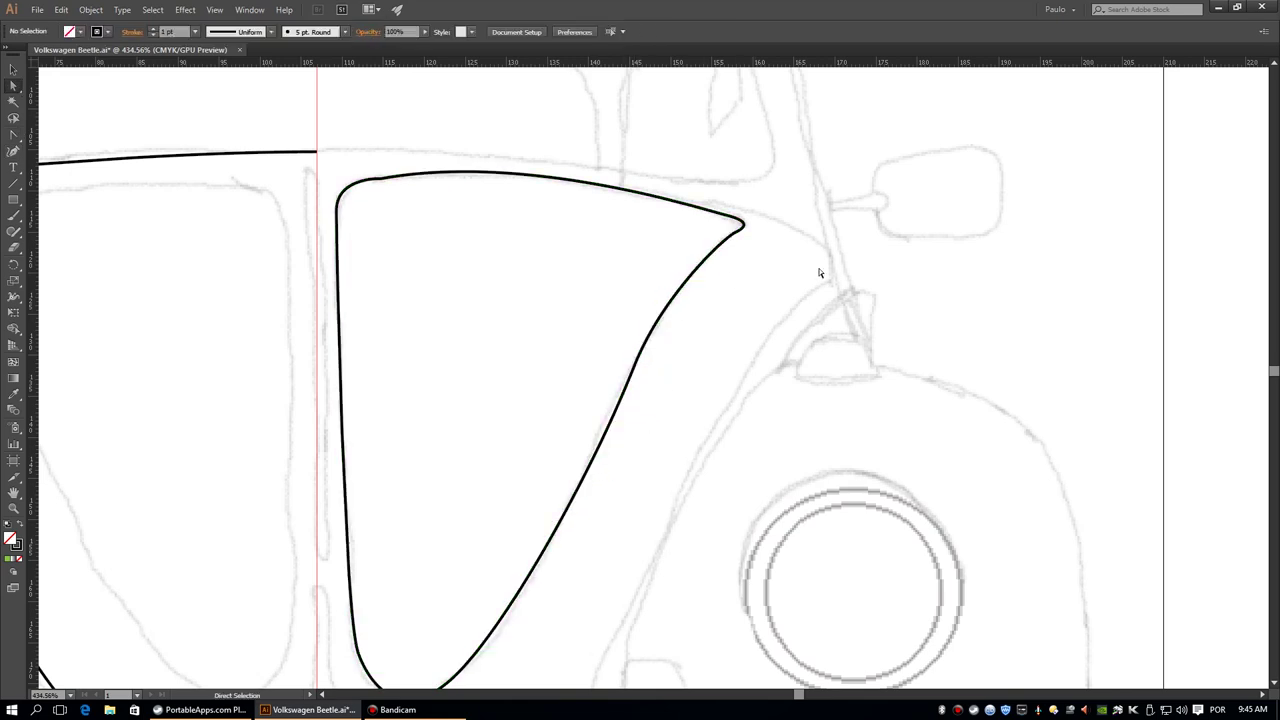
Inspect the hood panel's top and lower anchors at different zoom levels
{"action": "key", "text": "ctrl+minus"}
{"action": "key", "text": "ctrl+minus"}
{"action": "left_click", "coordinate": [703, 286]}
{"action": "key", "text": "ctrl+plus"}
{"action": "left_click", "coordinate": [352, 324]}
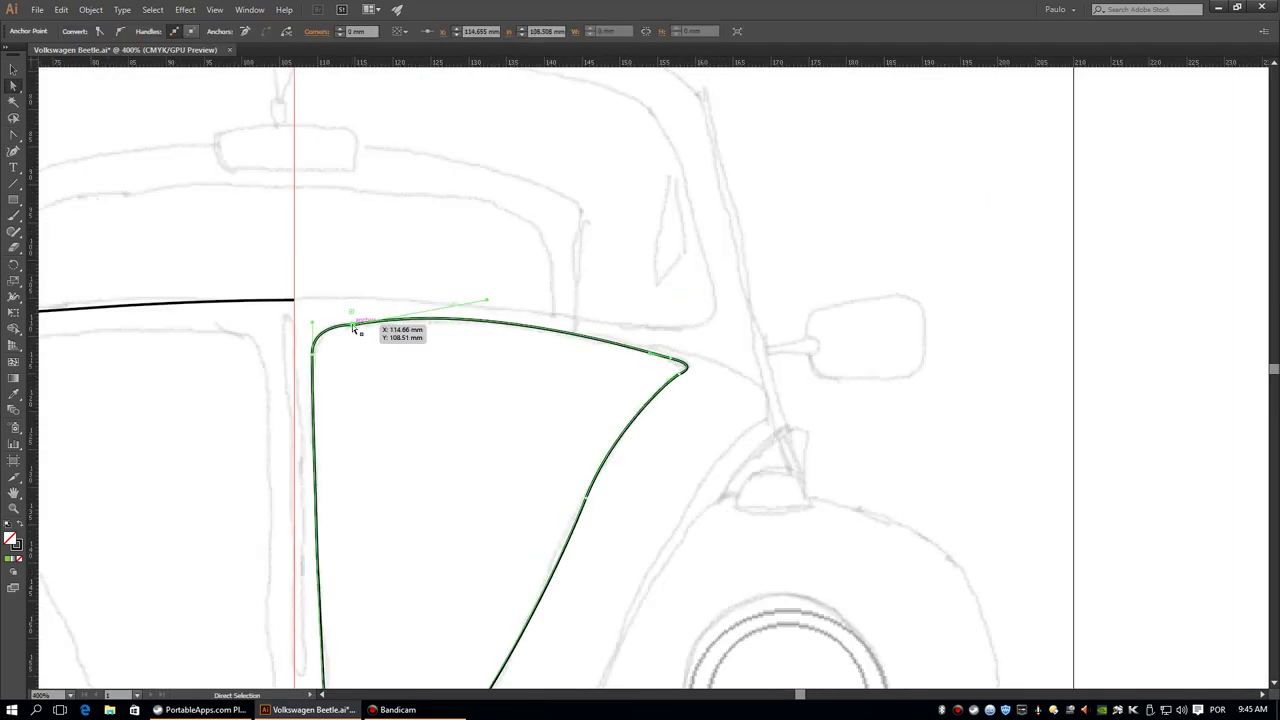
{"action": "left_click", "coordinate": [670, 388]}
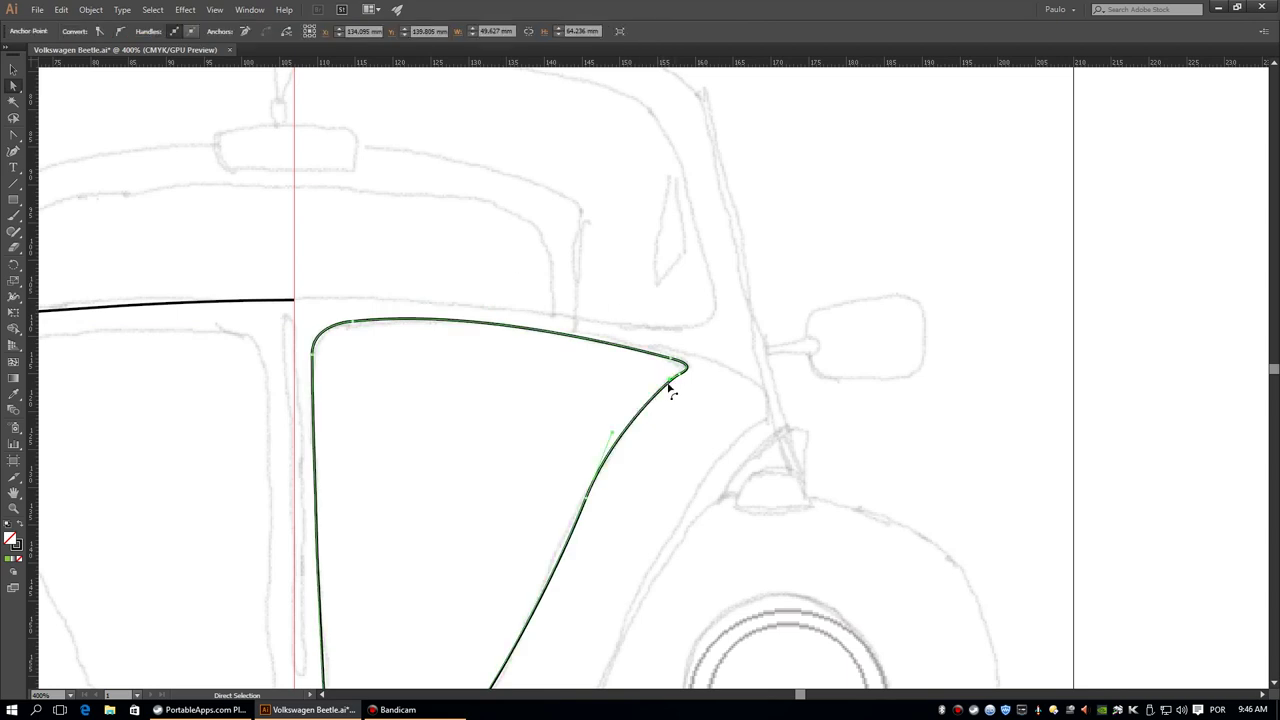
{"action": "left_click", "coordinate": [610, 443]}
{"action": "left_click", "coordinate": [588, 500]}
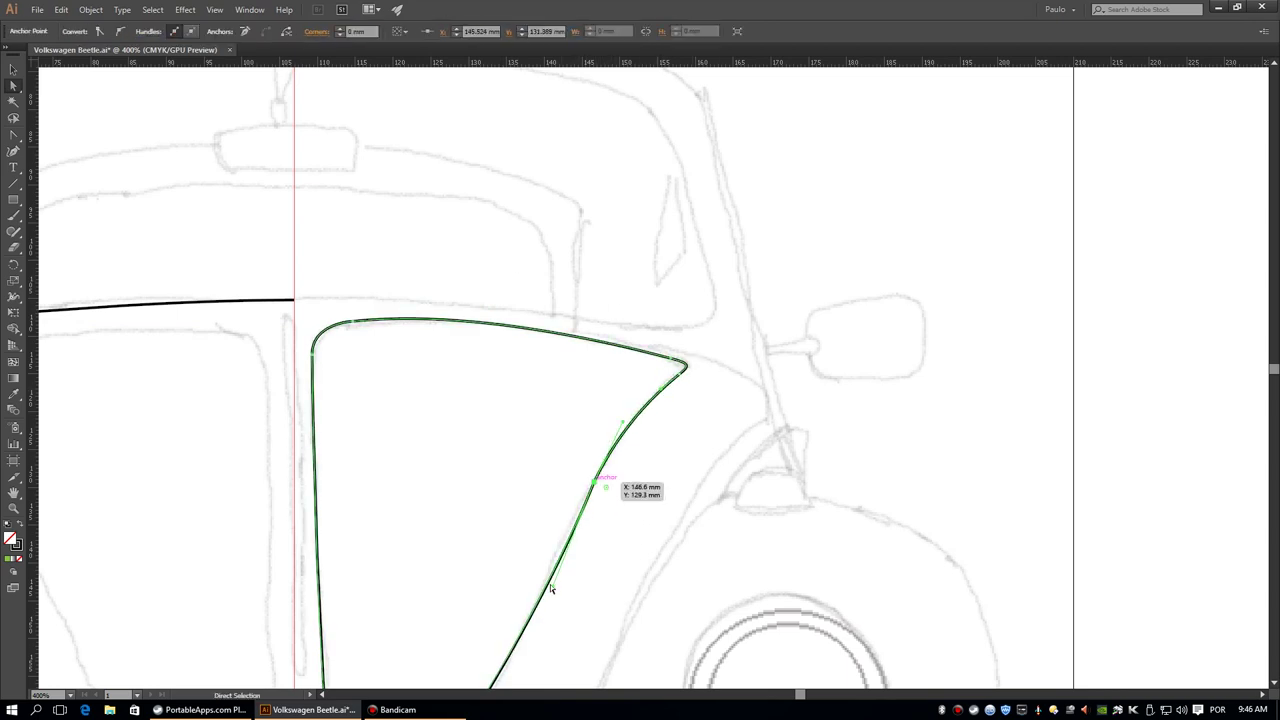
{"action": "left_click", "coordinate": [776, 417]}
{"action": "key", "text": "ctrl+minus"}
{"action": "key", "text": "ctrl+minus"}
{"action": "key", "text": "ctrl+minus"}
{"action": "left_click", "coordinate": [608, 457]}
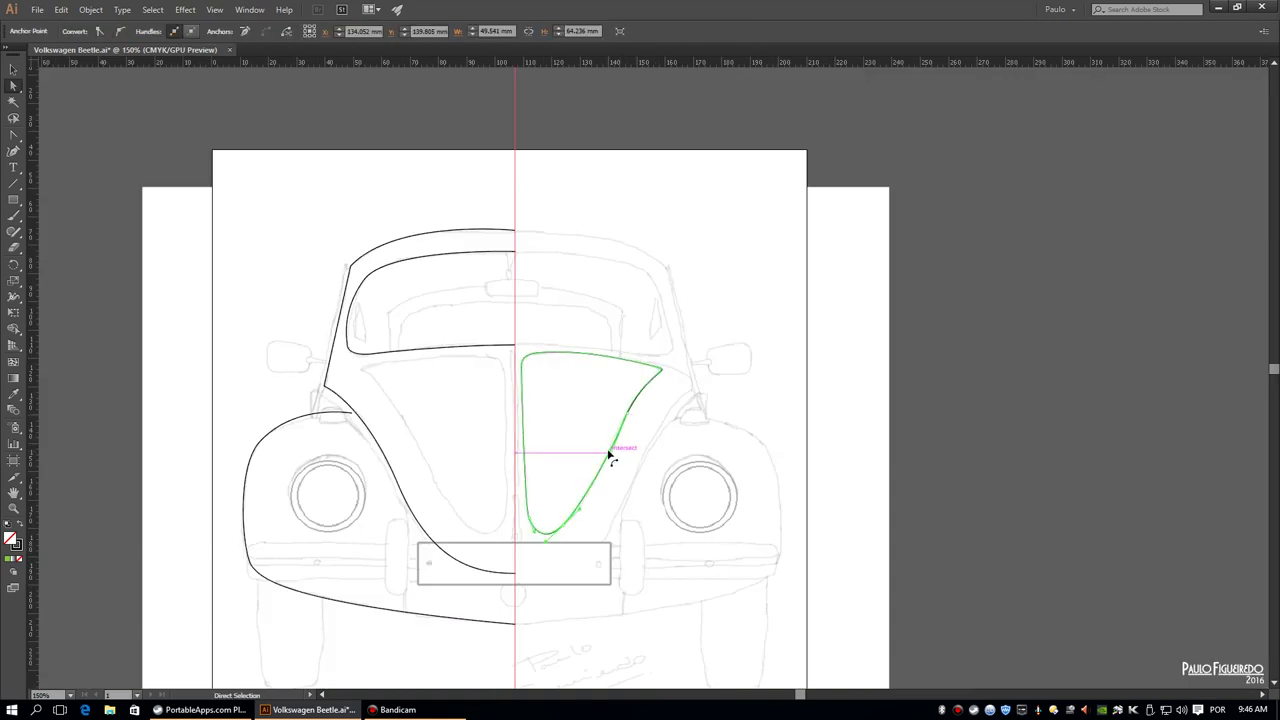
{"action": "left_click", "coordinate": [630, 405]}
Slide the panel's right-curve anchor into place, then zoom out to fit the artboard
{"action": "scroll", "coordinate": [652, 435], "scroll_direction": "up", "scroll_amount": 5}
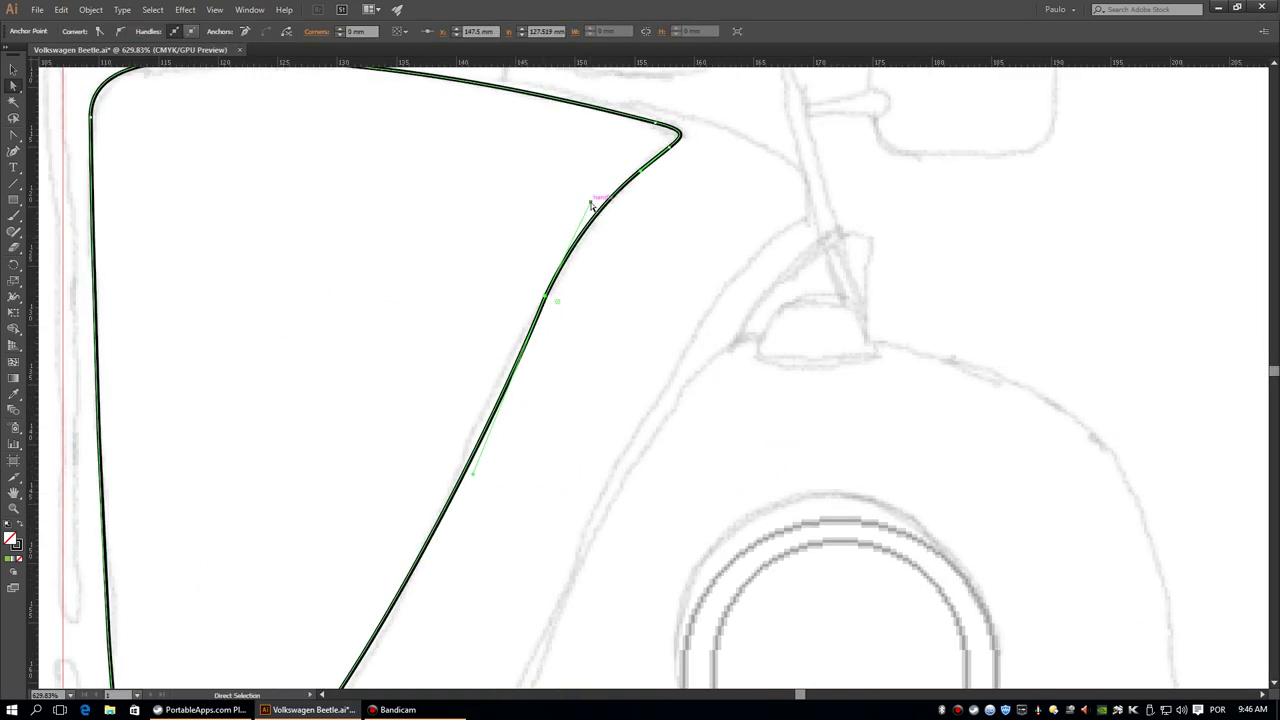
{"action": "left_click_drag", "start_coordinate": [591, 205], "coordinate": [551, 289]}
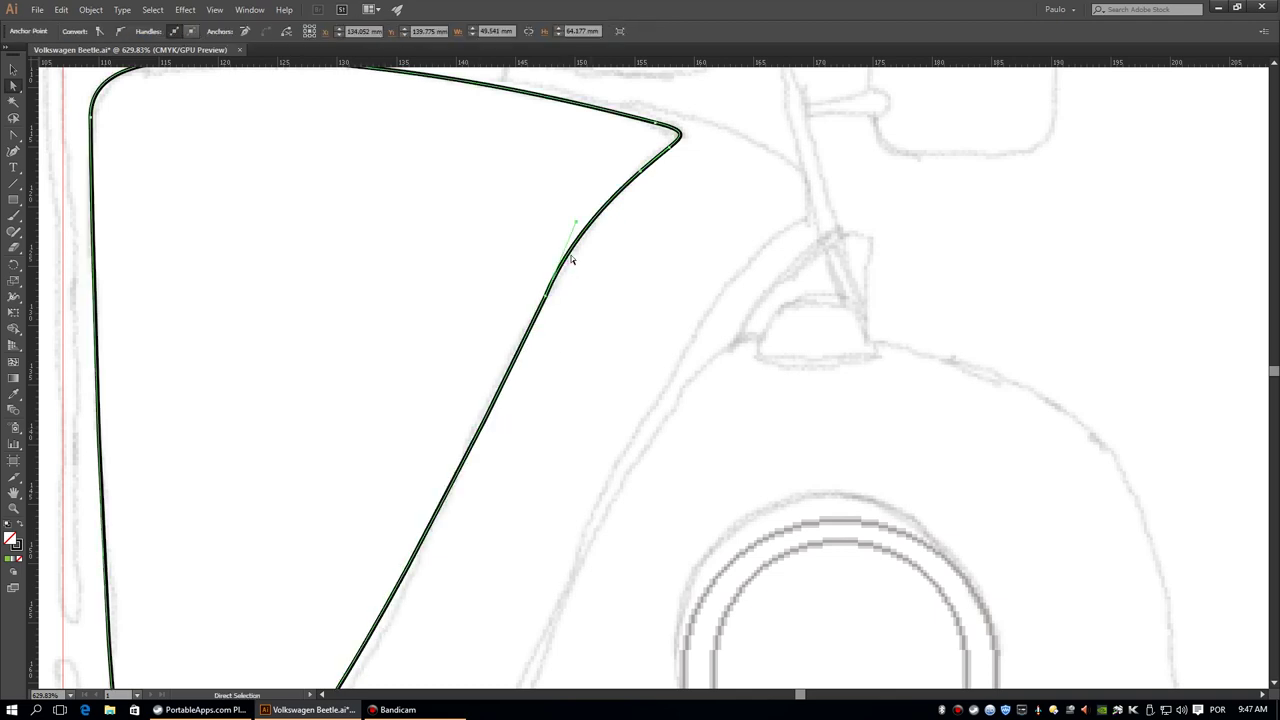
{"action": "key", "text": "ctrl+0"}
{"action": "scroll", "coordinate": [640, 361], "scroll_direction": "up", "scroll_amount": 5}
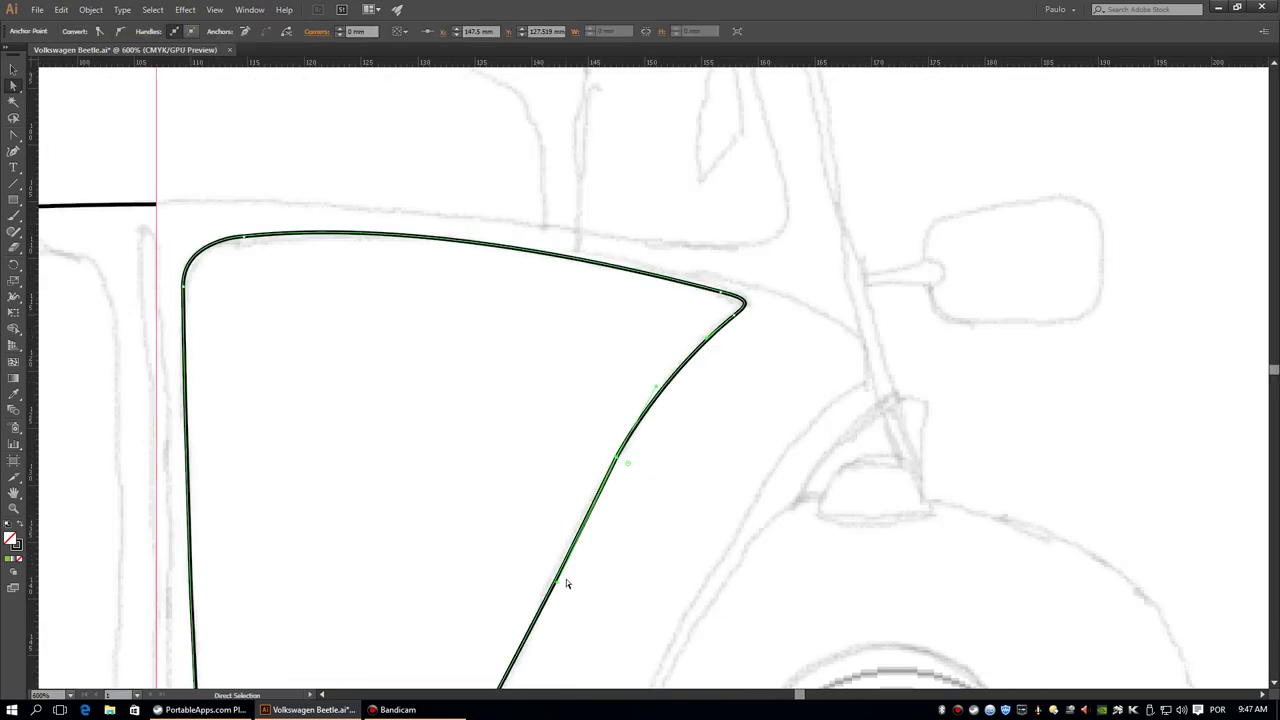
{"action": "key", "text": "v"}
{"action": "left_click", "coordinate": [797, 371]}
{"action": "scroll", "coordinate": [726, 379], "scroll_direction": "down", "scroll_amount": 5}
{"action": "key", "text": "a"}
{"action": "left_click", "coordinate": [632, 365]}
{"action": "scroll", "coordinate": [632, 365], "scroll_direction": "up", "scroll_amount": 5}
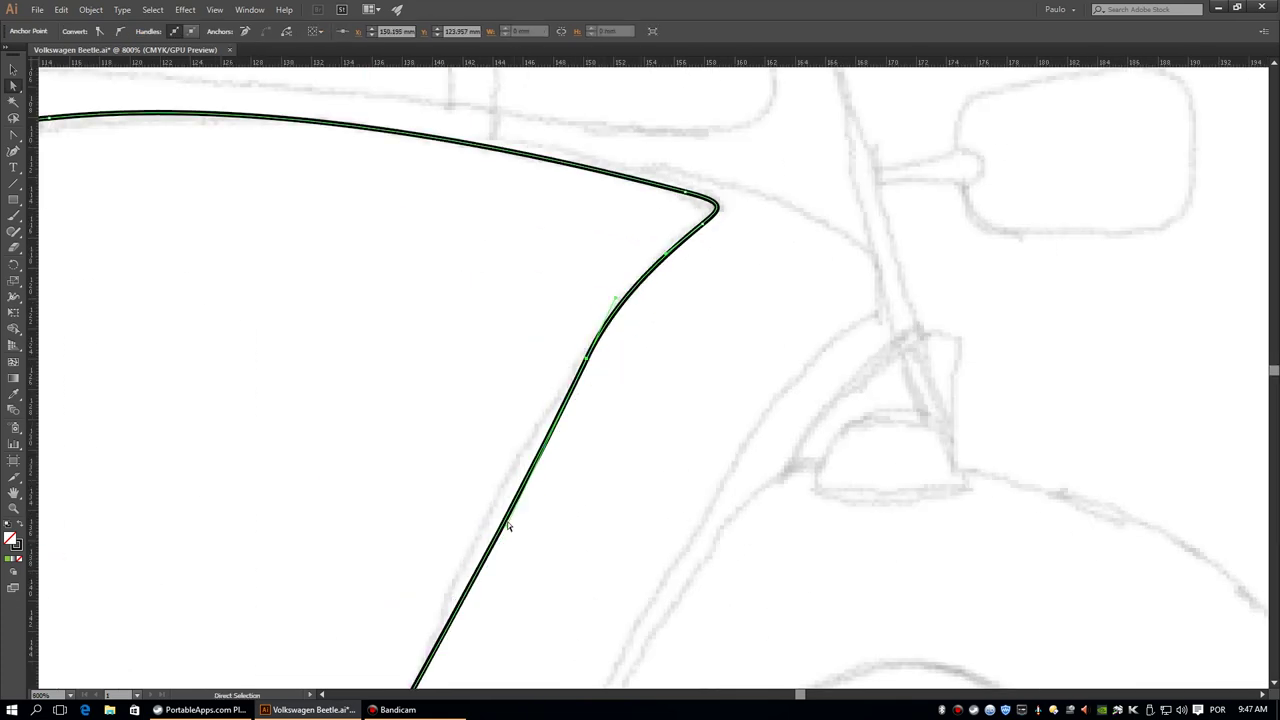
{"action": "left_click", "coordinate": [728, 355]}
{"action": "key", "text": "ctrl+0"}
{"action": "key", "text": "ctrl+0"}
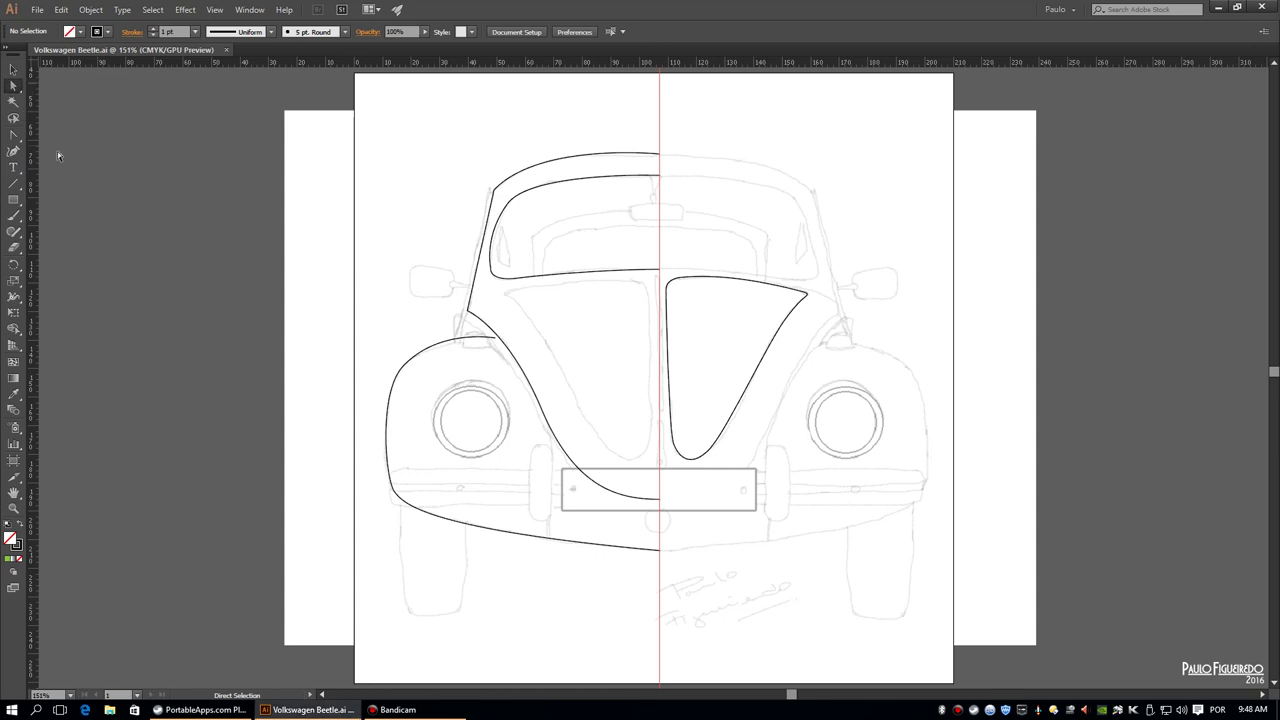
Draw the left front tire as a closed four-point outline under the fender
{"action": "scroll", "coordinate": [448, 579], "scroll_direction": "up", "scroll_amount": 3}
{"action": "left_click", "coordinate": [408, 290]}
{"action": "left_click", "coordinate": [428, 548]}
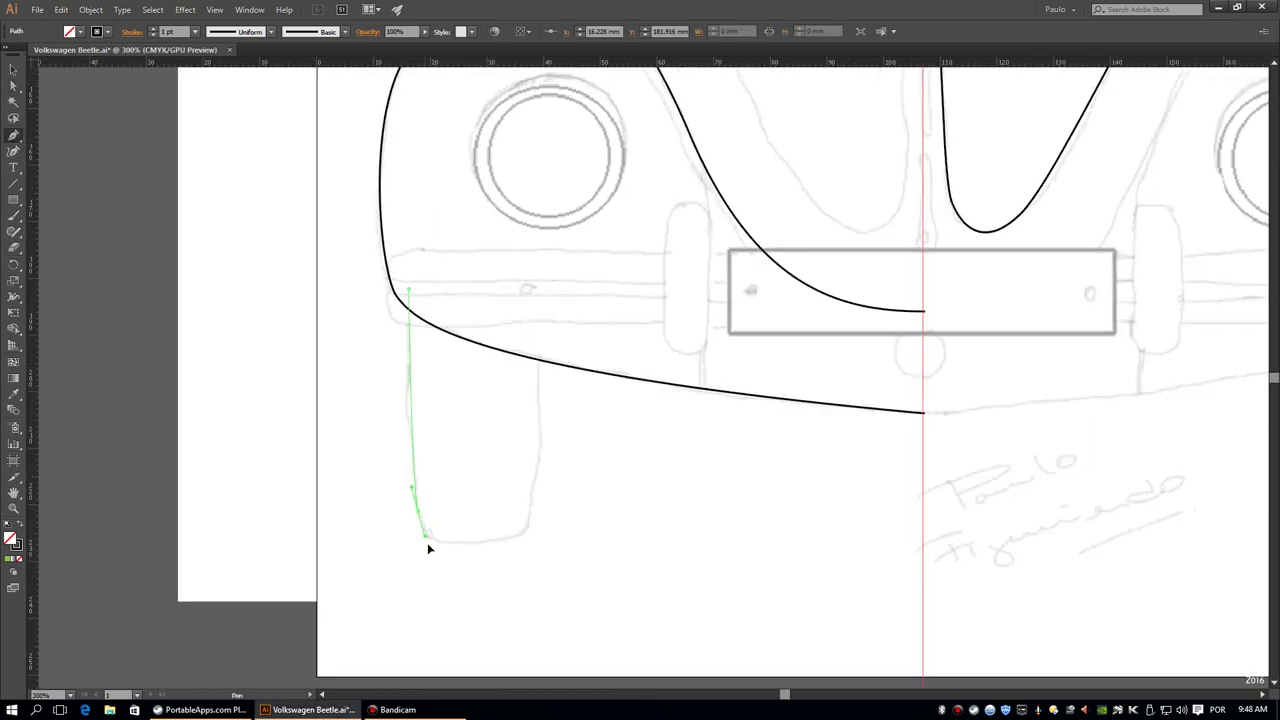
{"action": "left_click", "coordinate": [530, 537]}
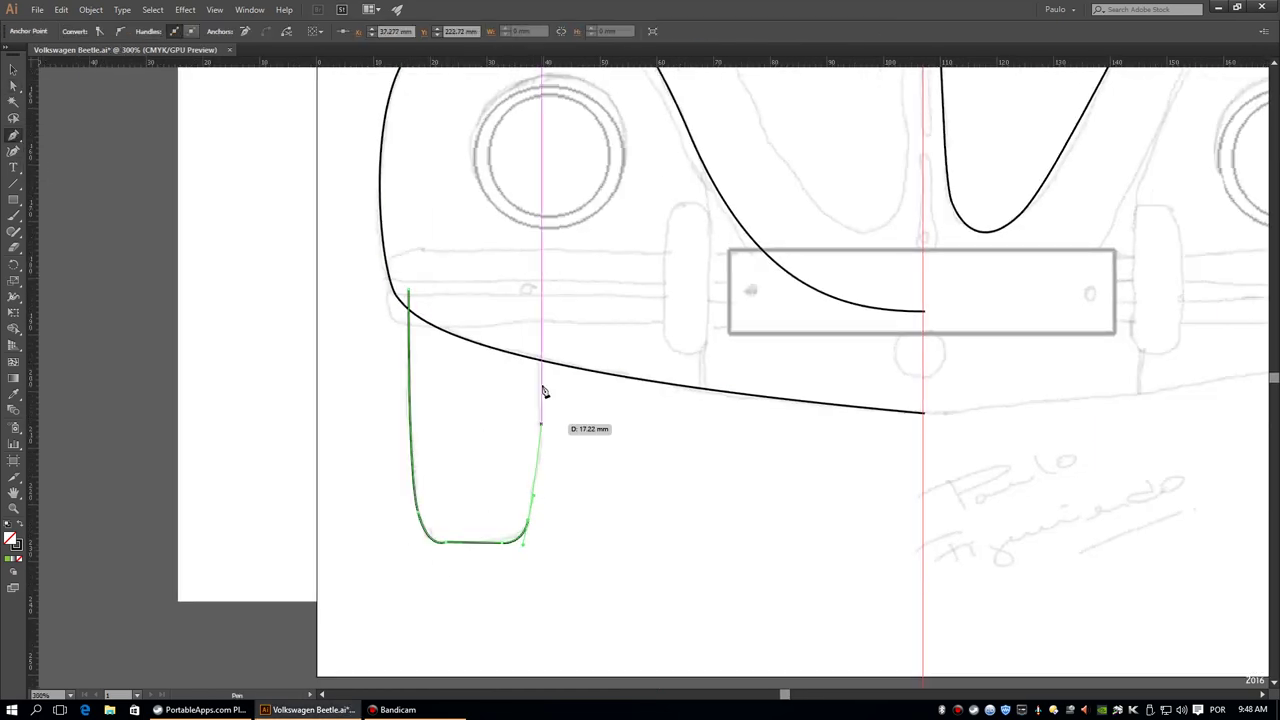
{"action": "left_click", "coordinate": [540, 320]}
{"action": "left_click", "coordinate": [408, 290]}
{"action": "key", "text": "a"}
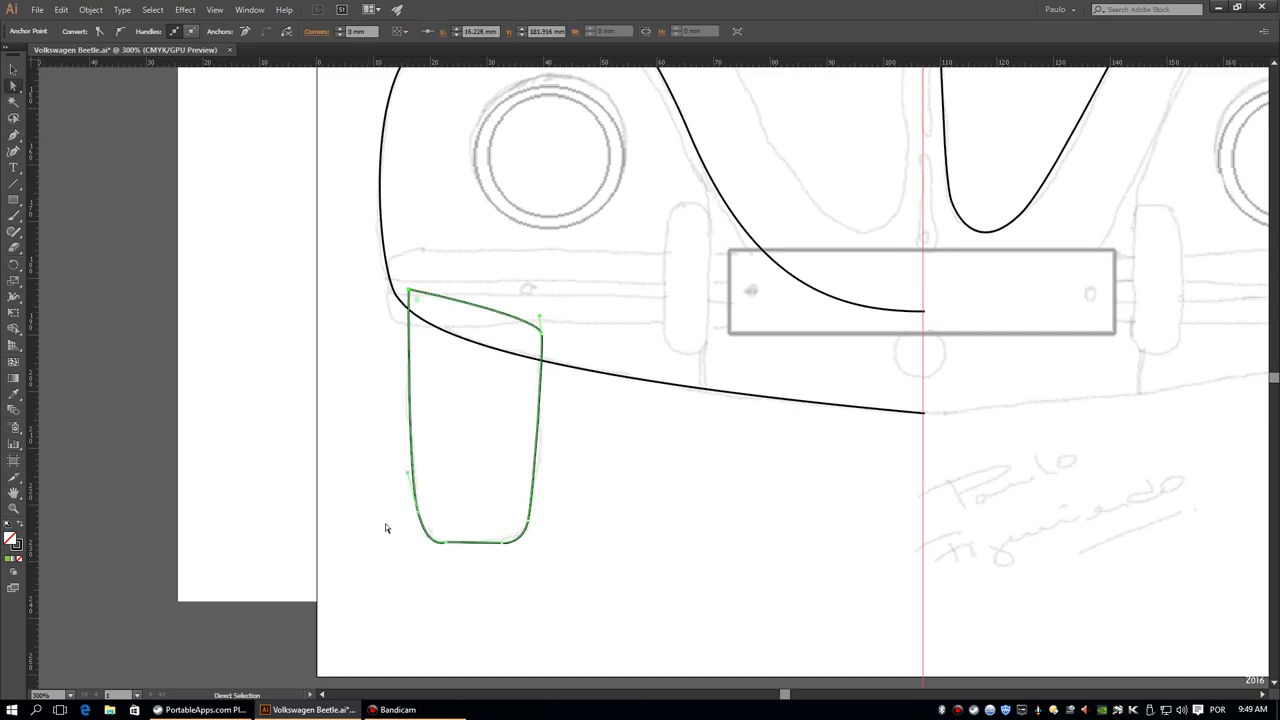
{"action": "left_click", "coordinate": [595, 525]}
Send the tire behind the car body and save the file
{"action": "left_click", "coordinate": [542, 372]}
{"action": "left_click", "coordinate": [594, 406]}
{"action": "left_click", "coordinate": [538, 420]}
{"action": "key", "text": "v"}
{"action": "right_click", "coordinate": [410, 378]}
{"action": "left_click", "coordinate": [599, 612]}
{"action": "key", "text": "ctrl+0"}
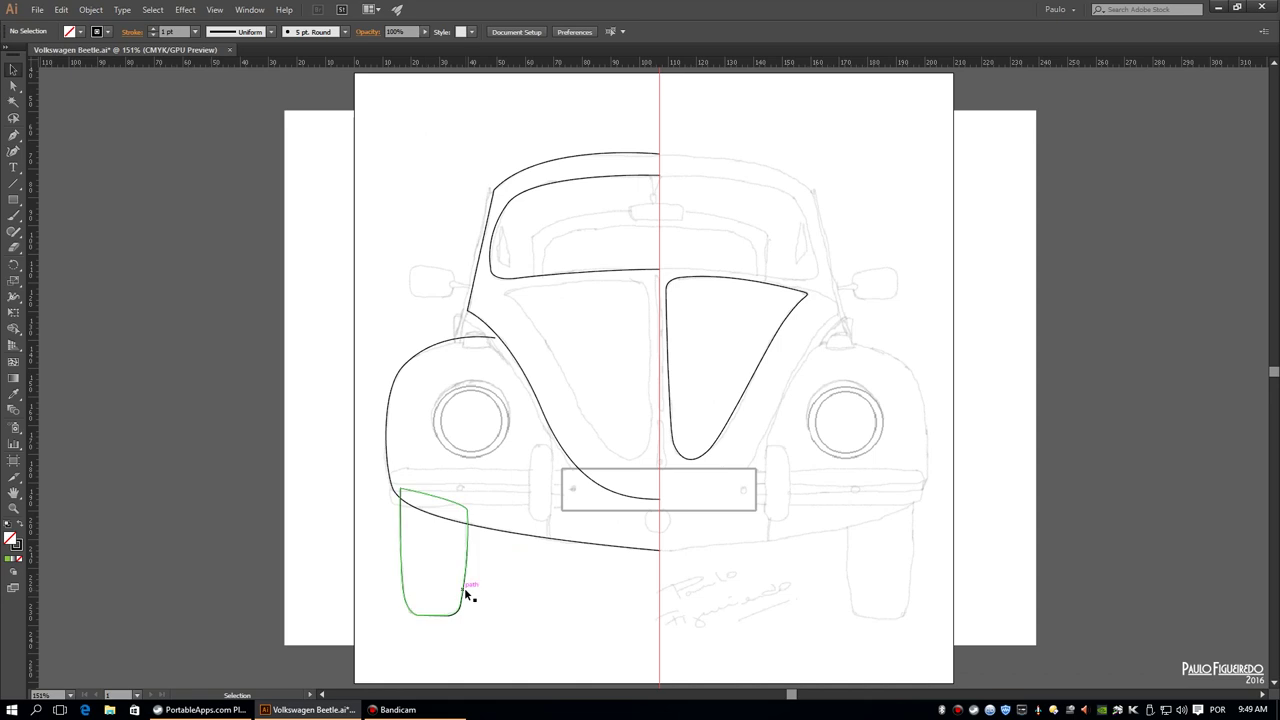
{"action": "left_click", "coordinate": [37, 10]}
{"action": "left_click", "coordinate": [90, 118]}
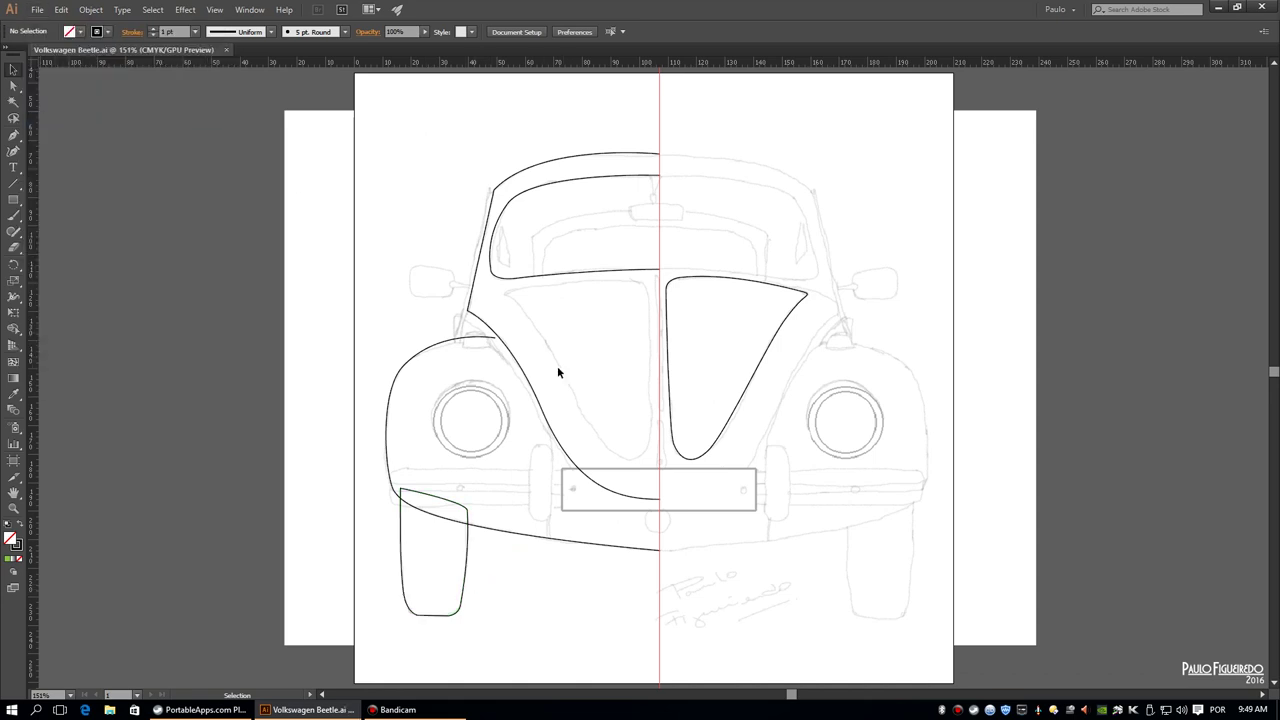
Reflect the hood panel onto the car's left half and widen it slightly
{"action": "left_click", "coordinate": [699, 291]}
{"action": "right_click", "coordinate": [731, 274]}
{"action": "left_click", "coordinate": [814, 329]}
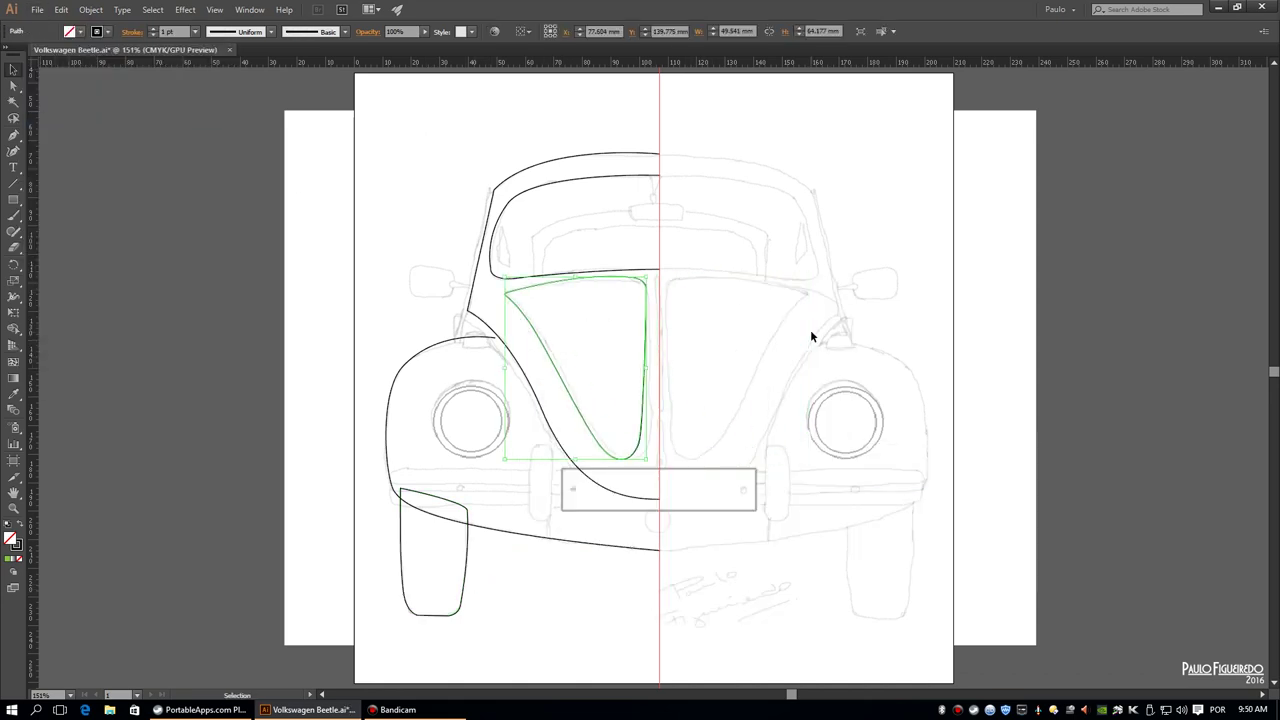
{"action": "left_click_drag", "start_coordinate": [649, 372], "coordinate": [651, 372]}
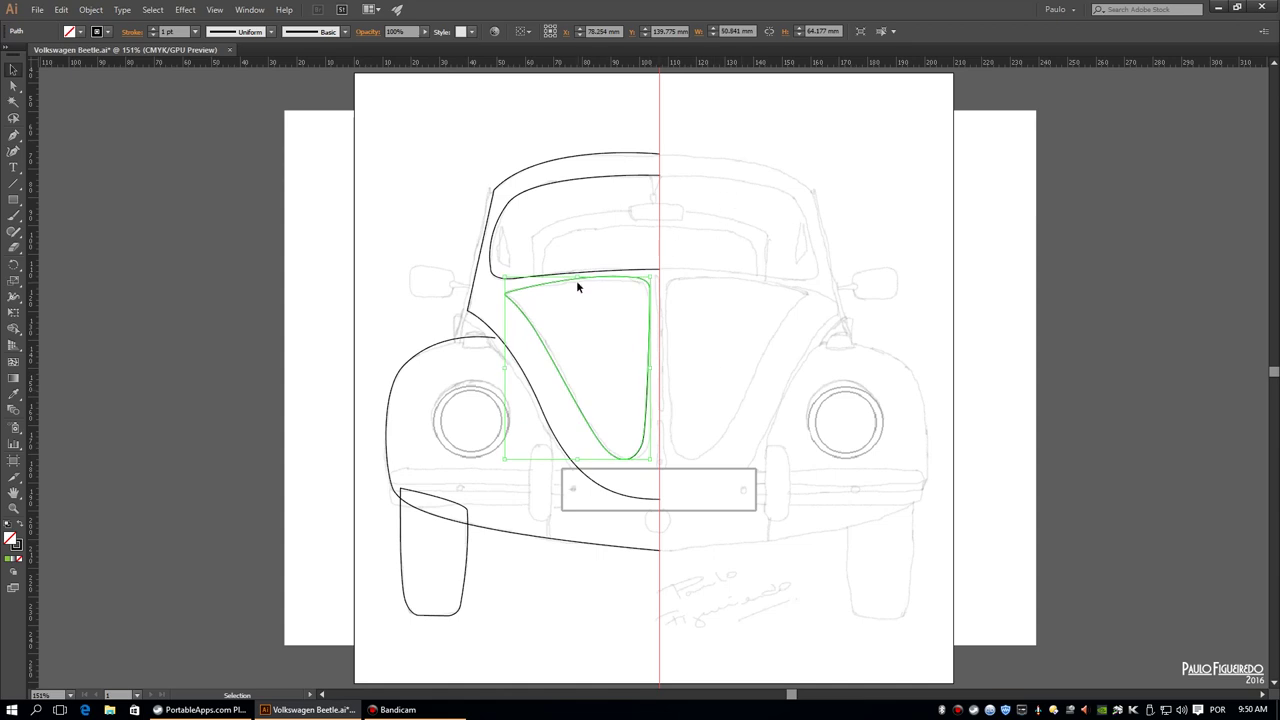
{"action": "left_click", "coordinate": [590, 178]}
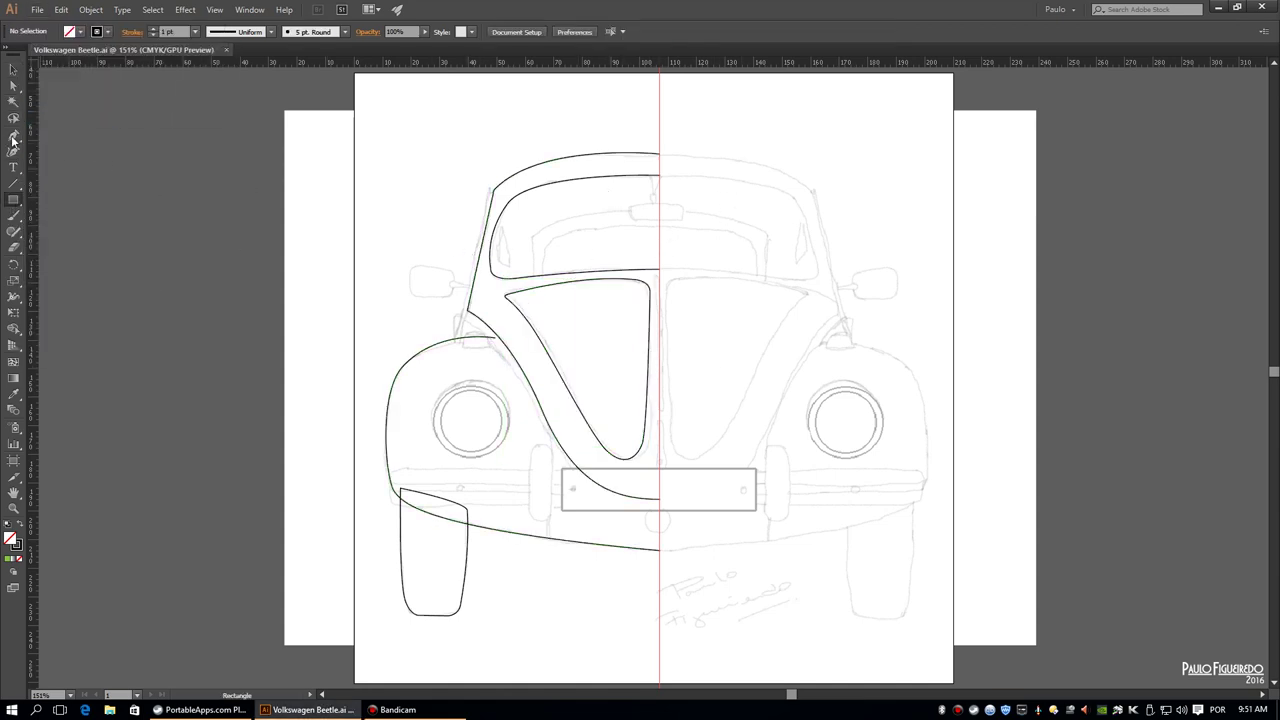
Draw the left mirror's arm starting from the windshield pillar
{"action": "left_click", "coordinate": [655, 349]}
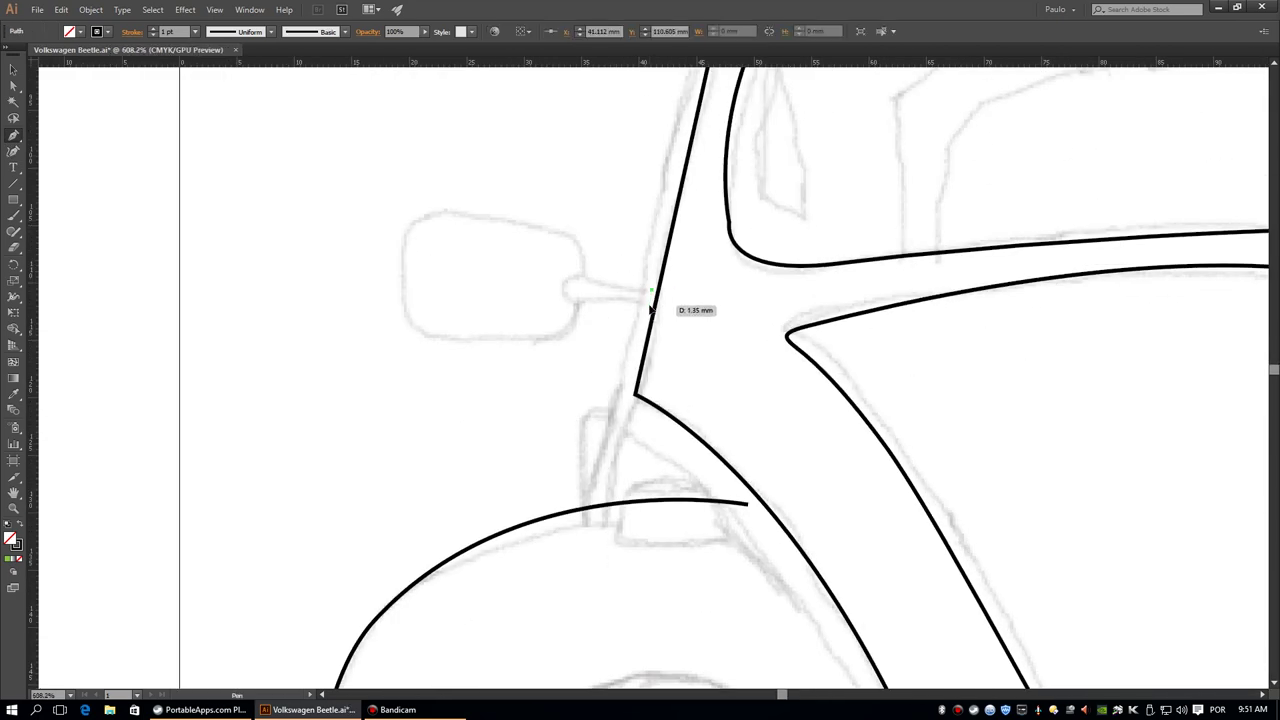
{"action": "left_click", "coordinate": [651, 297]}
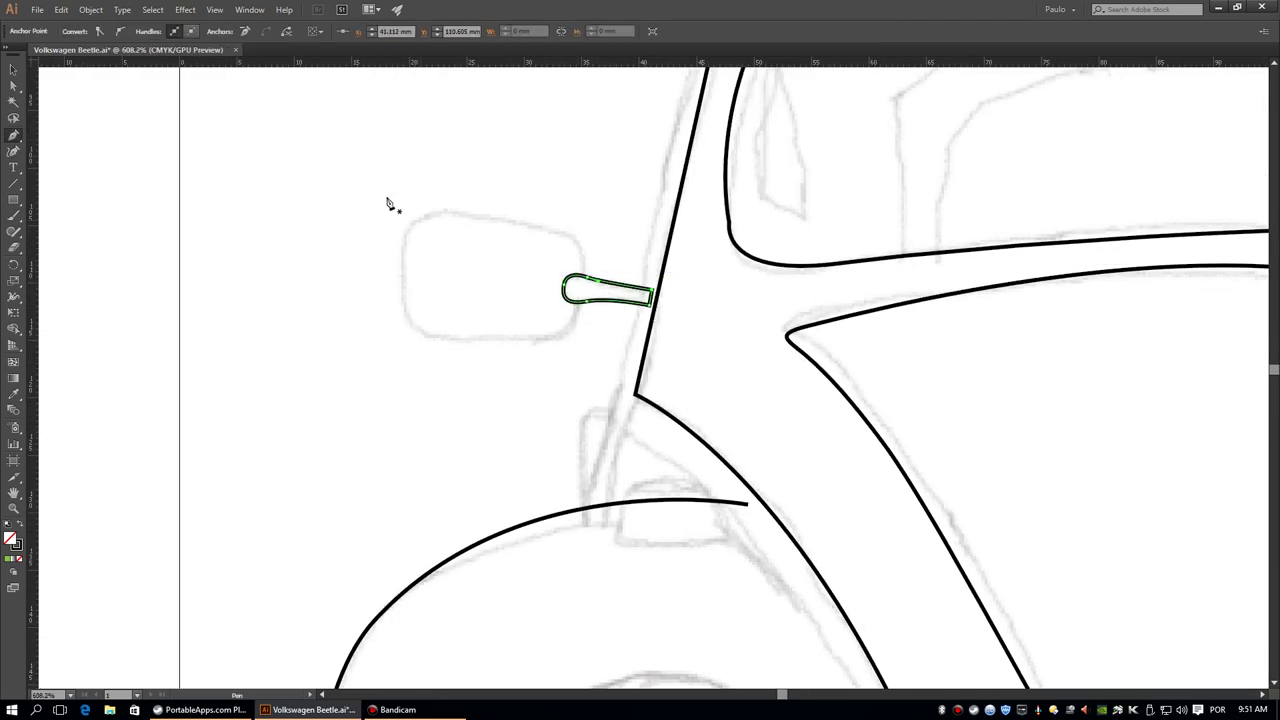
{"action": "left_click", "coordinate": [614, 228], "text": "ctrl"}
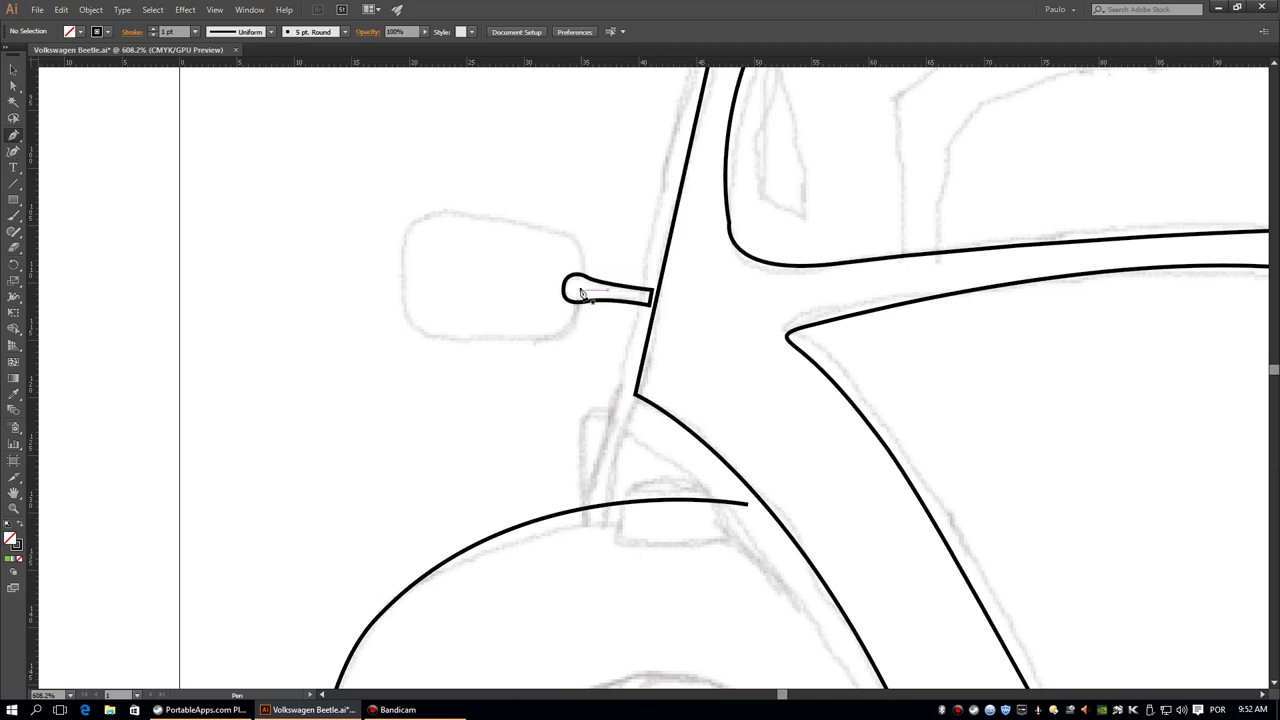
Draw the mirror head as a closed outline with rounded left corners
{"action": "left_click", "coordinate": [585, 265]}
{"action": "left_click", "coordinate": [463, 213]}
{"action": "left_click_drag", "start_coordinate": [403, 245], "coordinate": [401, 287]}
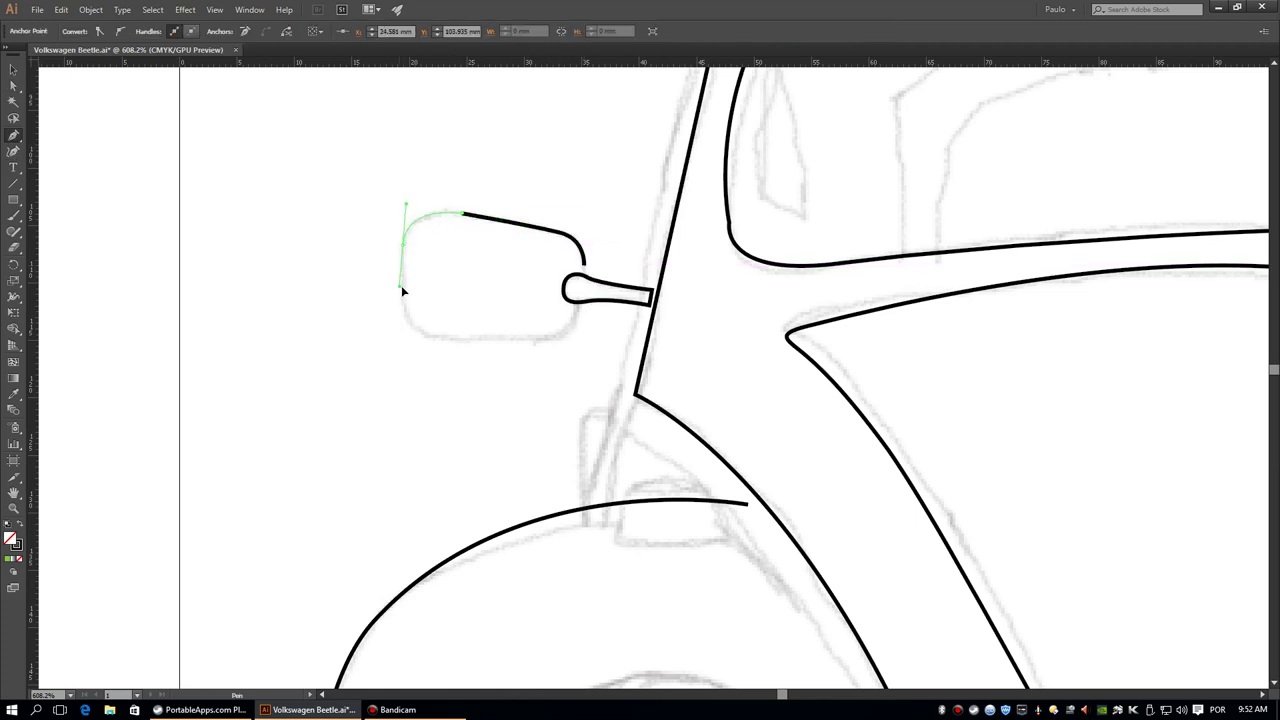
{"action": "left_click_drag", "start_coordinate": [470, 343], "coordinate": [471, 343]}
{"action": "left_click", "coordinate": [530, 340]}
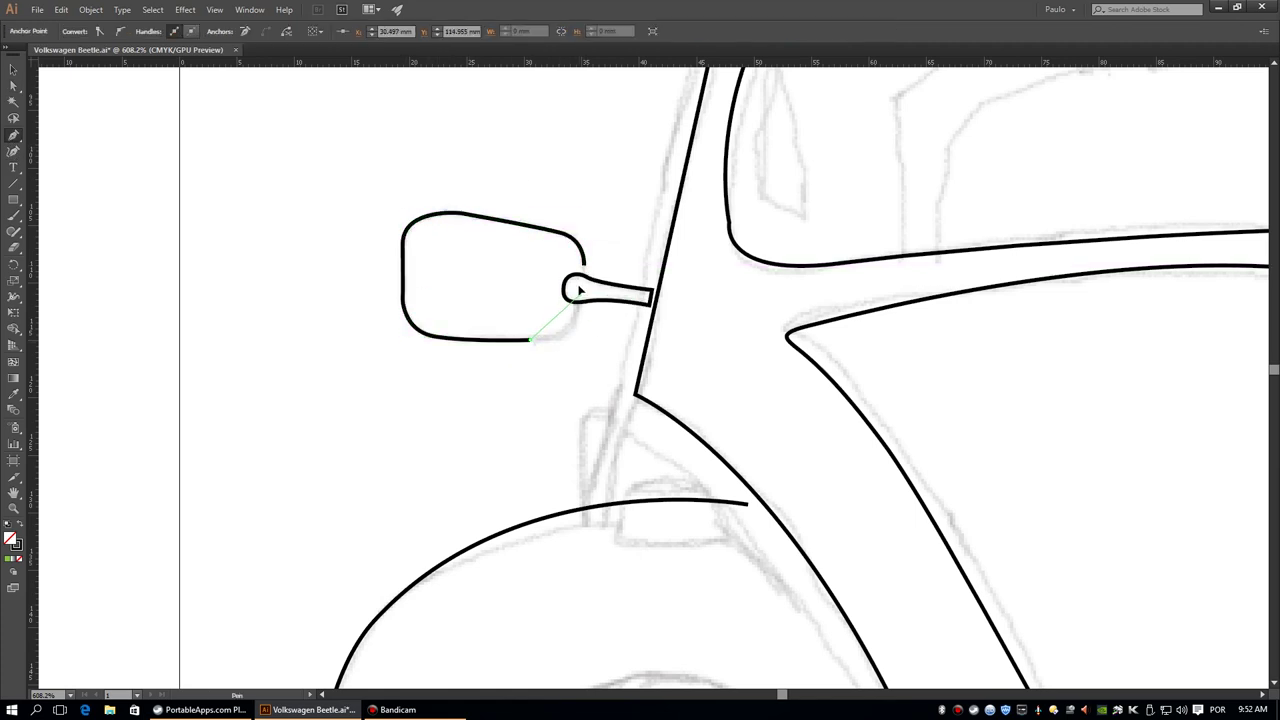
{"action": "left_click", "coordinate": [585, 263]}
{"action": "right_click", "coordinate": [617, 277]}
{"action": "key", "text": "Escape"}
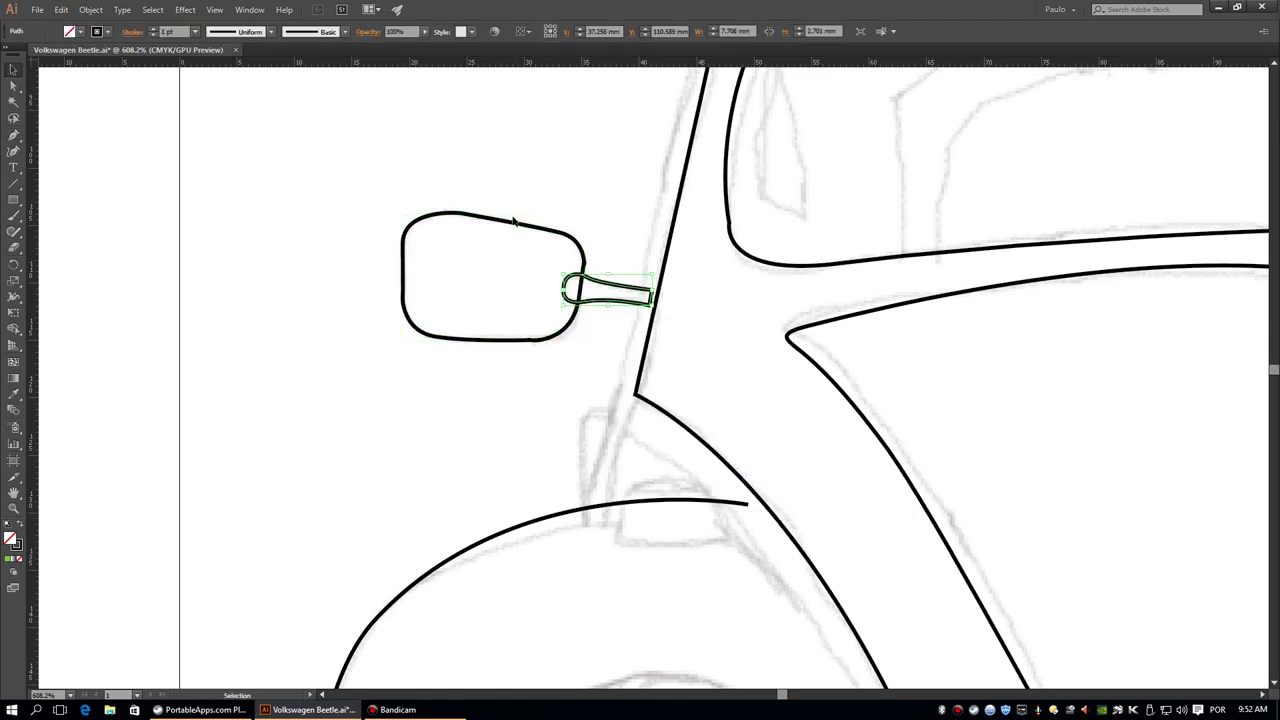
{"action": "key", "text": "ctrl+0"}
{"action": "left_click", "coordinate": [261, 174]}
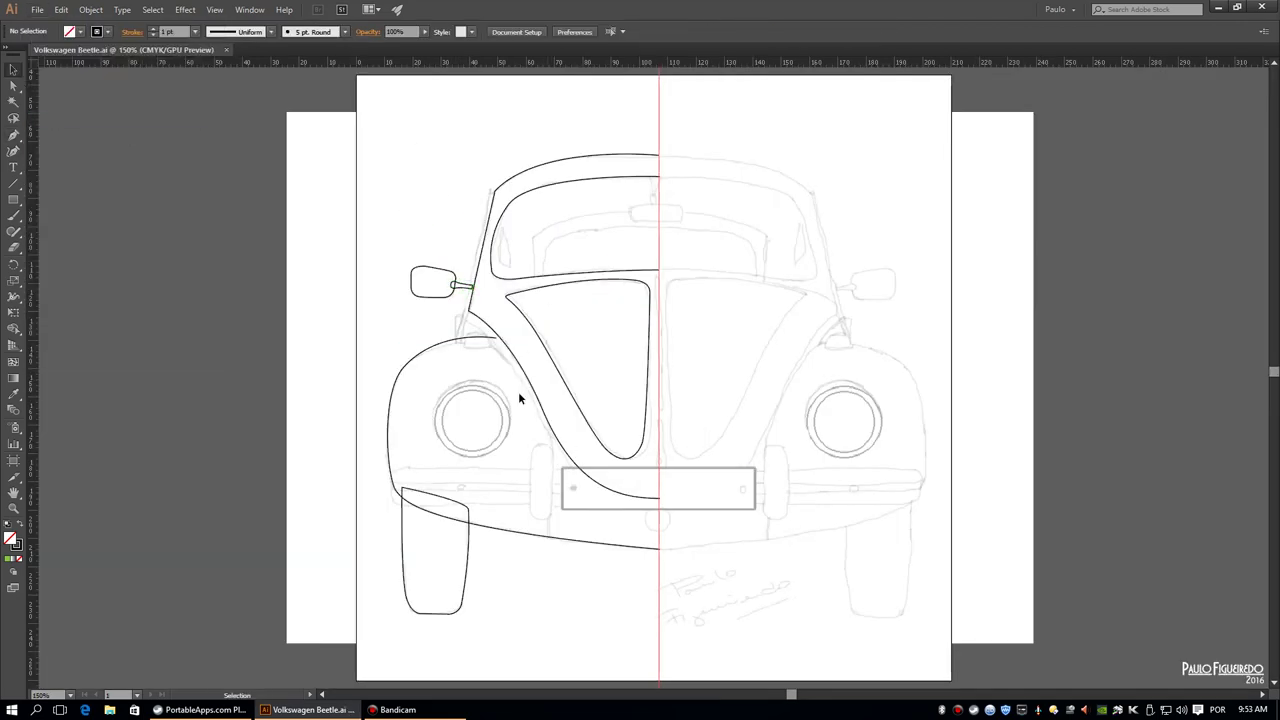
Trace the turn signal base with a curved top on the left fender
{"action": "scroll", "coordinate": [518, 398], "scroll_direction": "up", "scroll_amount": 5}
{"action": "left_click", "coordinate": [455, 308]}
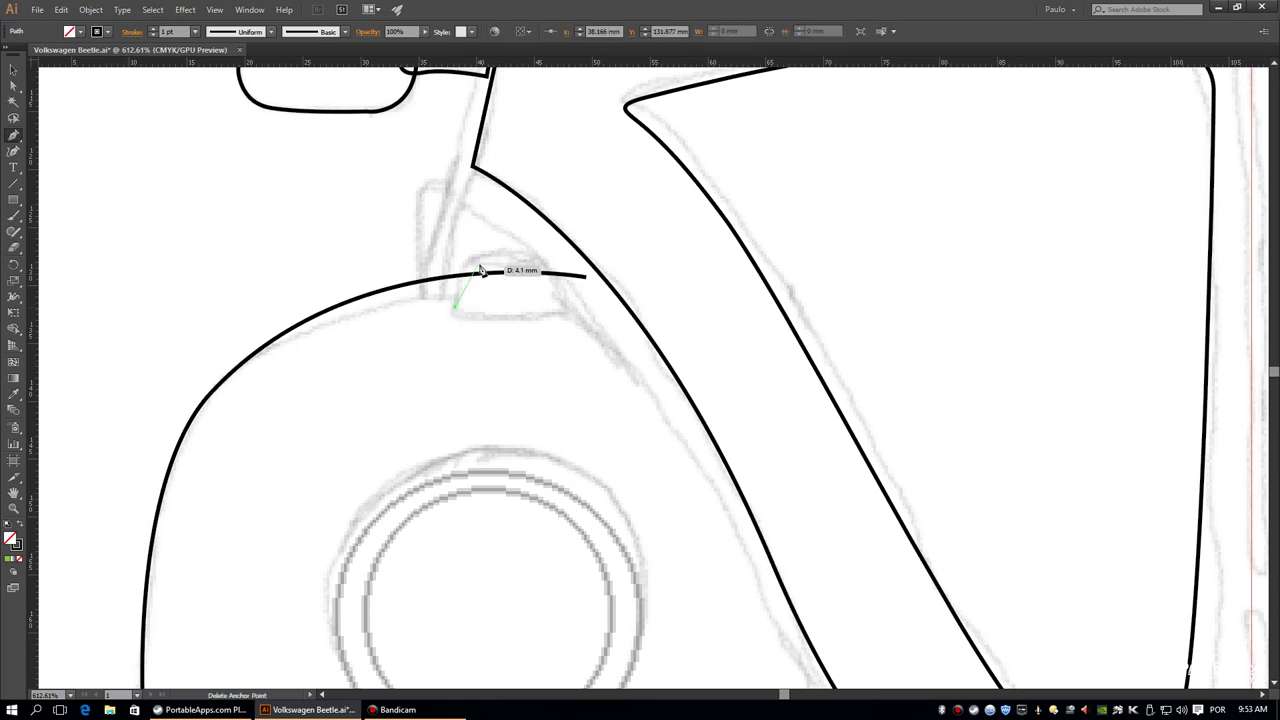
{"action": "left_click_drag", "start_coordinate": [467, 265], "coordinate": [493, 270]}
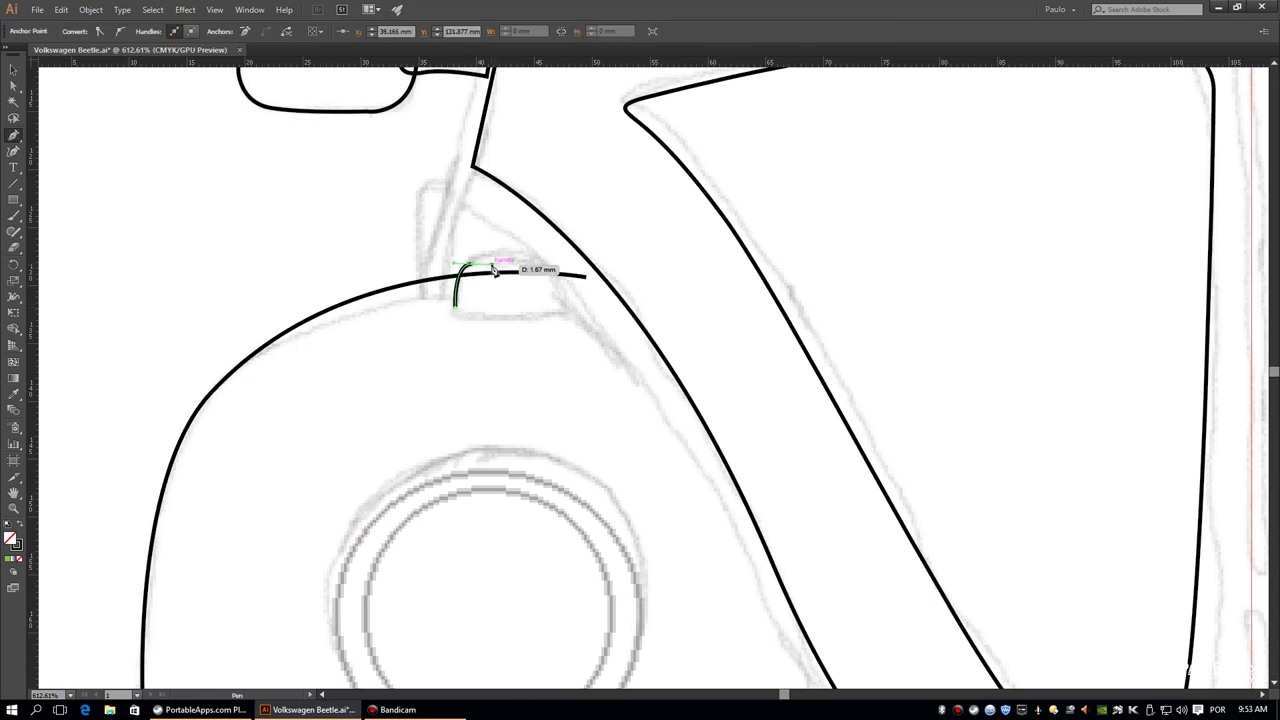
{"action": "left_click", "coordinate": [558, 304]}
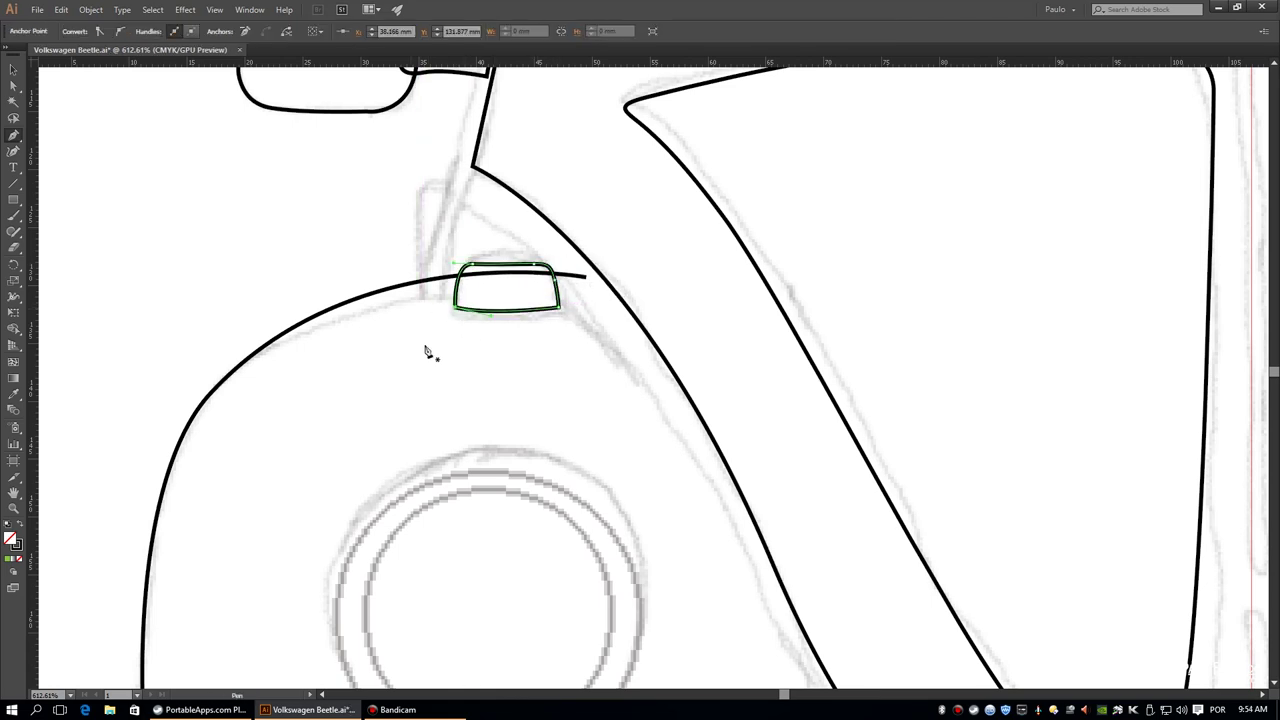
{"action": "left_click", "coordinate": [465, 287]}
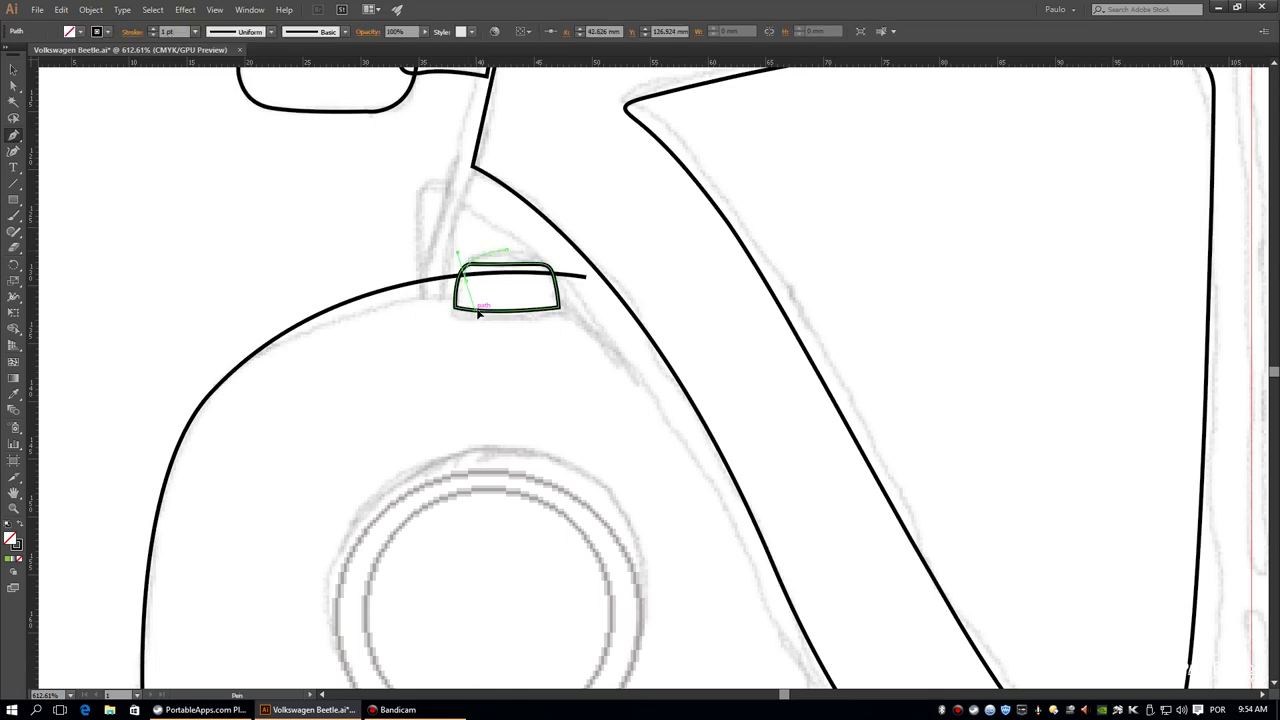
Add the turn signal's domed lens cap and zoom out to fit
{"action": "left_click", "coordinate": [553, 283]}
{"action": "left_click_drag", "start_coordinate": [480, 250], "coordinate": [493, 252]}
{"action": "left_click", "coordinate": [453, 255]}
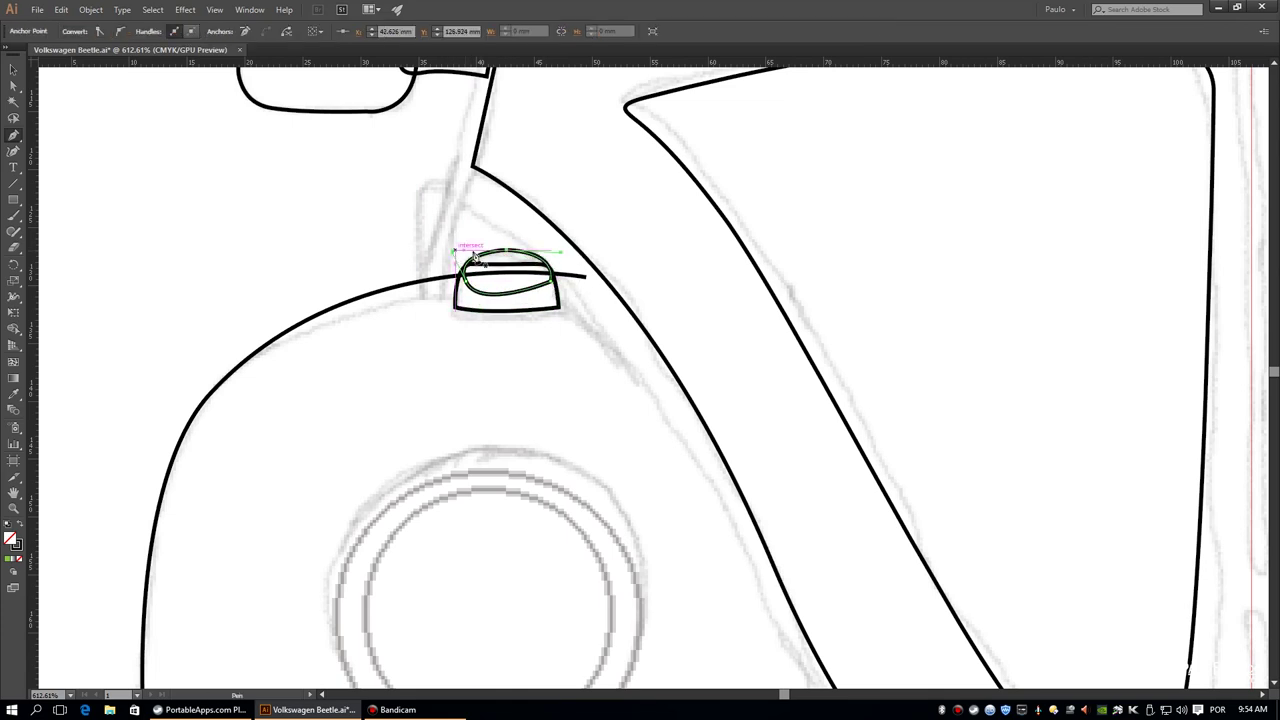
{"action": "key", "text": "v"}
{"action": "right_click", "coordinate": [458, 307]}
{"action": "left_click", "coordinate": [229, 274]}
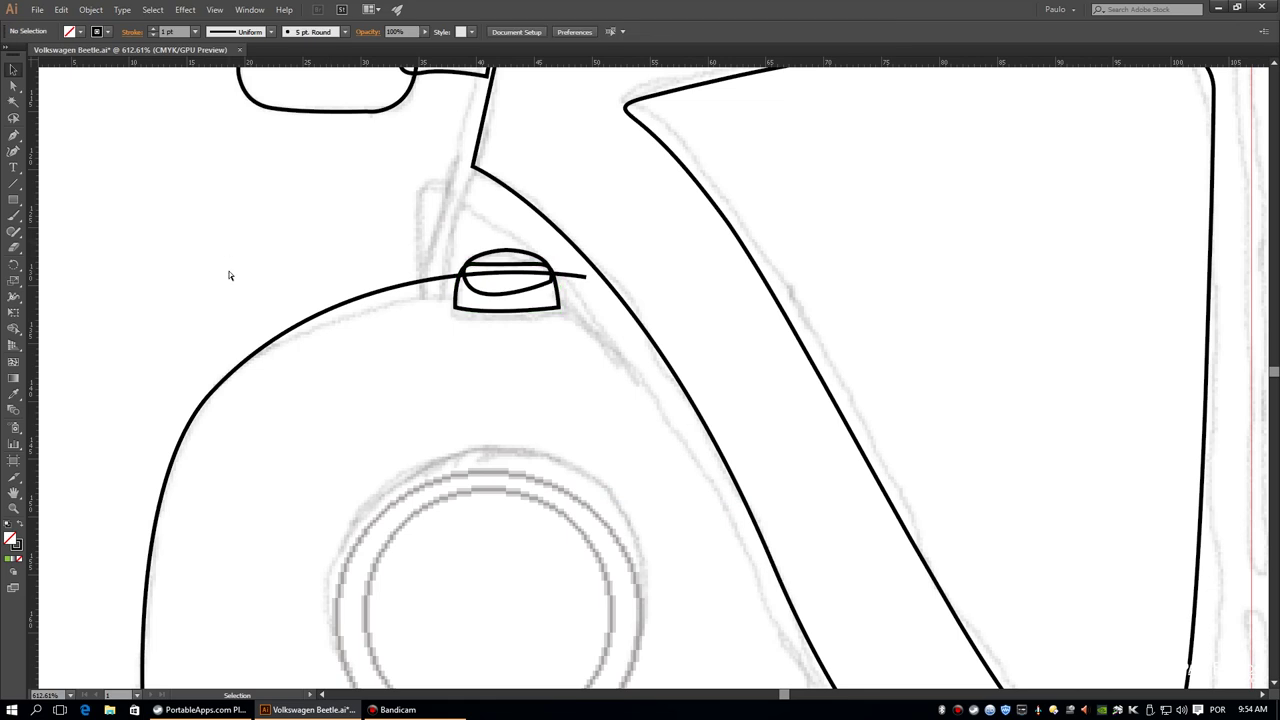
{"action": "key", "text": "ctrl+0"}
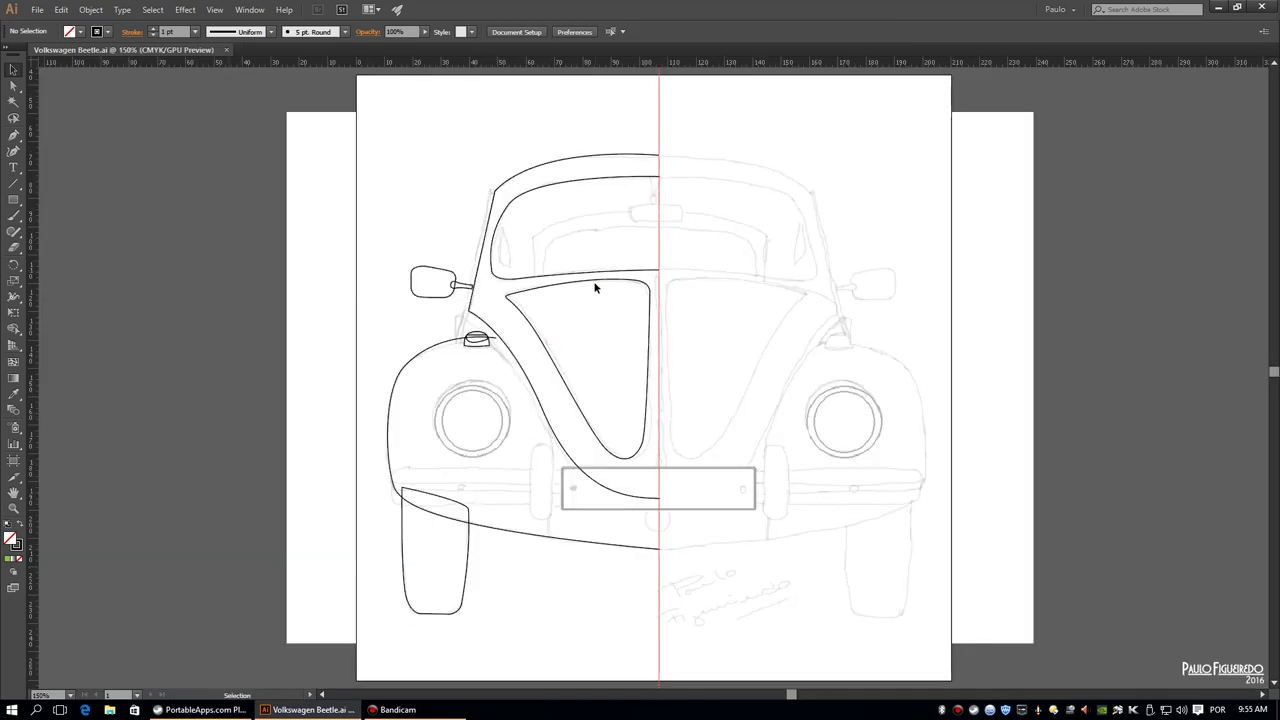
Zoom into the roof and trace the inner window frame from the centre guide
{"action": "key", "text": "z"}
{"action": "left_click", "coordinate": [541, 476]}
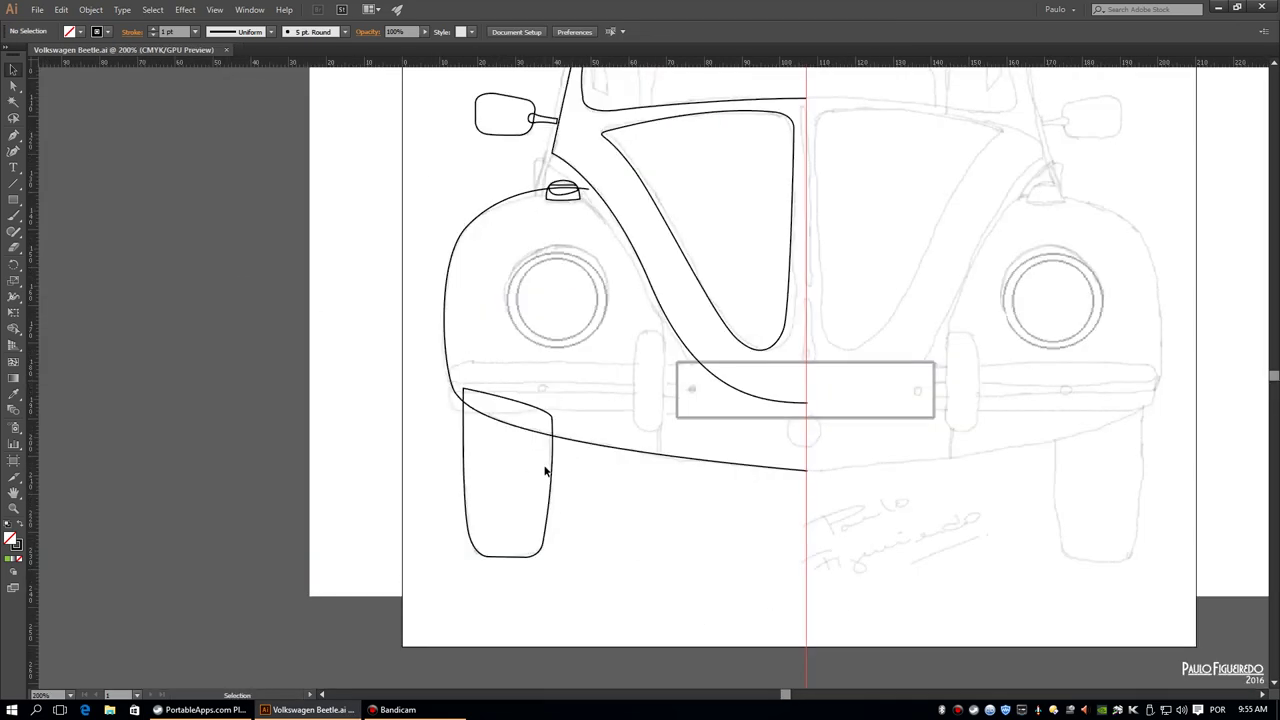
{"action": "left_click_drag", "start_coordinate": [675, 150], "coordinate": [607, 358]}
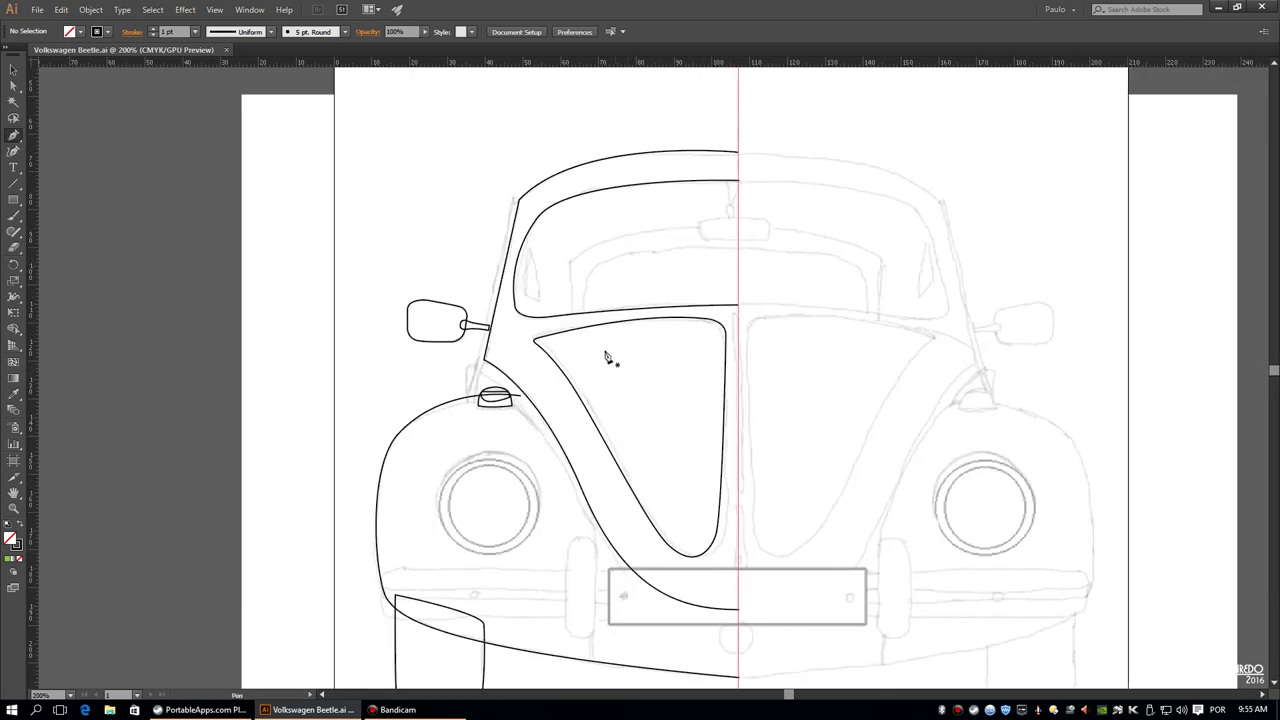
{"action": "left_click", "coordinate": [740, 318]}
{"action": "left_click_drag", "start_coordinate": [545, 330], "coordinate": [572, 277]}
{"action": "left_click", "coordinate": [572, 262]}
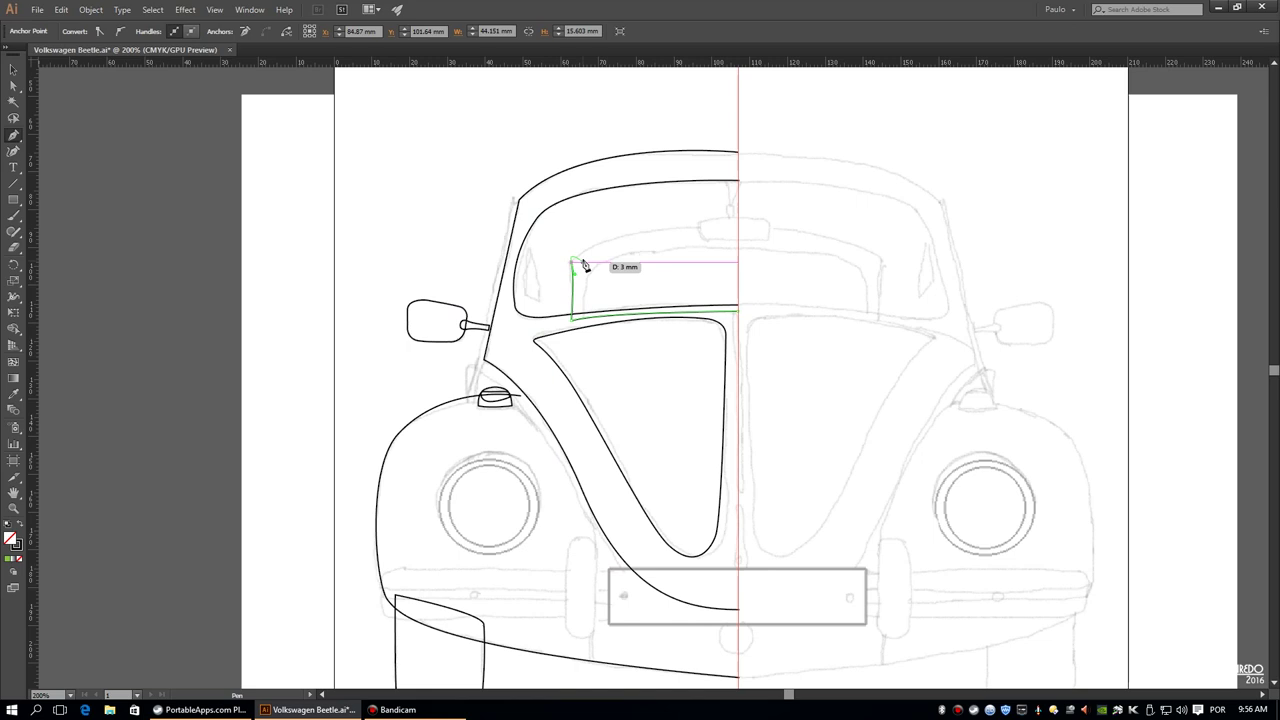
{"action": "left_click_drag", "start_coordinate": [852, 228], "coordinate": [771, 229]}
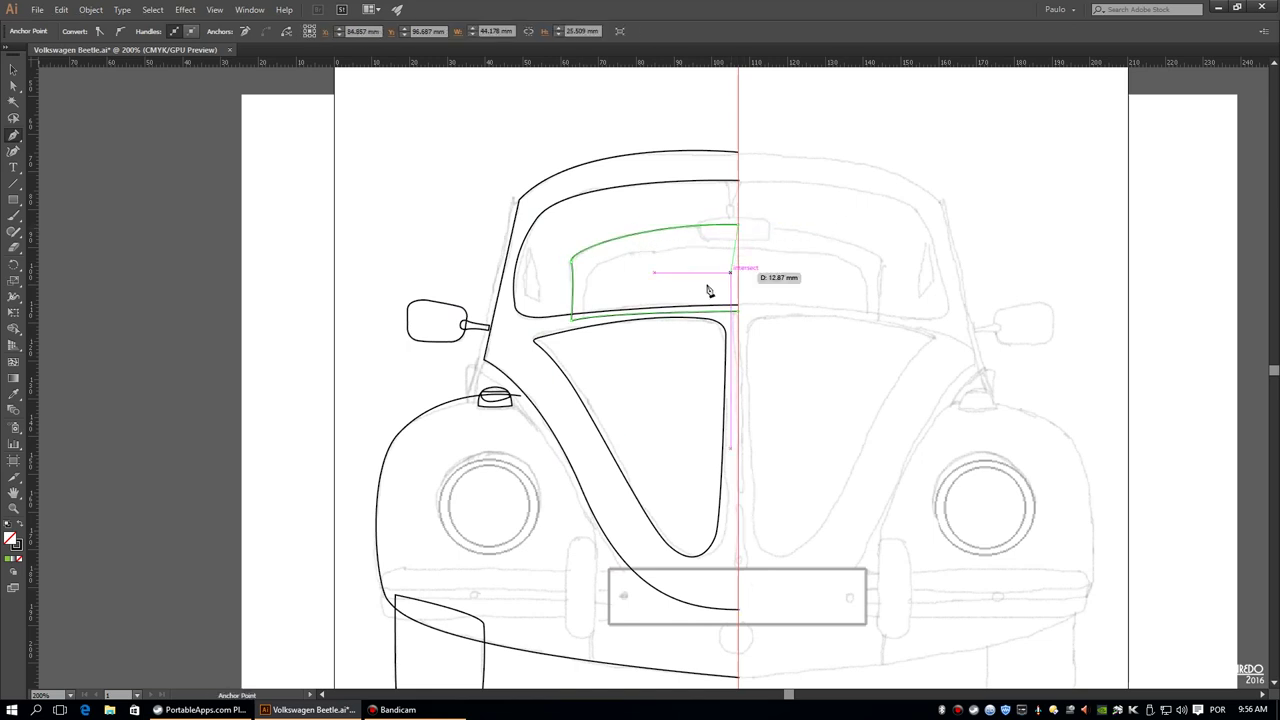
{"action": "left_click", "coordinate": [497, 280], "text": "ctrl"}
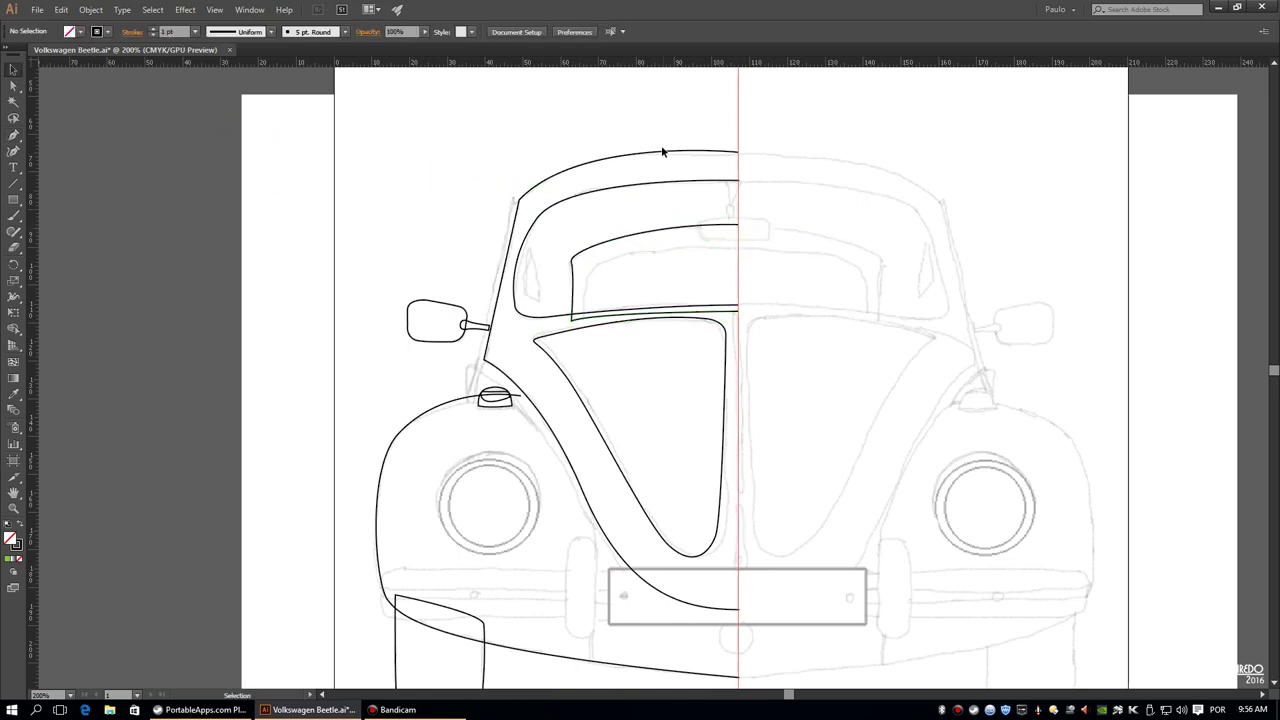
Check the hood outline's anchors and save the drawing
{"action": "key", "text": "a"}
{"action": "scroll", "coordinate": [407, 164], "scroll_direction": "down", "scroll_amount": 2}
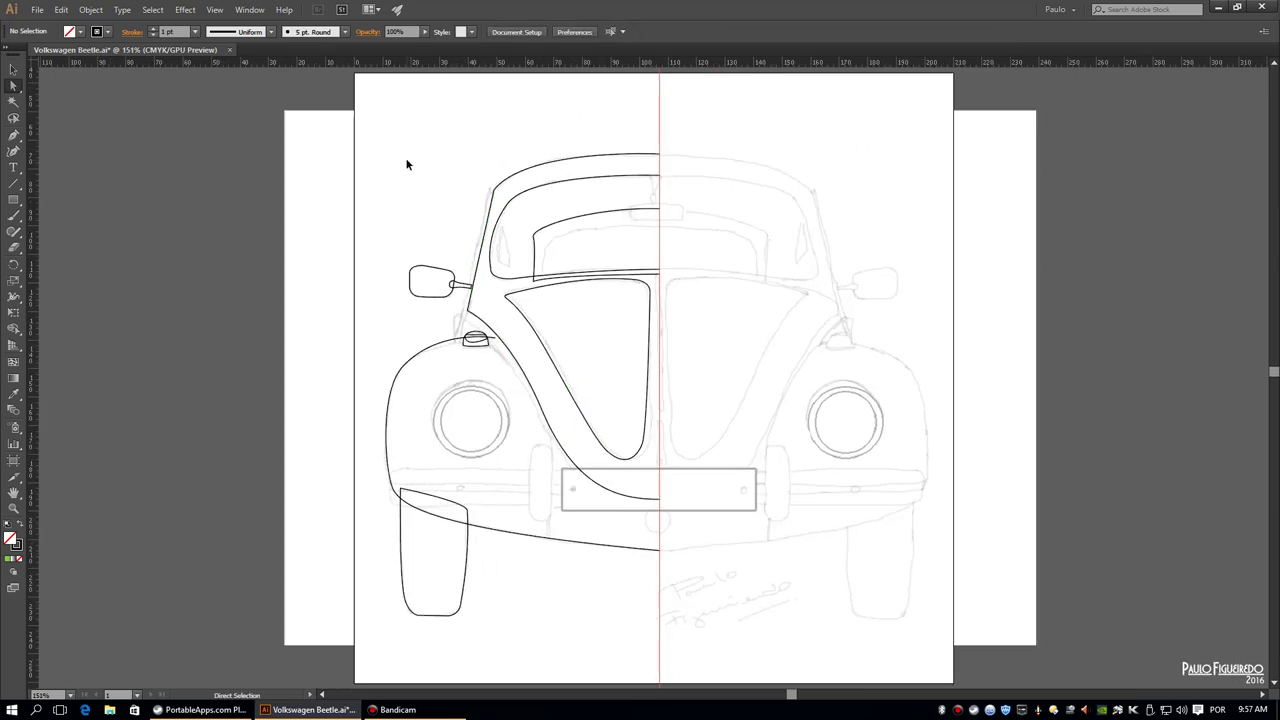
{"action": "left_click", "coordinate": [647, 451]}
{"action": "left_click", "coordinate": [1103, 286]}
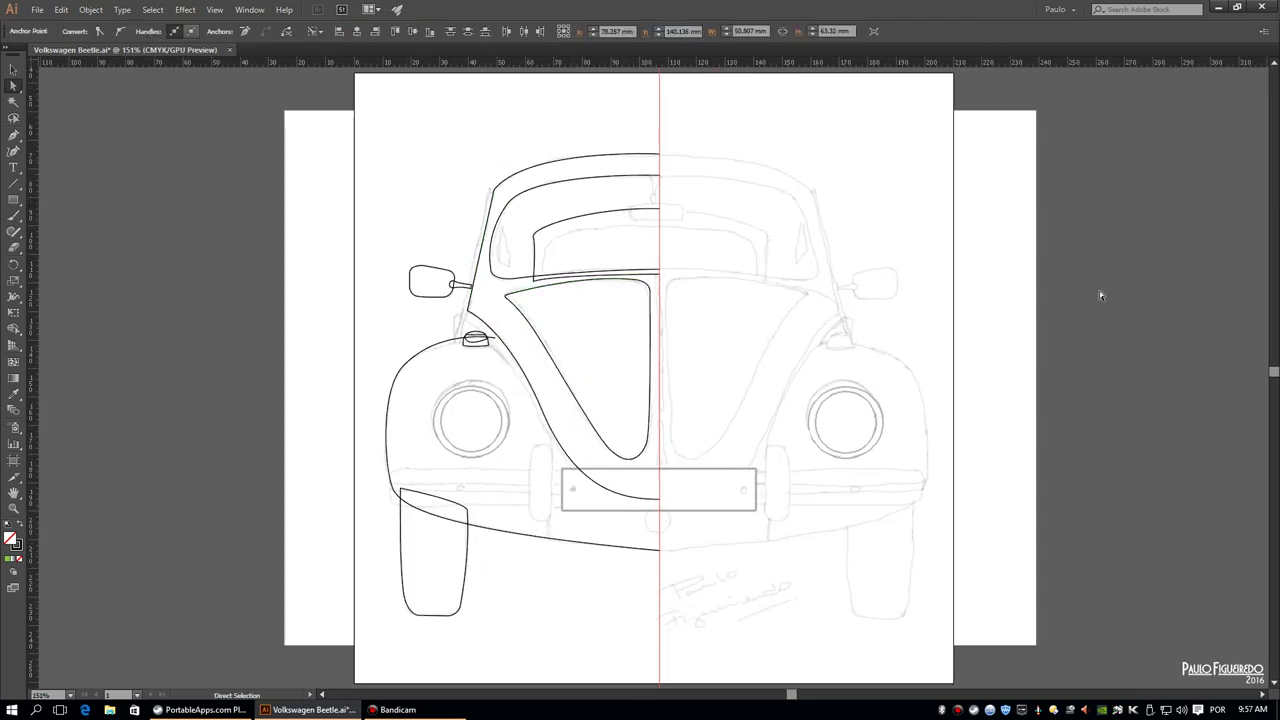
{"action": "left_click", "coordinate": [507, 300]}
{"action": "scroll", "coordinate": [507, 301], "scroll_direction": "up", "scroll_amount": 3}
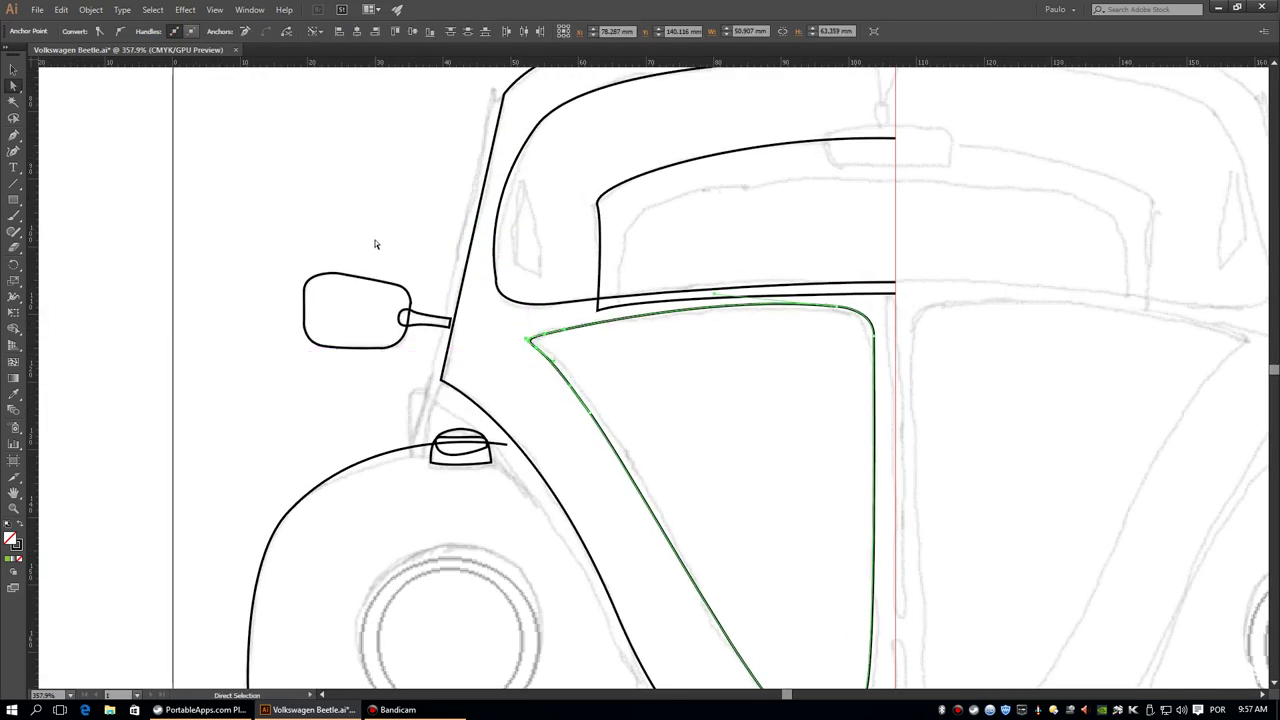
{"action": "scroll", "coordinate": [371, 243], "scroll_direction": "down", "scroll_amount": 3}
{"action": "left_click", "coordinate": [37, 9]}
{"action": "left_click", "coordinate": [88, 119]}
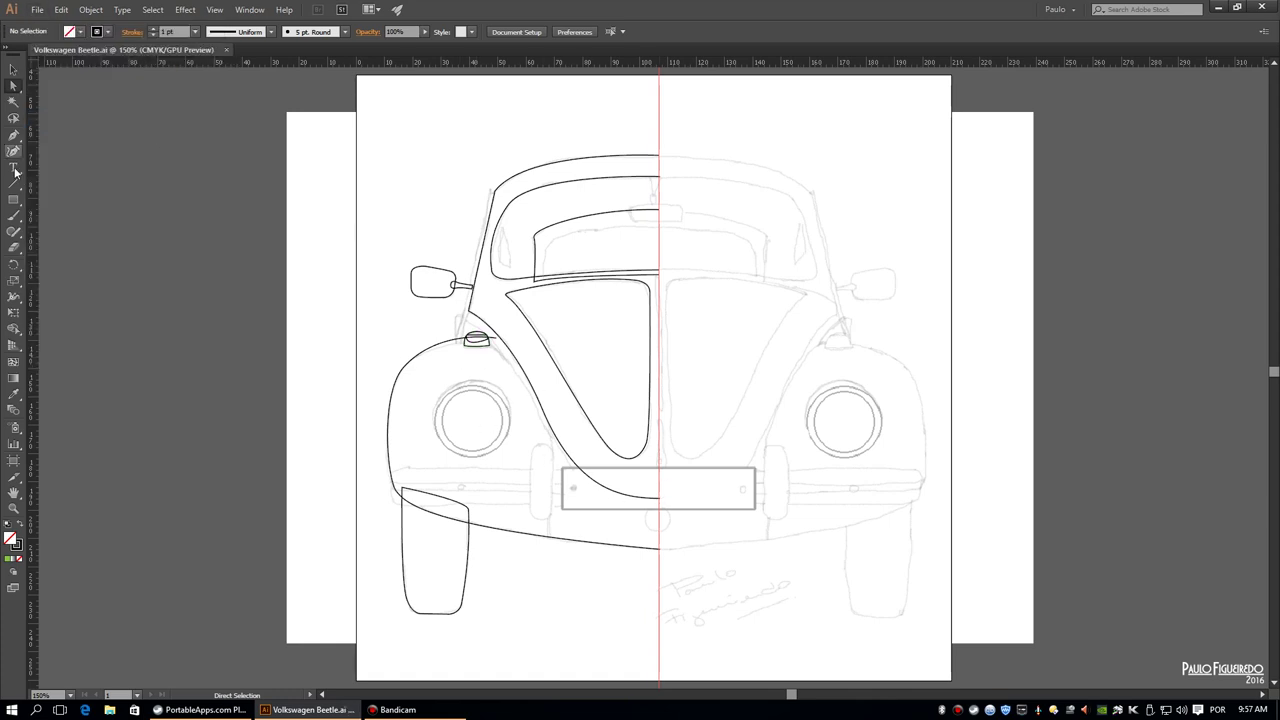
{"action": "scroll", "coordinate": [505, 220], "scroll_direction": "up", "scroll_amount": 3}
Draw the left windshield pillar as a closed four-point shape from the roof corner
{"action": "left_click", "coordinate": [582, 144]}
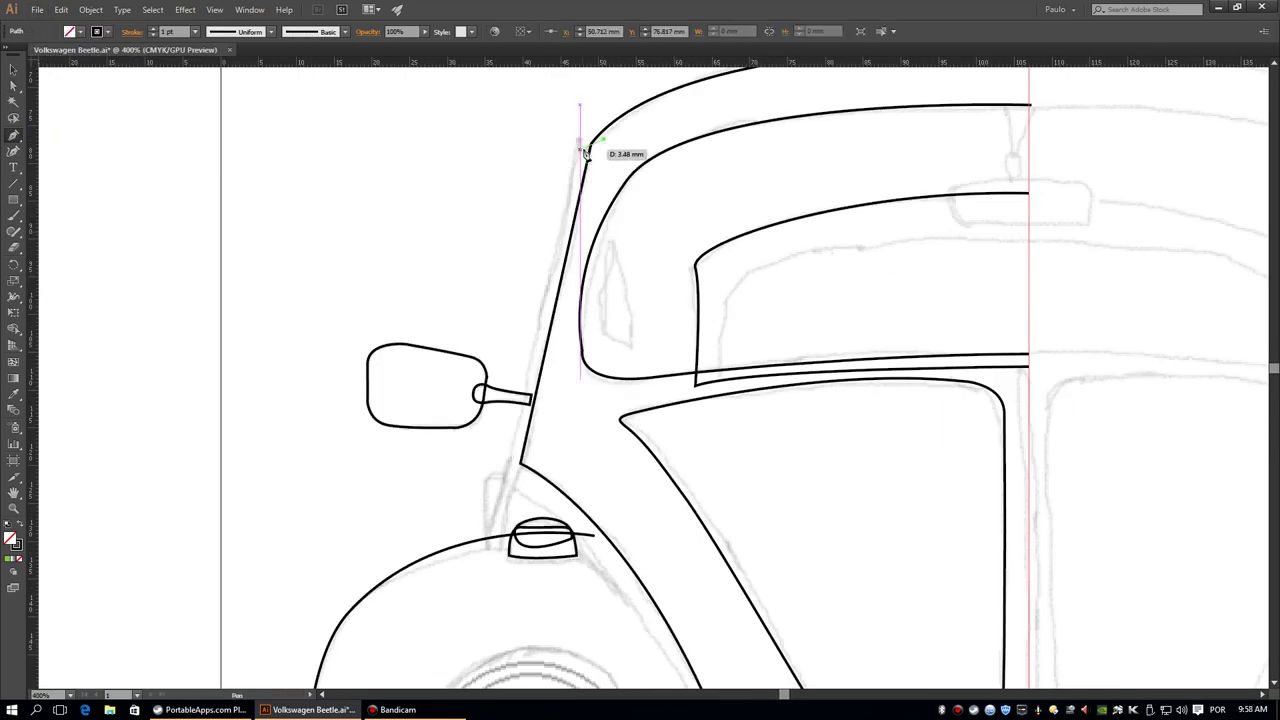
{"action": "left_click", "coordinate": [488, 561]}
{"action": "left_click", "coordinate": [677, 571]}
{"action": "left_click", "coordinate": [560, 365]}
{"action": "left_click", "coordinate": [598, 141]}
{"action": "right_click", "coordinate": [580, 209]}
{"action": "key", "text": "v"}
{"action": "left_click", "coordinate": [331, 489]}
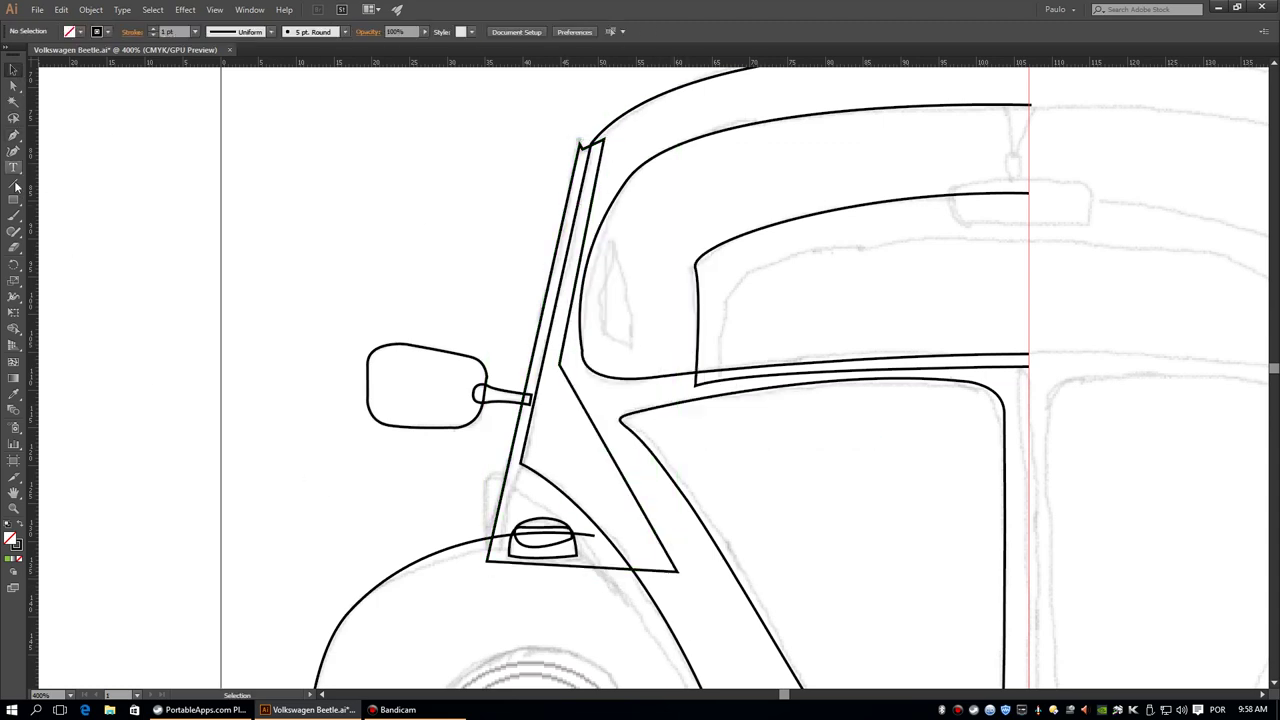
Start a small path at the pillar base, then undo the stray path
{"action": "left_click", "coordinate": [13, 151]}
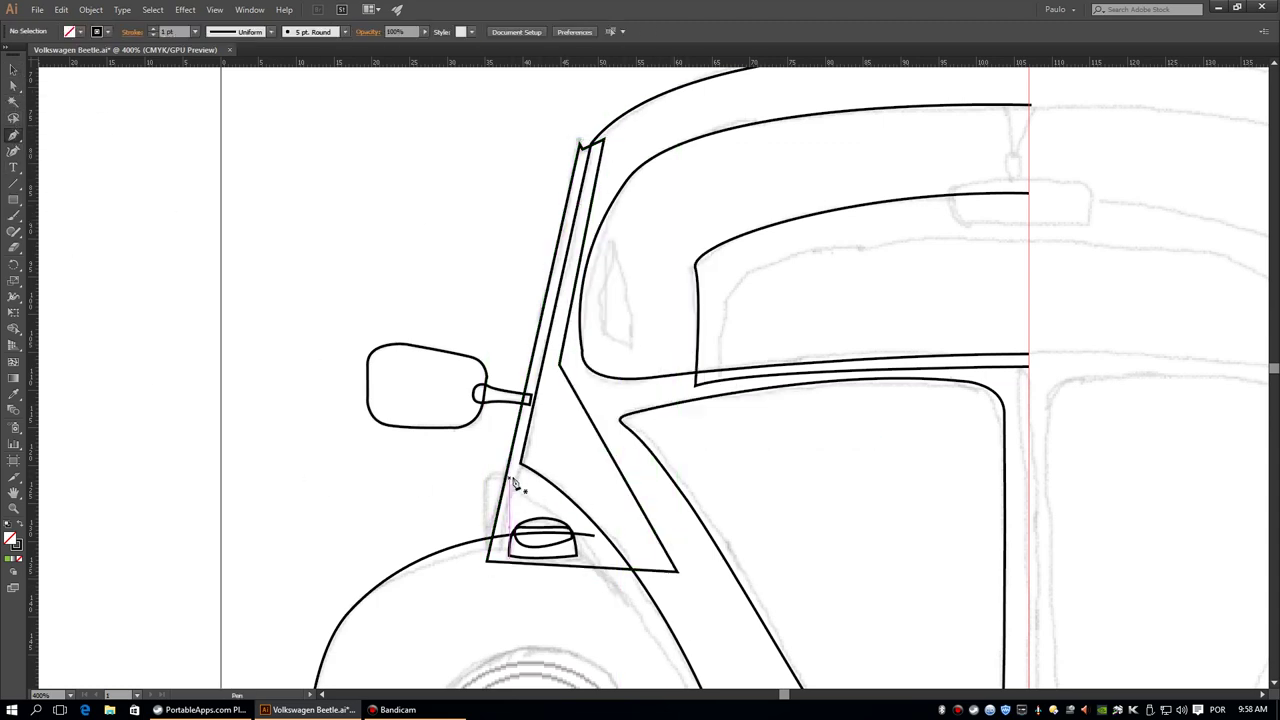
{"action": "left_click", "coordinate": [489, 545]}
{"action": "left_click", "coordinate": [487, 475]}
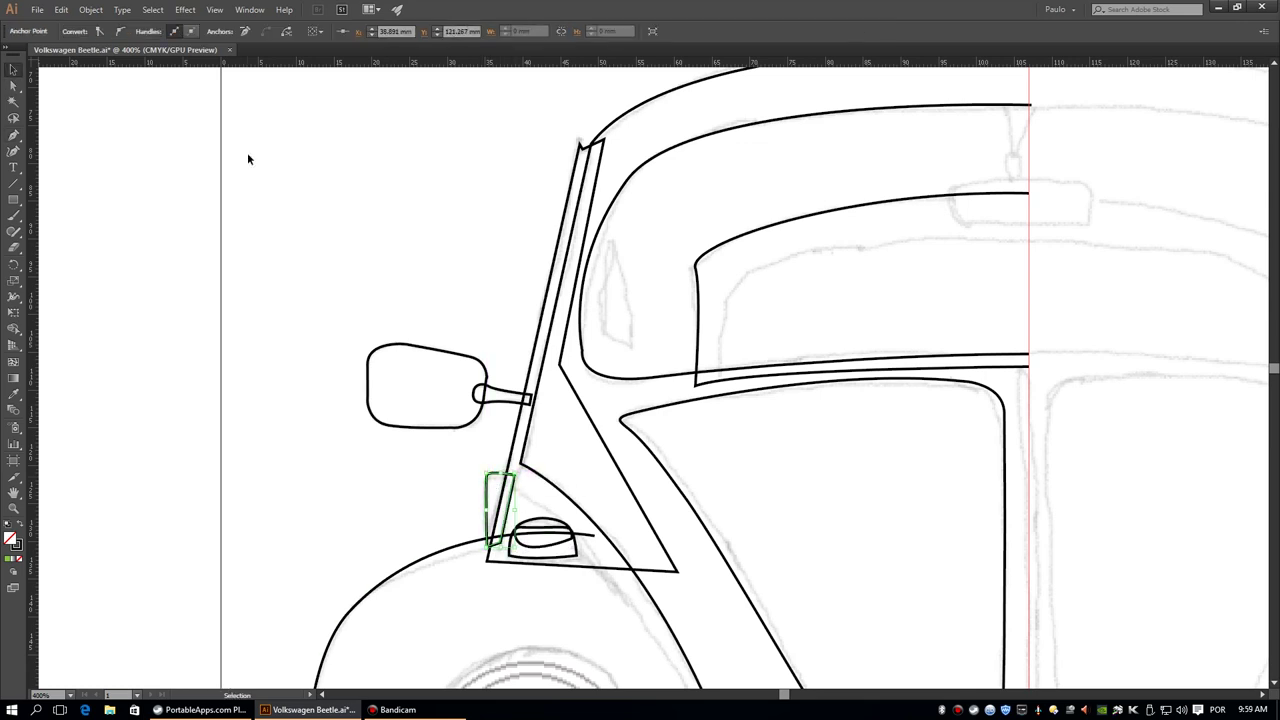
{"action": "right_click", "coordinate": [422, 217]}
{"action": "left_click", "coordinate": [509, 223]}
Draw the small teardrop-shaped side window and adjust its anchor points
{"action": "key", "text": "ctrl+0"}
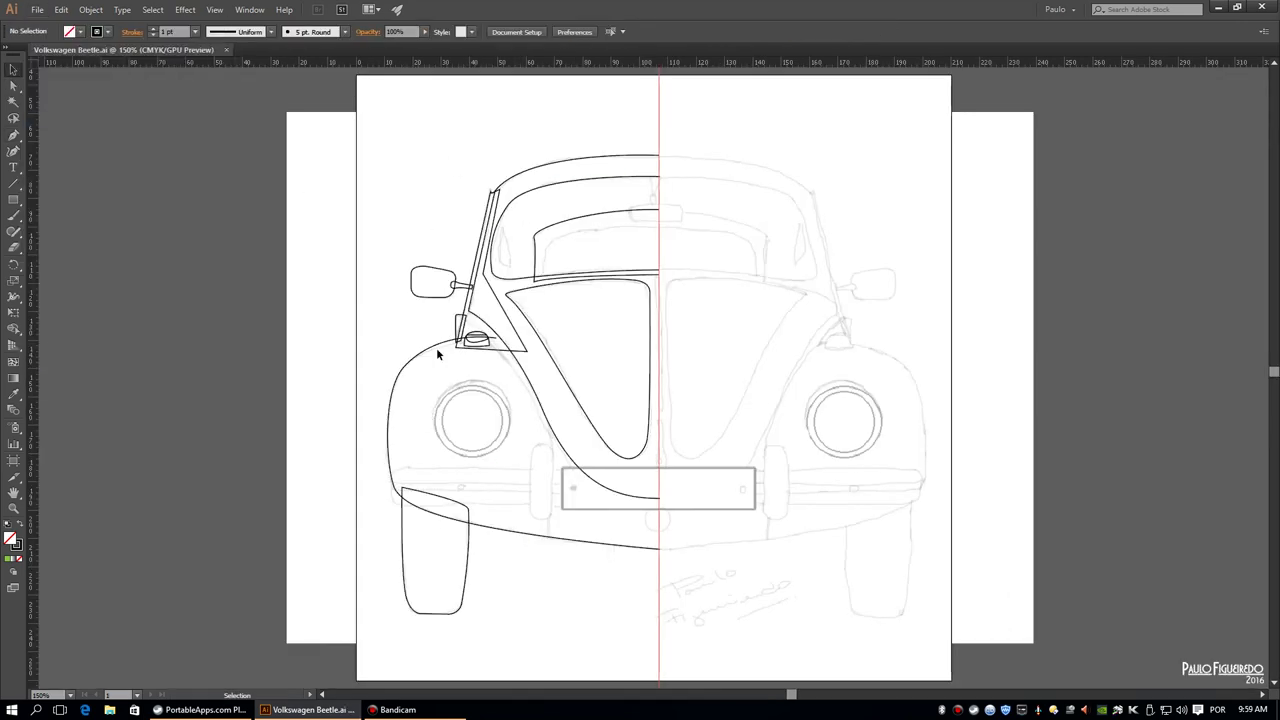
{"action": "scroll", "coordinate": [582, 210], "scroll_direction": "up", "scroll_amount": 2}
{"action": "scroll", "coordinate": [680, 417], "scroll_direction": "up", "scroll_amount": 2}
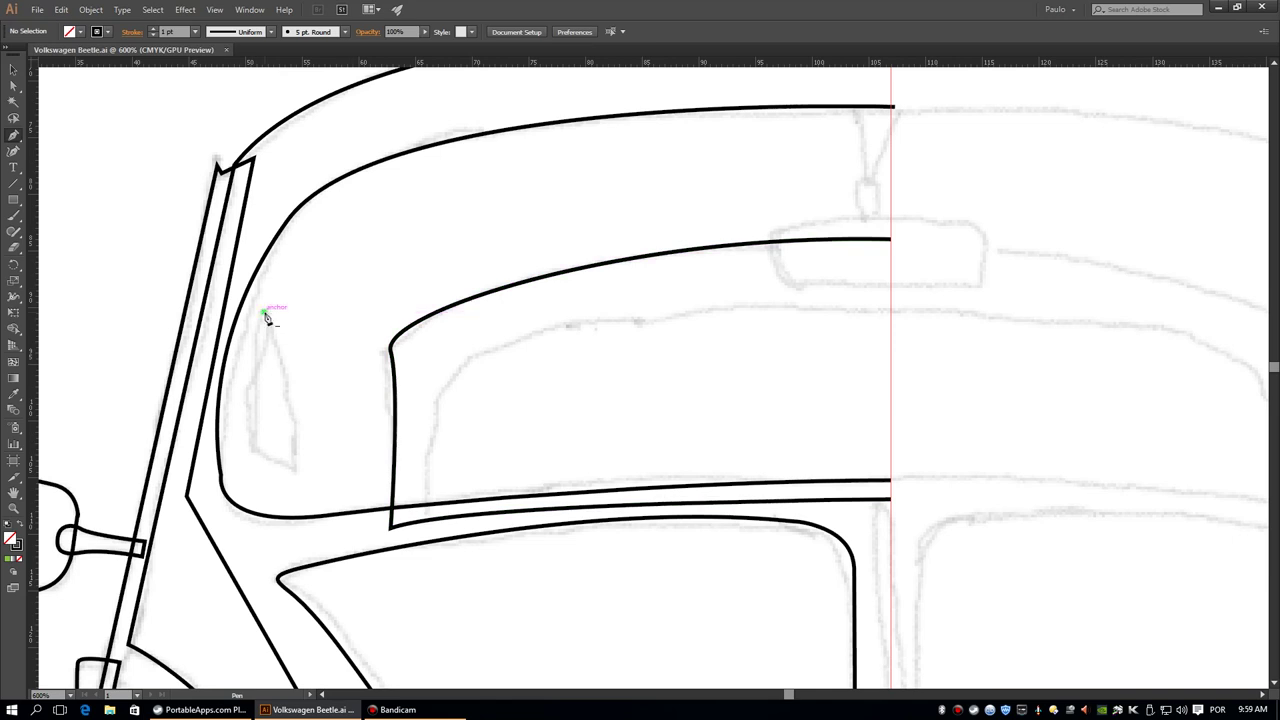
{"action": "left_click", "coordinate": [265, 316]}
{"action": "left_click_drag", "start_coordinate": [250, 455], "coordinate": [262, 470]}
{"action": "left_click", "coordinate": [296, 468]}
{"action": "left_click", "coordinate": [296, 420]}
{"action": "left_click", "coordinate": [265, 316]}
{"action": "key", "text": "a"}
{"action": "left_click_drag", "start_coordinate": [13, 134], "coordinate": [60, 185]}
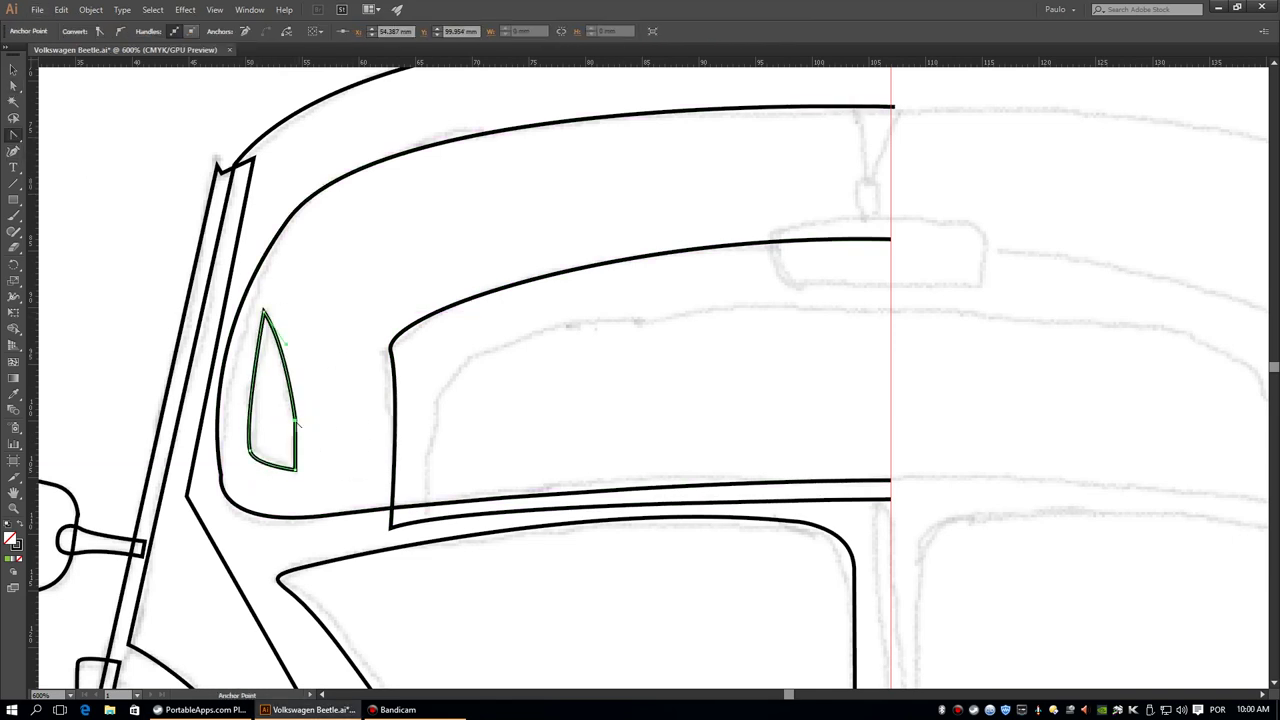
Draw the inner window trim from the centre guide, down the window's side and back
{"action": "key", "text": "ctrl+shift+a"}
{"action": "key", "text": "ctrl+0"}
{"action": "scroll", "coordinate": [457, 271], "scroll_direction": "up", "scroll_amount": 5}
{"action": "left_click", "coordinate": [862, 145]}
{"action": "left_click_drag", "start_coordinate": [418, 175], "coordinate": [290, 214]}
{"action": "left_click_drag", "start_coordinate": [272, 398], "coordinate": [277, 463]}
{"action": "left_click", "coordinate": [272, 398], "text": "alt"}
{"action": "left_click", "coordinate": [862, 388]}
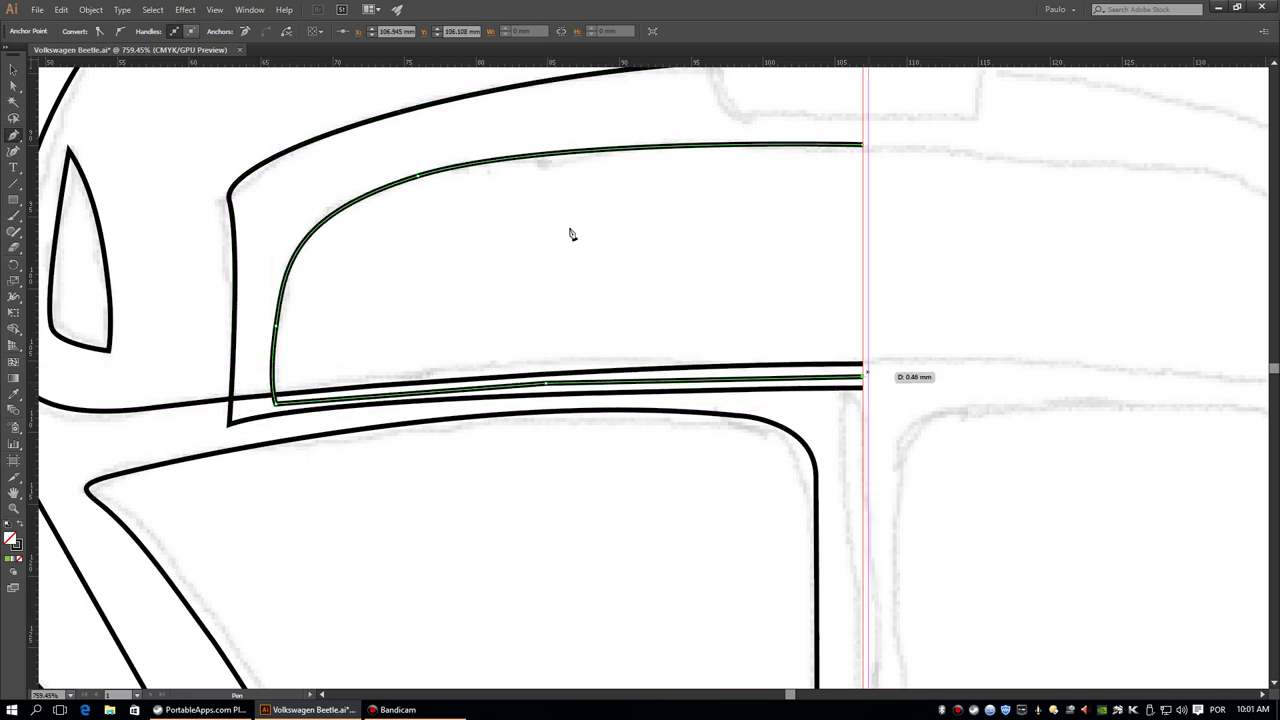
{"action": "key", "text": "ctrl+shift+a"}
Add a small circle below the licence plate and a pill-shaped bumper guard
{"action": "key", "text": "ctrl+0"}
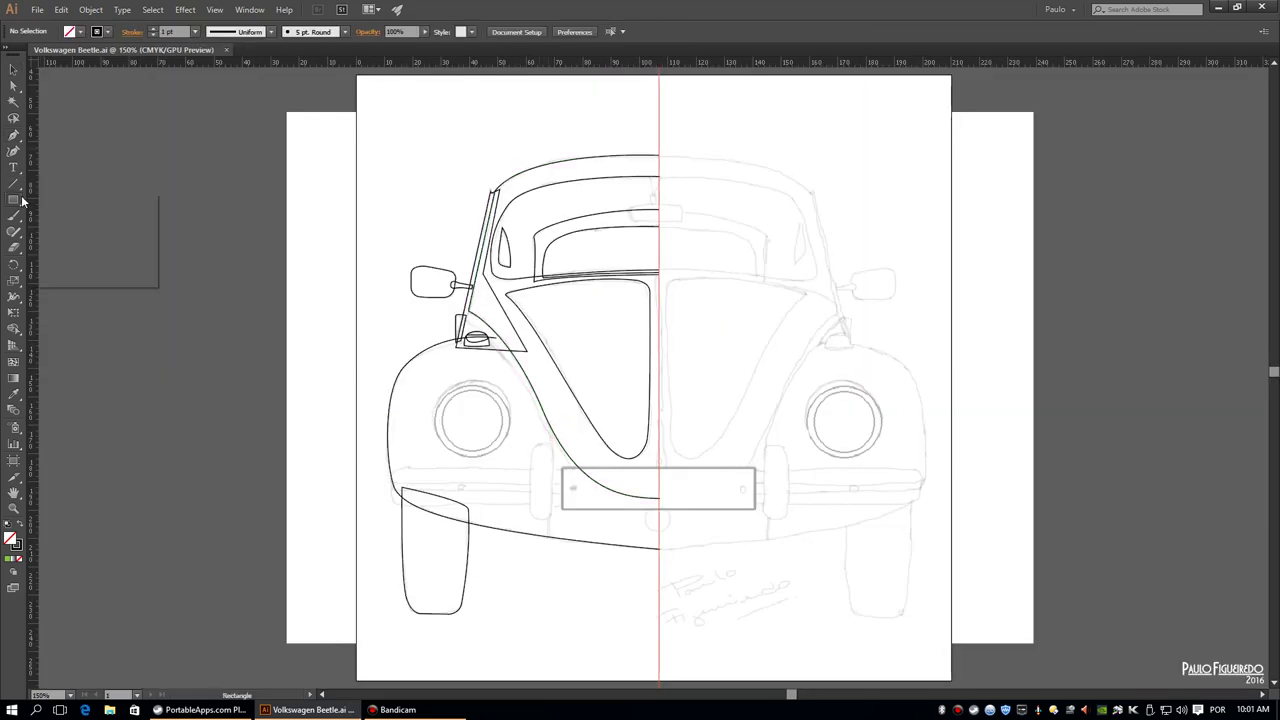
{"action": "scroll", "coordinate": [690, 530], "scroll_direction": "up", "scroll_amount": 2}
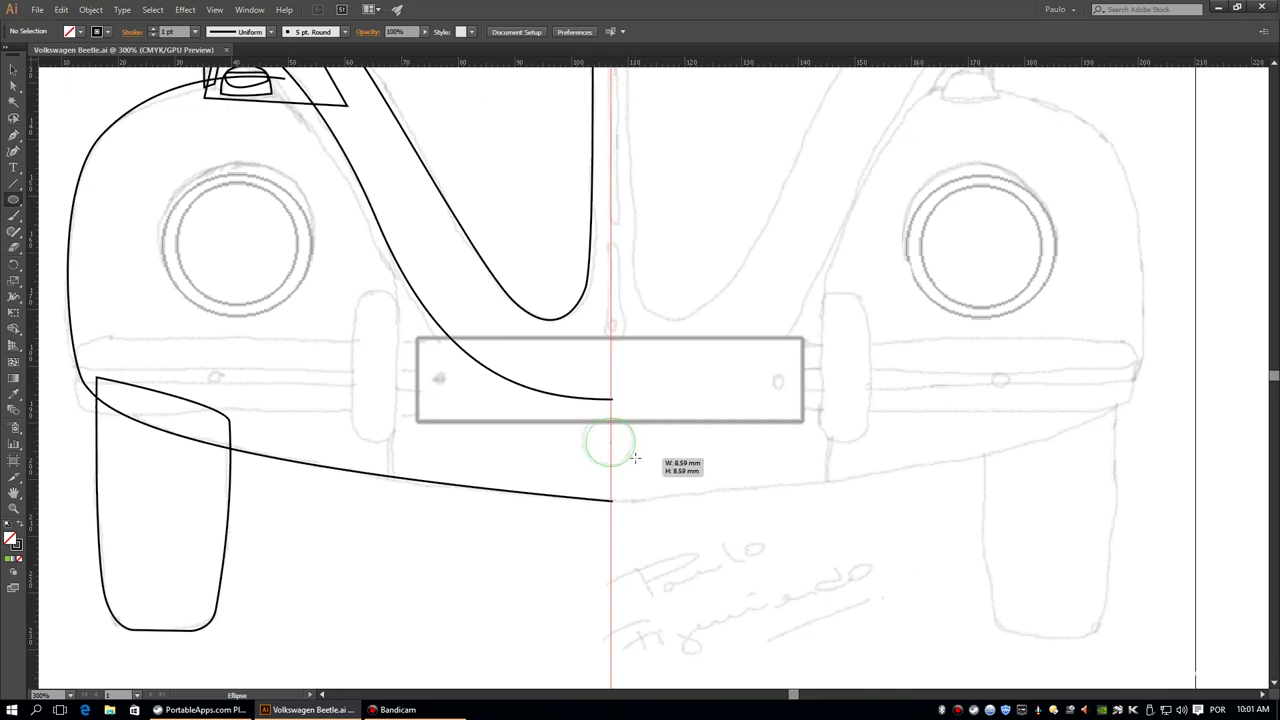
{"action": "left_click_drag", "start_coordinate": [635, 458], "coordinate": [635, 458]}
{"action": "left_click_drag", "start_coordinate": [355, 290], "coordinate": [396, 441]}
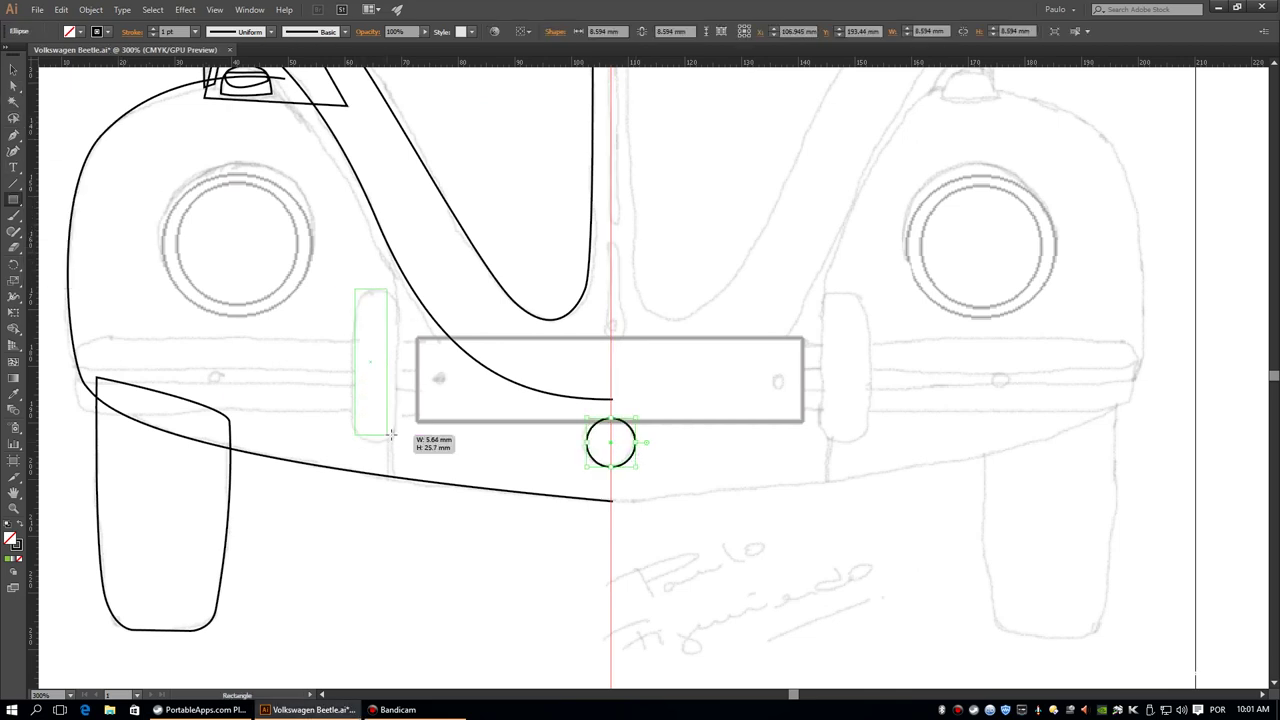
{"action": "left_click_drag", "start_coordinate": [388, 316], "coordinate": [380, 330]}
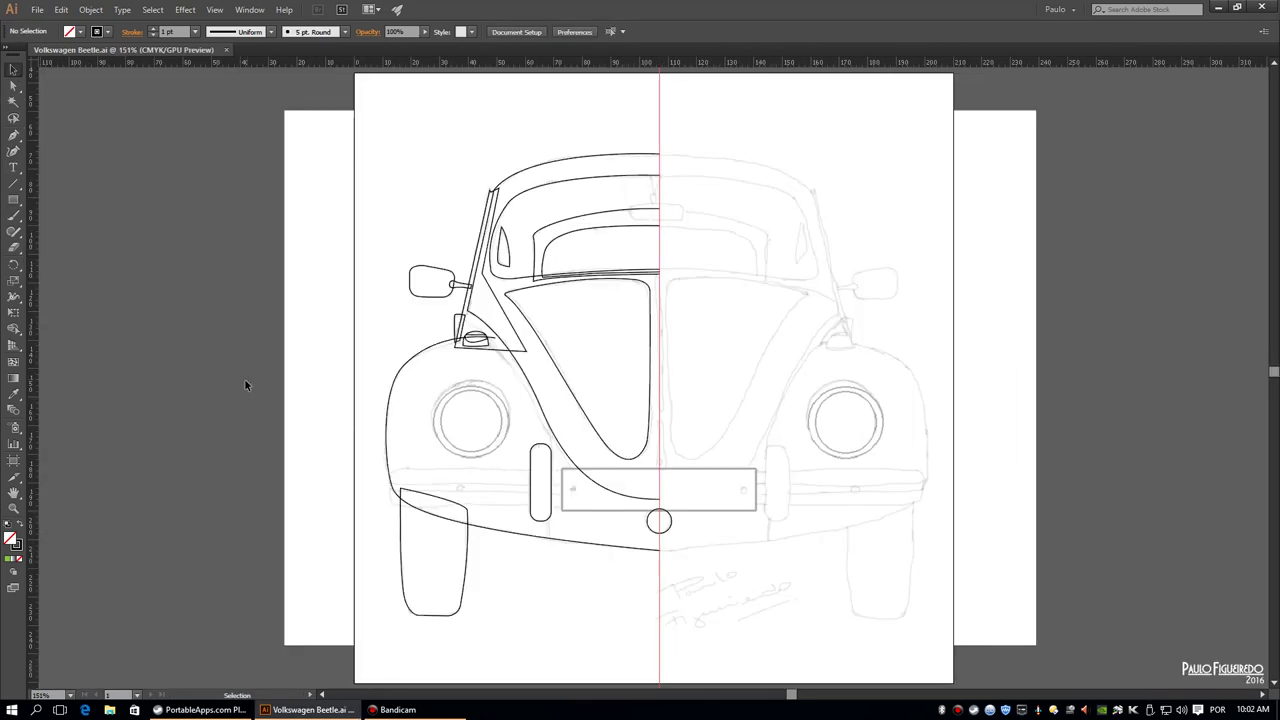
Copy the left-half drawing in place and reflect the copy onto the right side
{"action": "left_click", "coordinate": [600, 155]}
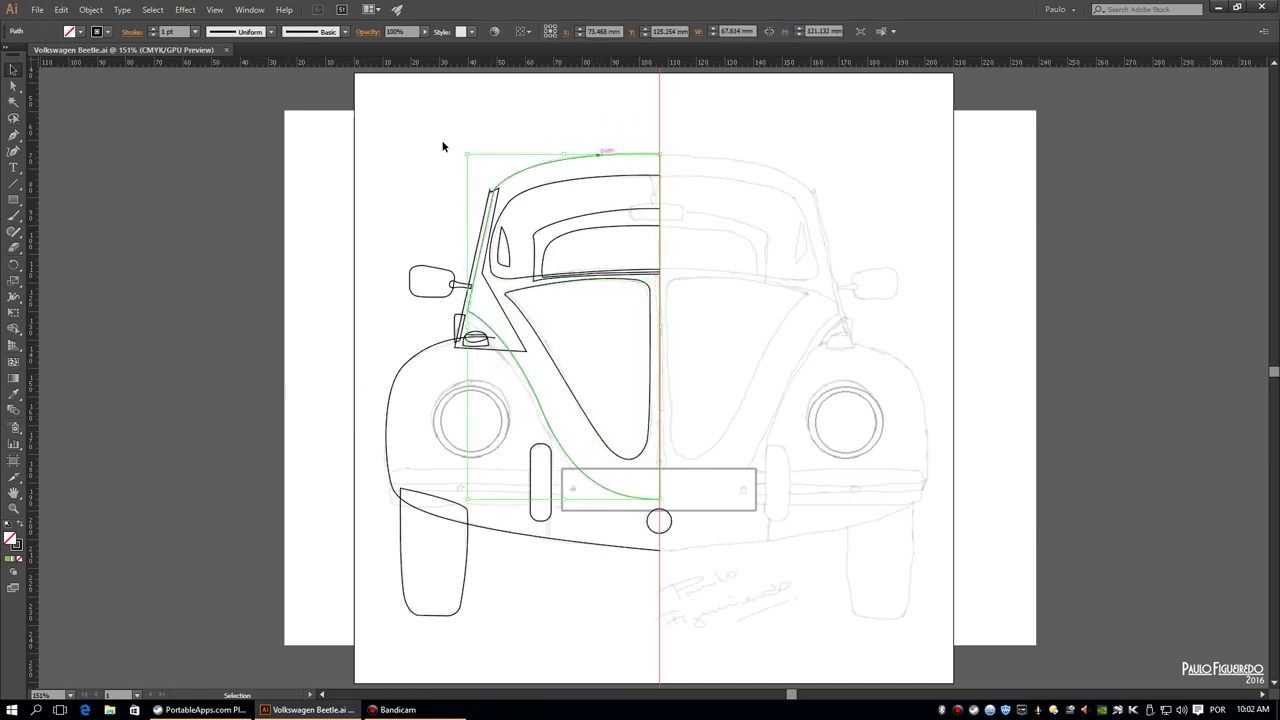
{"action": "key", "text": "ctrl+a"}
{"action": "key", "text": "a"}
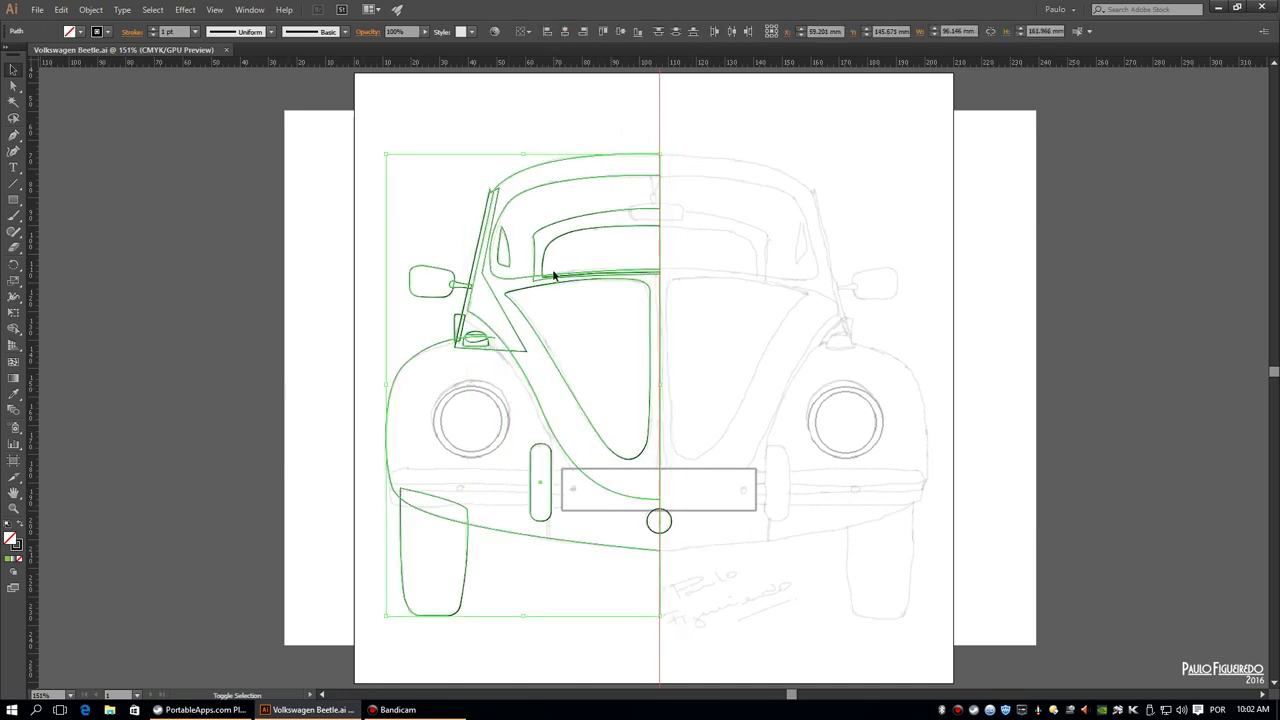
{"action": "key", "text": "v"}
{"action": "right_click", "coordinate": [586, 228]}
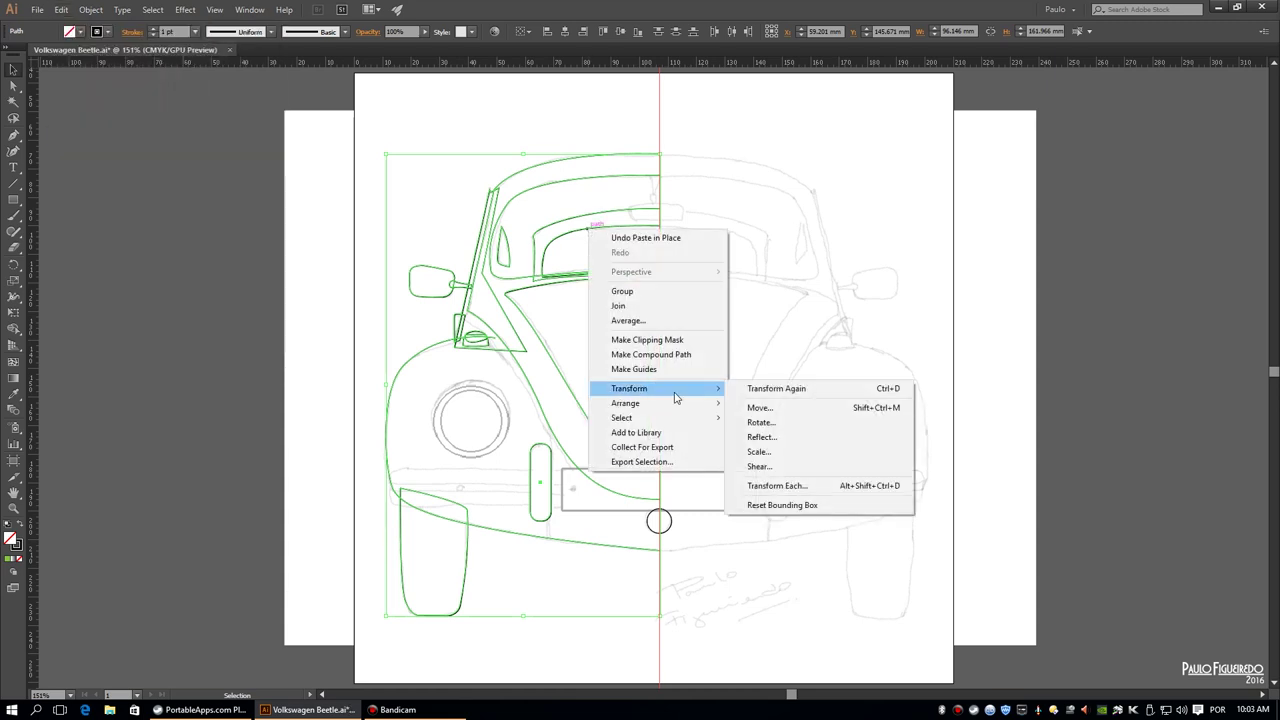
{"action": "left_click", "coordinate": [765, 440]}
{"action": "left_click", "coordinate": [583, 596]}
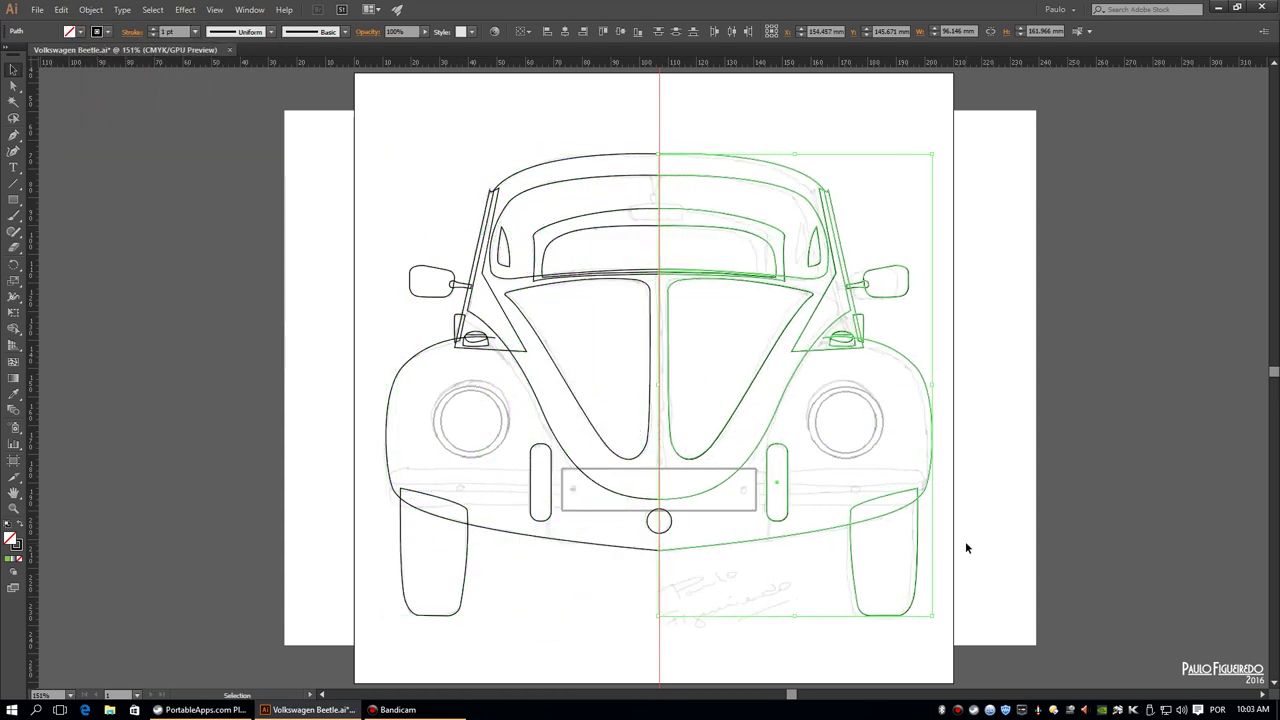
Check where the halves meet and join the two halves of the bottom curve
{"action": "left_click_drag", "start_coordinate": [640, 144], "coordinate": [732, 205]}
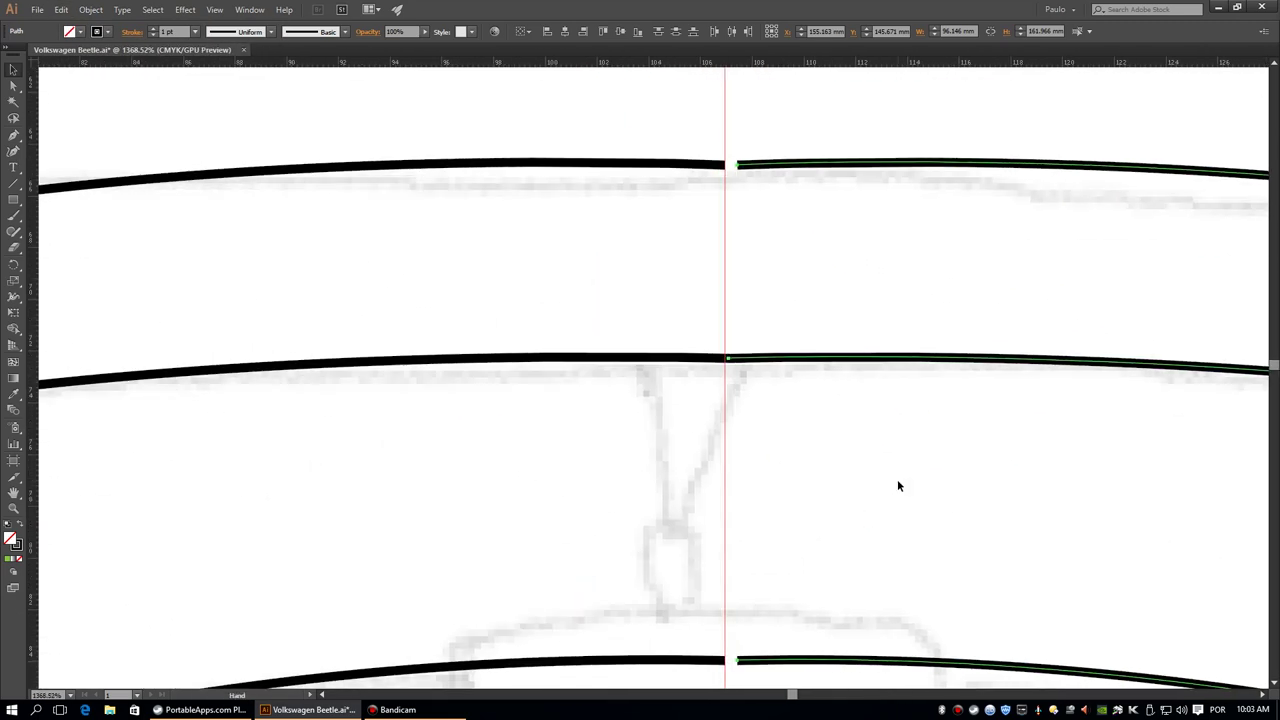
{"action": "key", "text": "ctrl+0"}
{"action": "left_click", "coordinate": [177, 349]}
{"action": "left_click", "coordinate": [36, 9]}
{"action": "left_click", "coordinate": [597, 546]}
{"action": "left_click", "coordinate": [730, 545]}
{"action": "key", "text": "ctrl+j"}
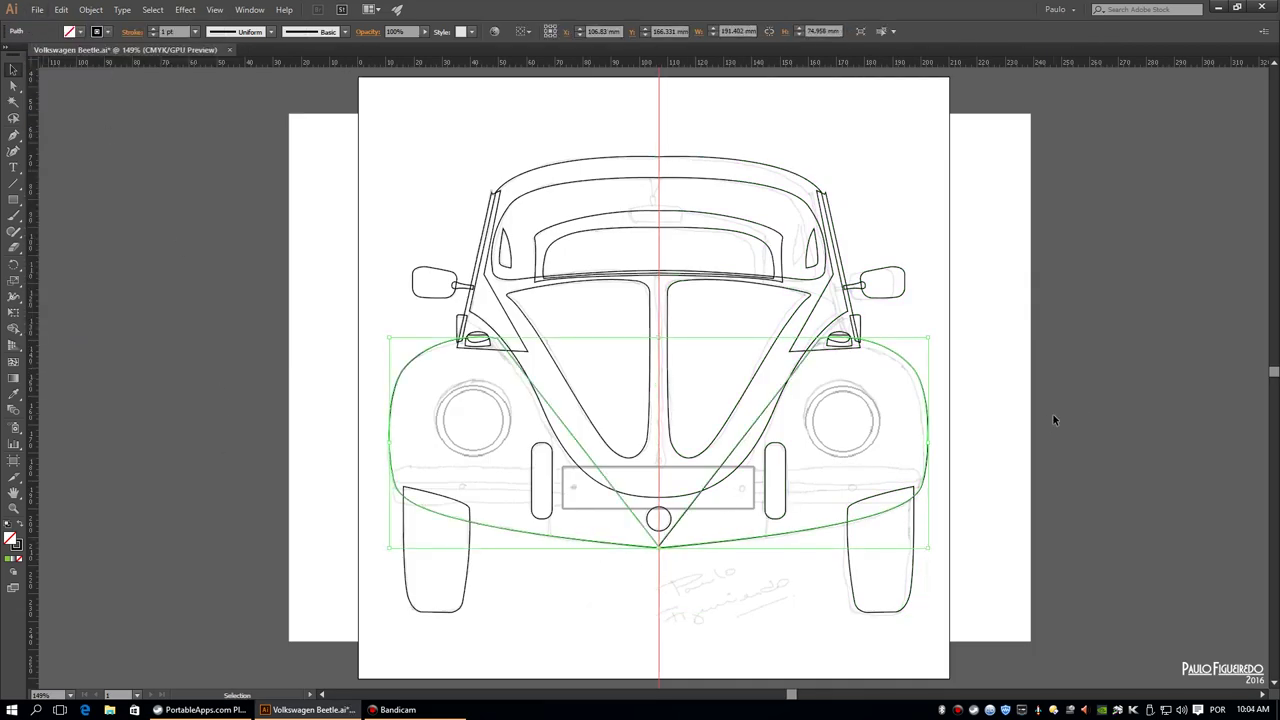
Raise the top anchor of the hood and roof outline so the roof meets at centre
{"action": "left_click", "coordinate": [763, 425]}
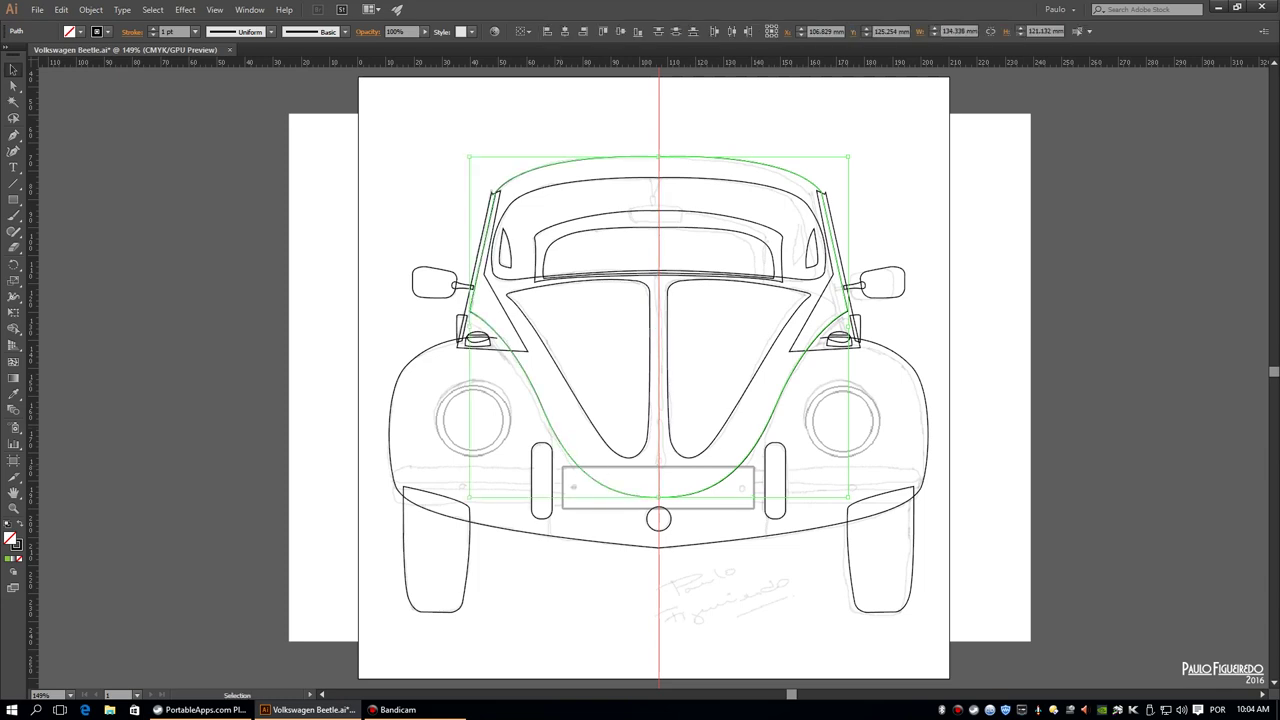
{"action": "scroll", "coordinate": [650, 130], "scroll_direction": "up", "scroll_amount": 5}
{"action": "key", "text": "a"}
{"action": "left_click_drag", "start_coordinate": [736, 222], "coordinate": [736, 182]}
Inspect the inner roof curve where the mirrored halves meet at the centre line
{"action": "scroll", "coordinate": [763, 194], "scroll_direction": "down", "scroll_amount": 5}
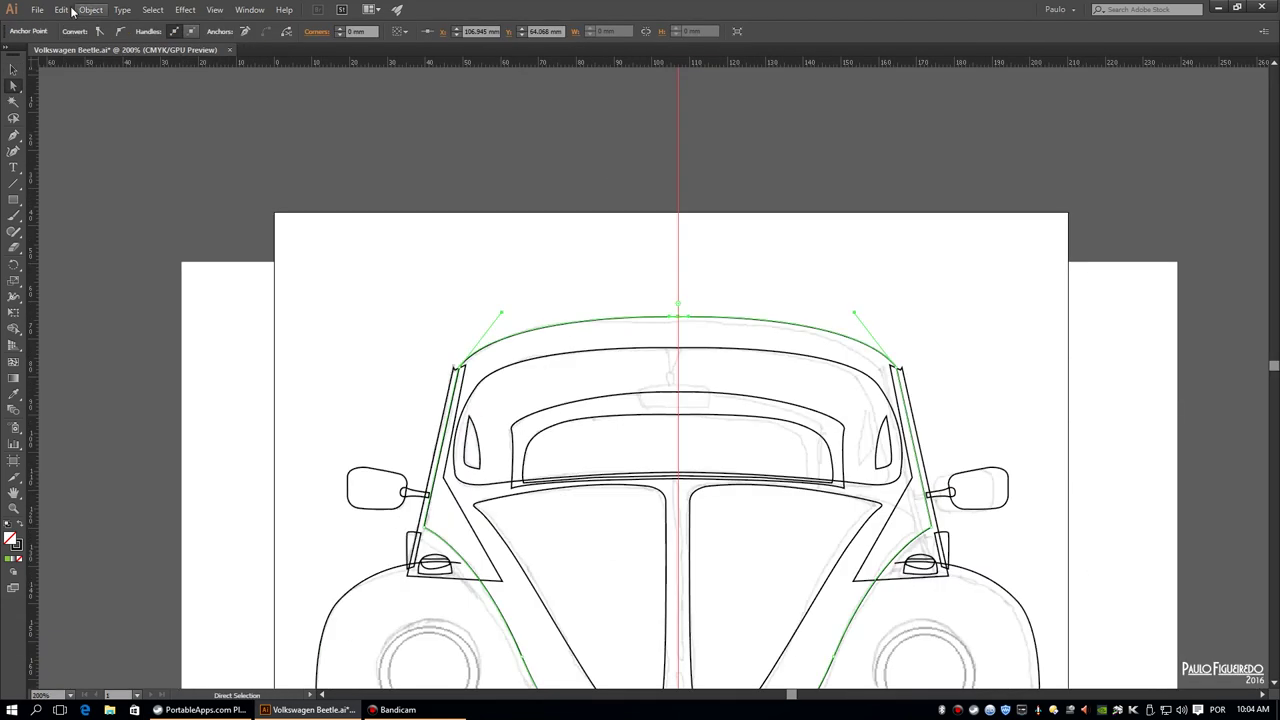
{"action": "scroll", "coordinate": [686, 303], "scroll_direction": "up", "scroll_amount": 4}
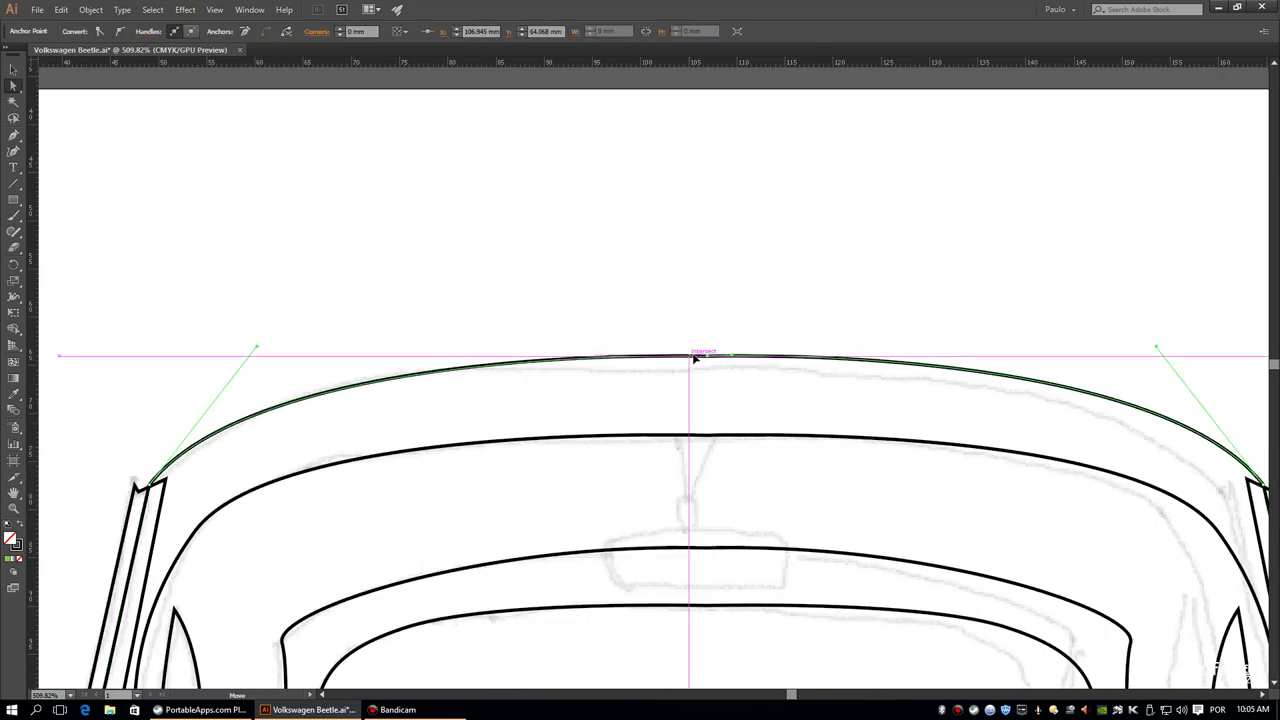
{"action": "left_click", "coordinate": [711, 300]}
{"action": "scroll", "coordinate": [711, 296], "scroll_direction": "down", "scroll_amount": 3}
{"action": "scroll", "coordinate": [711, 296], "scroll_direction": "down", "scroll_amount": 3}
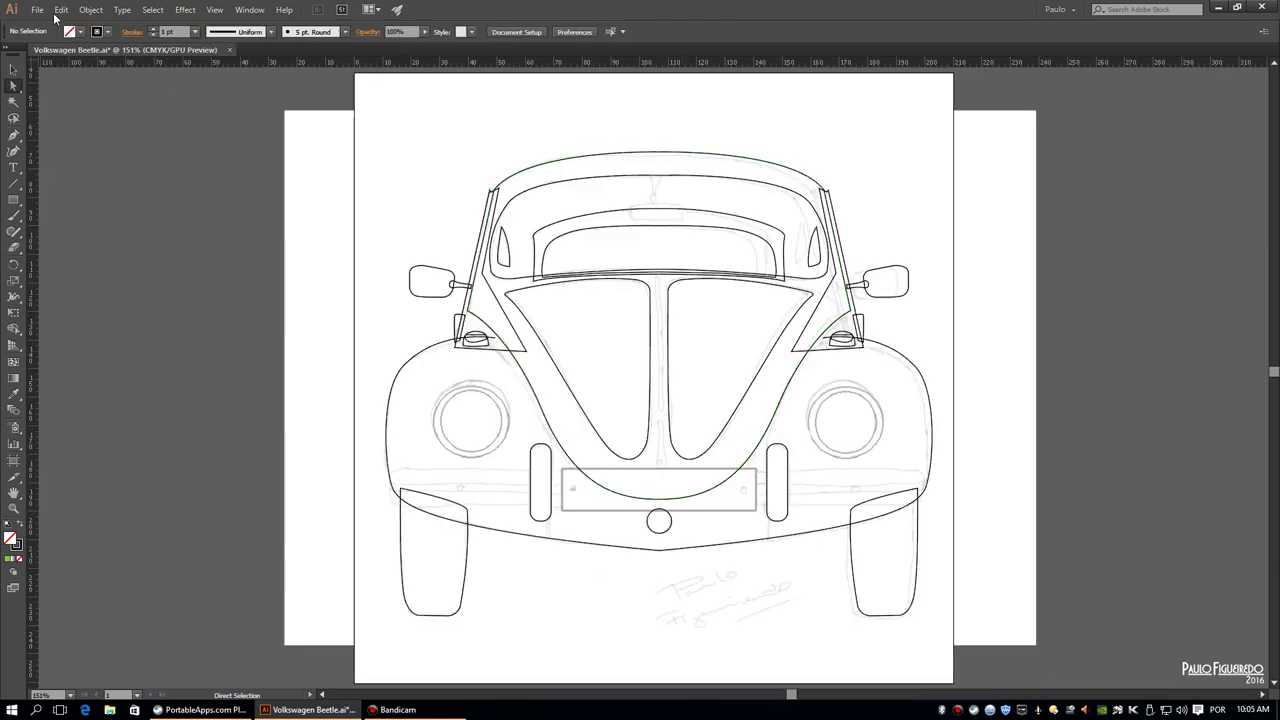
{"action": "left_click", "coordinate": [686, 216]}
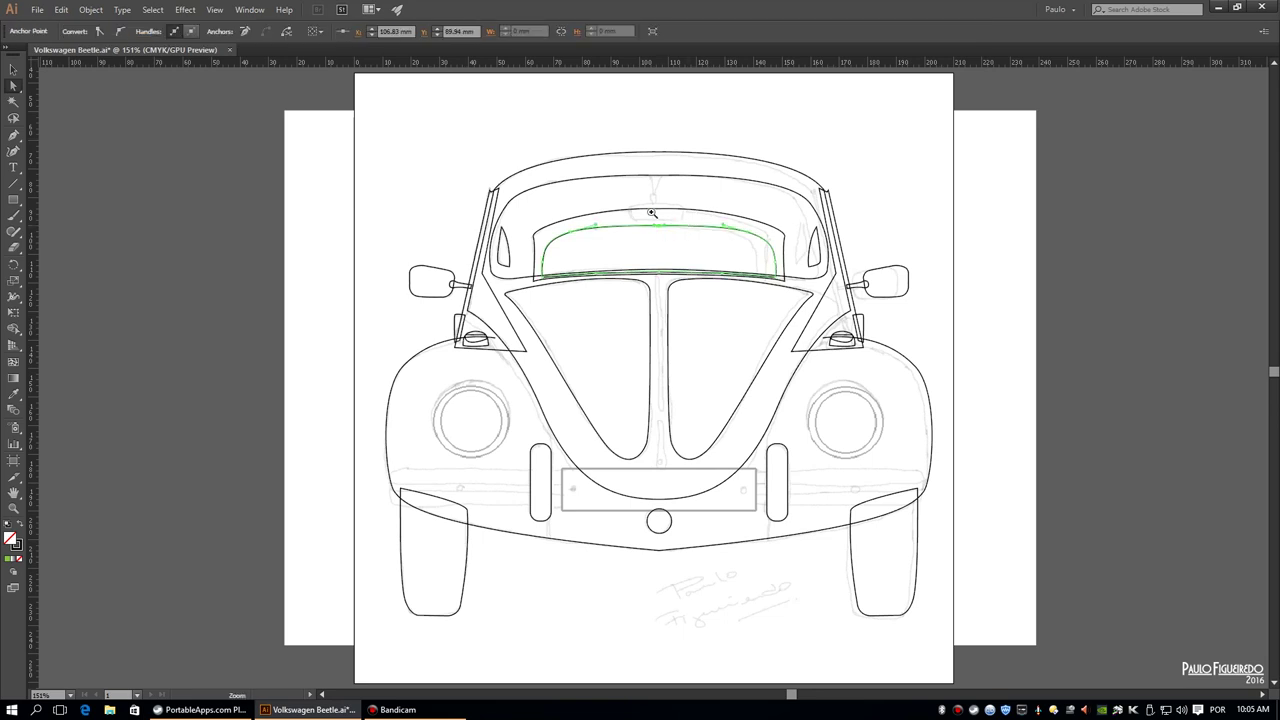
{"action": "scroll", "coordinate": [664, 214], "scroll_direction": "up", "scroll_amount": 8}
{"action": "scroll", "coordinate": [734, 327], "scroll_direction": "down", "scroll_amount": 10}
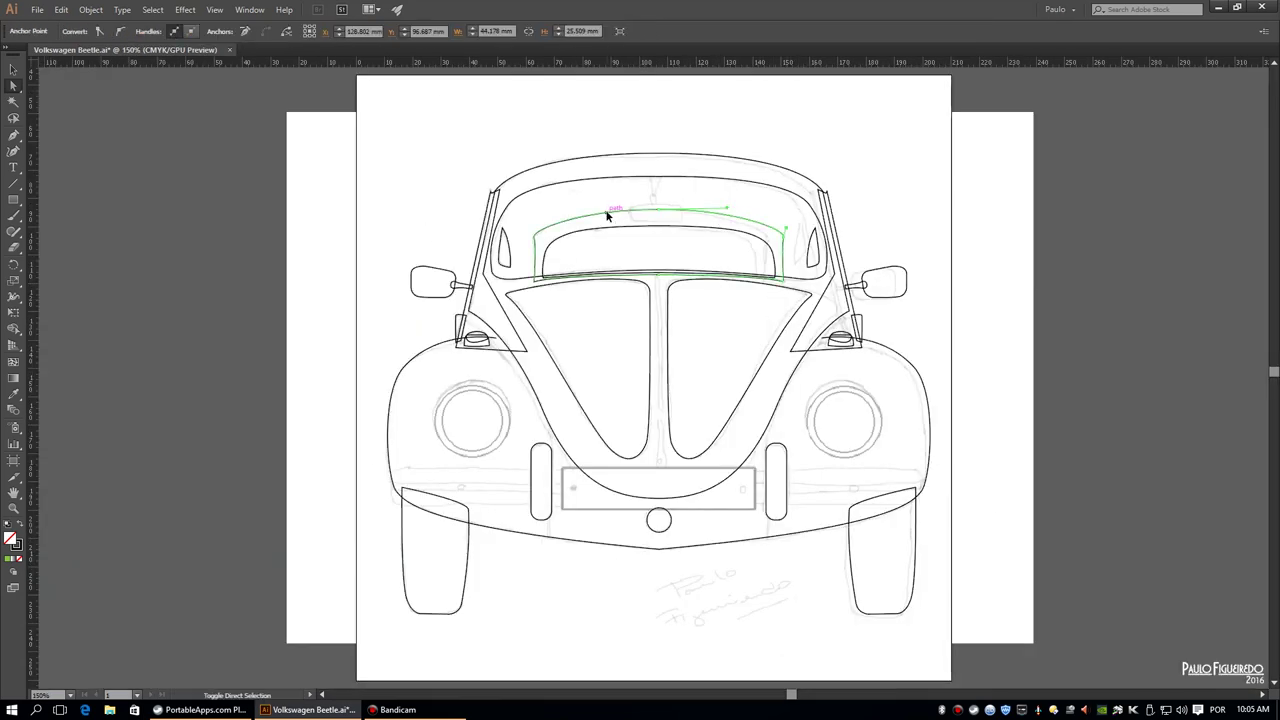
{"action": "scroll", "coordinate": [660, 214], "scroll_direction": "up", "scroll_amount": 5}
{"action": "scroll", "coordinate": [806, 343], "scroll_direction": "up", "scroll_amount": 3}
{"action": "scroll", "coordinate": [269, 186], "scroll_direction": "down", "scroll_amount": 10}
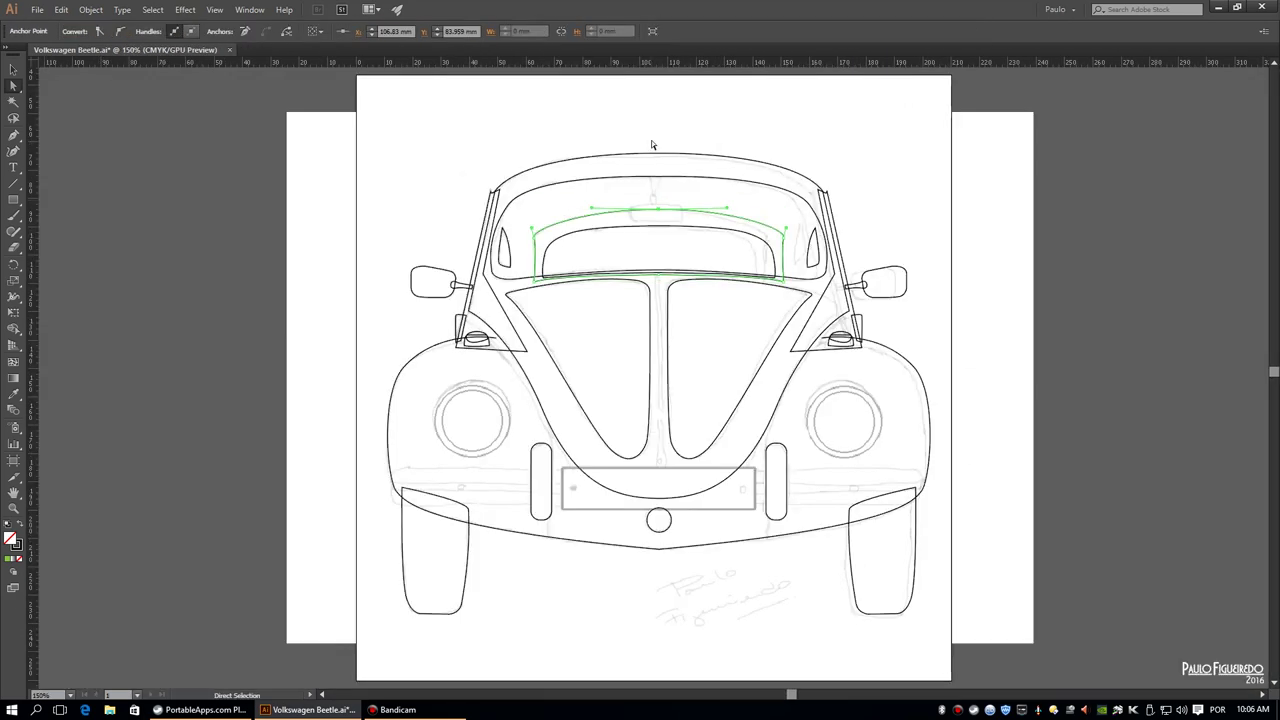
{"action": "left_click", "coordinate": [651, 140]}
Reselect the inner roof path with the Selection tool
{"action": "left_click", "coordinate": [37, 9]}
{"action": "left_click", "coordinate": [694, 294]}
{"action": "scroll", "coordinate": [671, 243], "scroll_direction": "up", "scroll_amount": 3}
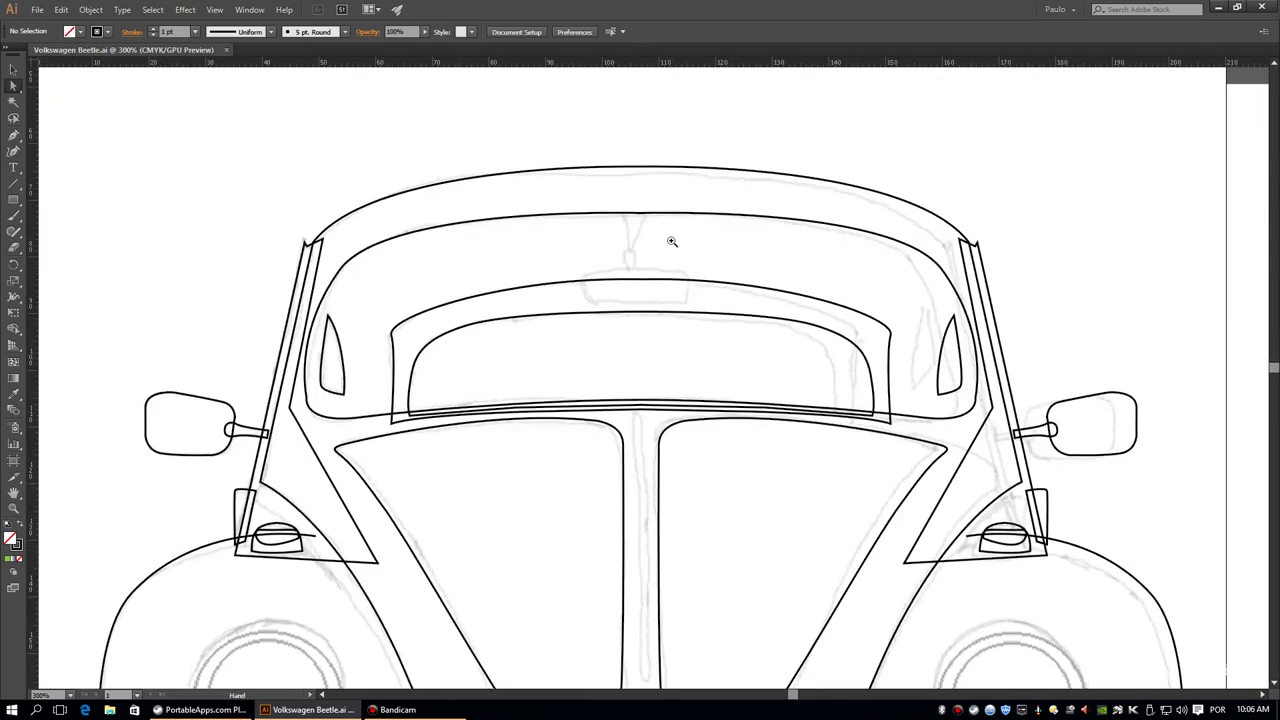
{"action": "scroll", "coordinate": [660, 275], "scroll_direction": "up", "scroll_amount": 3}
{"action": "scroll", "coordinate": [554, 271], "scroll_direction": "down", "scroll_amount": 5}
{"action": "key", "text": "v"}
{"action": "left_click", "coordinate": [689, 180]}
{"action": "scroll", "coordinate": [673, 180], "scroll_direction": "up", "scroll_amount": 5}
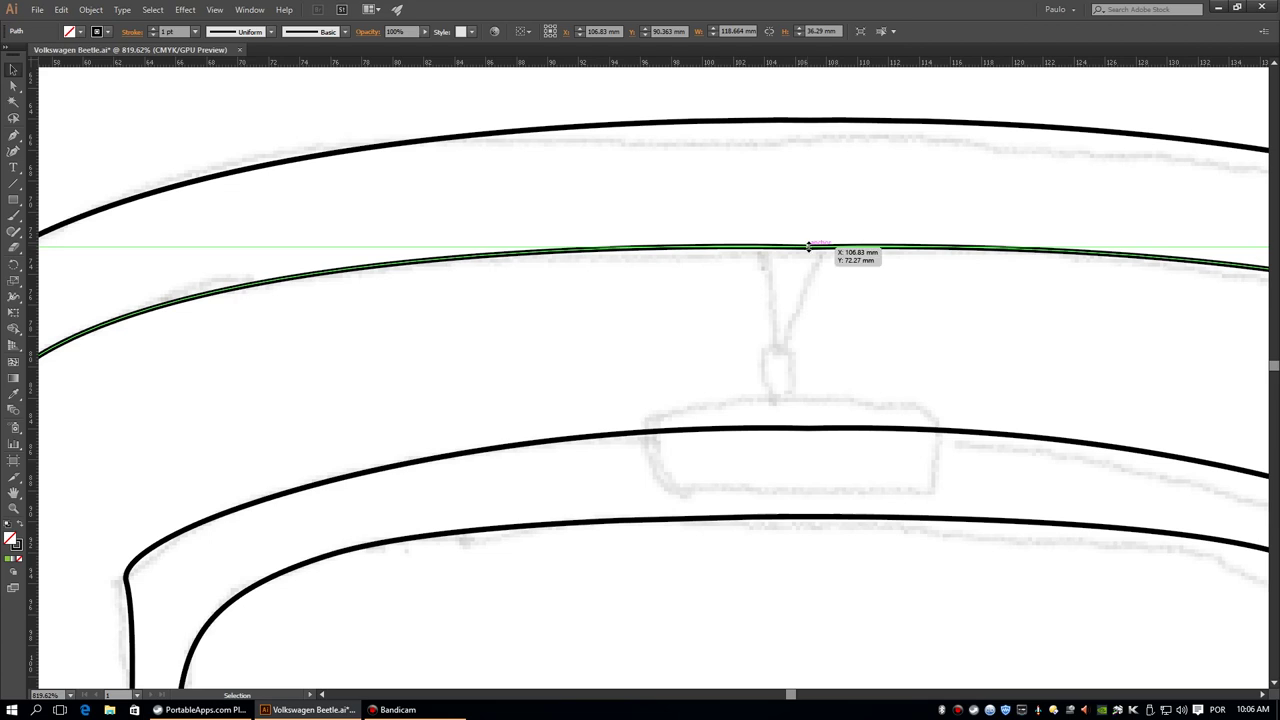
Adjust the windshield's top-curve anchor, fit the artboard in view, and save the drawing
{"action": "key", "text": "a"}
{"action": "left_click", "coordinate": [808, 246]}
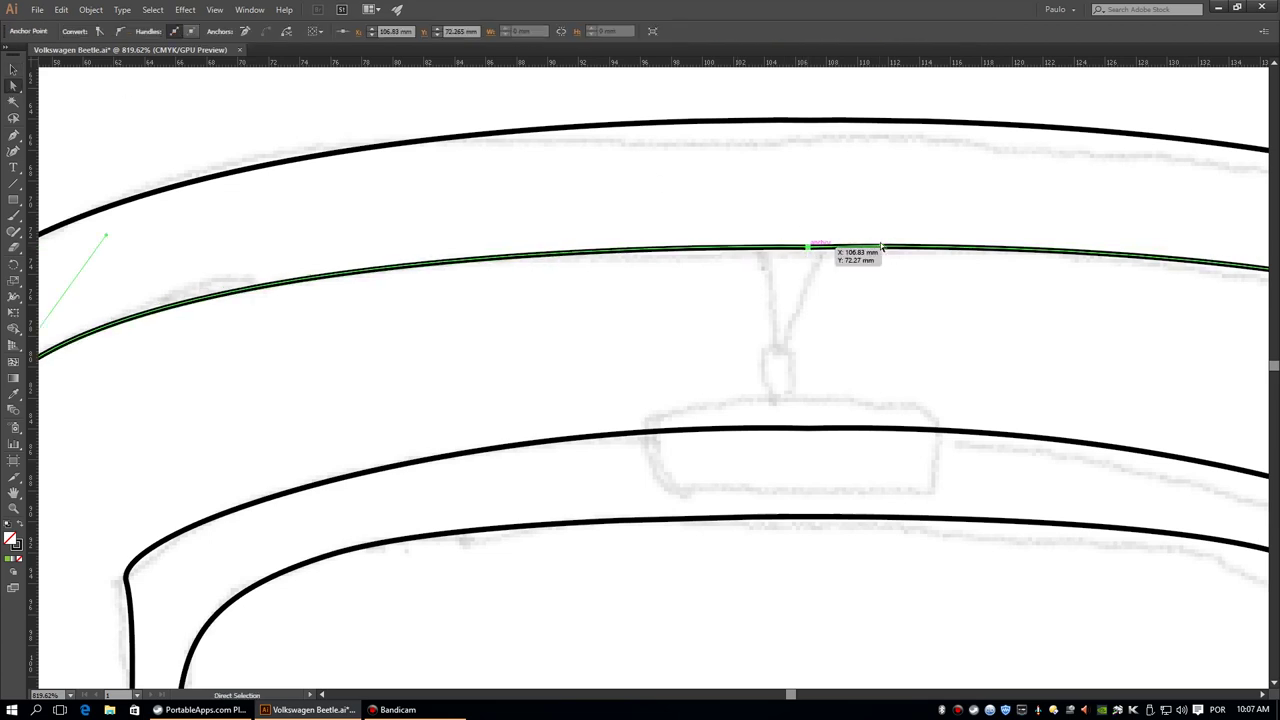
{"action": "left_click", "coordinate": [848, 178]}
{"action": "key", "text": "ctrl+0"}
{"action": "key", "text": "ctrl+s"}
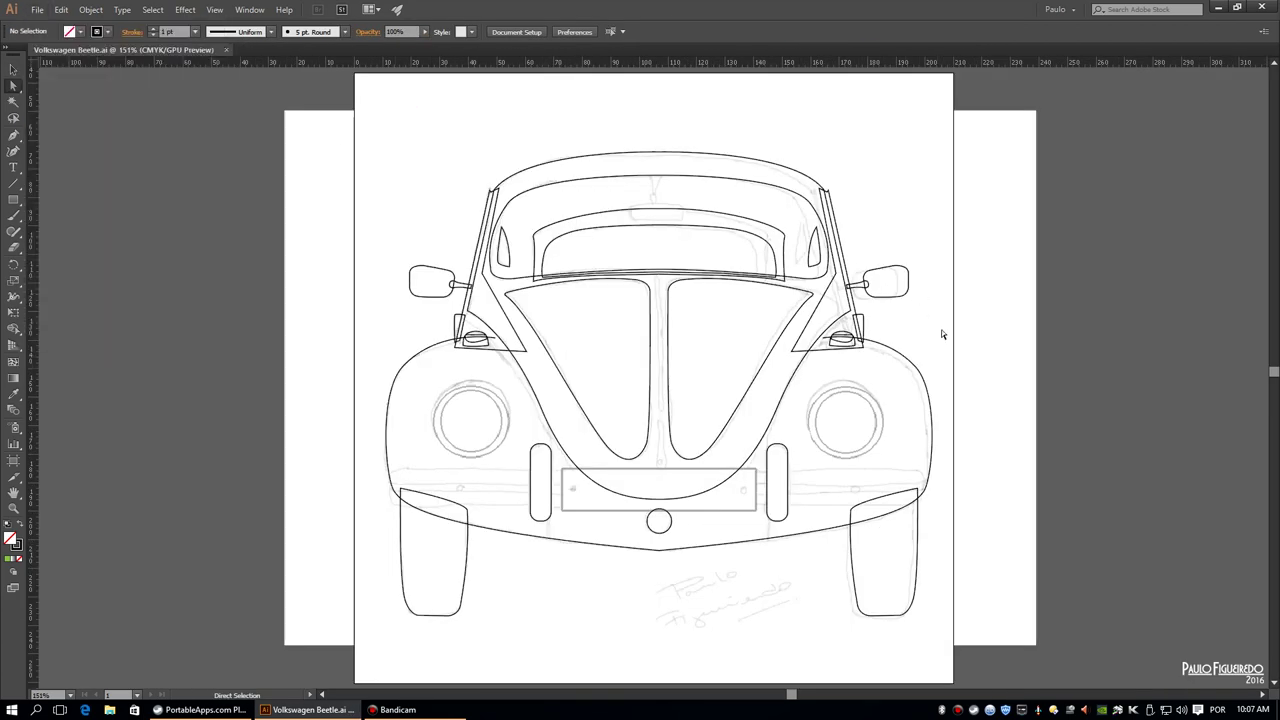
Draw the narrow trapezoid mirror stem tapering down from the roof line
{"action": "scroll", "coordinate": [732, 231], "scroll_direction": "up", "scroll_amount": 2}
{"action": "scroll", "coordinate": [651, 223], "scroll_direction": "up", "scroll_amount": 3}
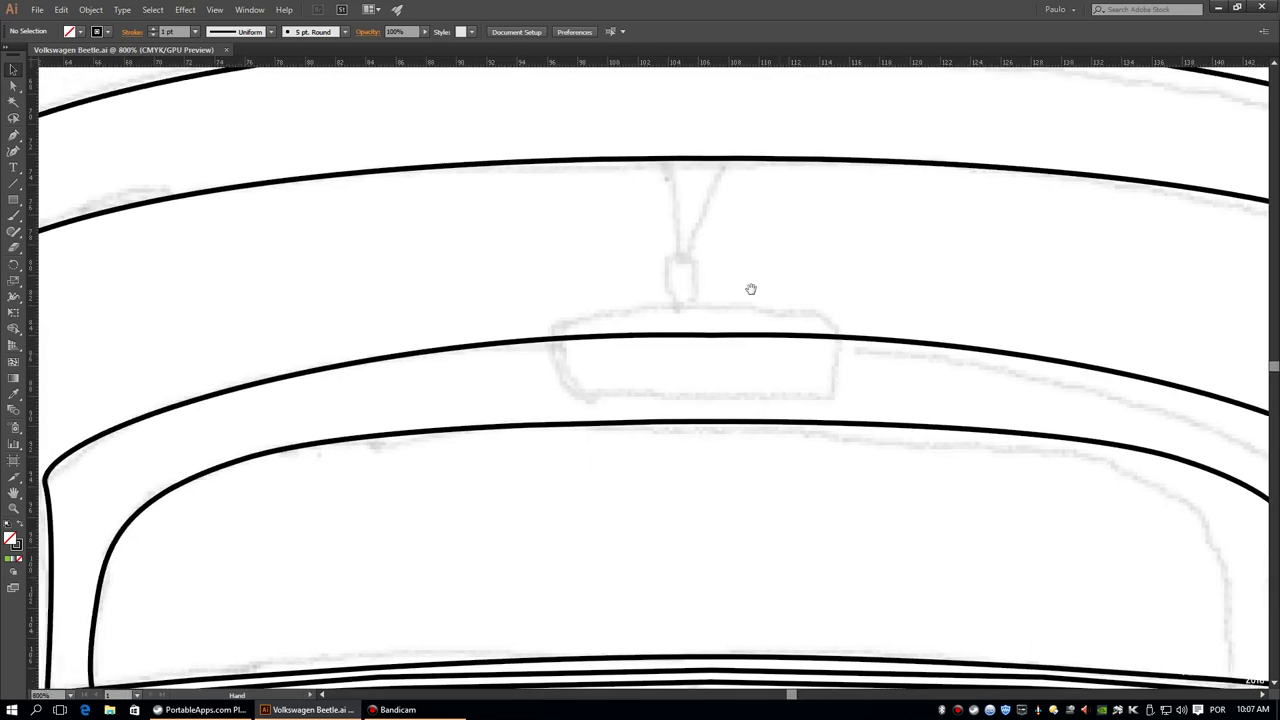
{"action": "scroll", "coordinate": [751, 286], "scroll_direction": "up", "scroll_amount": 2}
{"action": "left_click_drag", "start_coordinate": [646, 128], "coordinate": [673, 241]}
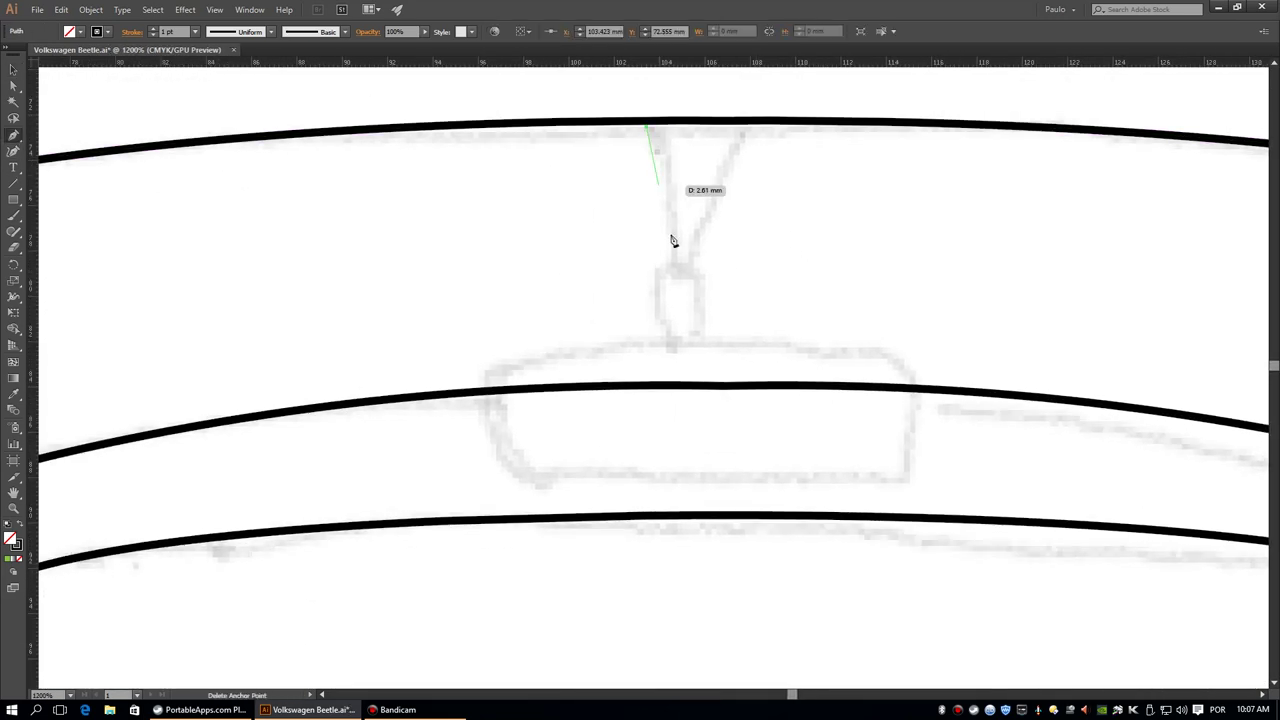
{"action": "left_click", "coordinate": [676, 281]}
{"action": "left_click", "coordinate": [694, 280]}
{"action": "left_click", "coordinate": [720, 128]}
{"action": "left_click", "coordinate": [646, 128]}
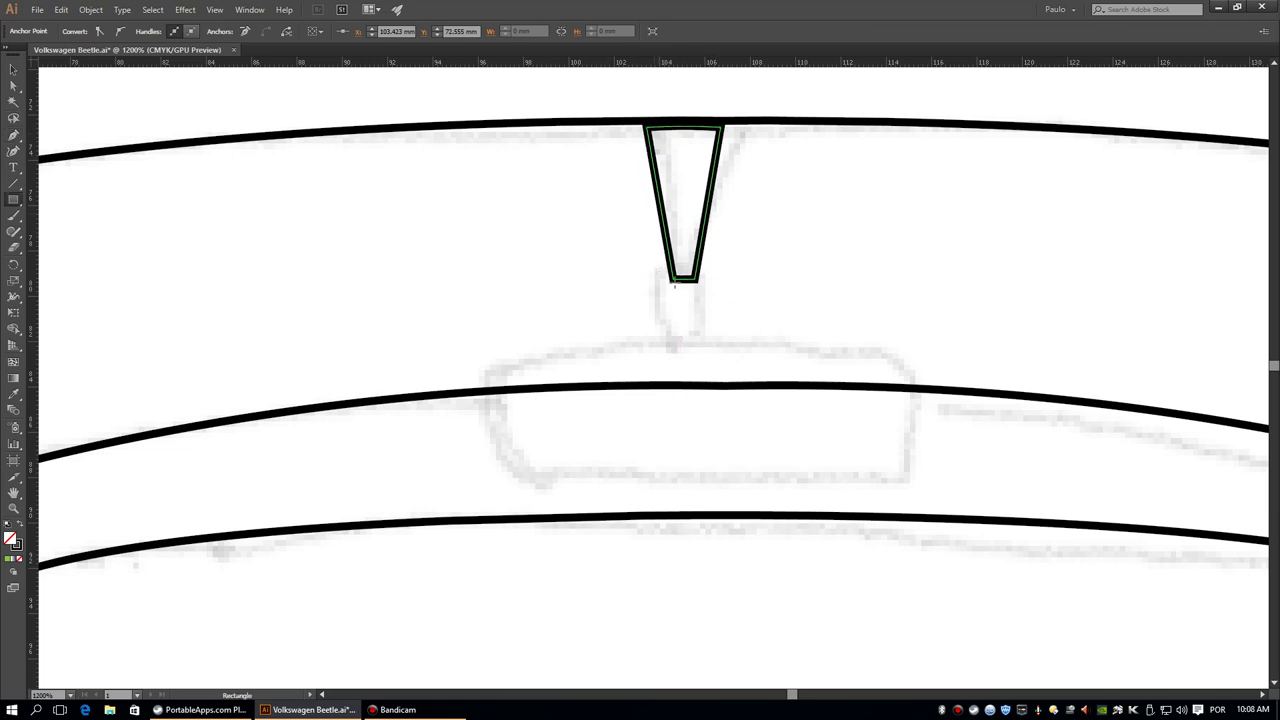
Add a small rounded-corner mirror mount below the stem
{"action": "left_click_drag", "start_coordinate": [651, 266], "coordinate": [711, 345]}
{"action": "left_click_drag", "start_coordinate": [699, 298], "coordinate": [696, 301]}
{"action": "key", "text": "v"}
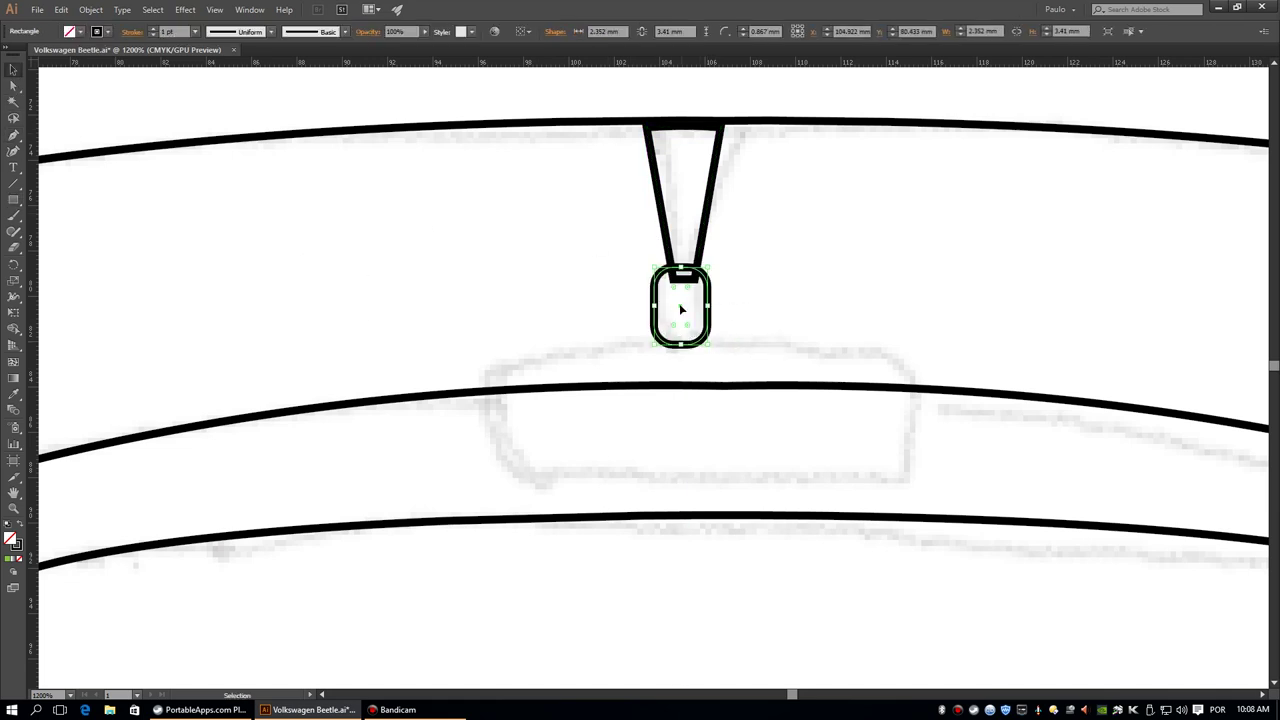
Draw the wide mirror head rectangle, nudge it left, and round its corners
{"action": "key", "text": "m"}
{"action": "left_click_drag", "start_coordinate": [482, 344], "coordinate": [918, 488]}
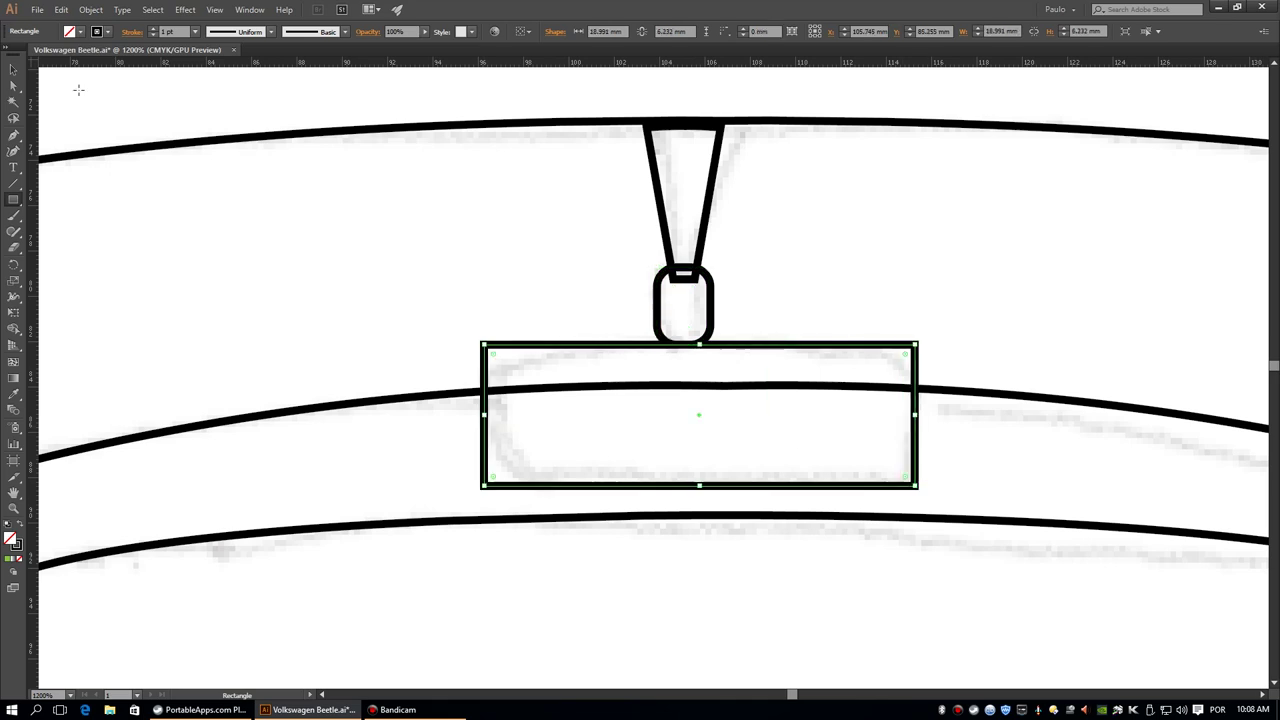
{"action": "key", "text": "v"}
{"action": "left_click_drag", "start_coordinate": [786, 349], "coordinate": [771, 349]}
{"action": "left_click_drag", "start_coordinate": [478, 354], "coordinate": [535, 395]}
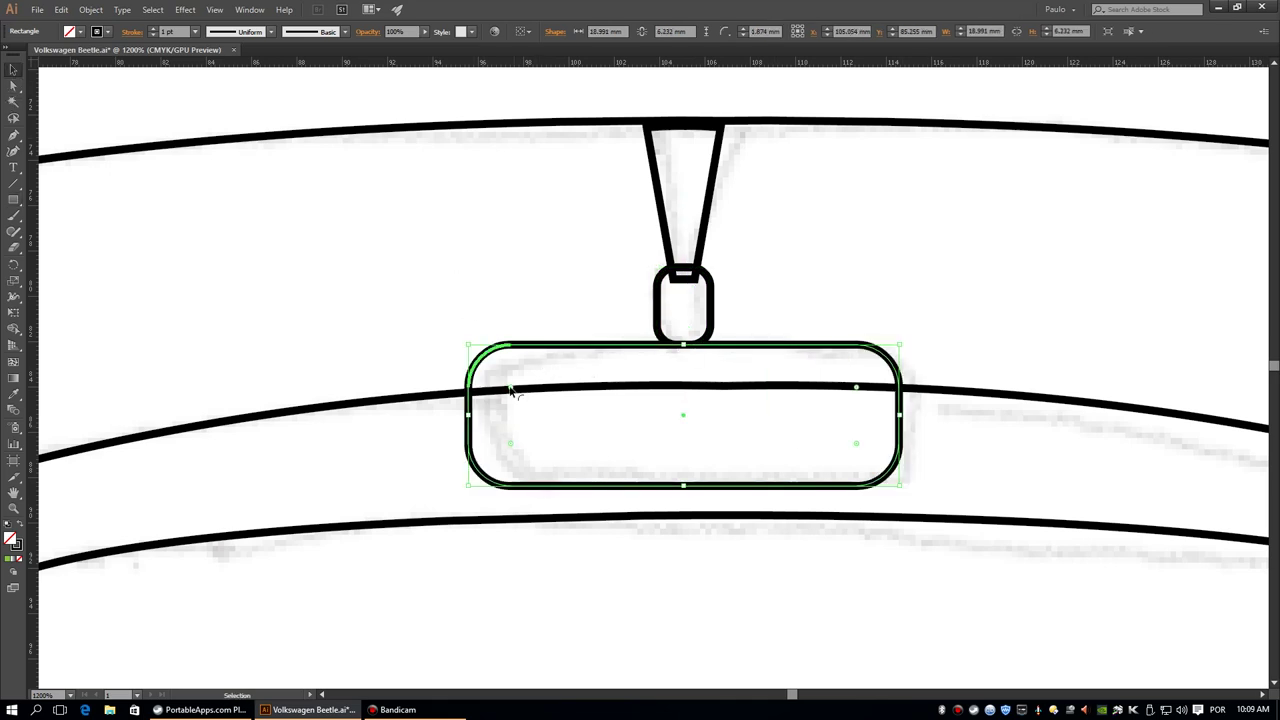
{"action": "left_click", "coordinate": [771, 329]}
{"action": "key", "text": "ctrl+0"}
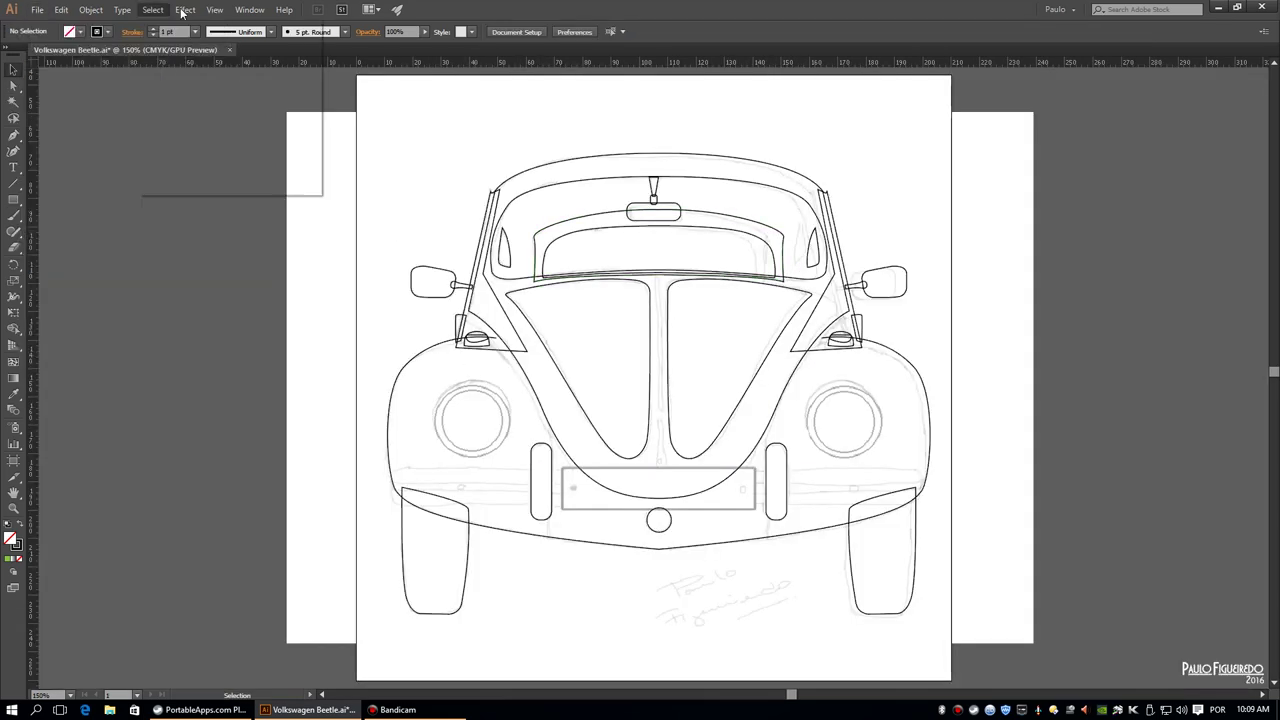
Move the rear-view mirror group onto the centre guide
{"action": "left_click", "coordinate": [214, 9]}
{"action": "scroll", "coordinate": [653, 211], "scroll_direction": "up", "scroll_amount": 5}
{"action": "left_click", "coordinate": [504, 283]}
{"action": "left_click_drag", "start_coordinate": [504, 283], "coordinate": [533, 283]}
{"action": "left_click", "coordinate": [874, 263]}
{"action": "key", "text": "ctrl+0"}
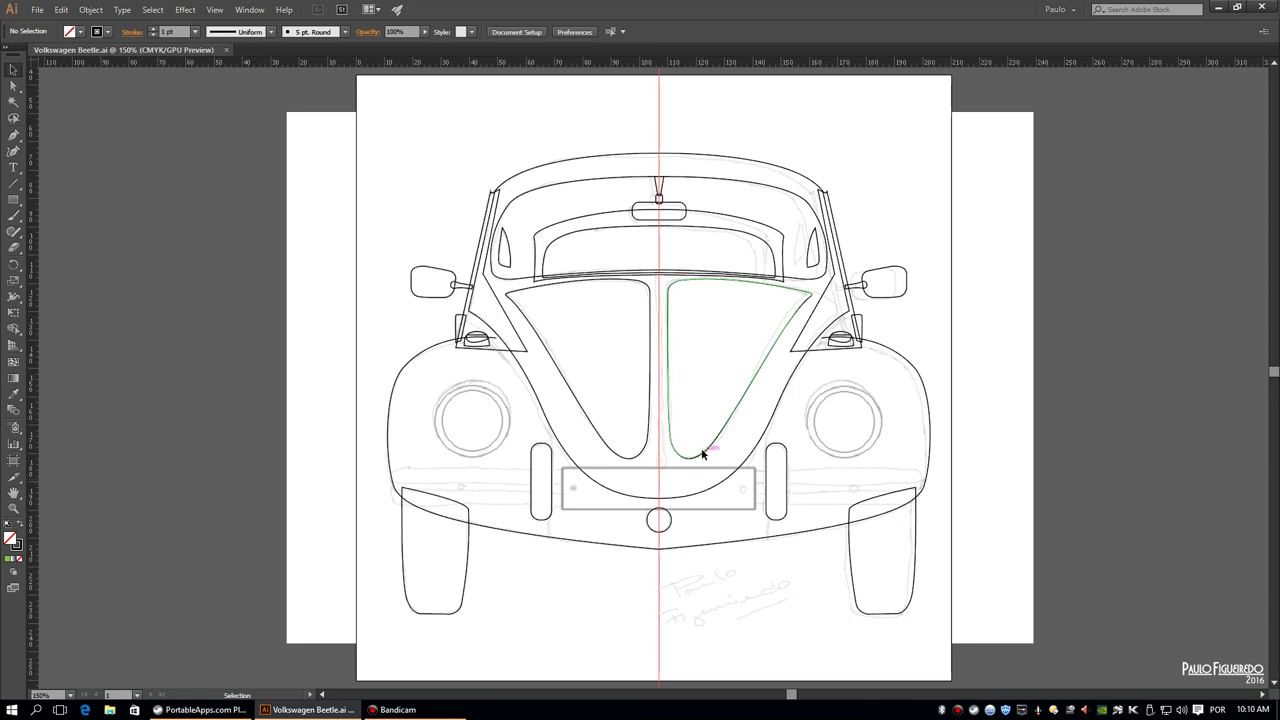
Draw a wide bumper rectangle and a thin bar spanning the bumper
{"action": "left_click_drag", "start_coordinate": [387, 467], "coordinate": [931, 503]}
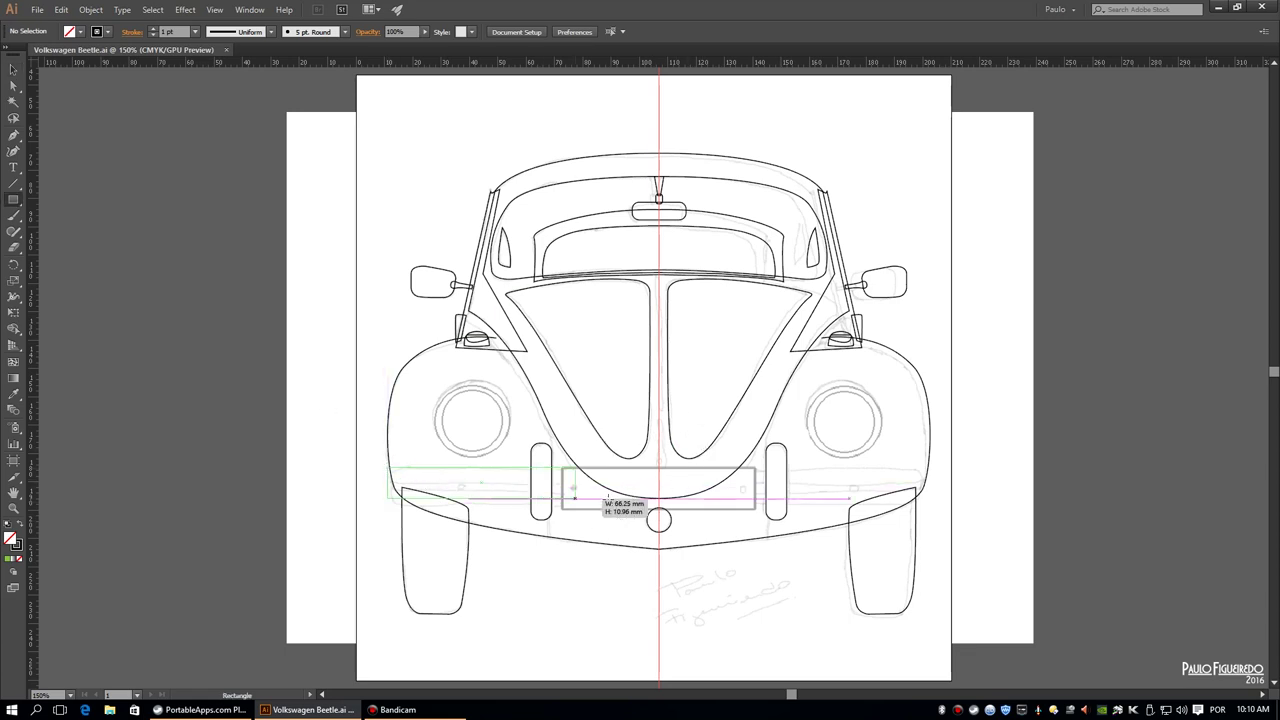
{"action": "key", "text": "v"}
{"action": "left_click", "coordinate": [255, 411]}
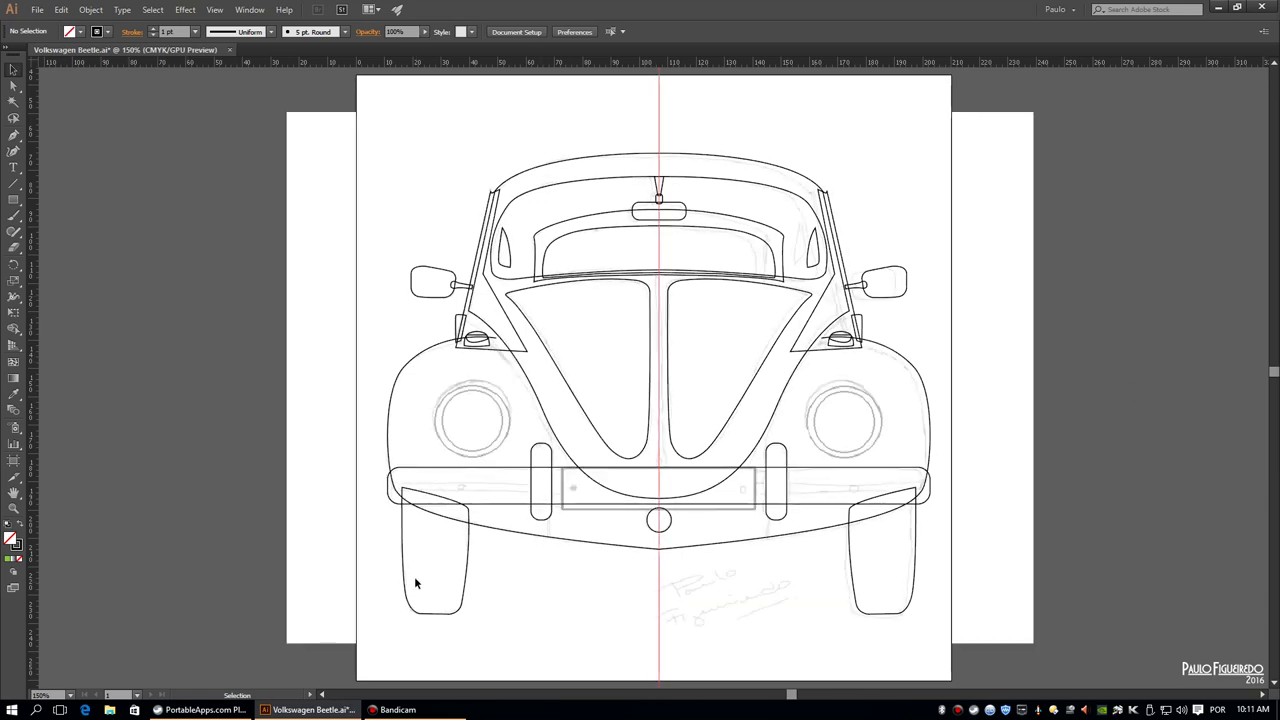
{"action": "key", "text": "ctrl+plus"}
{"action": "key", "text": "ctrl+plus"}
{"action": "left_click_drag", "start_coordinate": [110, 373], "coordinate": [1195, 390]}
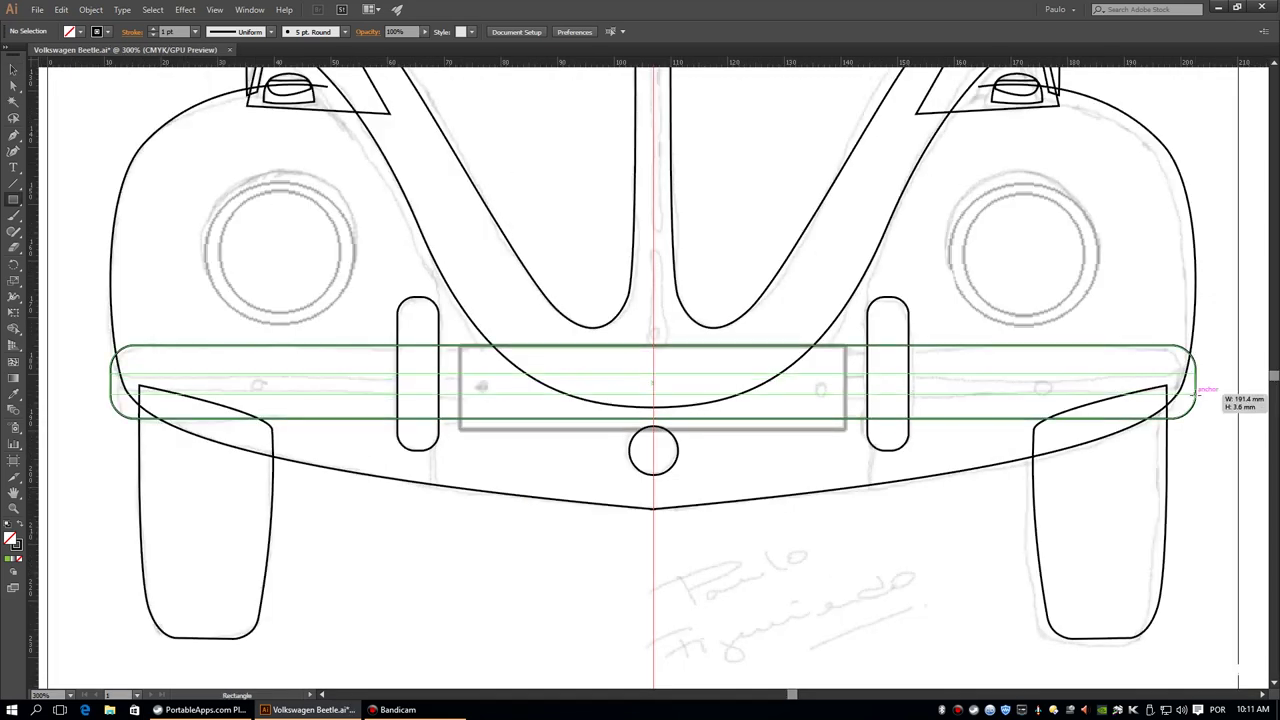
Add a small bolt circle on the bumper and place a copy at its right end
{"action": "left_click_drag", "start_coordinate": [13, 199], "coordinate": [60, 232]}
{"action": "left_click_drag", "start_coordinate": [250, 375], "coordinate": [264, 389]}
{"action": "left_click_drag", "start_coordinate": [180, 342], "coordinate": [352, 424]}
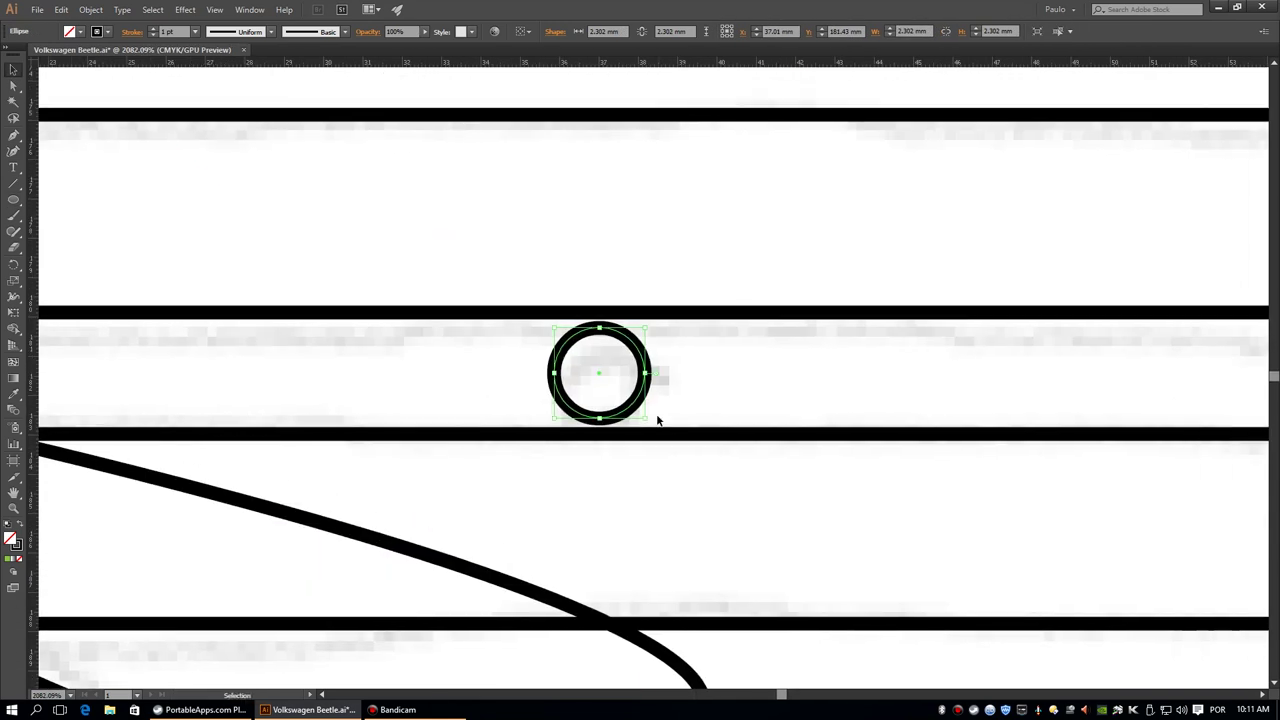
{"action": "key", "text": "ctrl+0"}
{"action": "left_click", "coordinate": [61, 9]}
{"action": "left_click", "coordinate": [551, 407]}
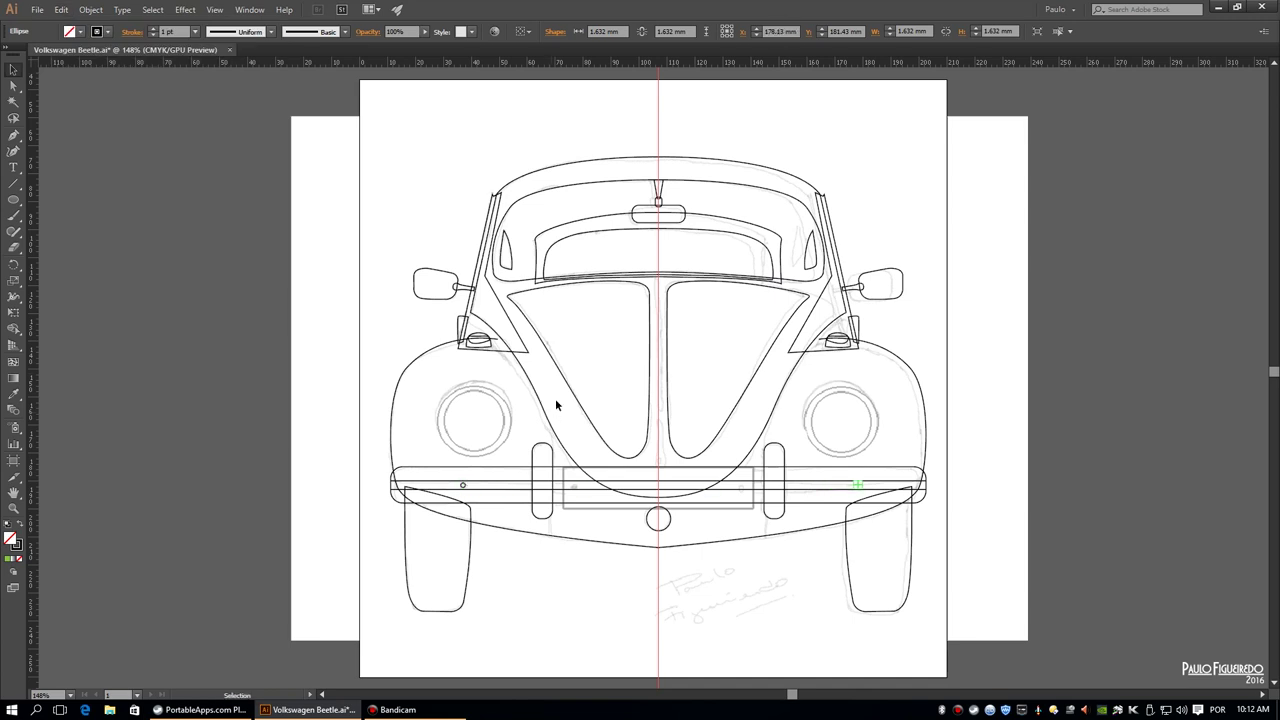
Draw a large circle over the left headlight with the Ellipse tool
{"action": "left_click", "coordinate": [1035, 545]}
{"action": "key", "text": "l"}
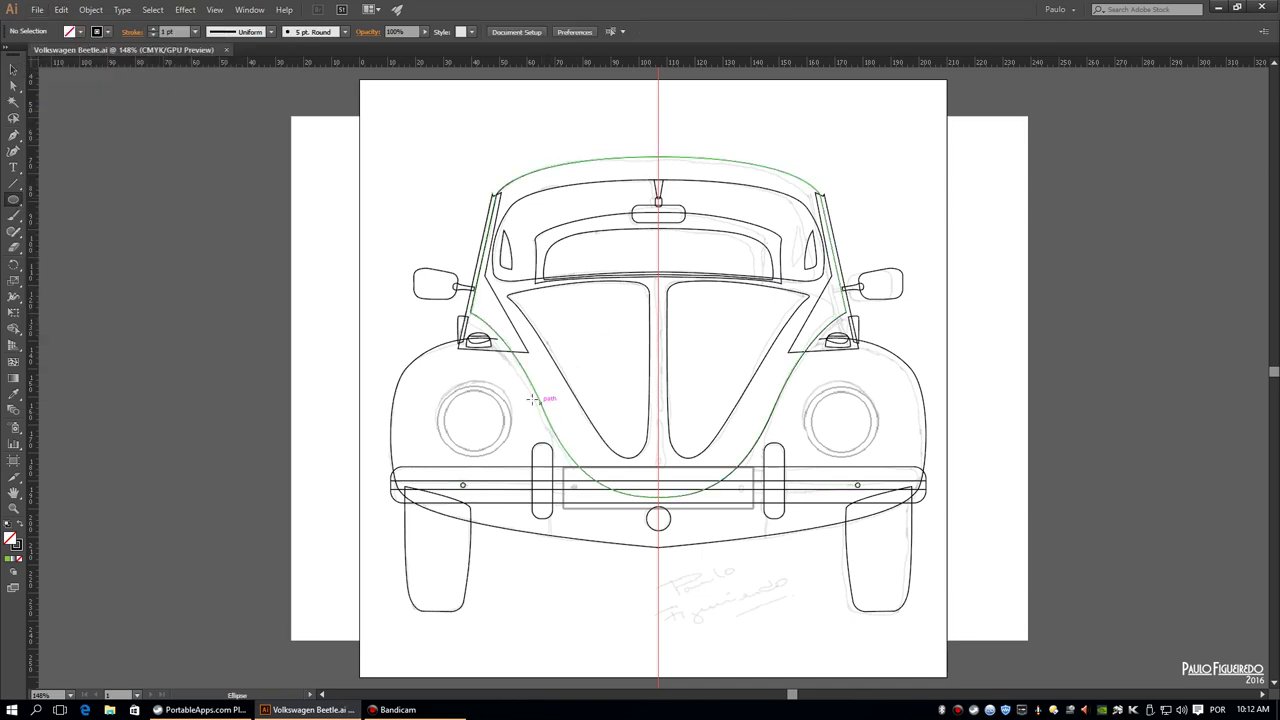
{"action": "scroll", "coordinate": [457, 400], "scroll_direction": "up", "scroll_amount": 5}
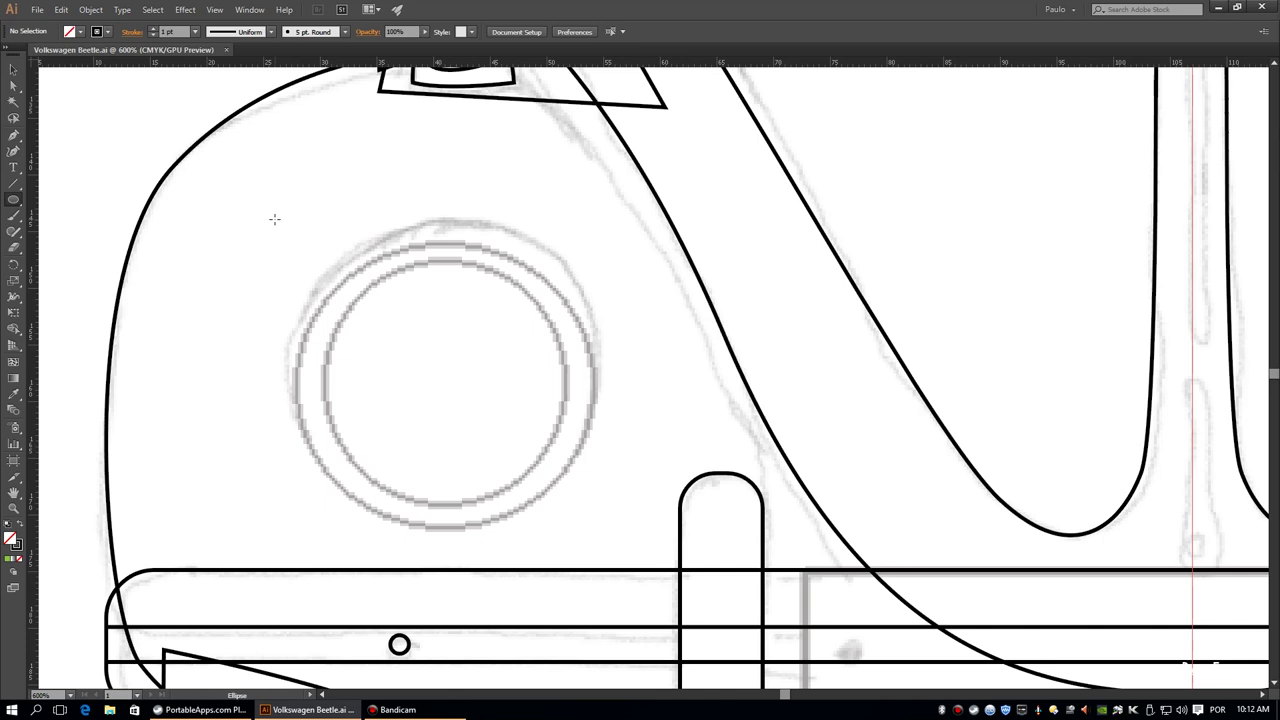
{"action": "left_click_drag", "start_coordinate": [283, 215], "coordinate": [601, 512]}
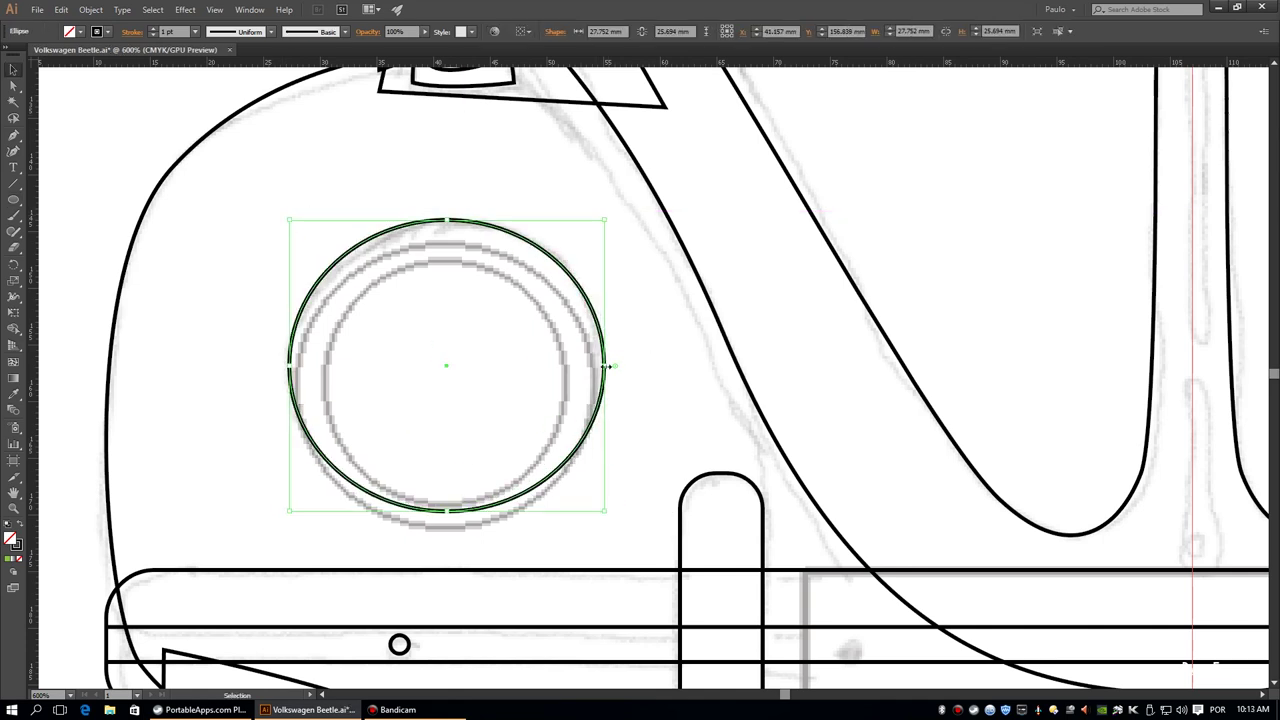
{"action": "key", "text": "v"}
{"action": "left_click", "coordinate": [652, 338]}
Add a centred outer ring and move a second circle inside the left headlight
{"action": "left_click_drag", "start_coordinate": [443, 395], "coordinate": [591, 486]}
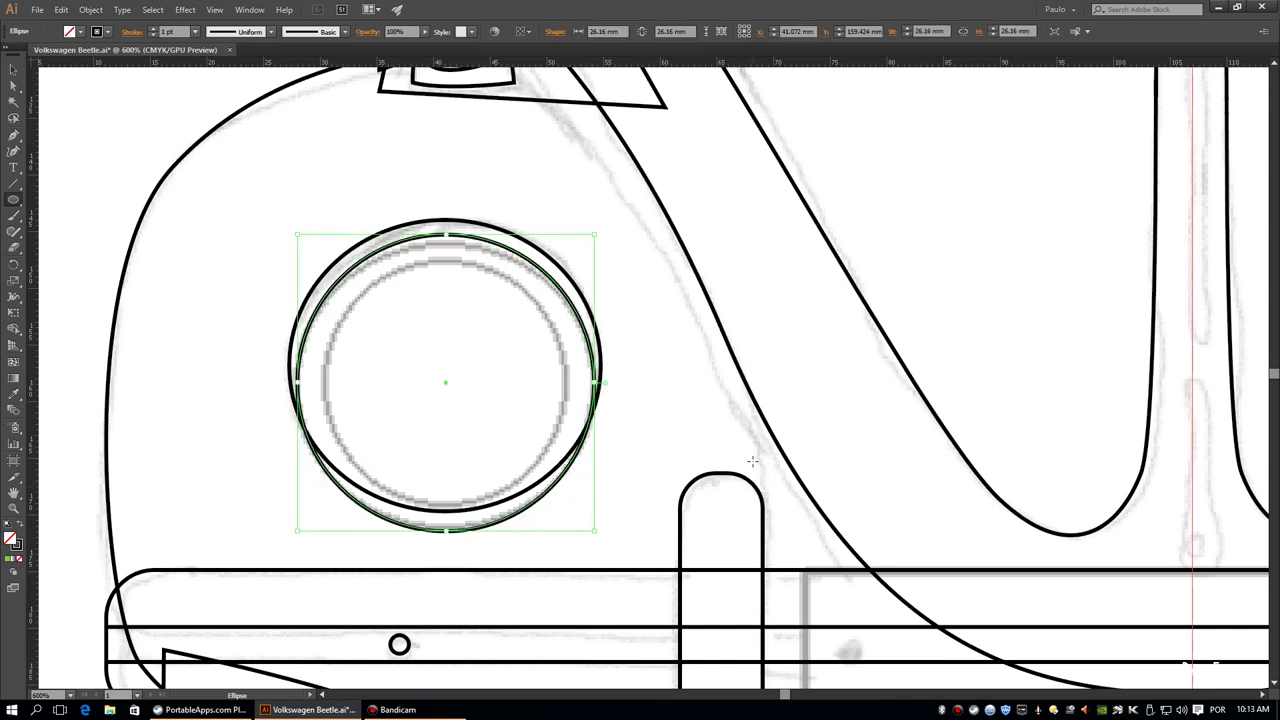
{"action": "left_click_drag", "start_coordinate": [590, 535], "coordinate": [591, 535]}
{"action": "left_click_drag", "start_coordinate": [649, 370], "coordinate": [776, 244]}
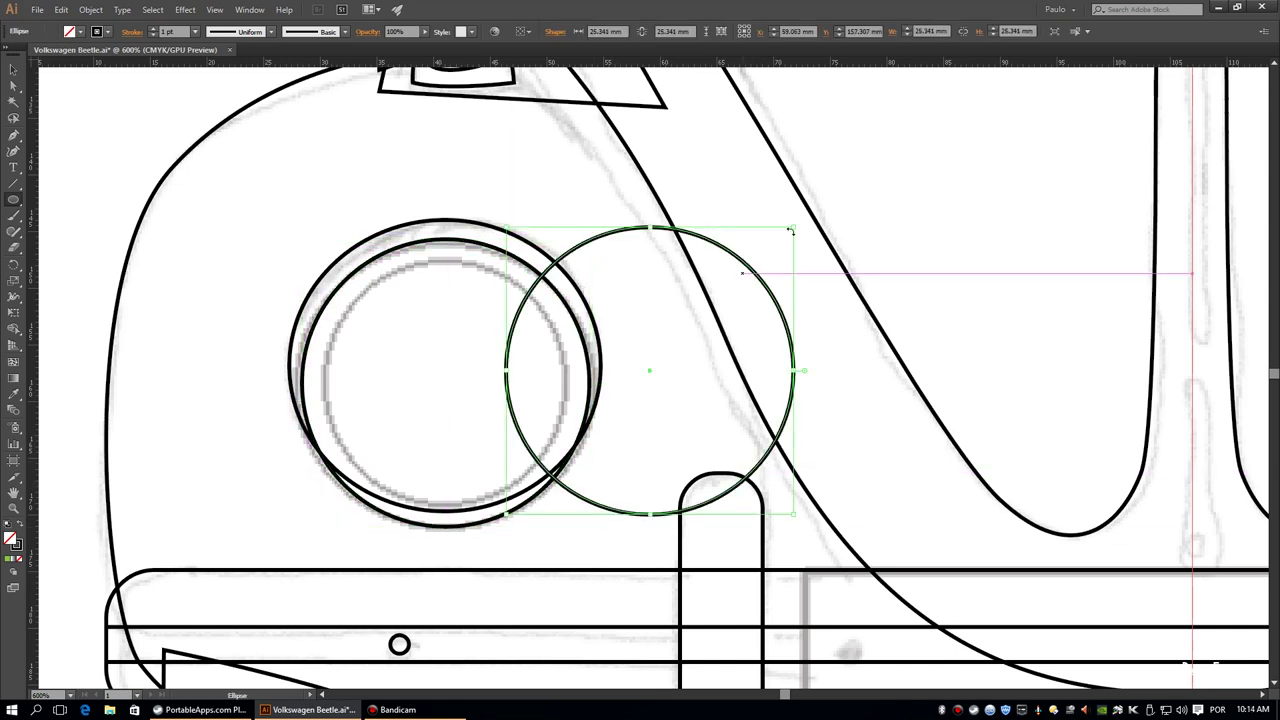
{"action": "key", "text": "v"}
{"action": "left_click_drag", "start_coordinate": [698, 262], "coordinate": [494, 266]}
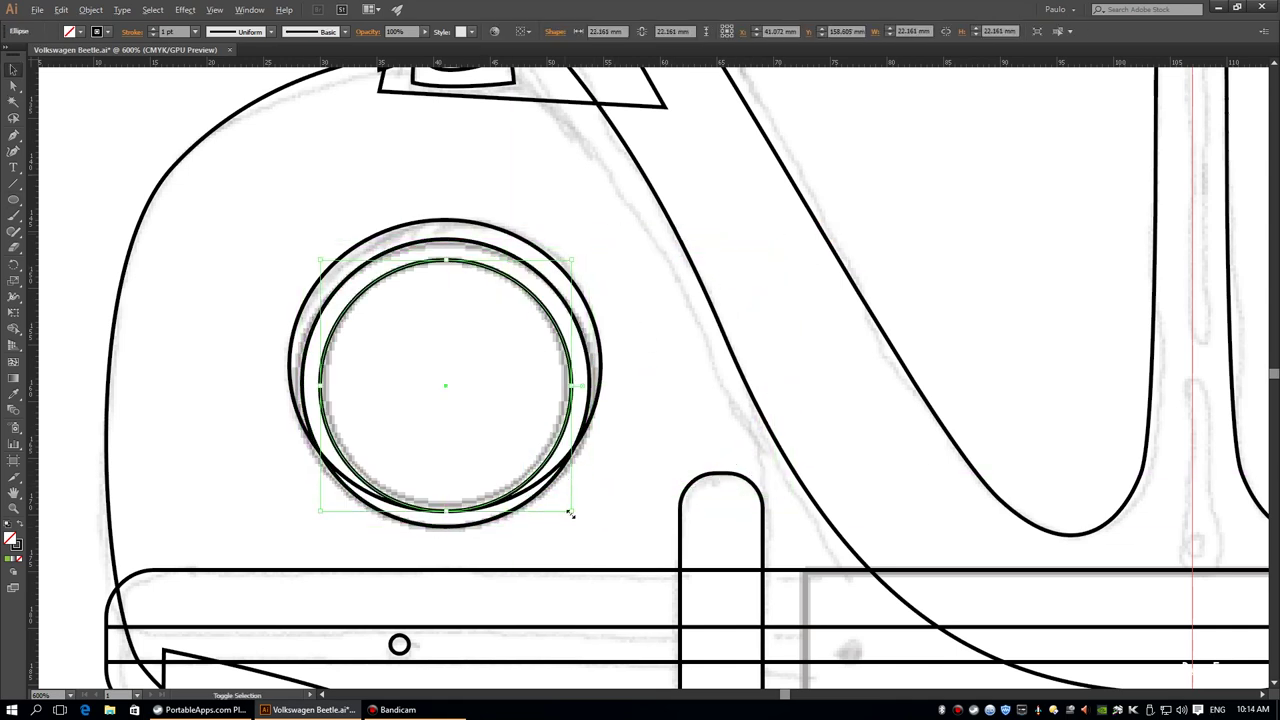
Fit the artboard in view and select the left headlight's rings
{"action": "key", "text": "ctrl+0"}
{"action": "key", "text": "ctrl+shift+a"}
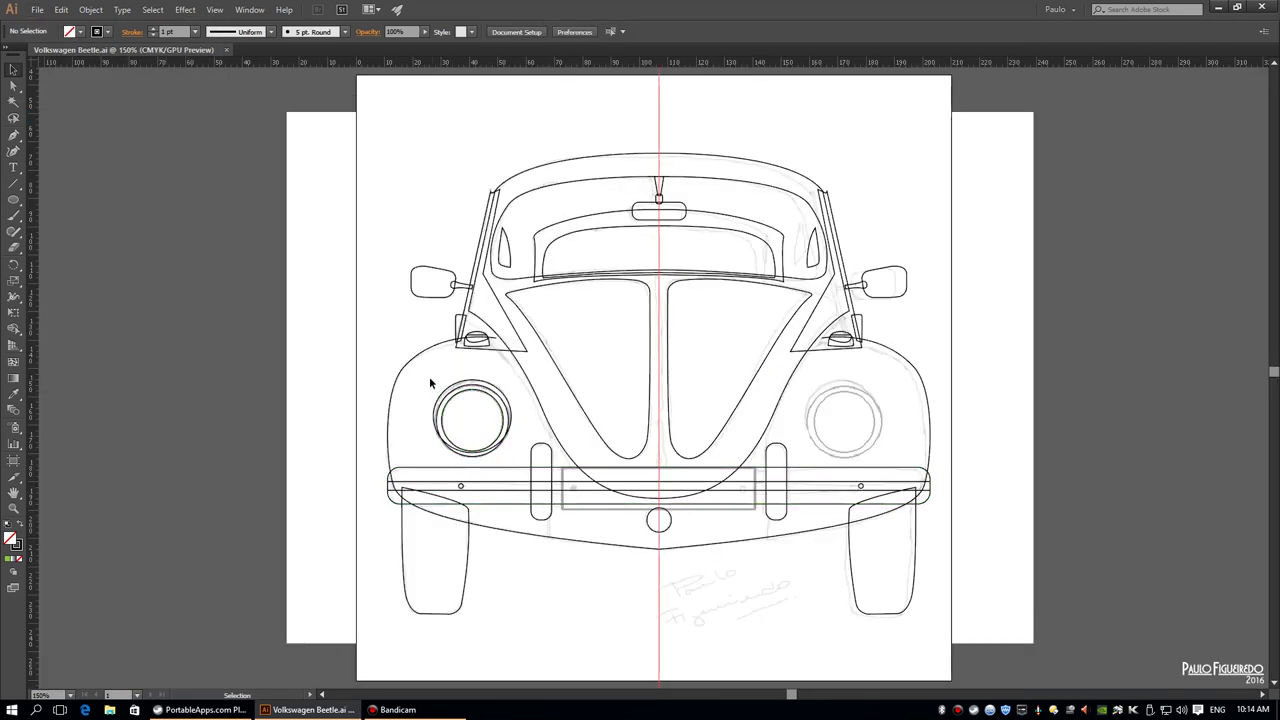
{"action": "left_click", "coordinate": [503, 397]}
{"action": "left_click", "coordinate": [61, 9]}
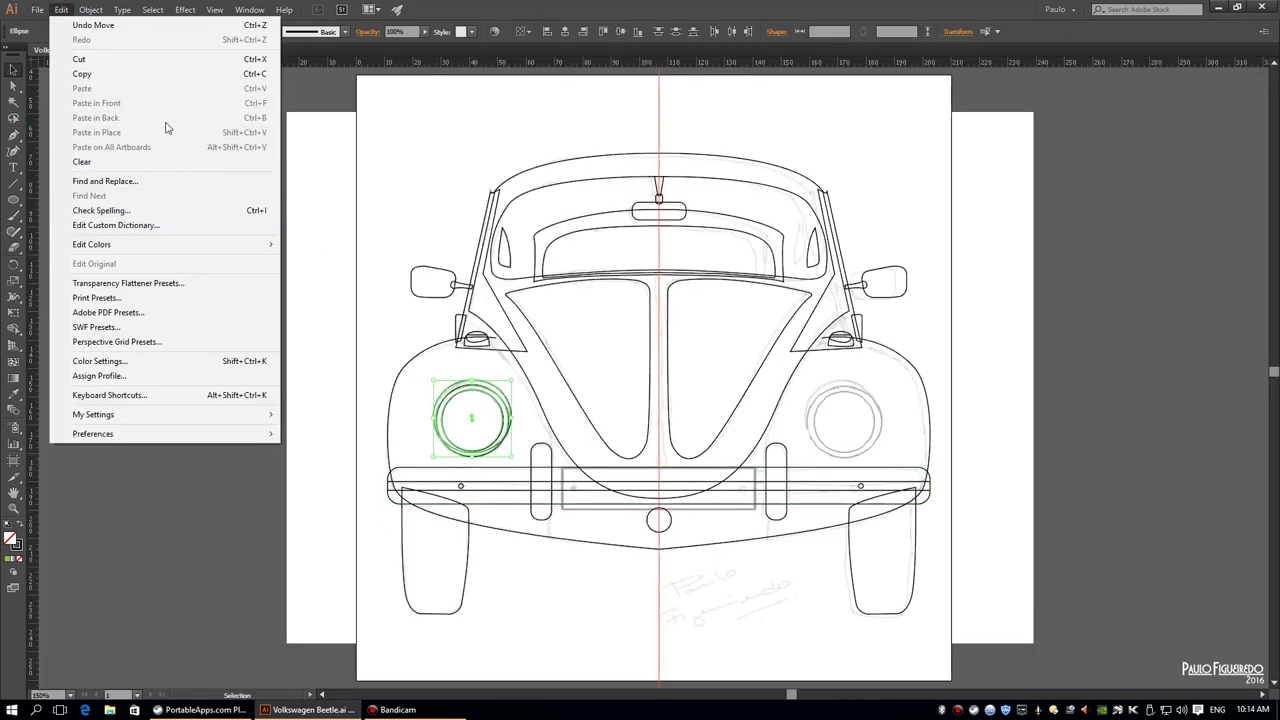
{"action": "left_click", "coordinate": [430, 373]}
{"action": "left_click", "coordinate": [491, 414]}
{"action": "key", "text": "alt+e"}
{"action": "left_click", "coordinate": [441, 401]}
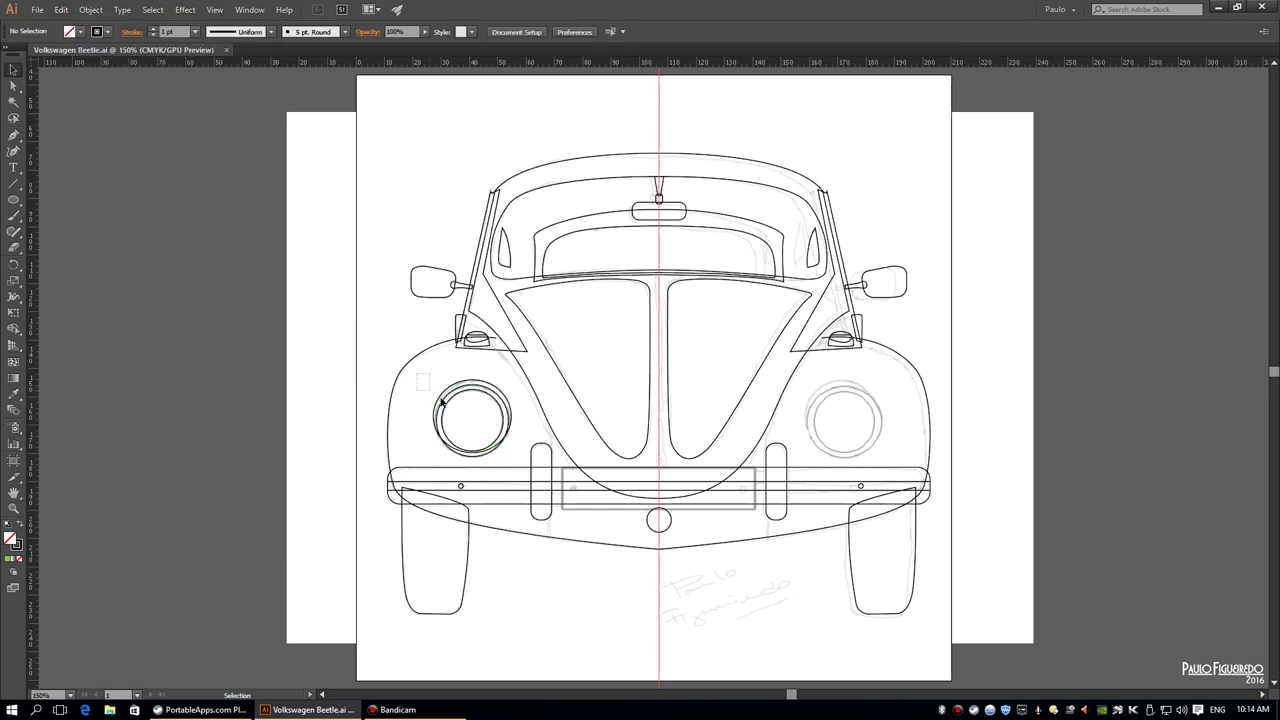
{"action": "key", "text": "alt+e"}
{"action": "key", "text": "Escape"}
Alt-drag a copy of the left headlight rings onto the right headlight
{"action": "left_click_drag", "start_coordinate": [475, 395], "coordinate": [868, 414]}
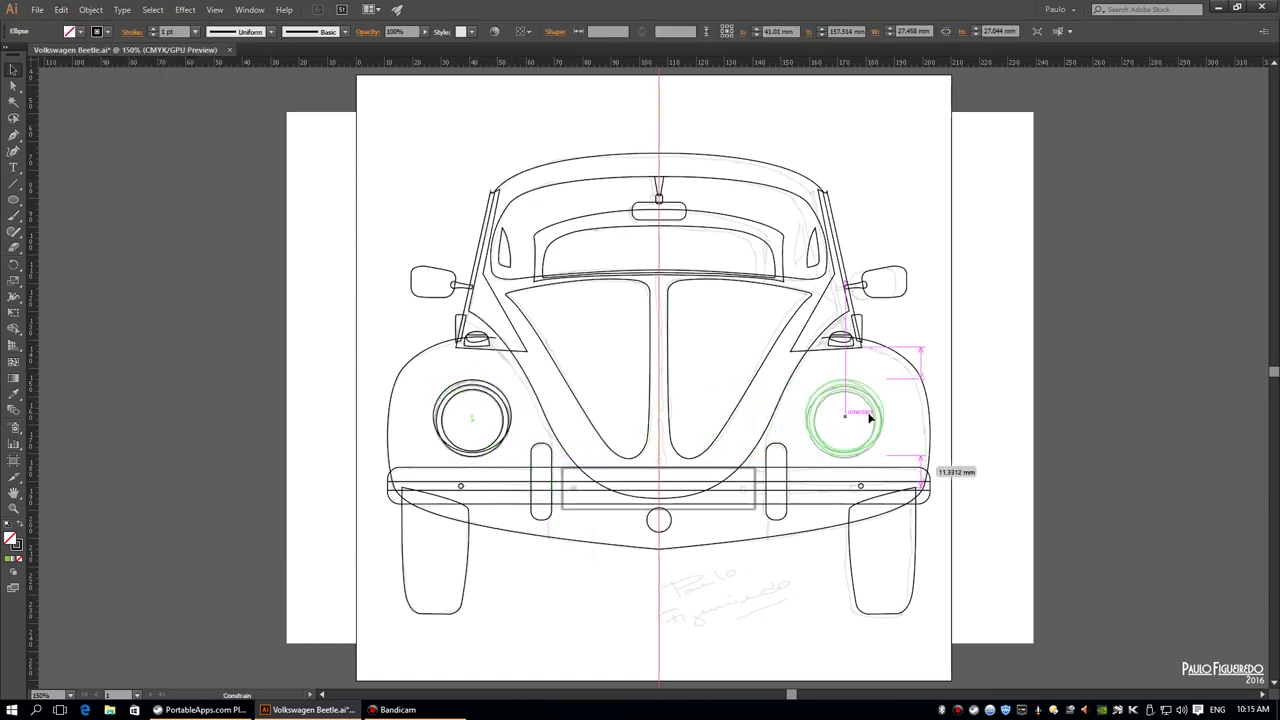
{"action": "left_click", "coordinate": [500, 440]}
{"action": "key", "text": "alt+e"}
{"action": "key", "text": "Escape"}
{"action": "left_click_drag", "start_coordinate": [497, 408], "coordinate": [876, 426]}
{"action": "left_click", "coordinate": [395, 274]}
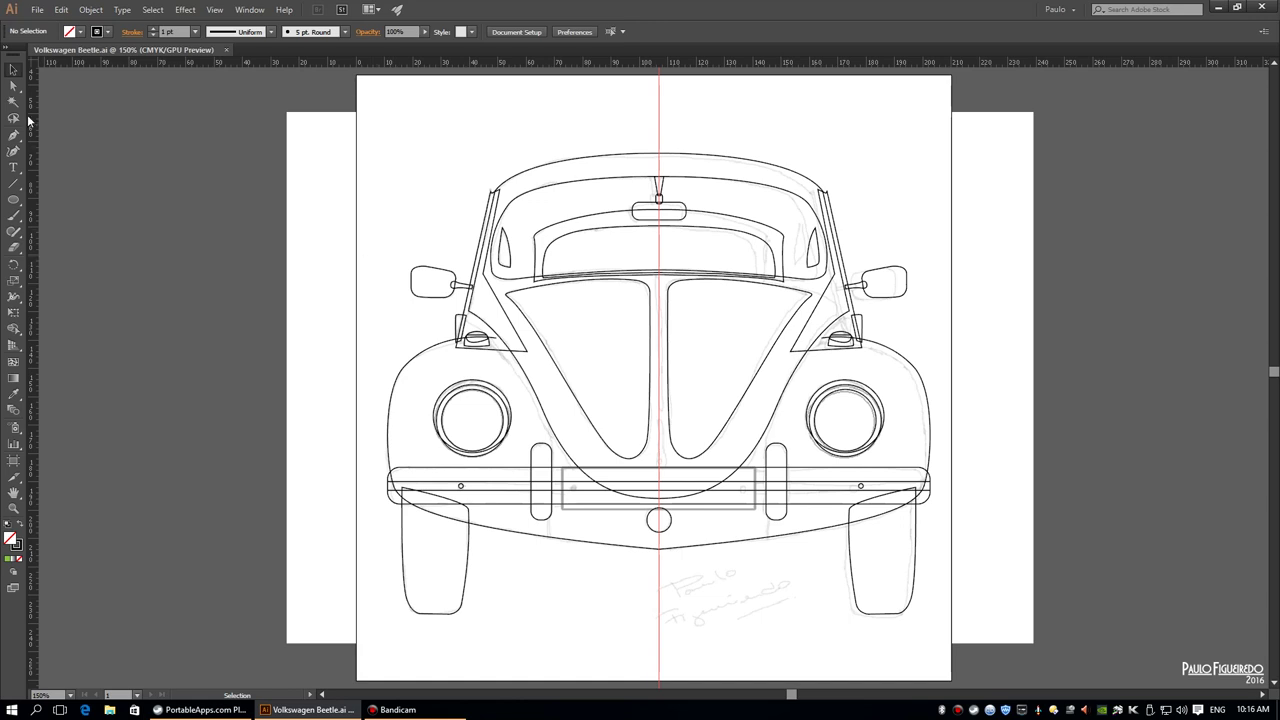
Draw a thin strip along the hood's centre guide and zoom in on it
{"action": "left_click_drag", "start_coordinate": [13, 200], "coordinate": [57, 200]}
{"action": "key", "text": "ctrl+equal"}
{"action": "key", "text": "ctrl+equal"}
{"action": "key", "text": "ctrl+equal"}
{"action": "left_click_drag", "start_coordinate": [686, 420], "coordinate": [694, 363]}
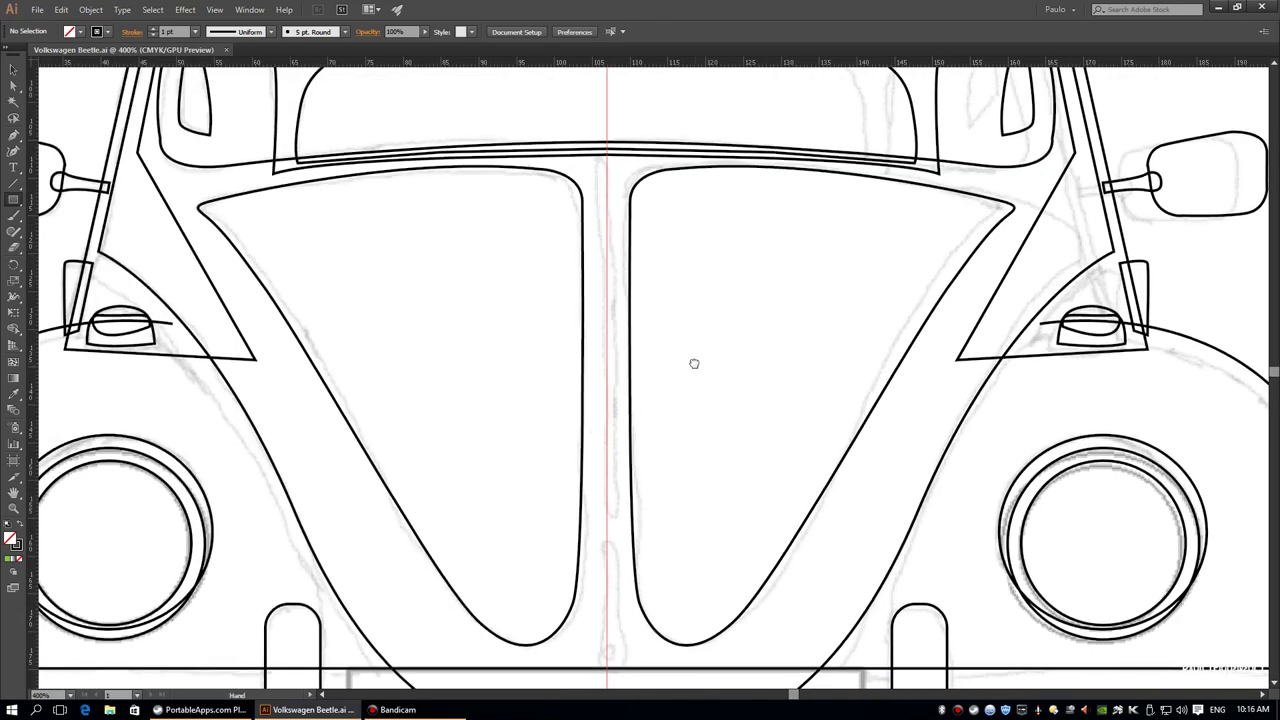
{"action": "left_click_drag", "start_coordinate": [601, 165], "coordinate": [615, 529]}
{"action": "key", "text": "ctrl+equal"}
{"action": "key", "text": "ctrl+equal"}
{"action": "key", "text": "ctrl+equal"}
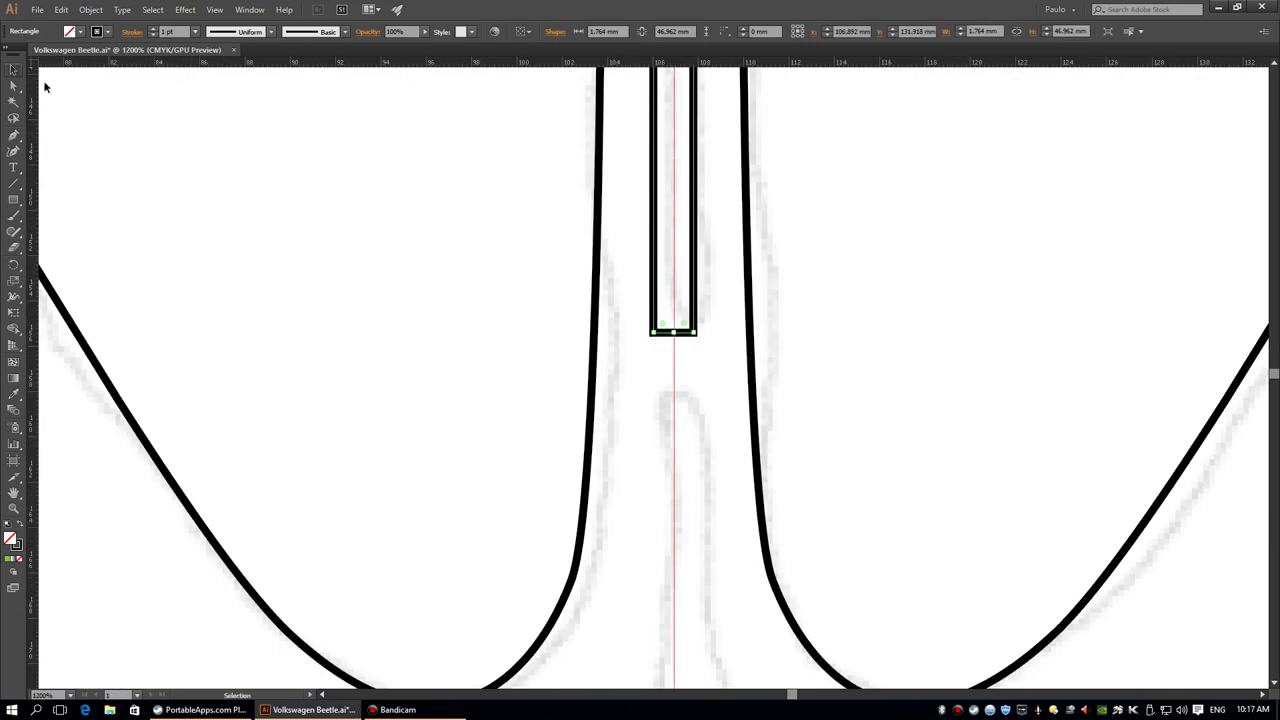
{"action": "key", "text": "ctrl+shift+a"}
{"action": "key", "text": "ctrl+0"}
{"action": "key", "text": "ctrl+equal"}
{"action": "key", "text": "ctrl+equal"}
{"action": "key", "text": "ctrl+equal"}
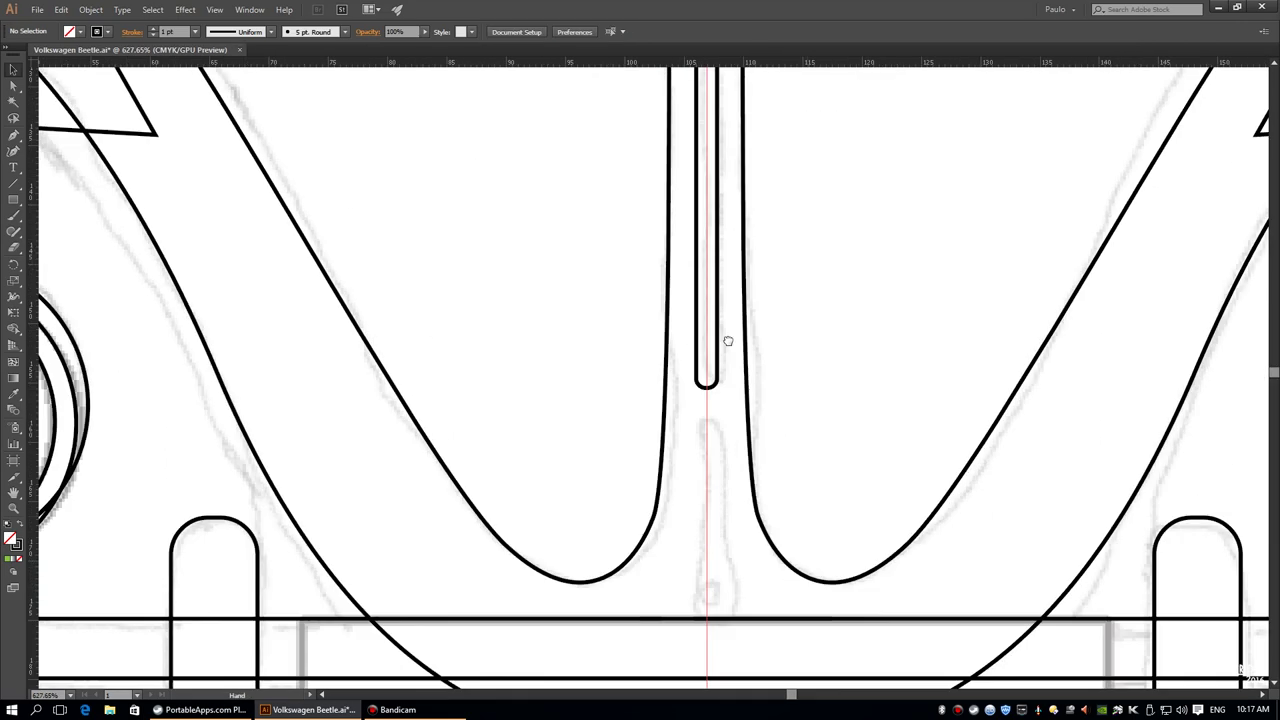
{"action": "key", "text": "ctrl+equal"}
{"action": "key", "text": "ctrl+equal"}
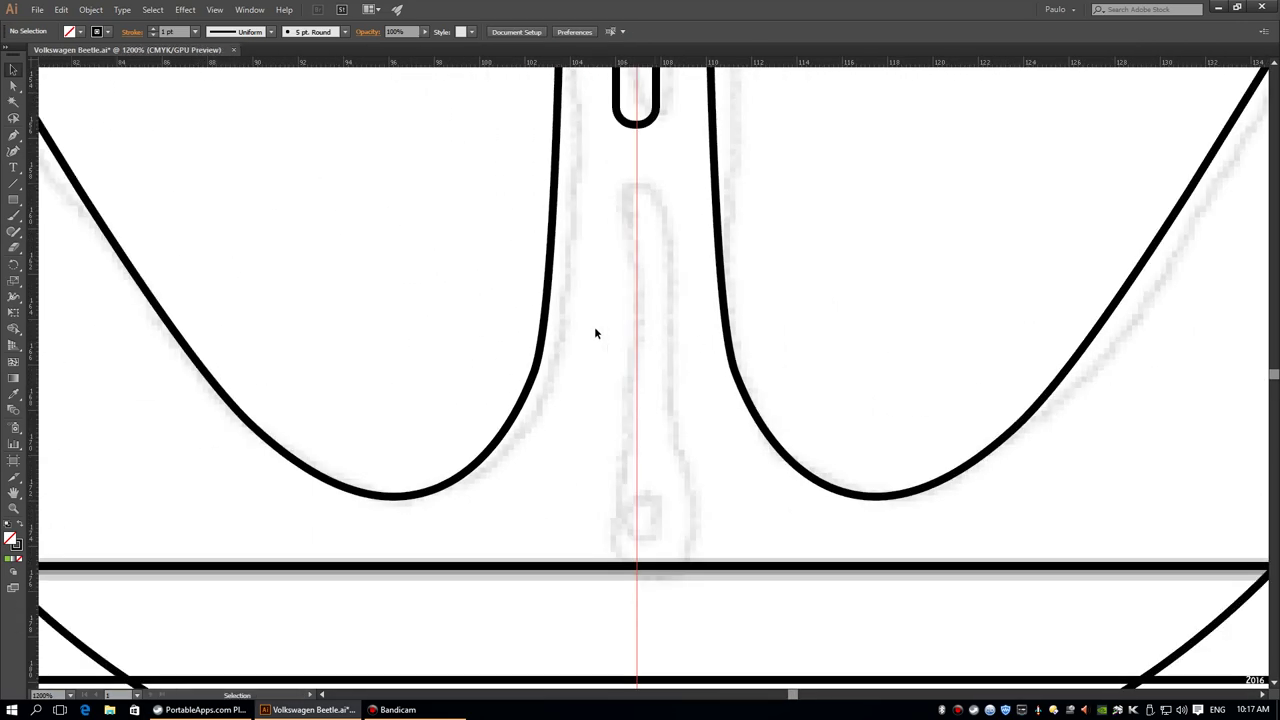
Draw a tall rounded bar with a teardrop-shaped tip beneath it, making the top point a corner
{"action": "left_click", "coordinate": [14, 199]}
{"action": "mouse_move", "coordinate": [614, 184]}
{"action": "left_mouse_down"}
{"action": "mouse_move", "coordinate": [658, 410]}
{"action": "mouse_move", "coordinate": [610, 407]}
{"action": "left_mouse_up"}
{"action": "left_click", "coordinate": [13, 135]}
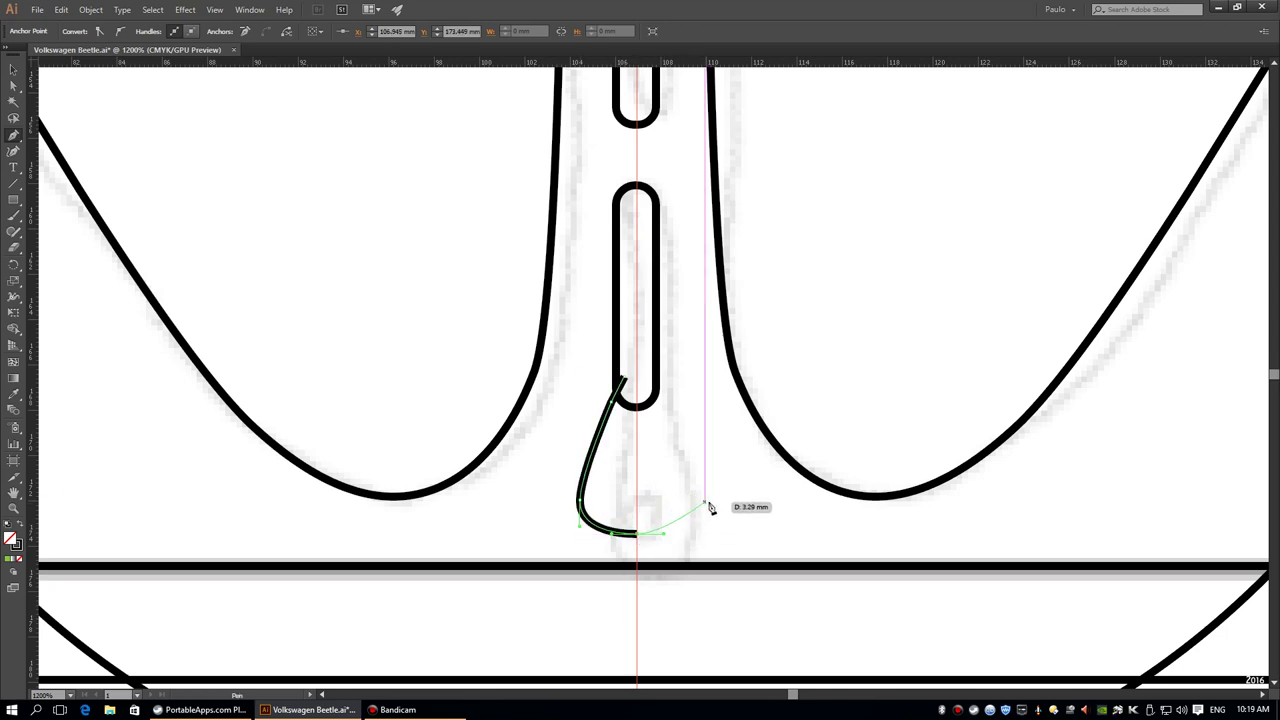
{"action": "left_click_drag", "start_coordinate": [662, 402], "coordinate": [649, 379]}
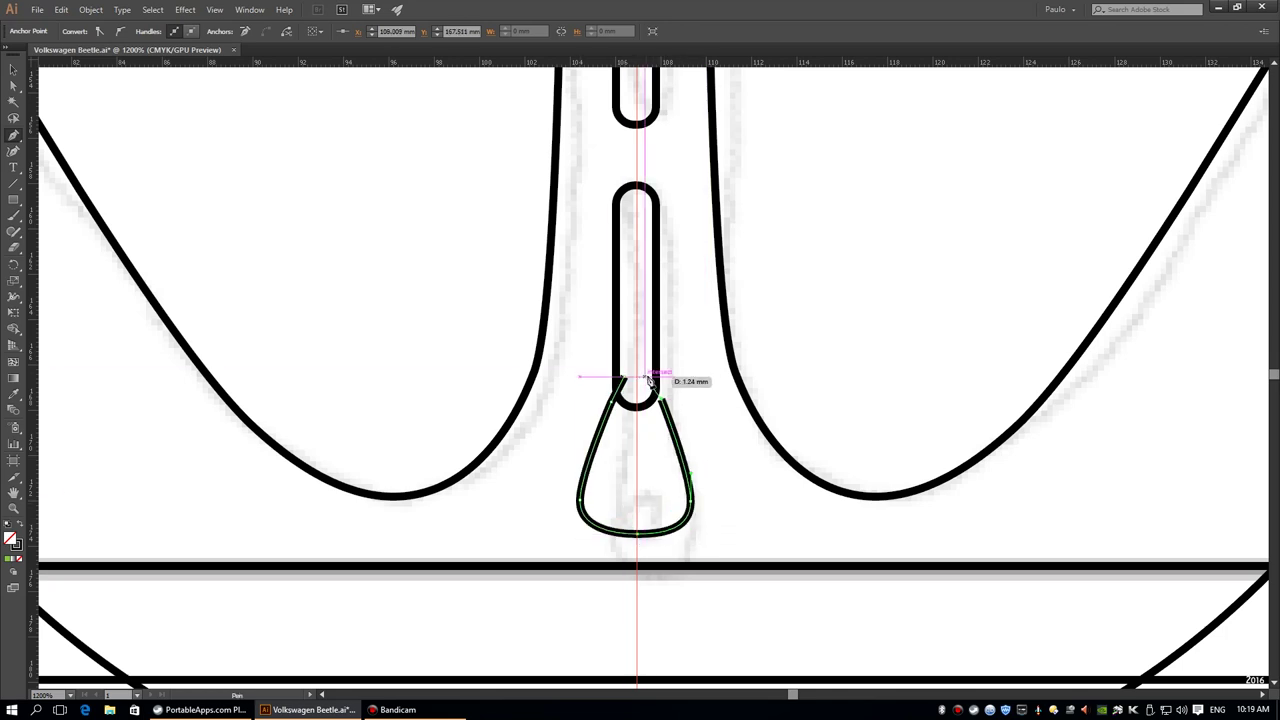
{"action": "key", "text": "a"}
{"action": "left_click_drag", "start_coordinate": [674, 491], "coordinate": [615, 512]}
{"action": "left_click", "coordinate": [734, 477]}
{"action": "left_click", "coordinate": [617, 396]}
{"action": "left_click_drag", "start_coordinate": [13, 135], "coordinate": [80, 180]}
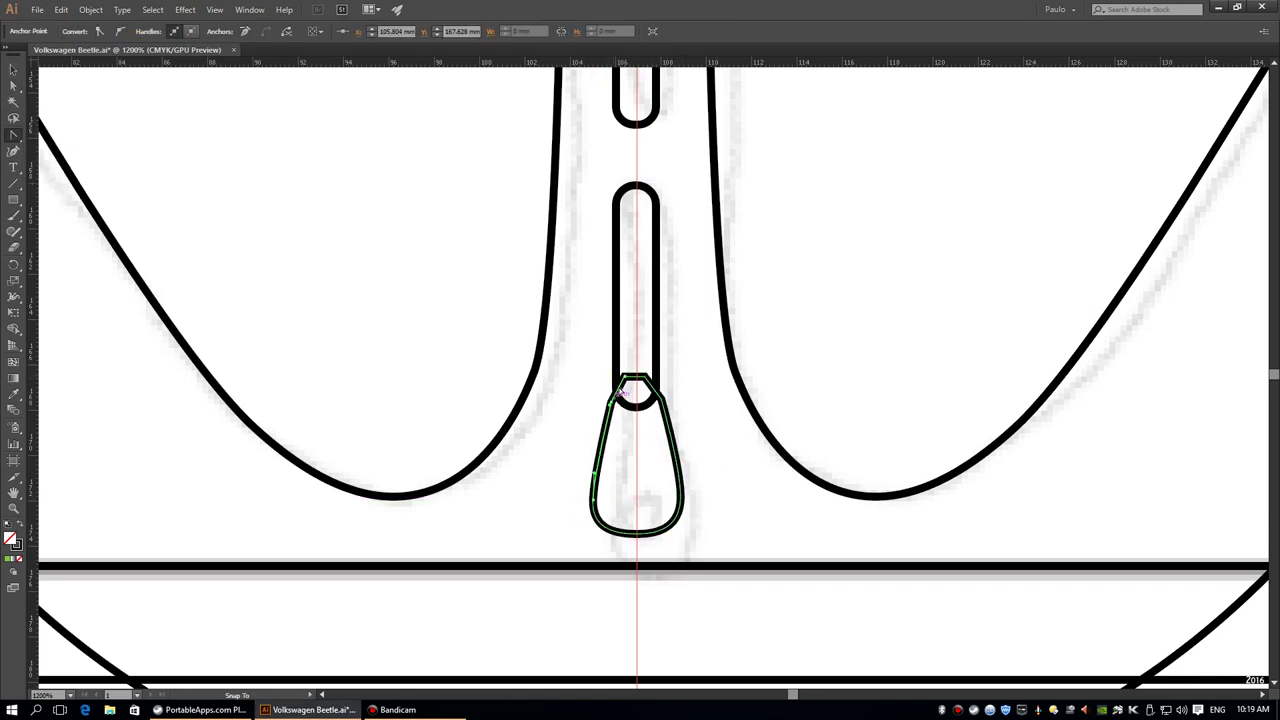
Merge the stem and teardrop into one outline with Shape Builder
{"action": "key", "text": "v"}
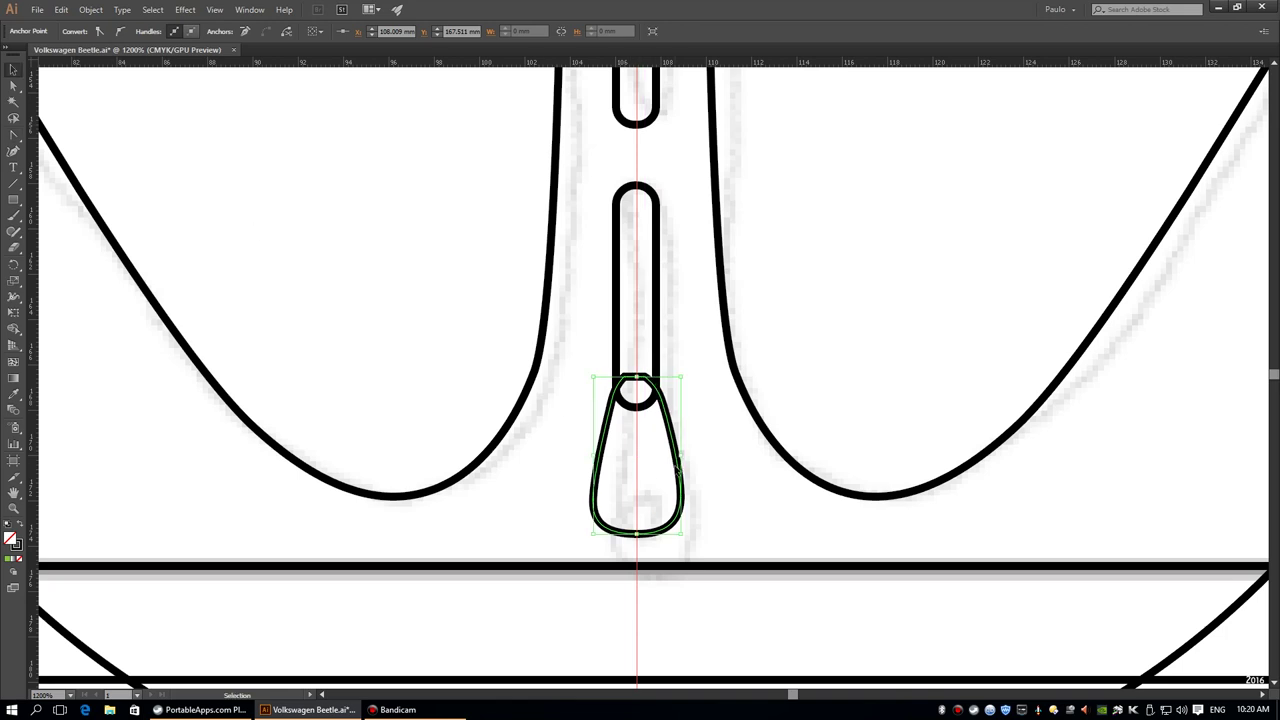
{"action": "left_click", "coordinate": [636, 300], "text": "shift"}
{"action": "left_click_drag", "start_coordinate": [636, 300], "coordinate": [640, 470]}
{"action": "left_click", "coordinate": [640, 533]}
{"action": "left_click", "coordinate": [8, 87]}
{"action": "left_click", "coordinate": [724, 480]}
{"action": "left_click", "coordinate": [616, 388]}
{"action": "left_click", "coordinate": [700, 416]}
Draw a small rectangle inside the teardrop and save the document
{"action": "key", "text": "h"}
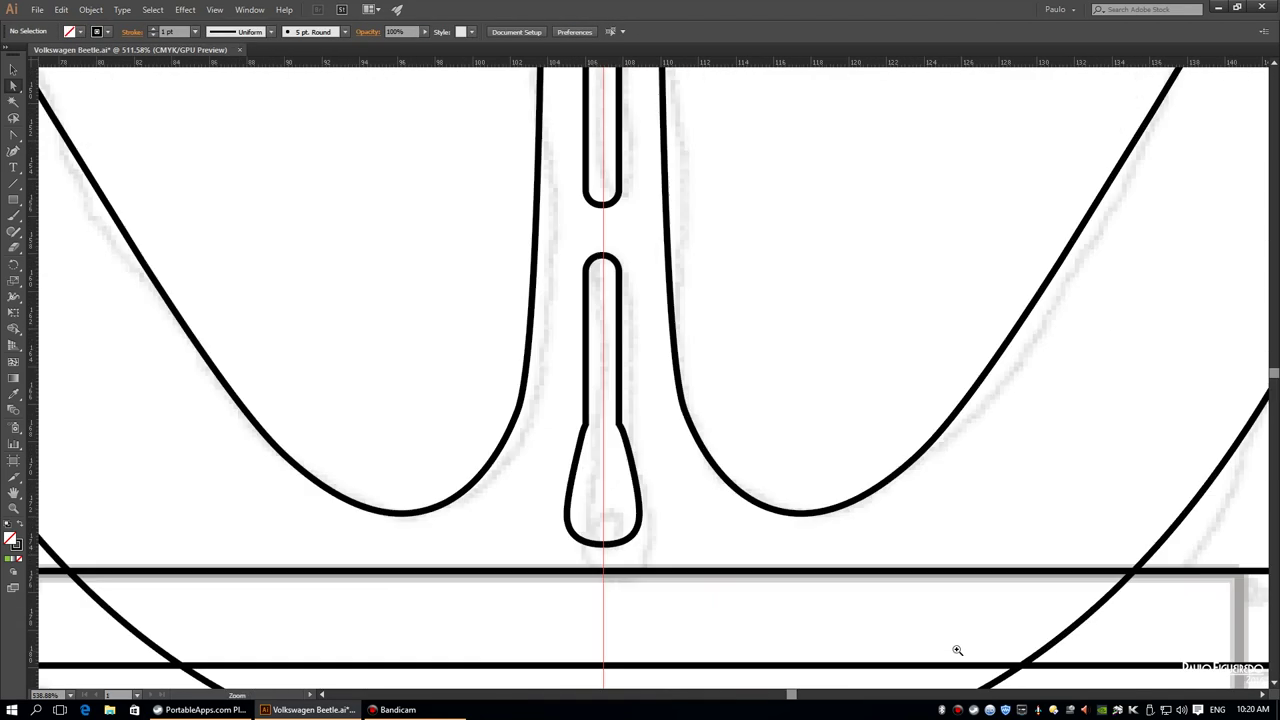
{"action": "left_click_drag", "start_coordinate": [563, 467], "coordinate": [589, 543]}
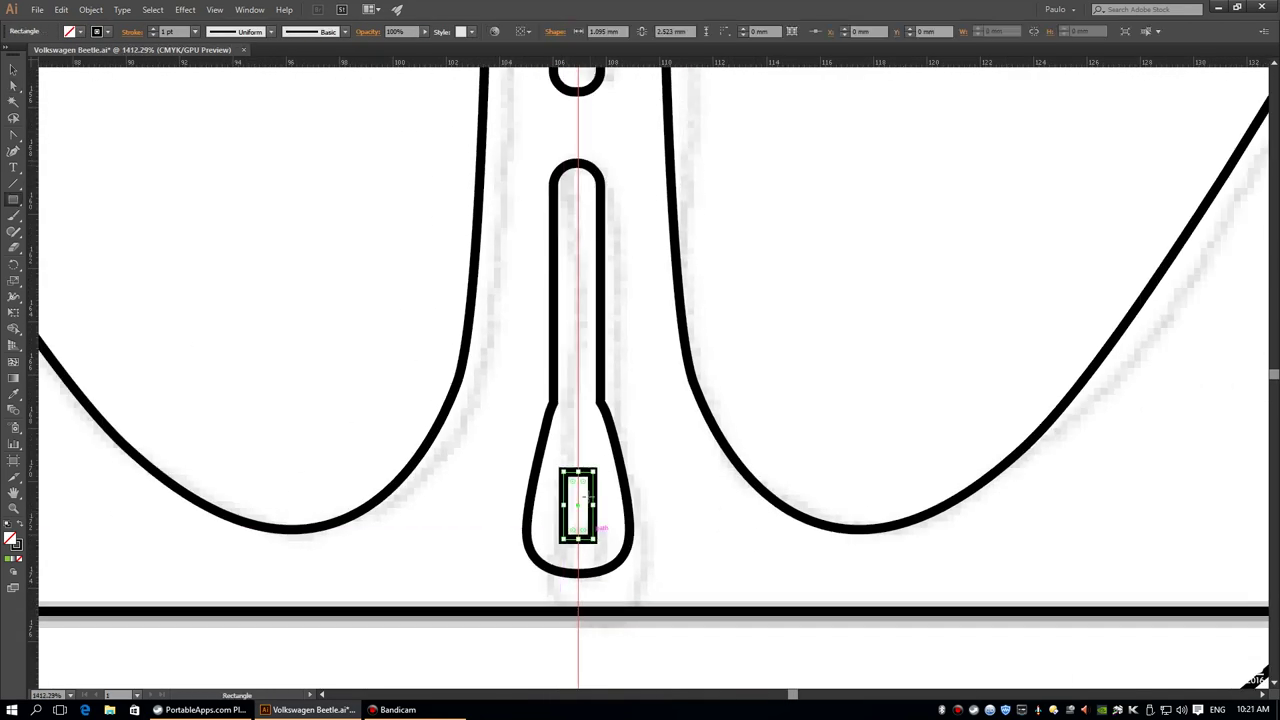
{"action": "key", "text": "ctrl+0"}
{"action": "key", "text": "ctrl+s"}
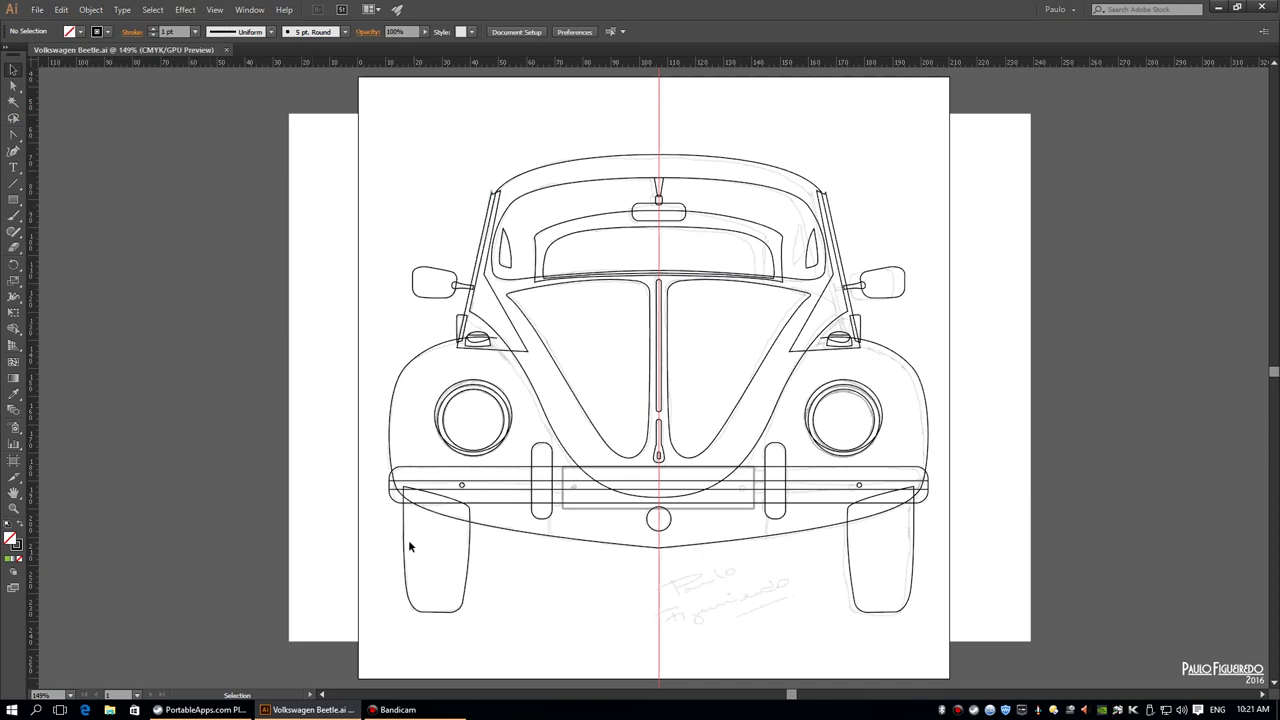
Fill both tires solid black
{"action": "left_click", "coordinate": [408, 536]}
{"action": "left_click", "coordinate": [848, 566], "text": "shift"}
{"action": "key", "text": "shift+x"}
{"action": "right_click", "coordinate": [880, 308]}
{"action": "left_click", "coordinate": [987, 441]}
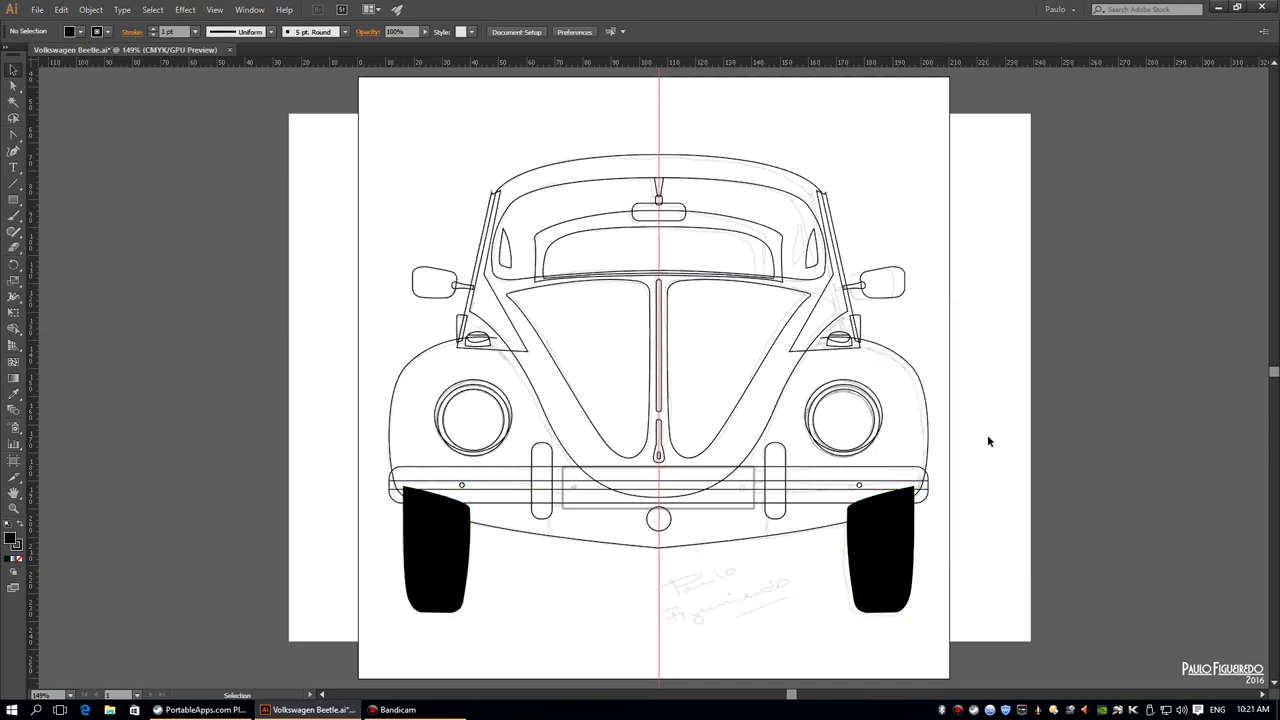
Select the left headlight's inner circle
{"action": "left_click", "coordinate": [922, 395]}
{"action": "left_click", "coordinate": [965, 370]}
{"action": "left_click", "coordinate": [486, 280]}
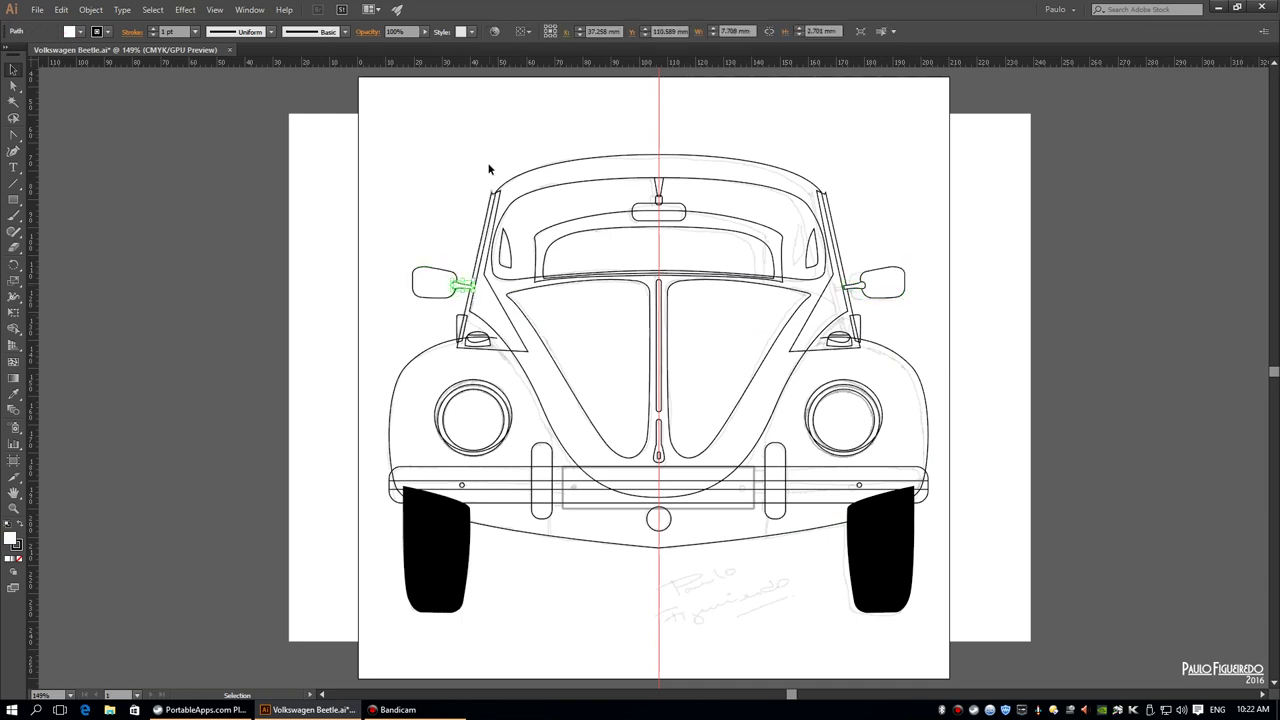
{"action": "left_click", "coordinate": [496, 386]}
{"action": "right_click", "coordinate": [480, 390]}
{"action": "left_click", "coordinate": [640, 530]}
{"action": "left_click", "coordinate": [472, 418]}
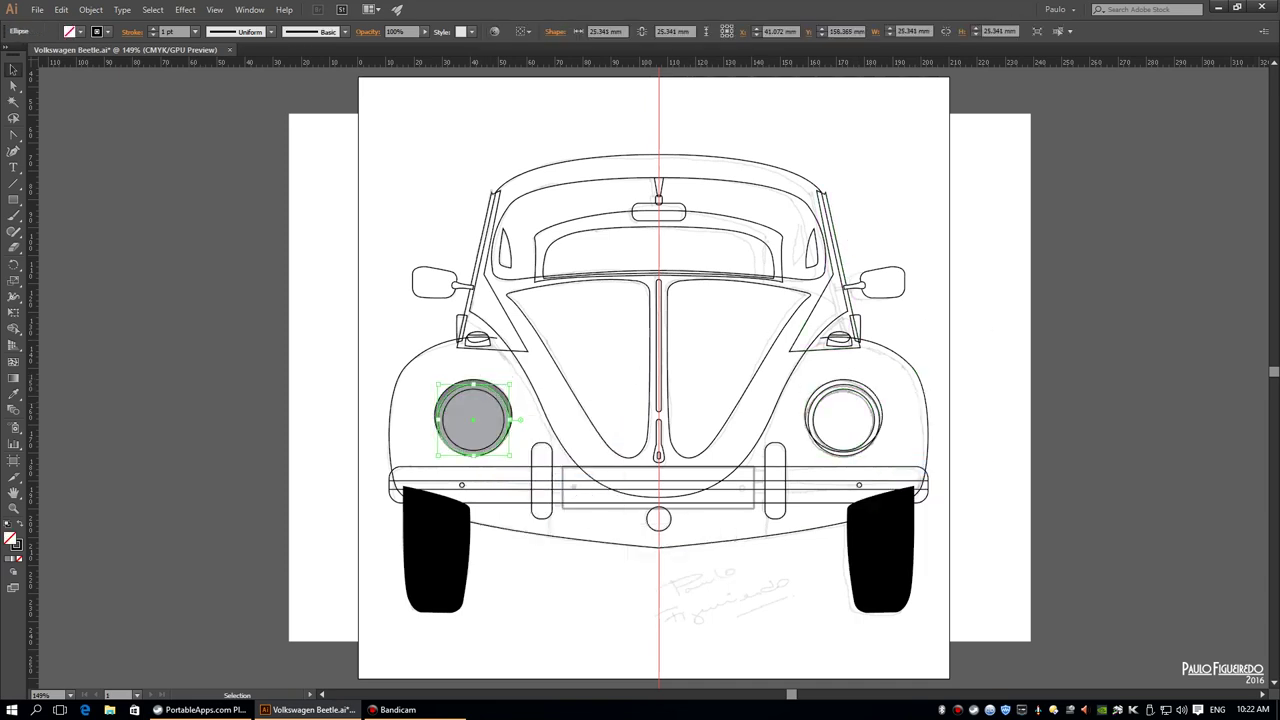
Apply a white-to-grey radial gradient to the inner circle, comparing with undo and redo
{"action": "key", "text": "period"}
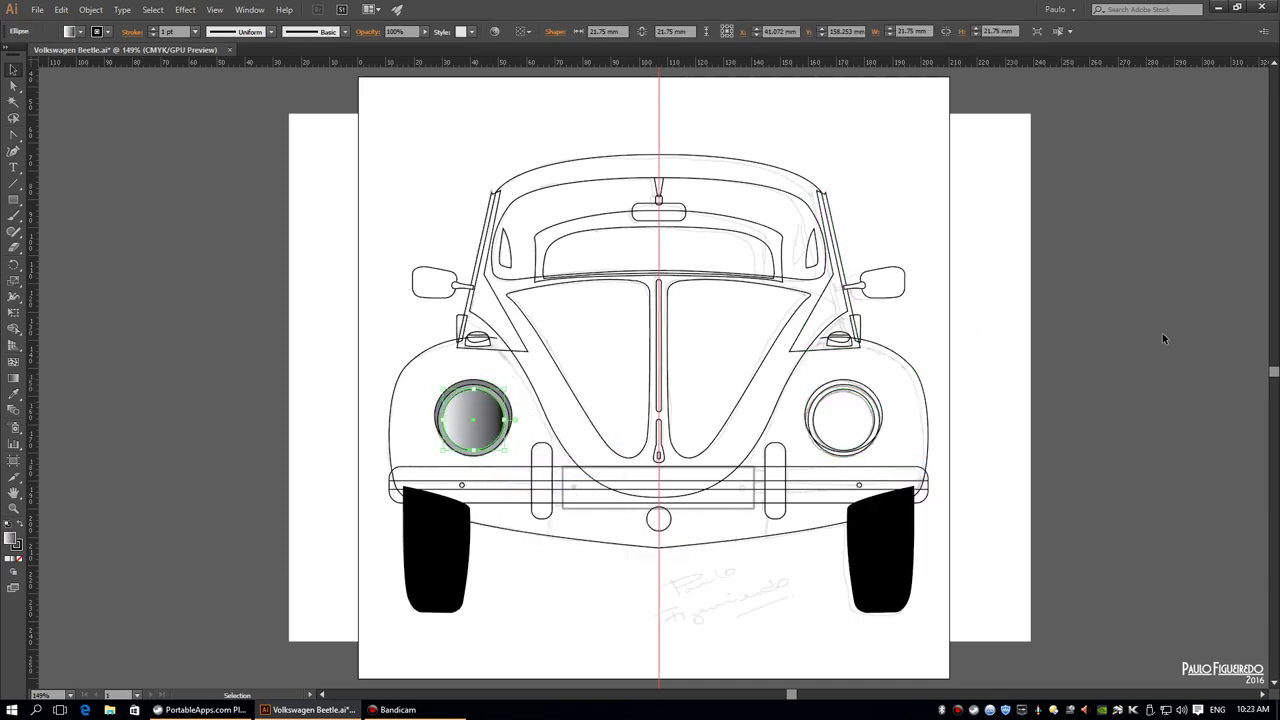
{"action": "key", "text": "ctrl+z"}
{"action": "key", "text": "ctrl+z"}
{"action": "key", "text": "ctrl+shift+z"}
{"action": "key", "text": "ctrl+z"}
{"action": "key", "text": "ctrl+shift+z"}
{"action": "key", "text": "ctrl+z"}
{"action": "key", "text": "ctrl+shift+z"}
{"action": "key", "text": "ctrl+z"}
{"action": "key", "text": "ctrl+shift+z"}
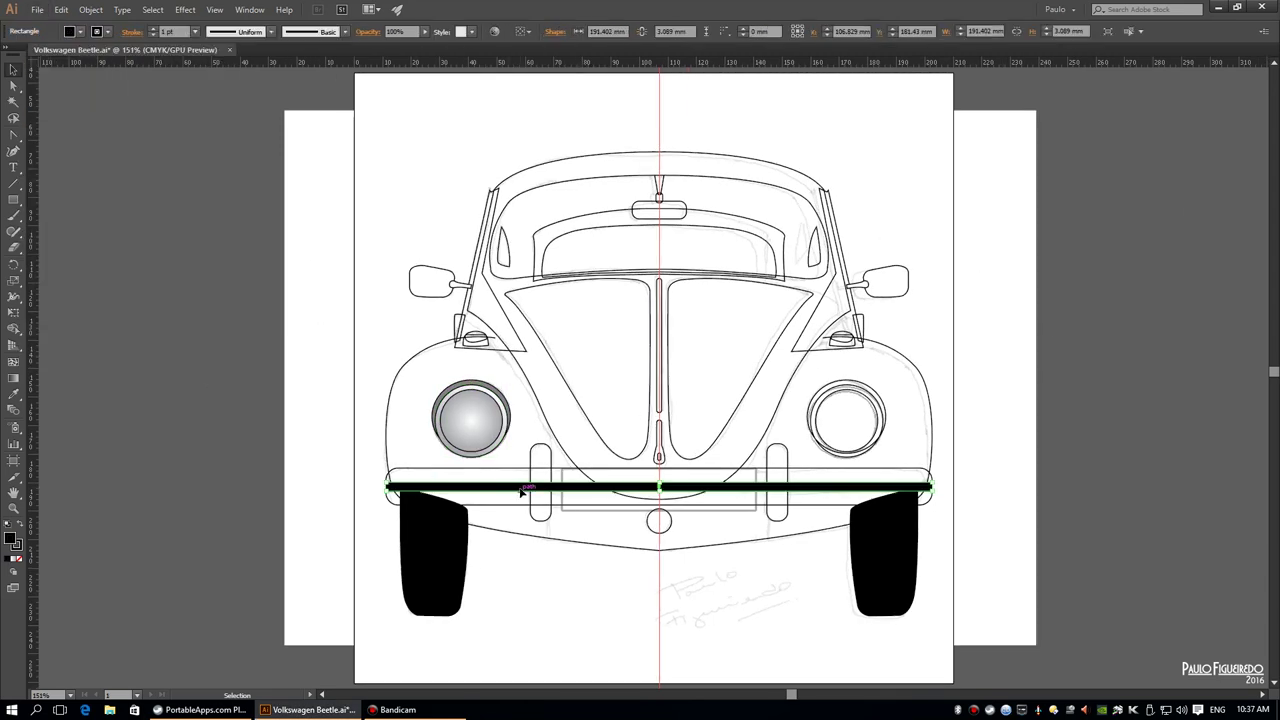
Keep the bumper bar's black fill and give the larger bumper rectangle a light grey fill
{"action": "key", "text": "slash"}
{"action": "key", "text": "ctrl+z"}
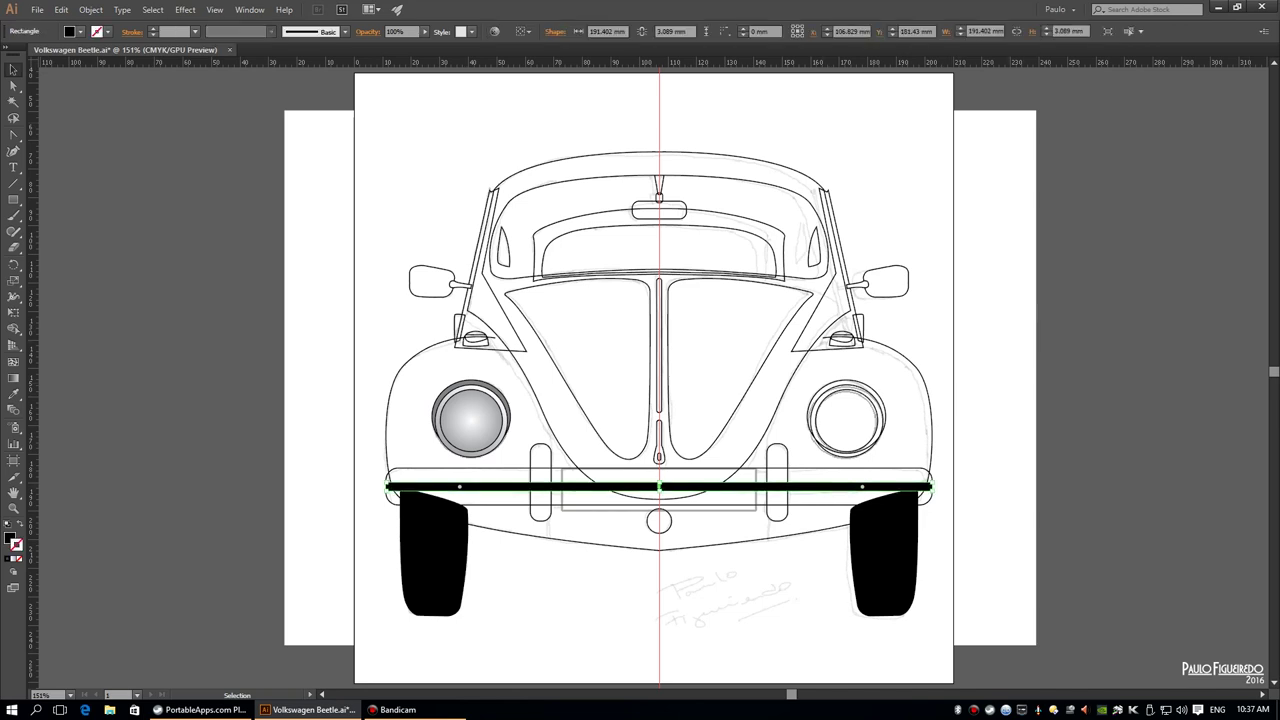
{"action": "key", "text": "ctrl+alt+bracketleft"}
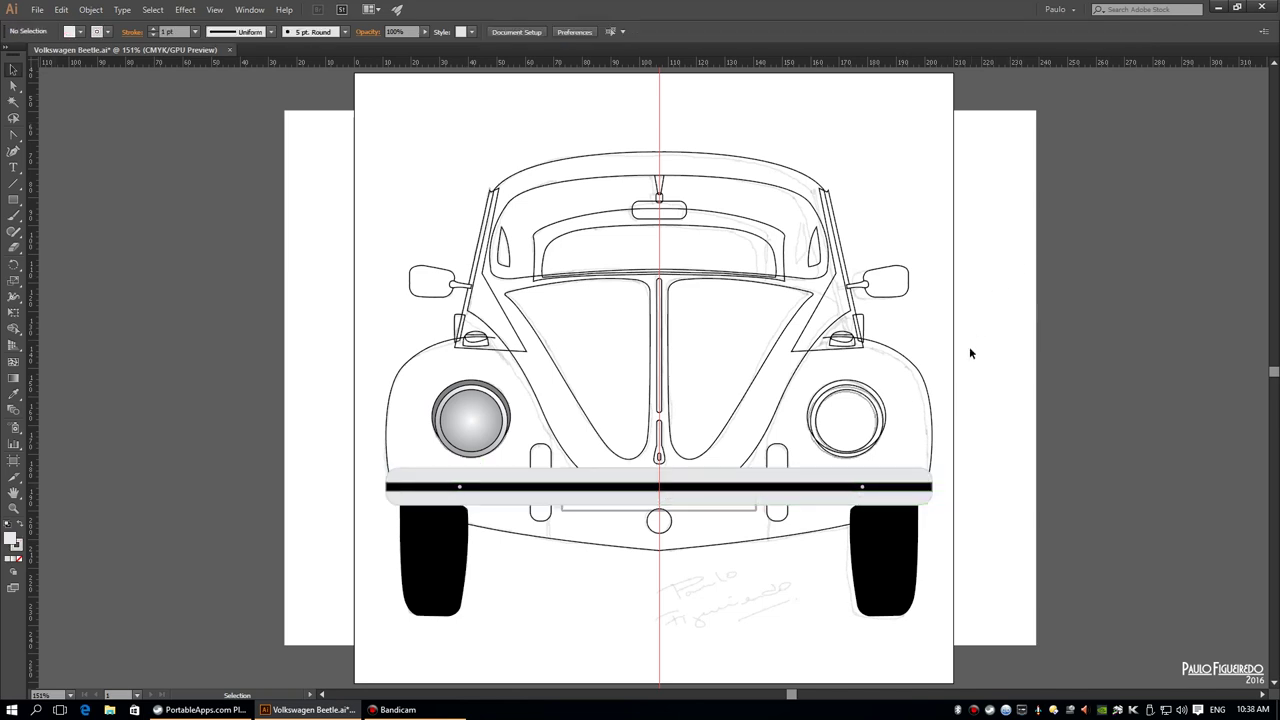
{"action": "left_click", "coordinate": [540, 480]}
Bring both bumper overriders to the front with Arrange > Bring to Front
{"action": "left_click", "coordinate": [777, 470], "text": "shift"}
{"action": "right_click", "coordinate": [806, 454]}
{"action": "left_click", "coordinate": [990, 660]}
{"action": "left_click", "coordinate": [963, 358]}
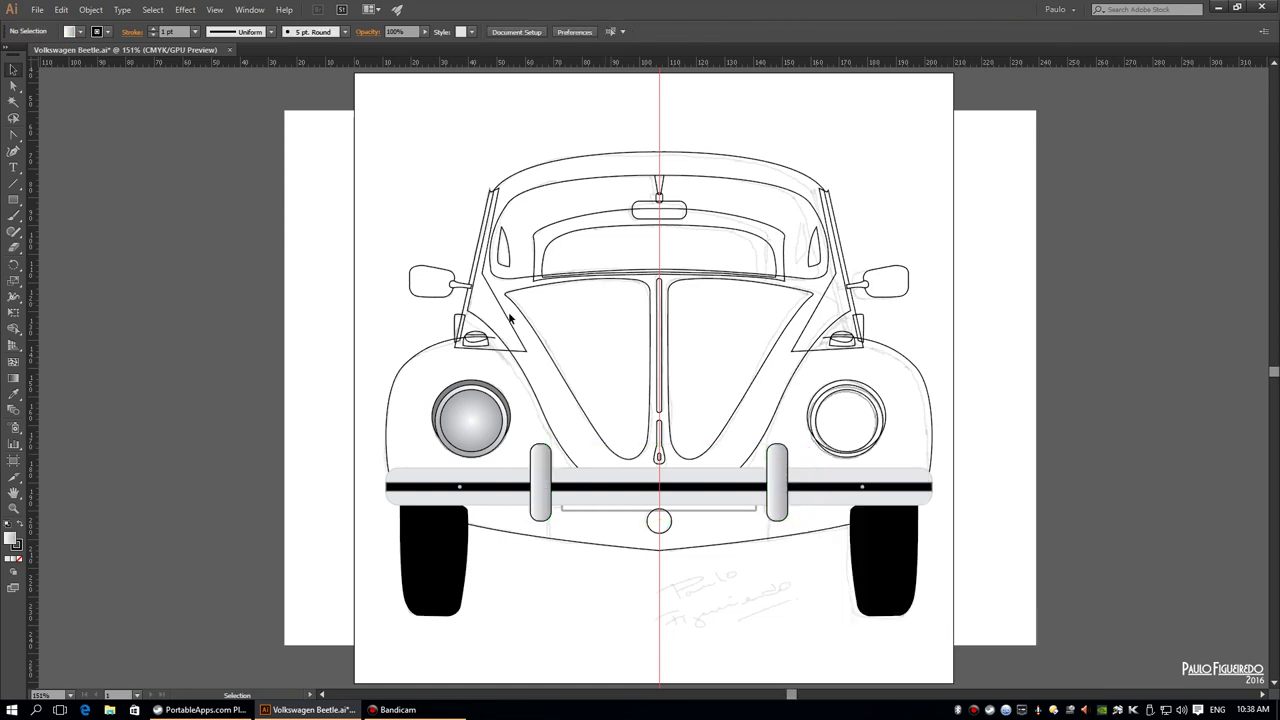
{"action": "left_click", "coordinate": [430, 282]}
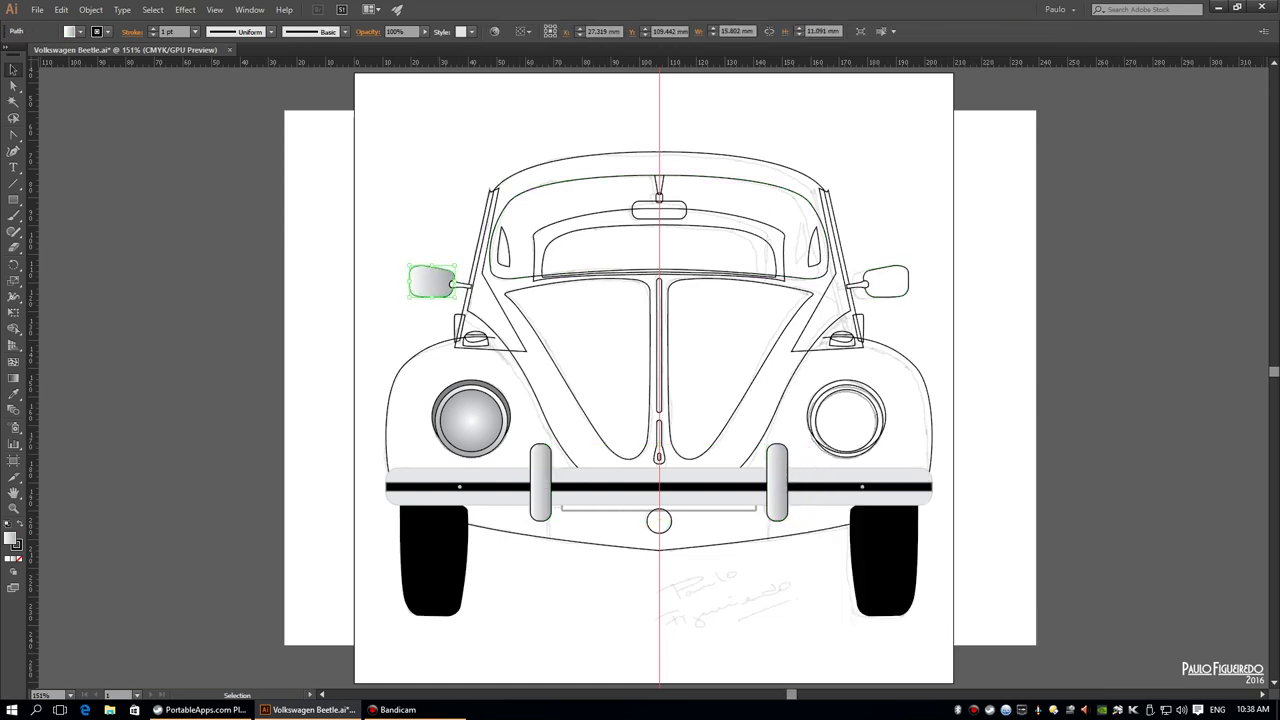
Select the turn signals, top-centre piece and rear-view mirror one at a time
{"action": "left_click", "coordinate": [478, 340]}
{"action": "left_click", "coordinate": [949, 187]}
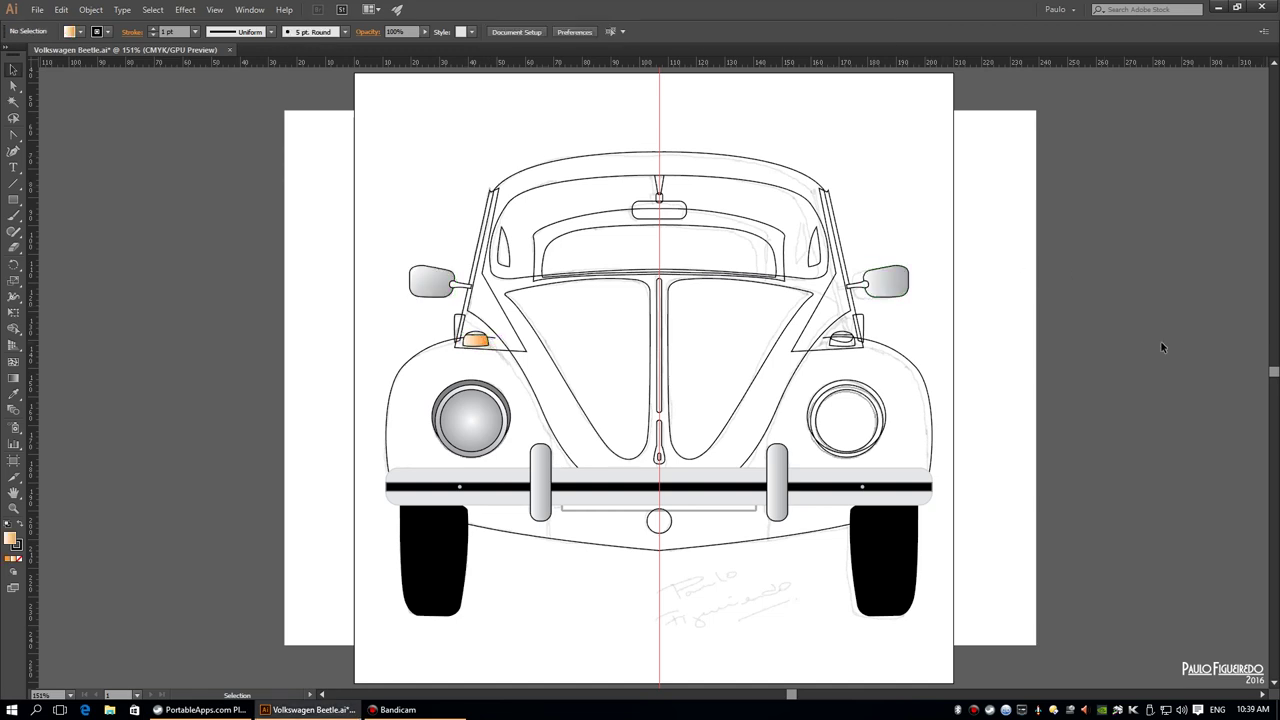
{"action": "left_click", "coordinate": [841, 343]}
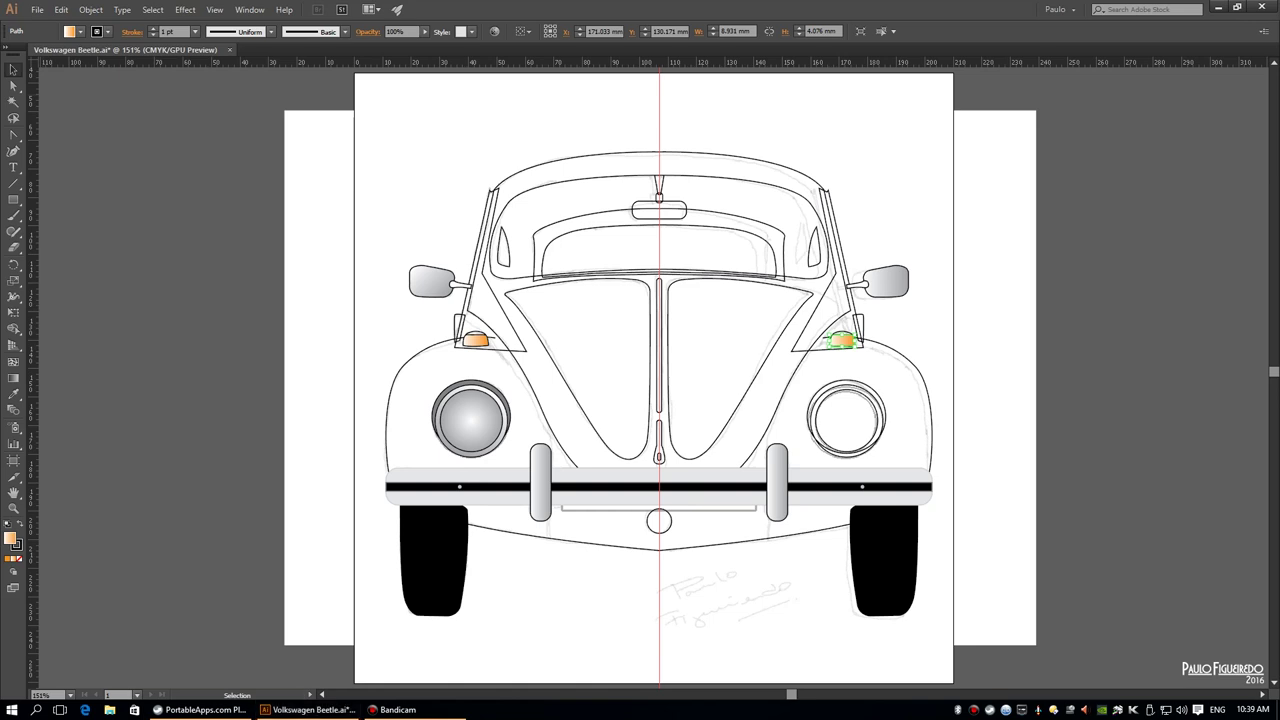
{"action": "left_click", "coordinate": [1172, 287]}
{"action": "left_click", "coordinate": [660, 183]}
{"action": "left_click", "coordinate": [697, 203]}
{"action": "left_click", "coordinate": [659, 209]}
{"action": "left_click", "coordinate": [697, 203]}
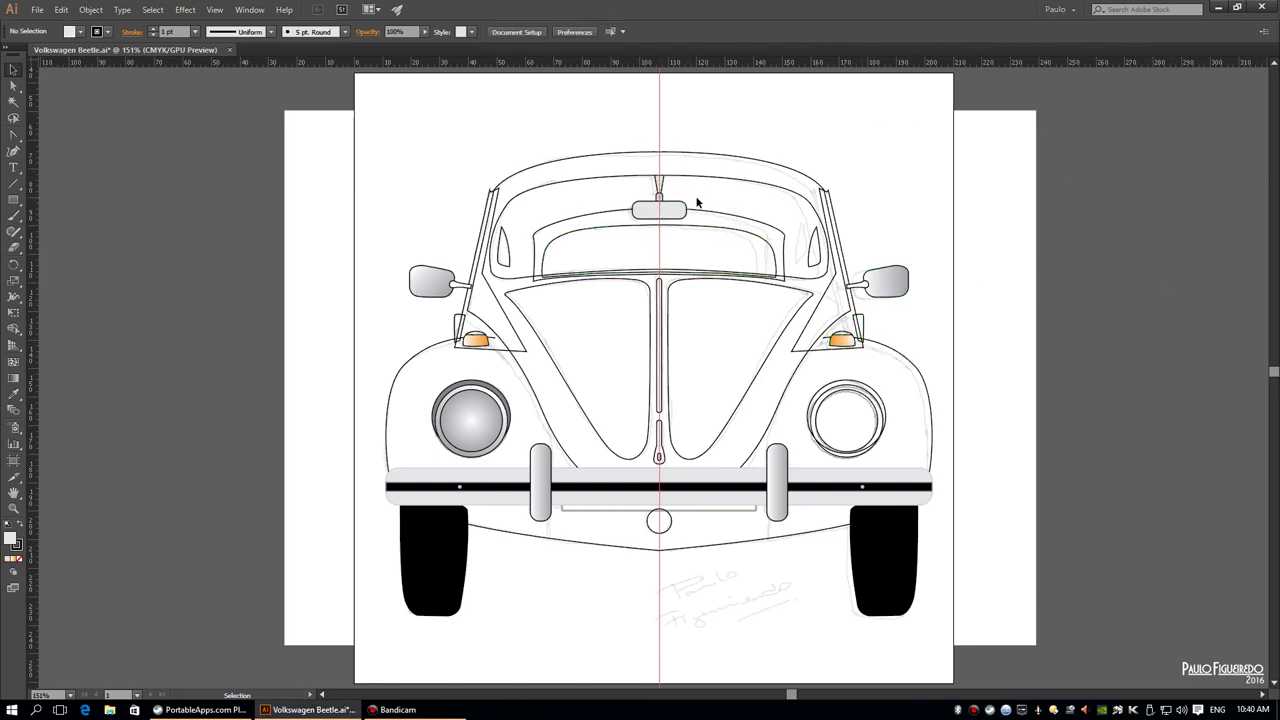
Select the windshield, outer window frame and both windshield pillars
{"action": "left_click", "coordinate": [770, 233]}
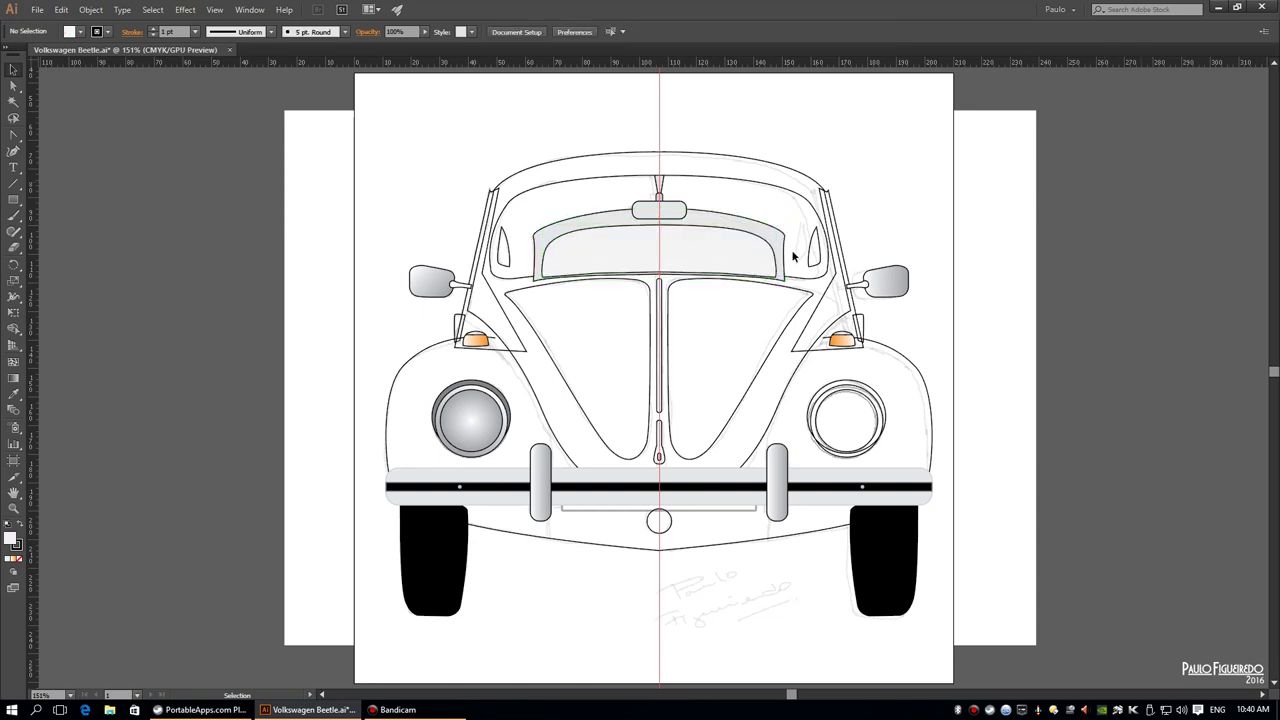
{"action": "right_click", "coordinate": [575, 228]}
{"action": "left_click", "coordinate": [557, 176]}
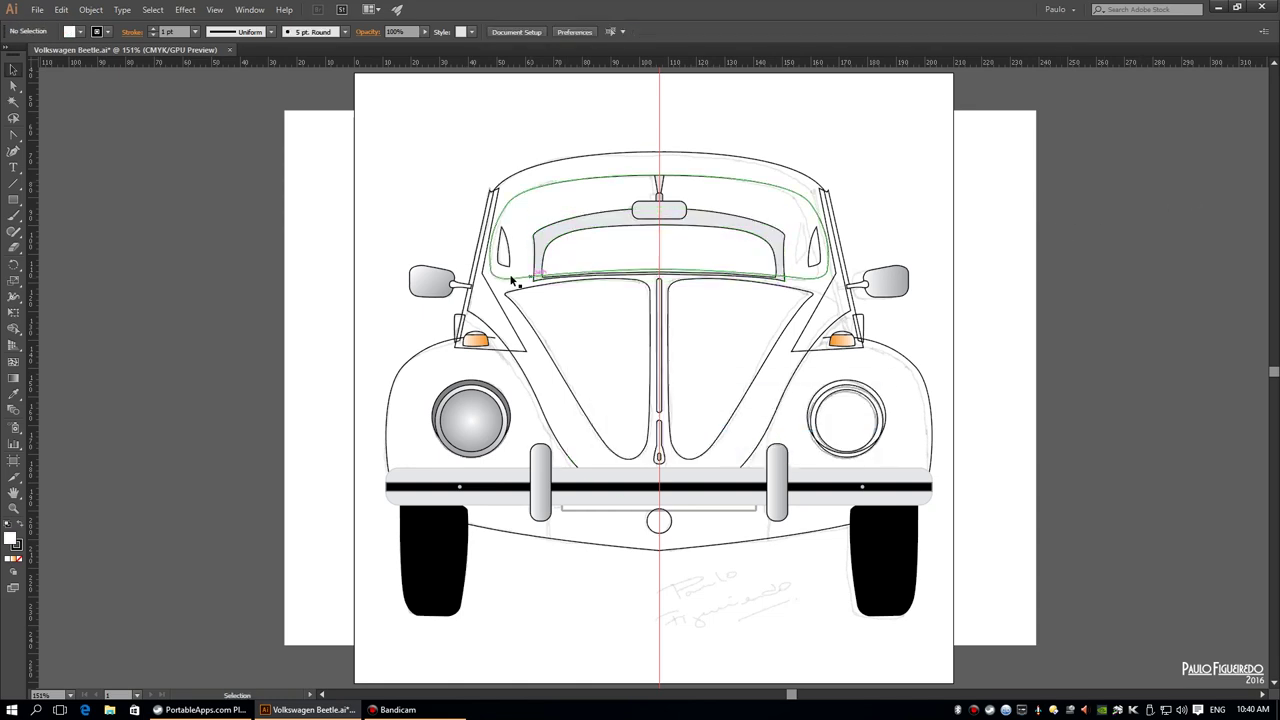
{"action": "left_click", "coordinate": [1130, 160]}
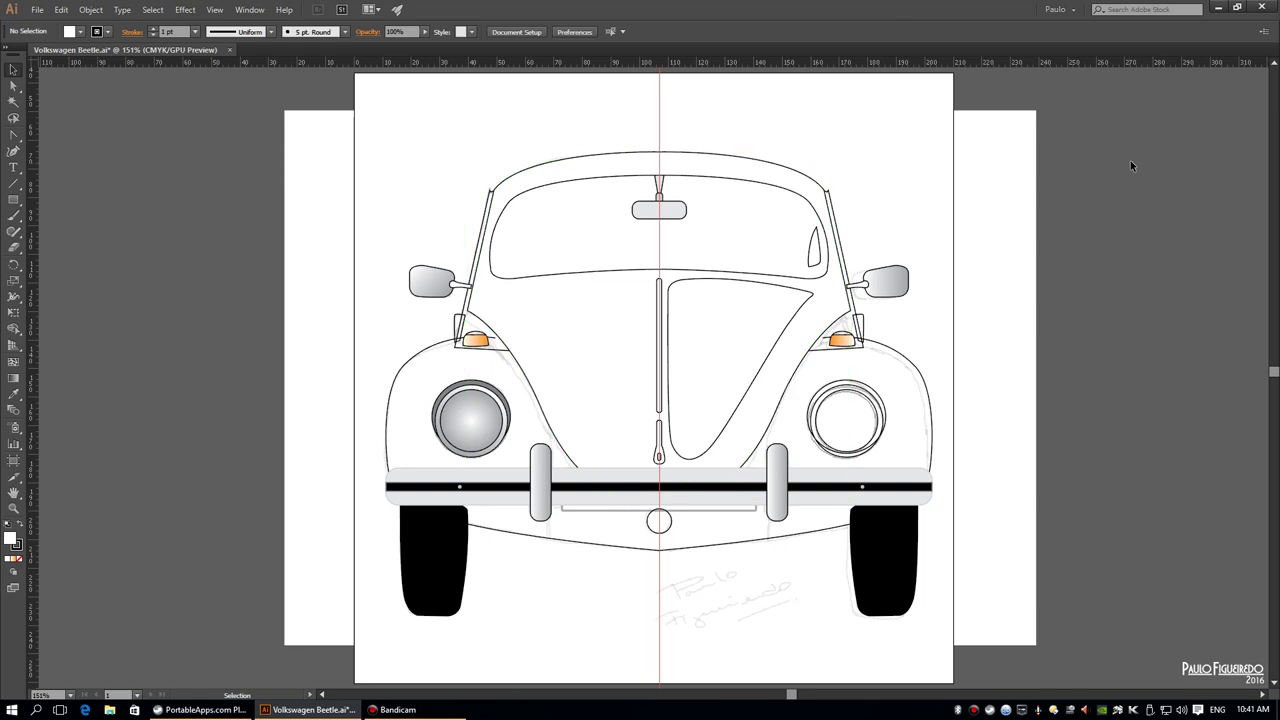
{"action": "left_click", "coordinate": [845, 310]}
{"action": "left_click", "coordinate": [484, 215], "text": "shift"}
{"action": "left_click", "coordinate": [978, 169]}
Fill the left hood panel white and return to the full-colour preview
{"action": "left_click", "coordinate": [691, 281]}
{"action": "key", "text": "d"}
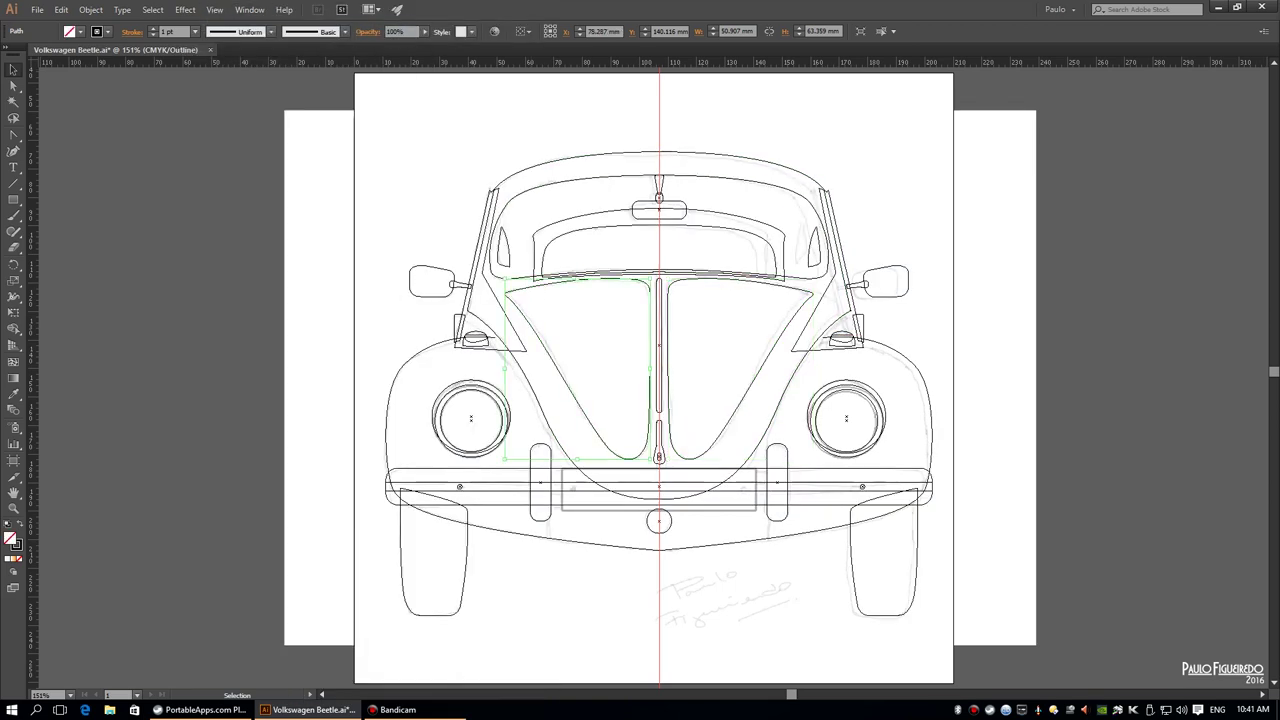
{"action": "key", "text": "ctrl+y"}
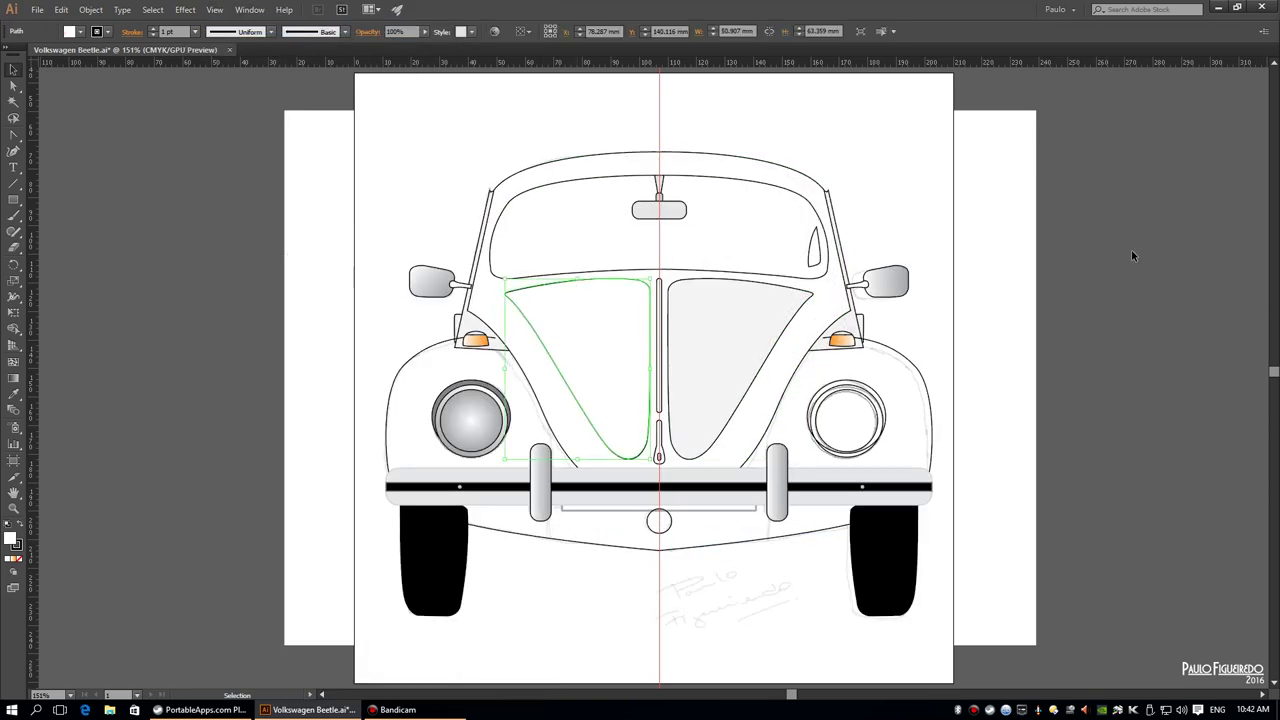
Select the body outline, roof pieces and right vent window
{"action": "left_click", "coordinate": [1091, 194]}
{"action": "left_click", "coordinate": [726, 237]}
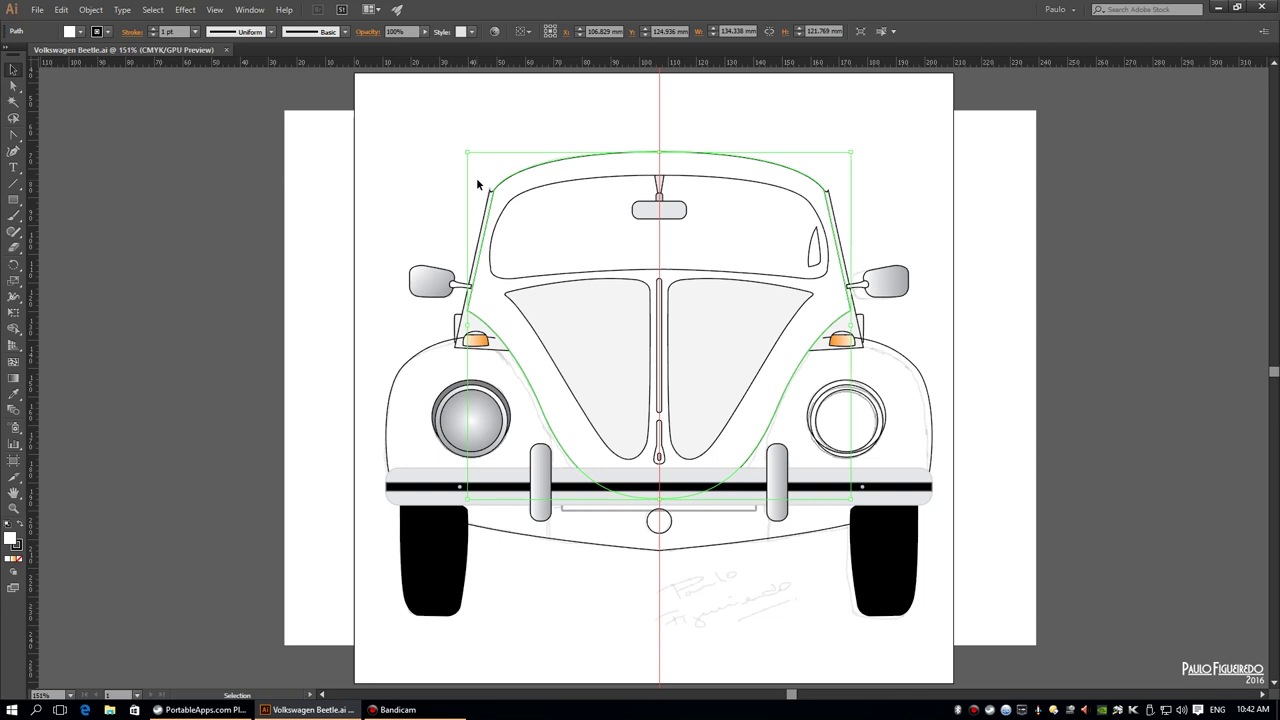
{"action": "left_click", "coordinate": [832, 201], "text": "shift"}
{"action": "right_click", "coordinate": [850, 315]}
{"action": "left_click", "coordinate": [912, 406]}
{"action": "left_click", "coordinate": [1076, 261]}
{"action": "left_click", "coordinate": [520, 229]}
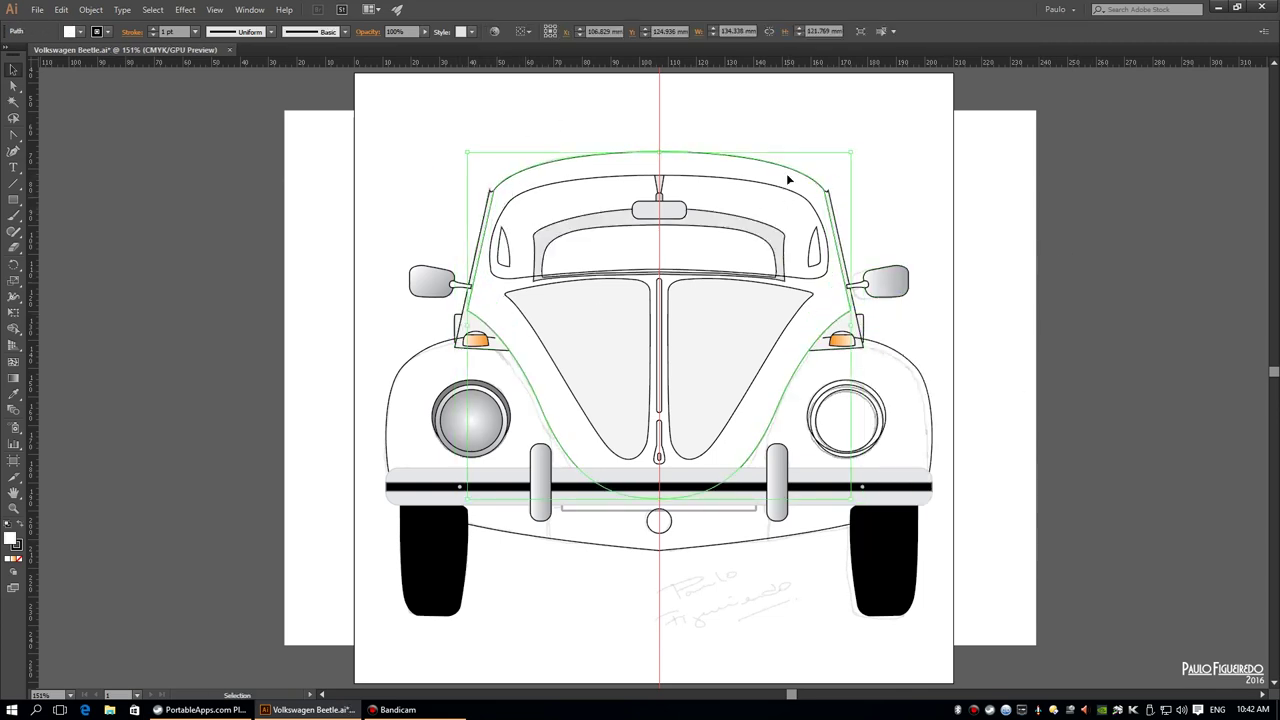
{"action": "left_click", "coordinate": [771, 177], "text": "shift"}
{"action": "left_click", "coordinate": [771, 206], "text": "shift"}
{"action": "left_click", "coordinate": [828, 244]}
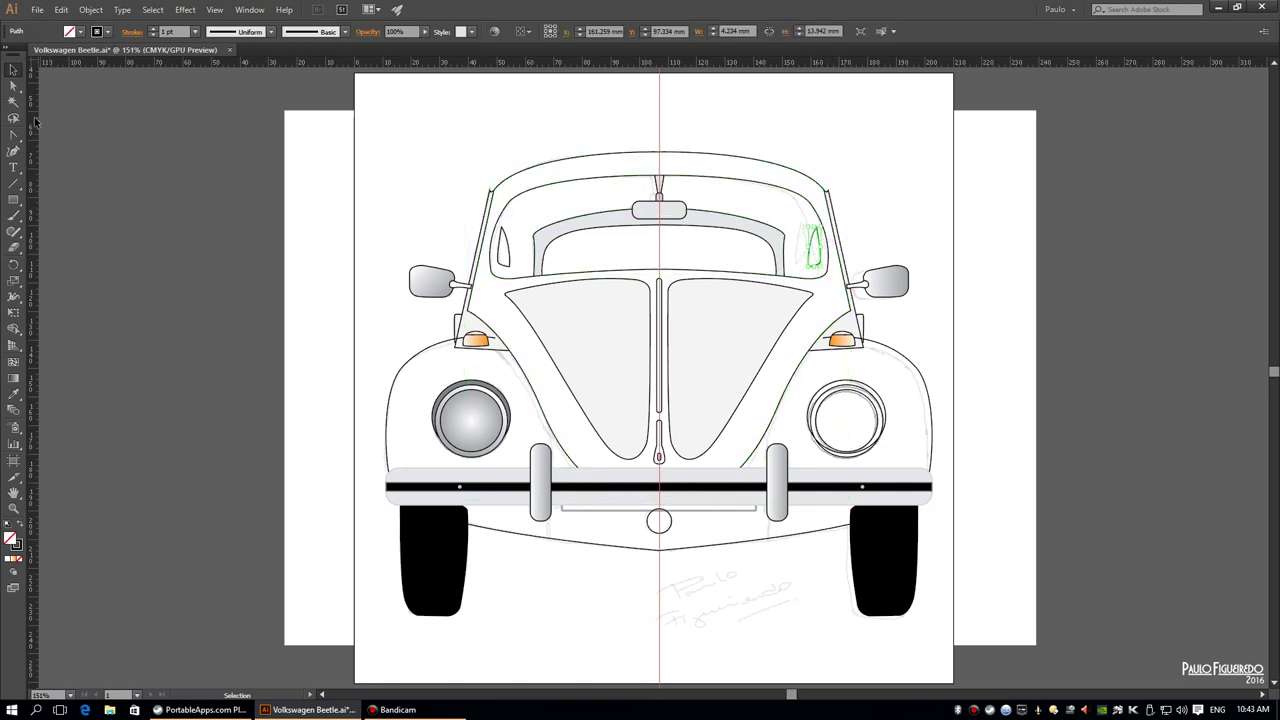
Draw the grey windshield frame outline and send it behind the inner window
{"action": "left_click", "coordinate": [490, 178]}
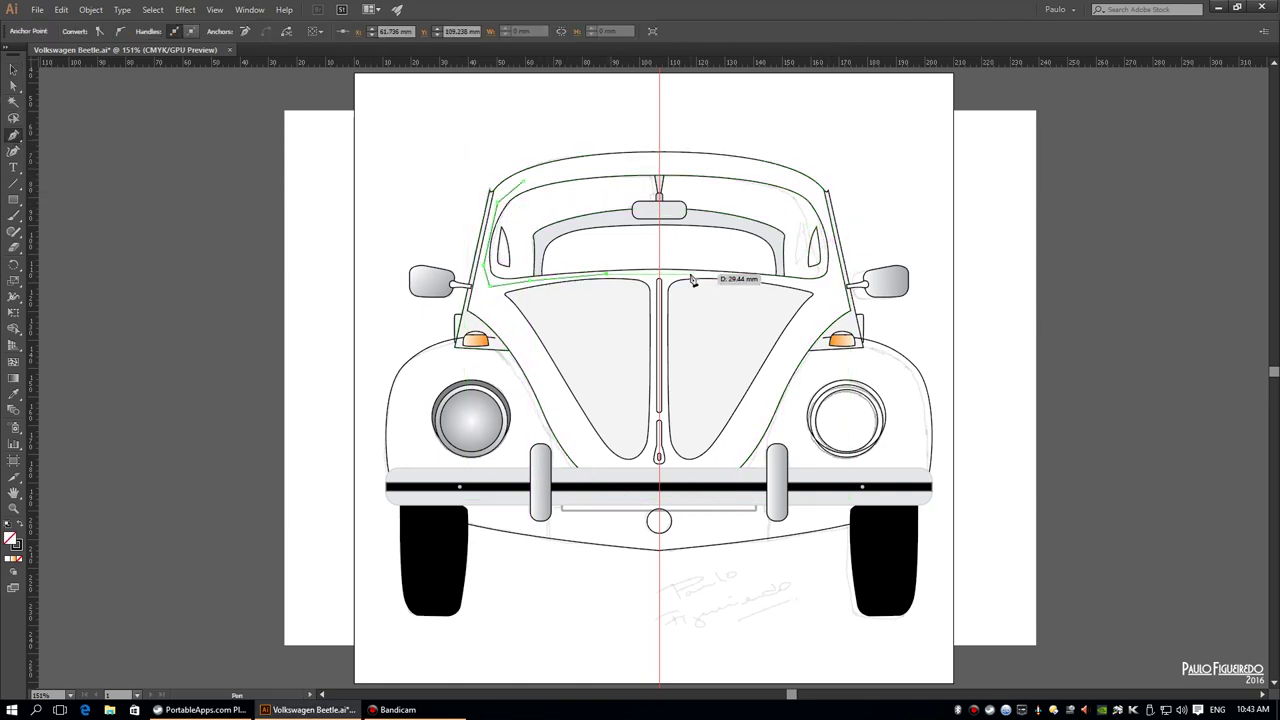
{"action": "left_click", "coordinate": [526, 185]}
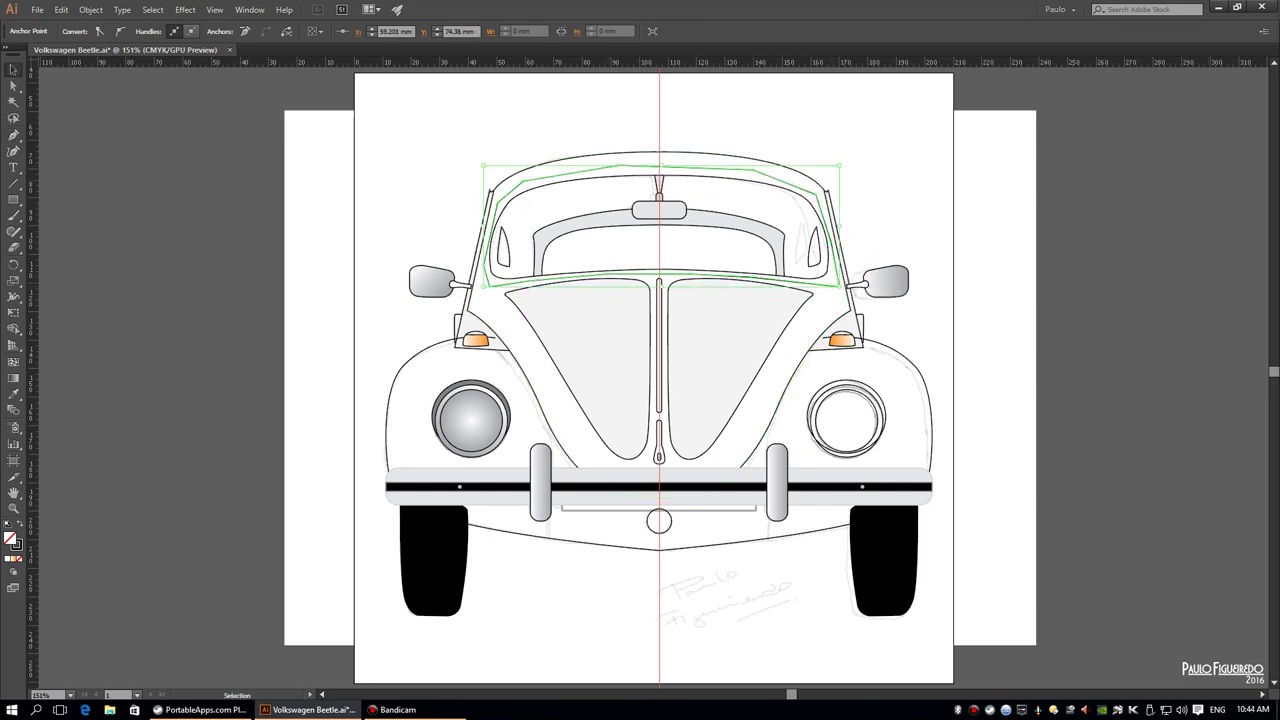
{"action": "right_click", "coordinate": [751, 206]}
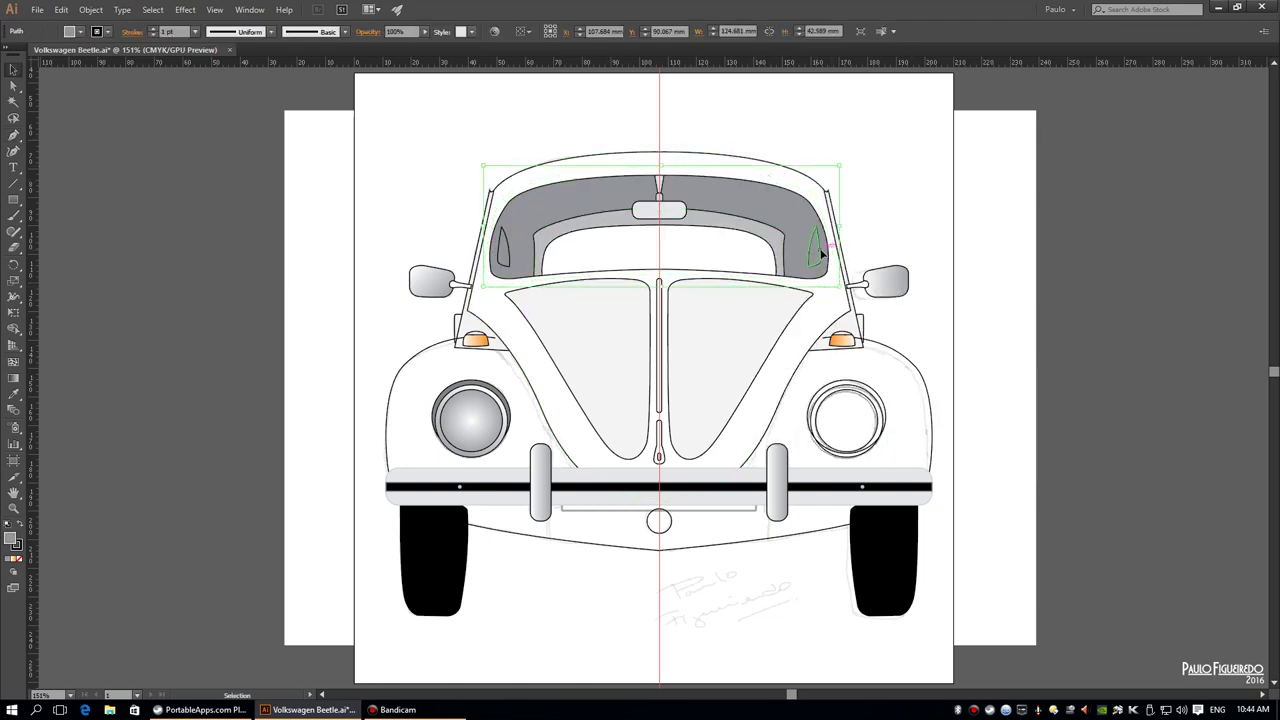
{"action": "left_click", "coordinate": [1032, 230]}
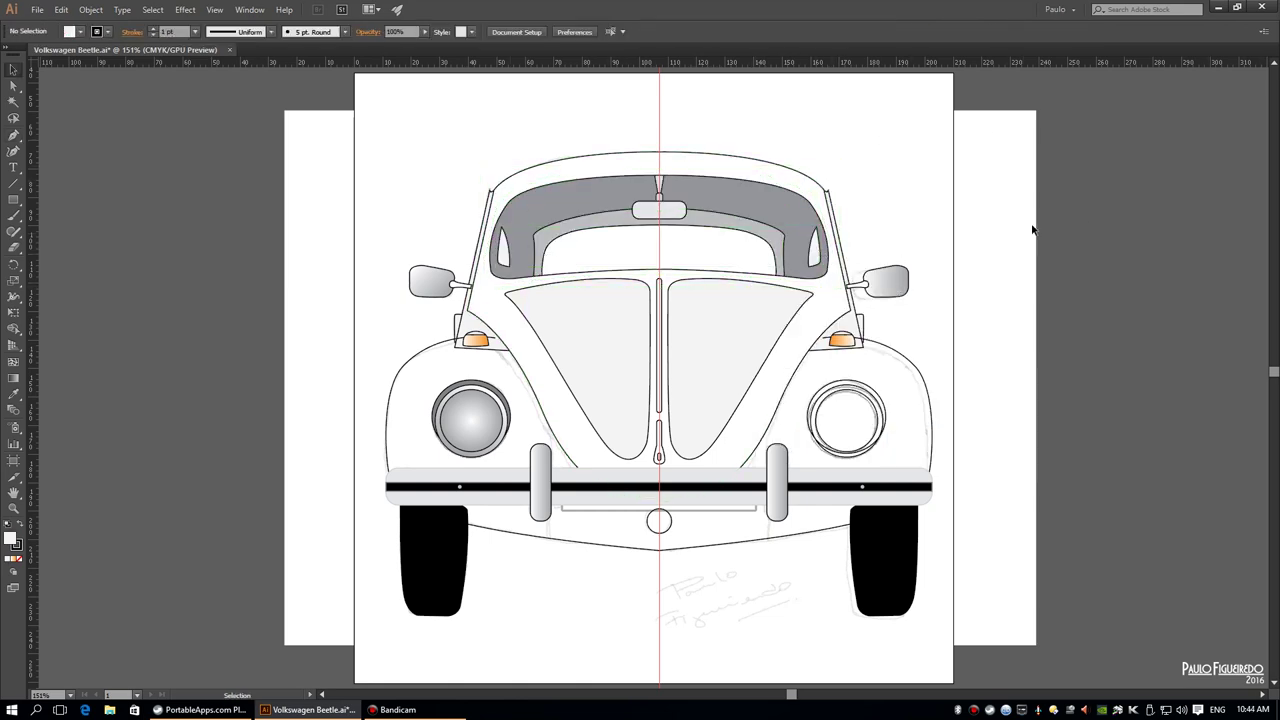
Give the right hood panel a grey-to-white gradient
{"action": "left_click", "coordinate": [771, 366]}
{"action": "key", "text": "period"}
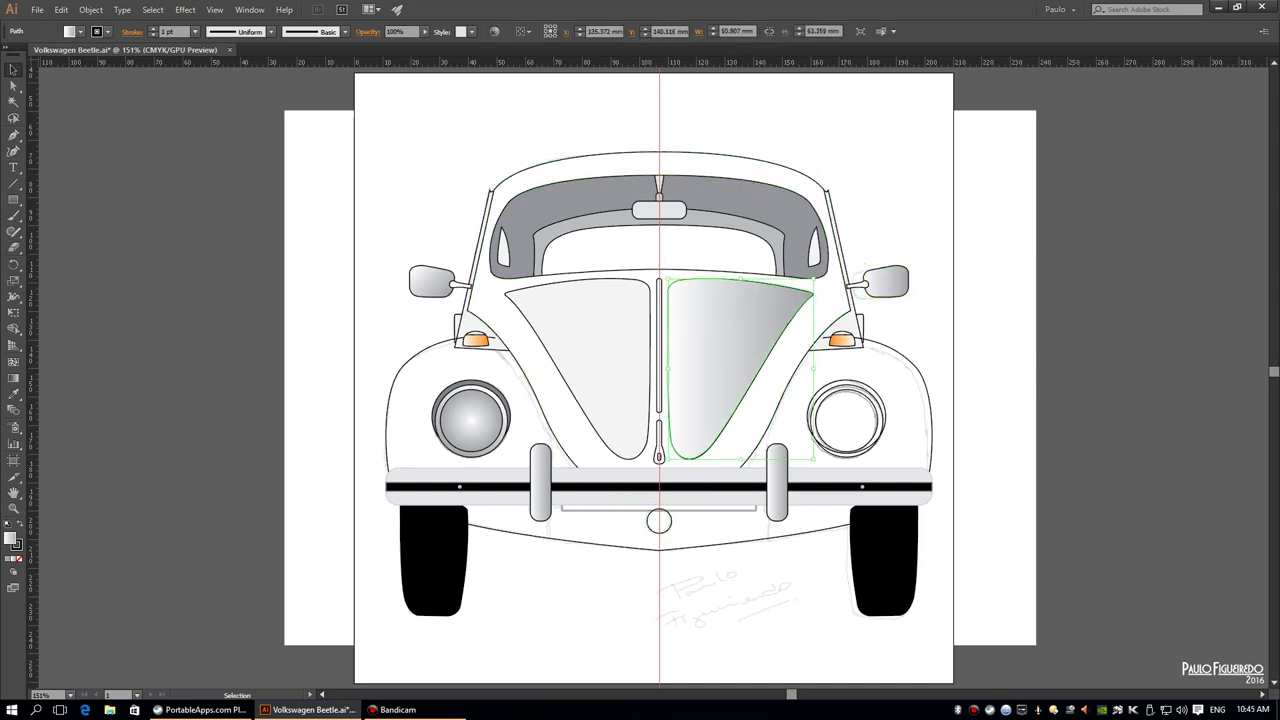
{"action": "left_click", "coordinate": [906, 186]}
{"action": "left_click", "coordinate": [839, 216]}
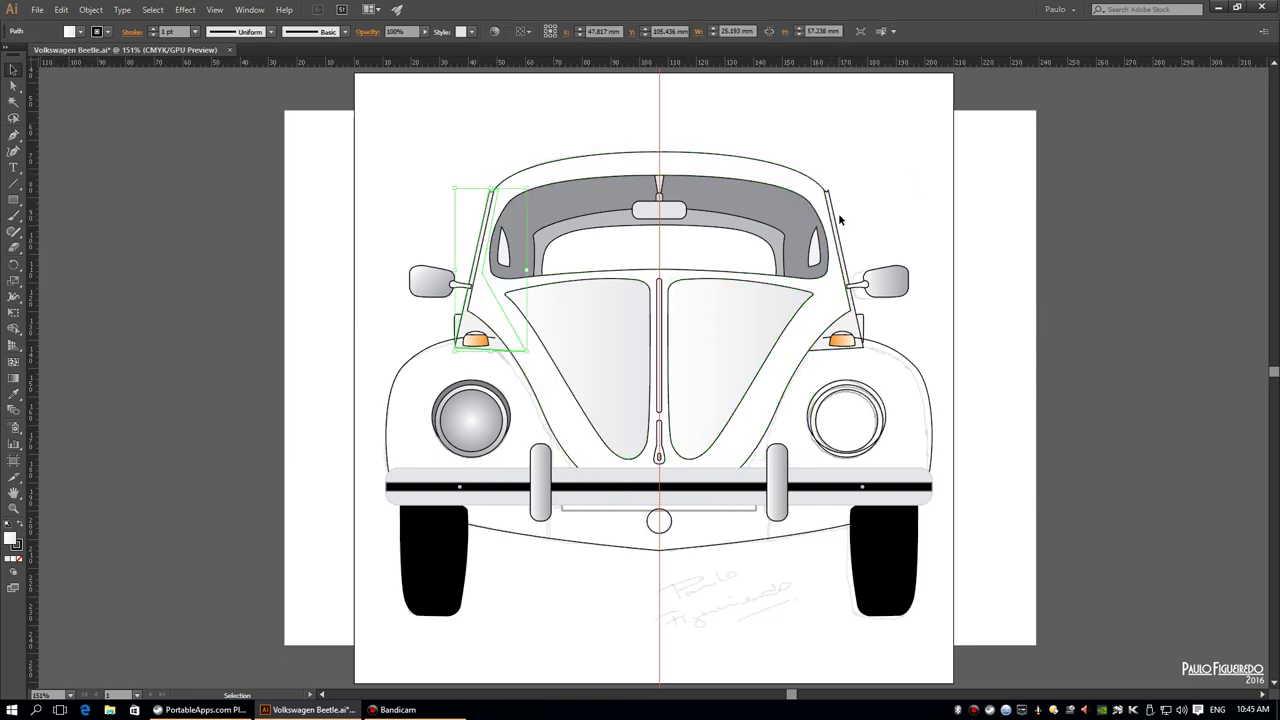
{"action": "right_click", "coordinate": [836, 216]}
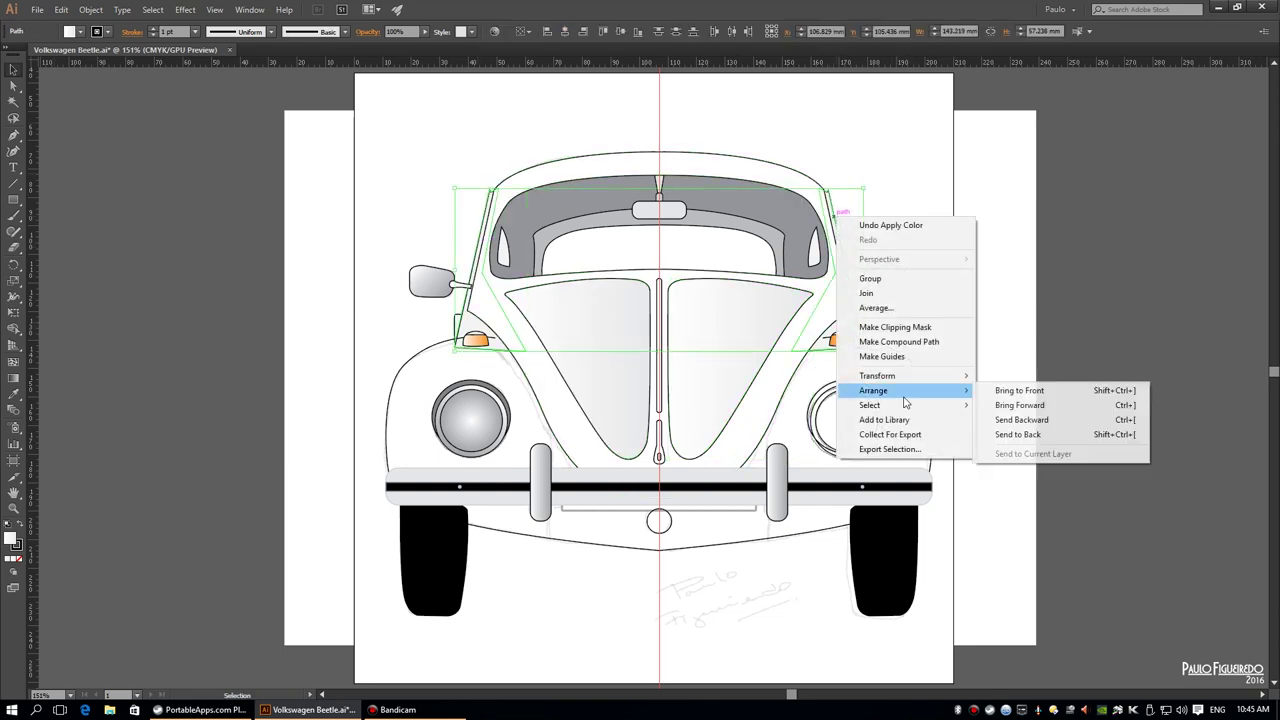
{"action": "left_click", "coordinate": [1045, 356]}
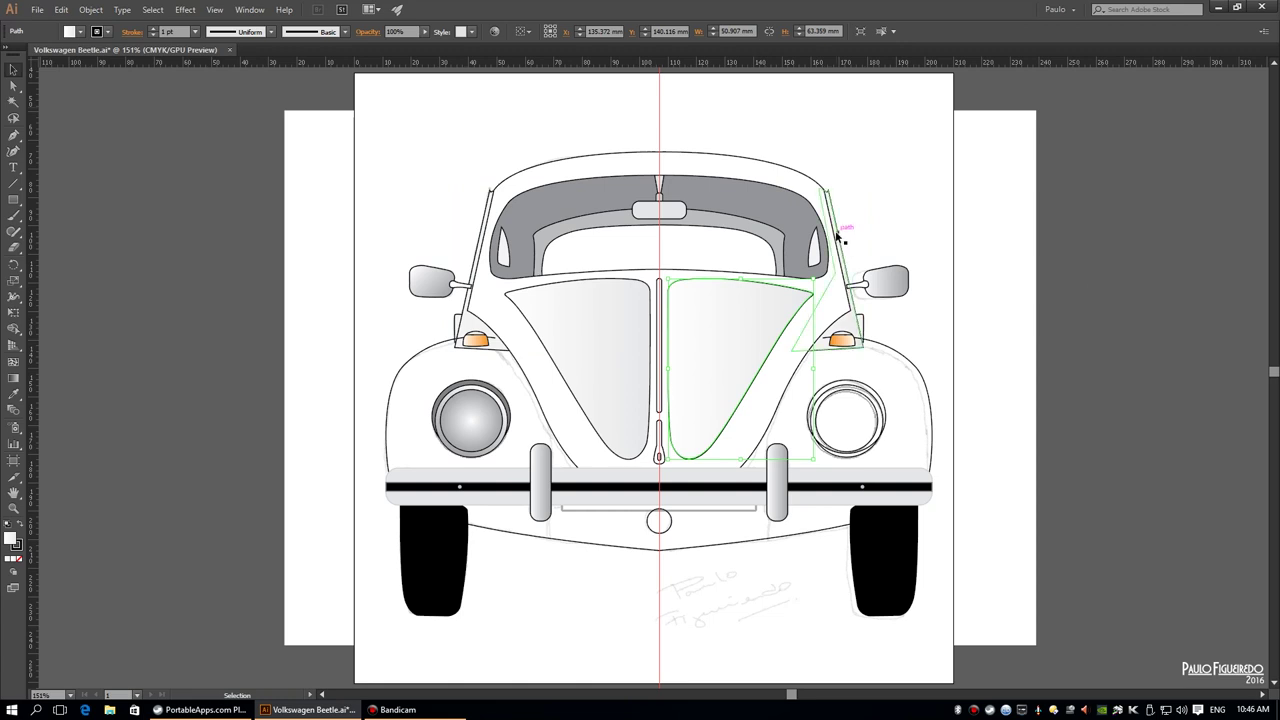
{"action": "left_click", "coordinate": [464, 176]}
Join the left and right fender outlines into a single path with Ctrl+J
{"action": "left_click", "coordinate": [475, 339]}
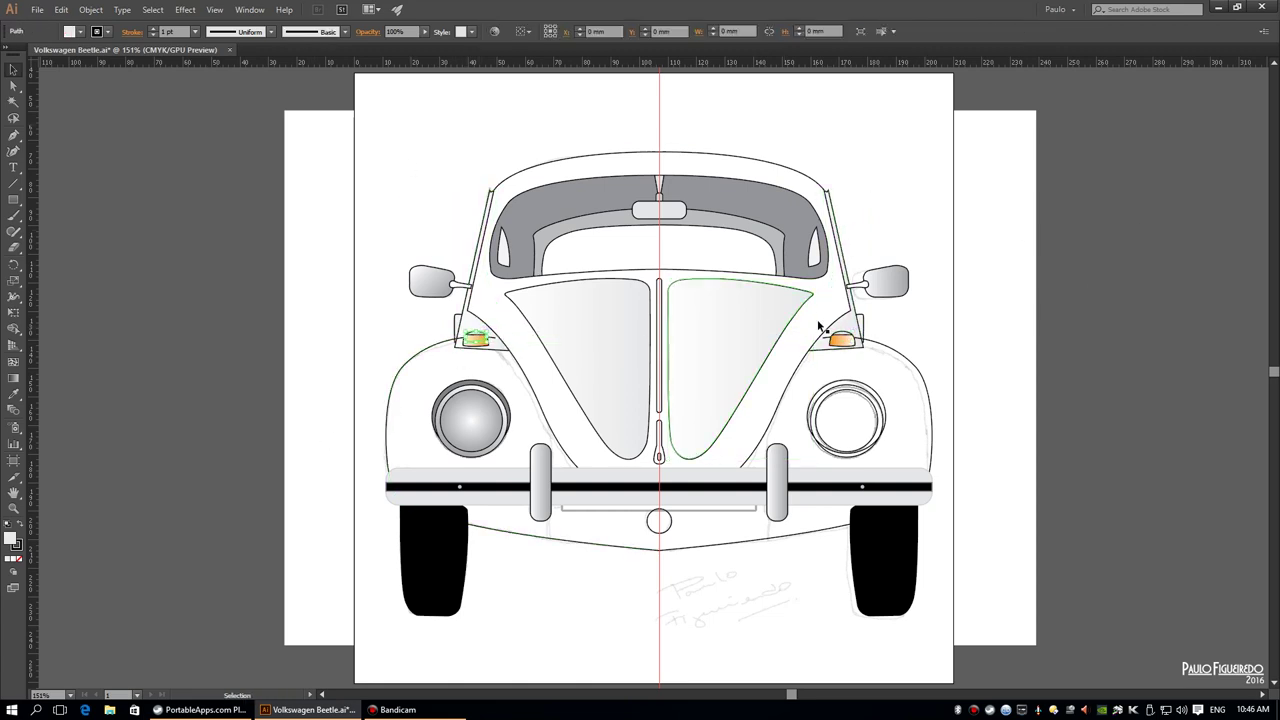
{"action": "left_click", "coordinate": [851, 355]}
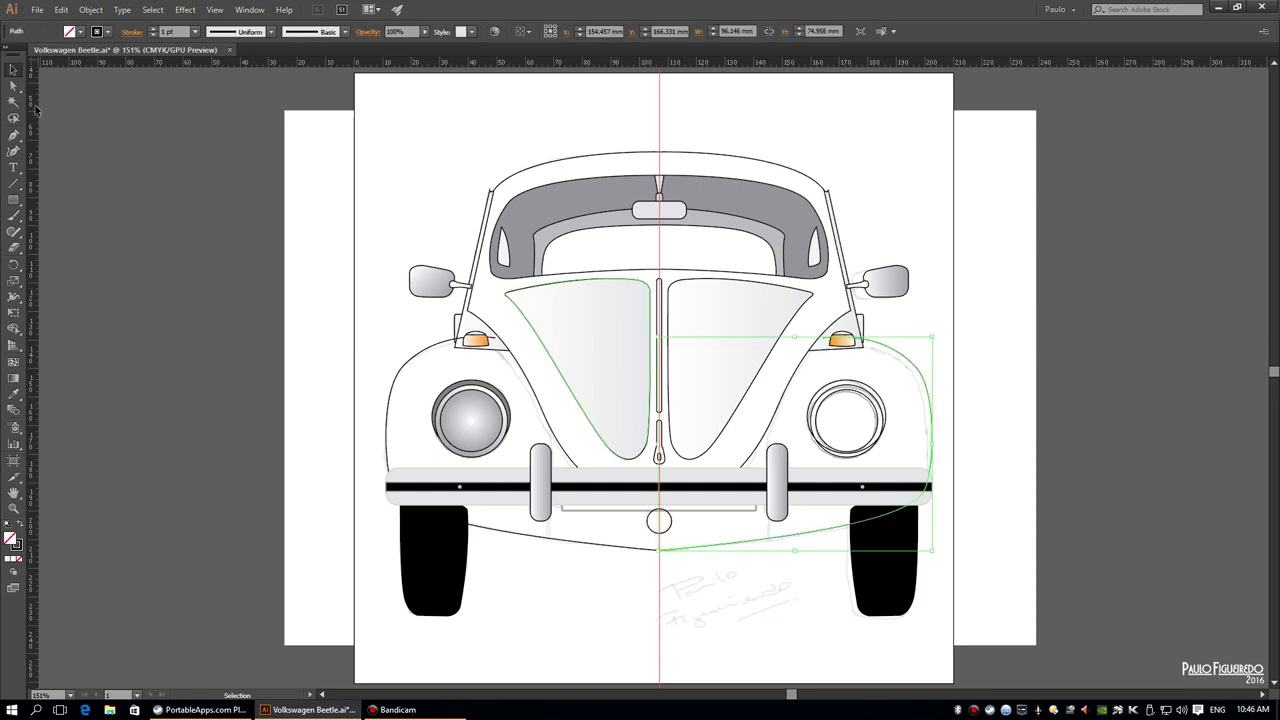
{"action": "left_click", "coordinate": [398, 370], "text": "shift"}
{"action": "key", "text": "ctrl+j"}
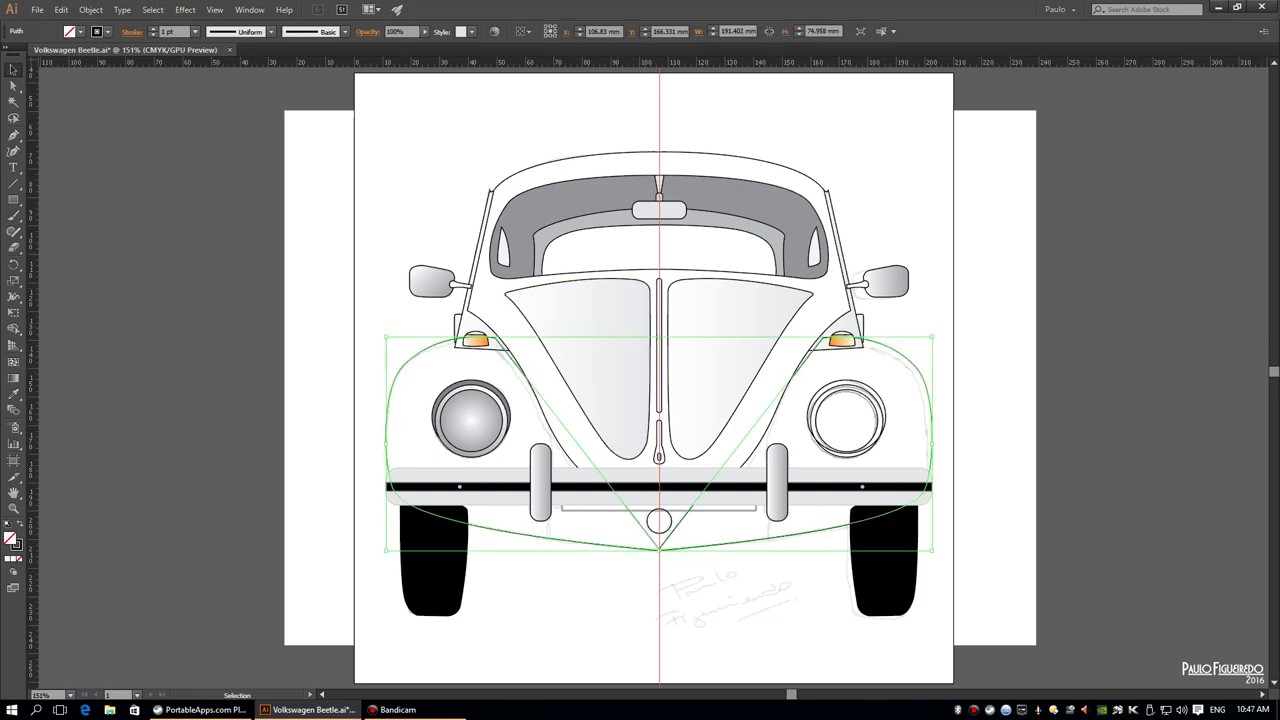
Delete the bottom-centre connecting segment and join the stroke endpoints at the V junction
{"action": "key", "text": "a"}
{"action": "scroll", "coordinate": [637, 516], "scroll_direction": "up", "scroll_amount": 5}
{"action": "mouse_move", "coordinate": [658, 468]}
{"action": "left_mouse_down"}
{"action": "mouse_move", "coordinate": [660, 268]}
{"action": "mouse_move", "coordinate": [658, 468]}
{"action": "left_mouse_up"}
{"action": "scroll", "coordinate": [700, 480], "scroll_direction": "up", "scroll_amount": 4}
{"action": "scroll", "coordinate": [700, 480], "scroll_direction": "up", "scroll_amount": 5}
{"action": "key", "text": "Delete"}
{"action": "key", "text": "ctrl+a"}
{"action": "key", "text": "ctrl+j"}
{"action": "mouse_move", "coordinate": [705, 357]}
{"action": "left_mouse_down"}
{"action": "mouse_move", "coordinate": [683, 352]}
{"action": "mouse_move", "coordinate": [954, 214]}
{"action": "left_mouse_up"}
Convert the body path's bottom-left corner into a smooth curve with the Anchor Point tool
{"action": "left_click", "coordinate": [13, 135]}
{"action": "key", "text": "ctrl+0"}
{"action": "left_click_drag", "start_coordinate": [405, 496], "coordinate": [432, 533]}
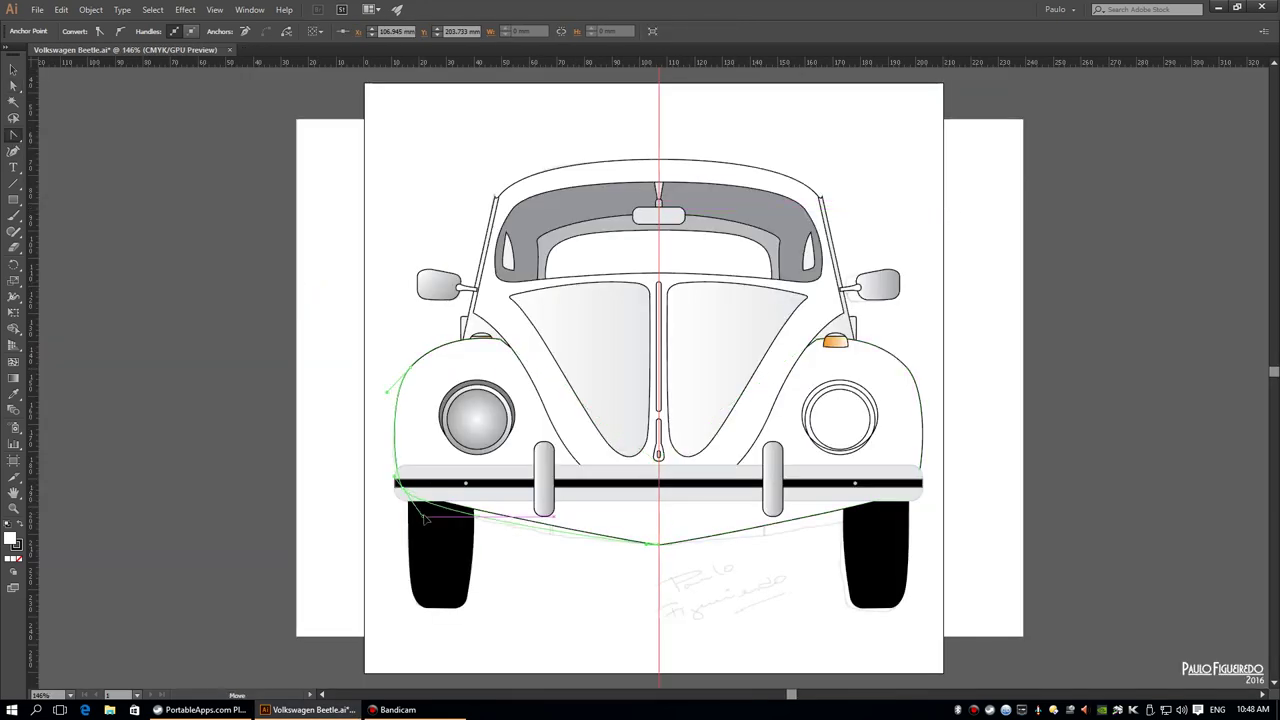
{"action": "key", "text": "a"}
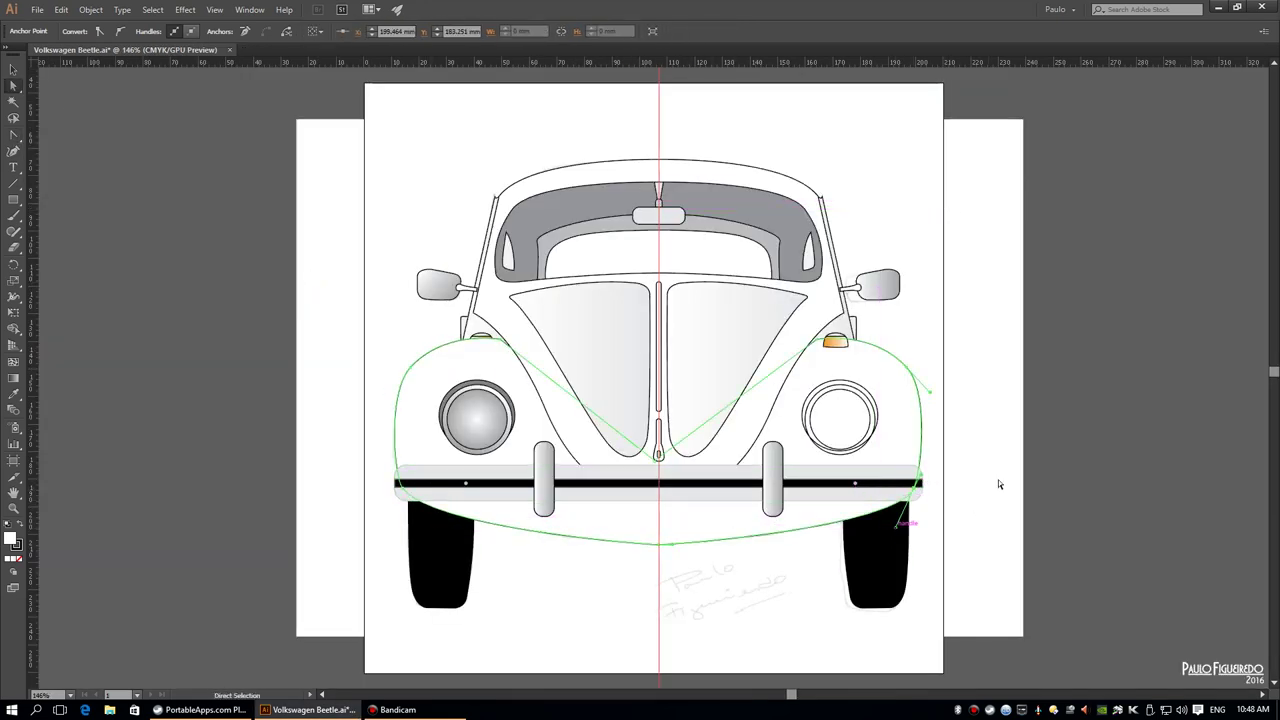
{"action": "left_click", "coordinate": [1089, 383]}
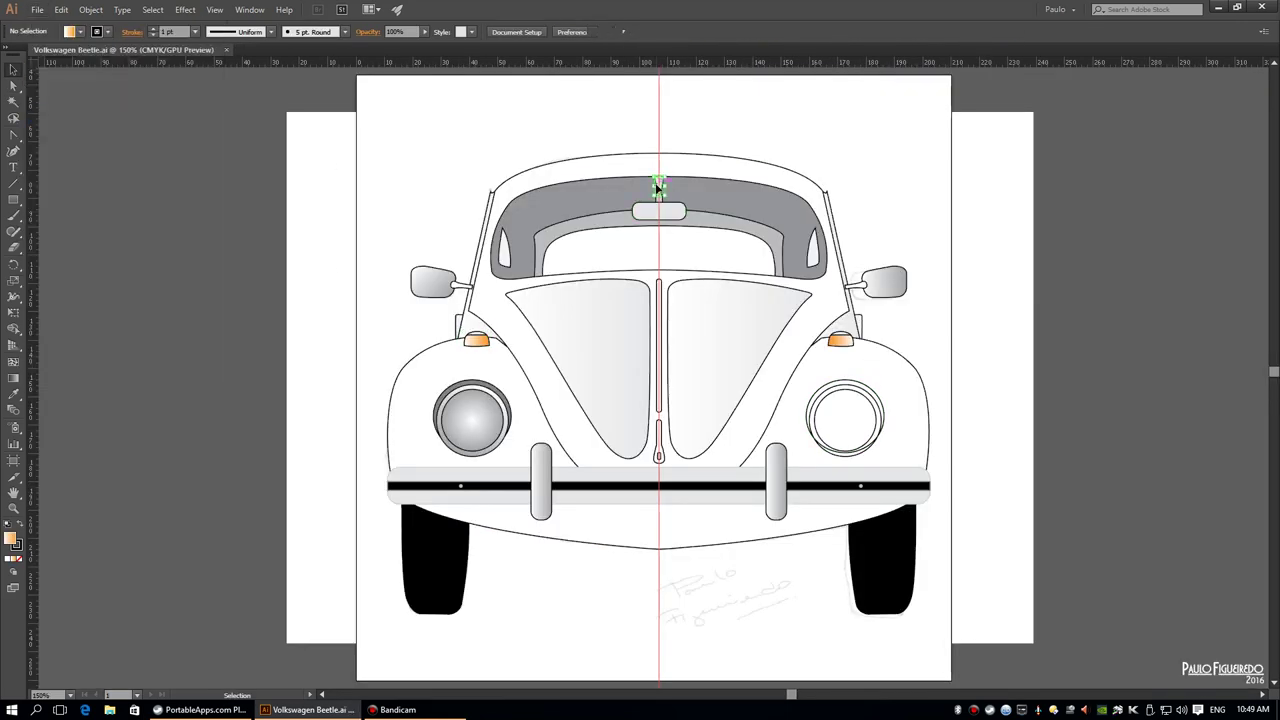
Check the small windshield-centre path and the hood handle path
{"action": "left_click", "coordinate": [658, 188]}
{"action": "left_click", "coordinate": [1133, 197]}
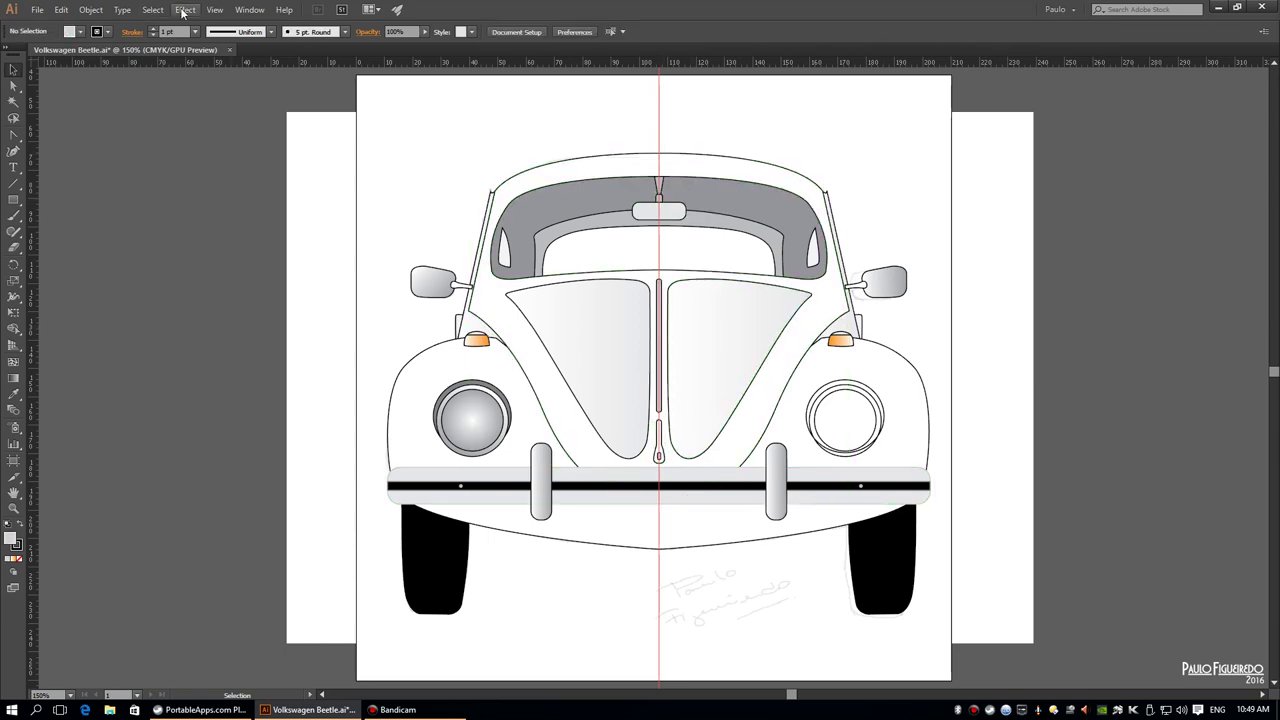
{"action": "left_click", "coordinate": [659, 440]}
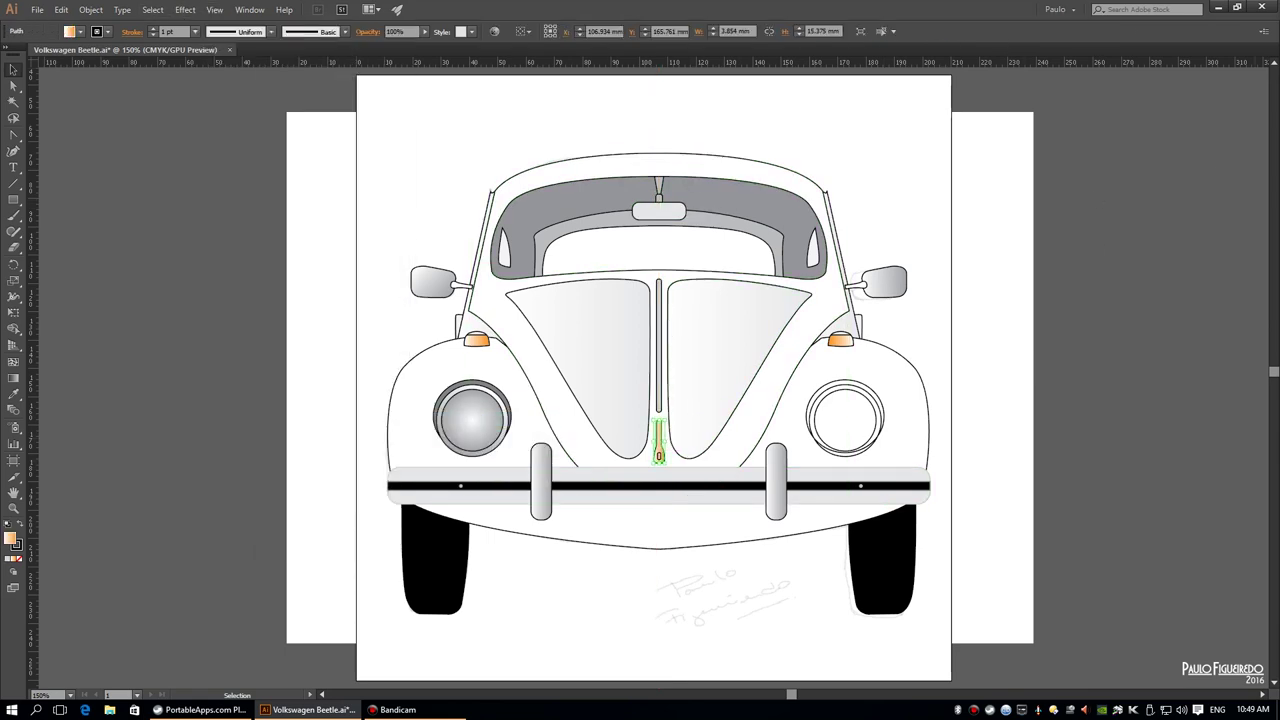
{"action": "left_click", "coordinate": [946, 443]}
Drag the body outline's bottom anchor handles so the bottom becomes one smooth curve
{"action": "key", "text": "a"}
{"action": "left_click", "coordinate": [694, 546]}
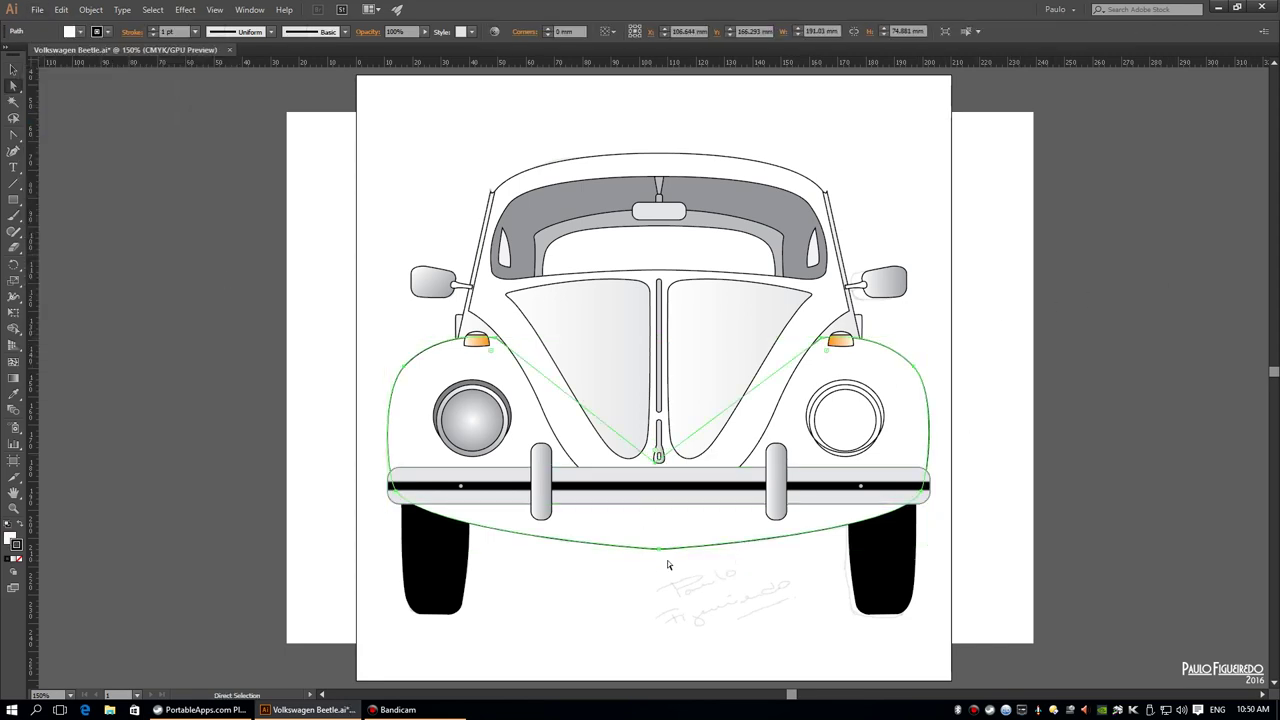
{"action": "left_click", "coordinate": [658, 548]}
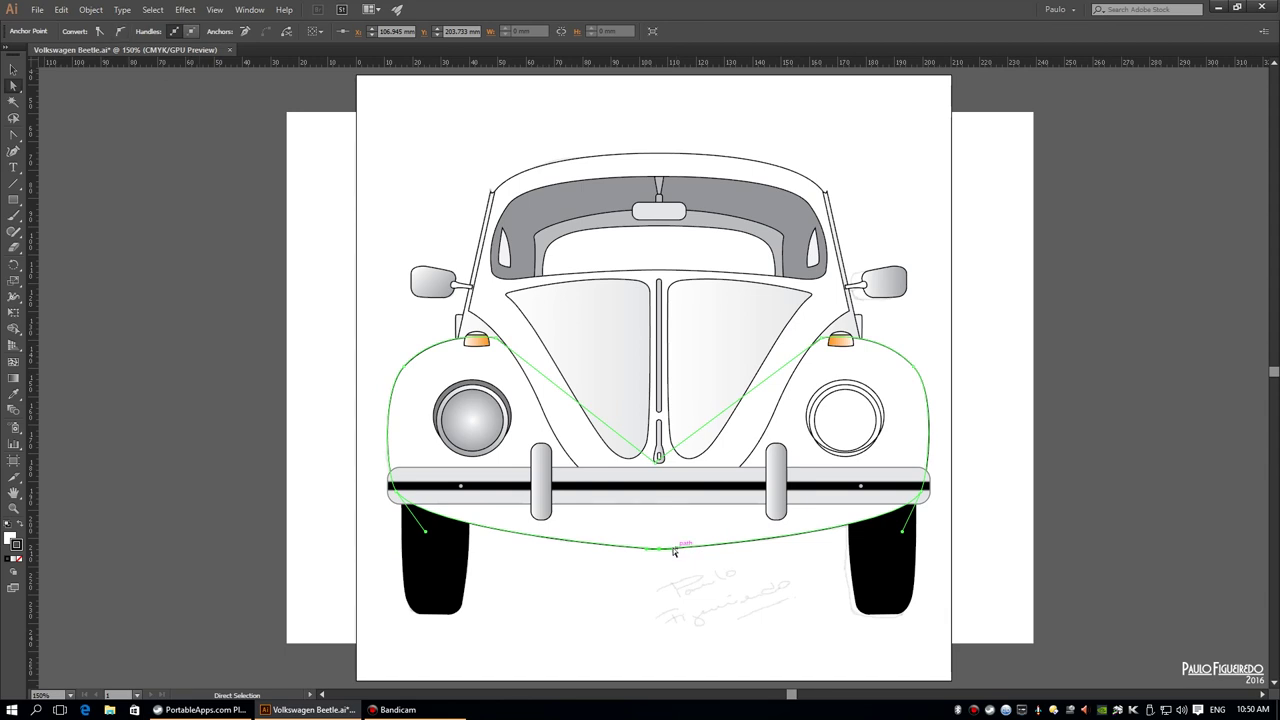
{"action": "left_click_drag", "start_coordinate": [674, 551], "coordinate": [583, 551]}
{"action": "left_click", "coordinate": [1039, 338]}
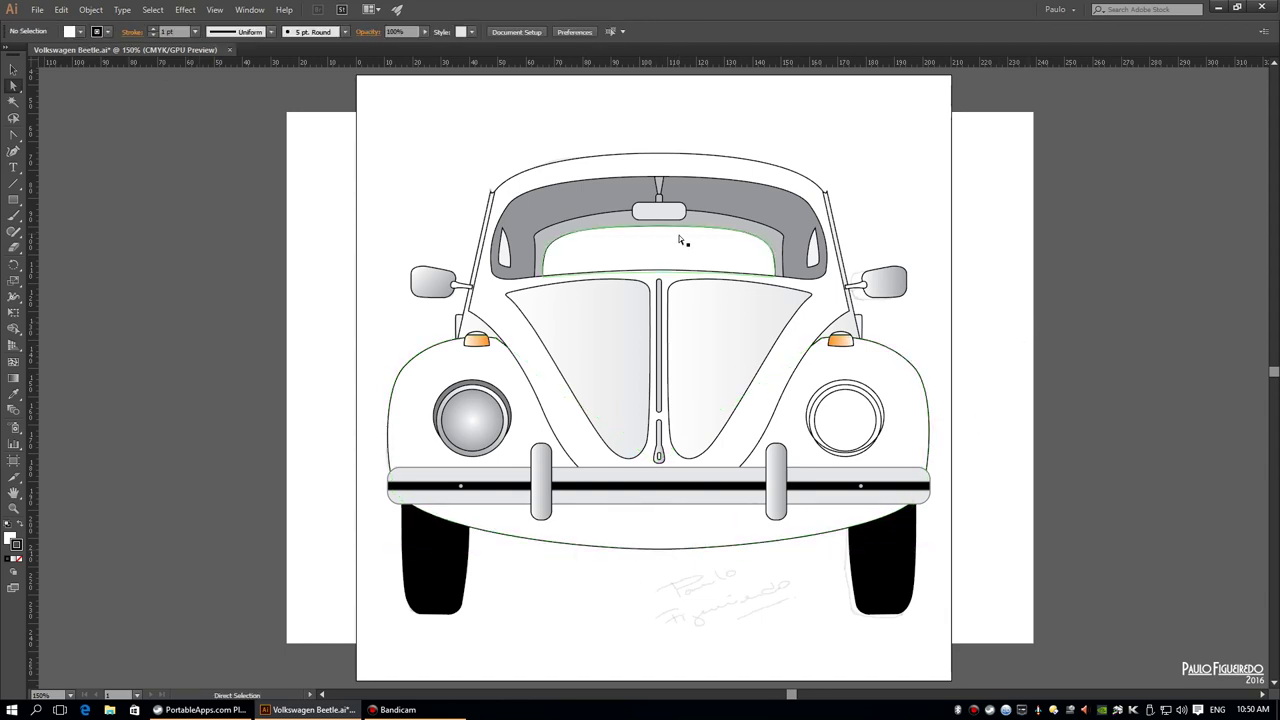
{"action": "left_click", "coordinate": [84, 118]}
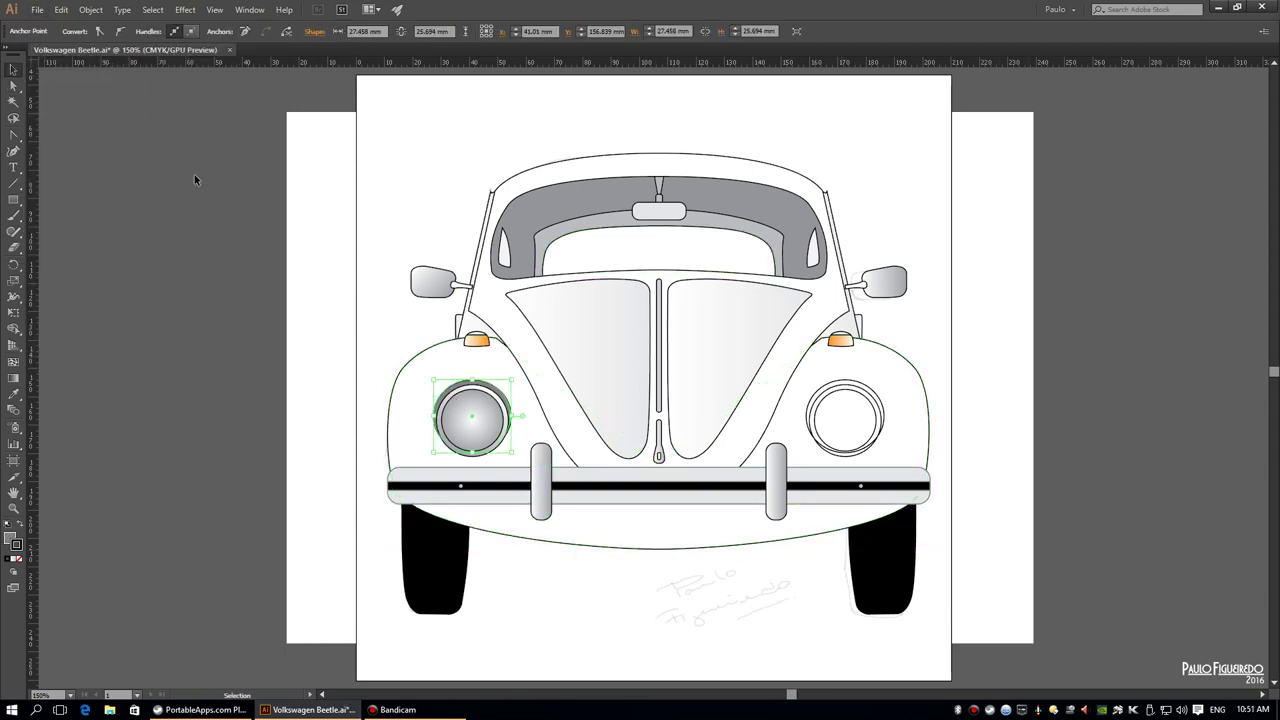
Set the left headlight lens ellipse to 21.75 mm width and height, revealing a grey ring
{"action": "key", "text": "ctrl+plus"}
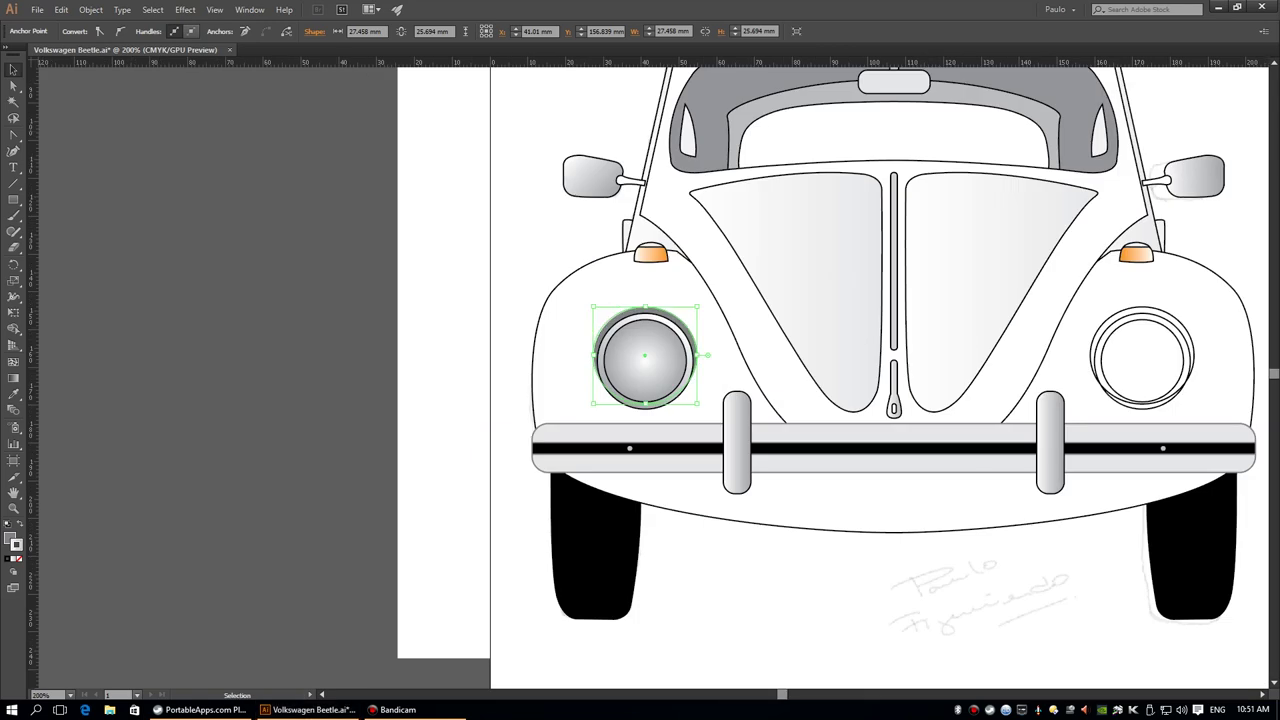
{"action": "left_click", "coordinate": [641, 290]}
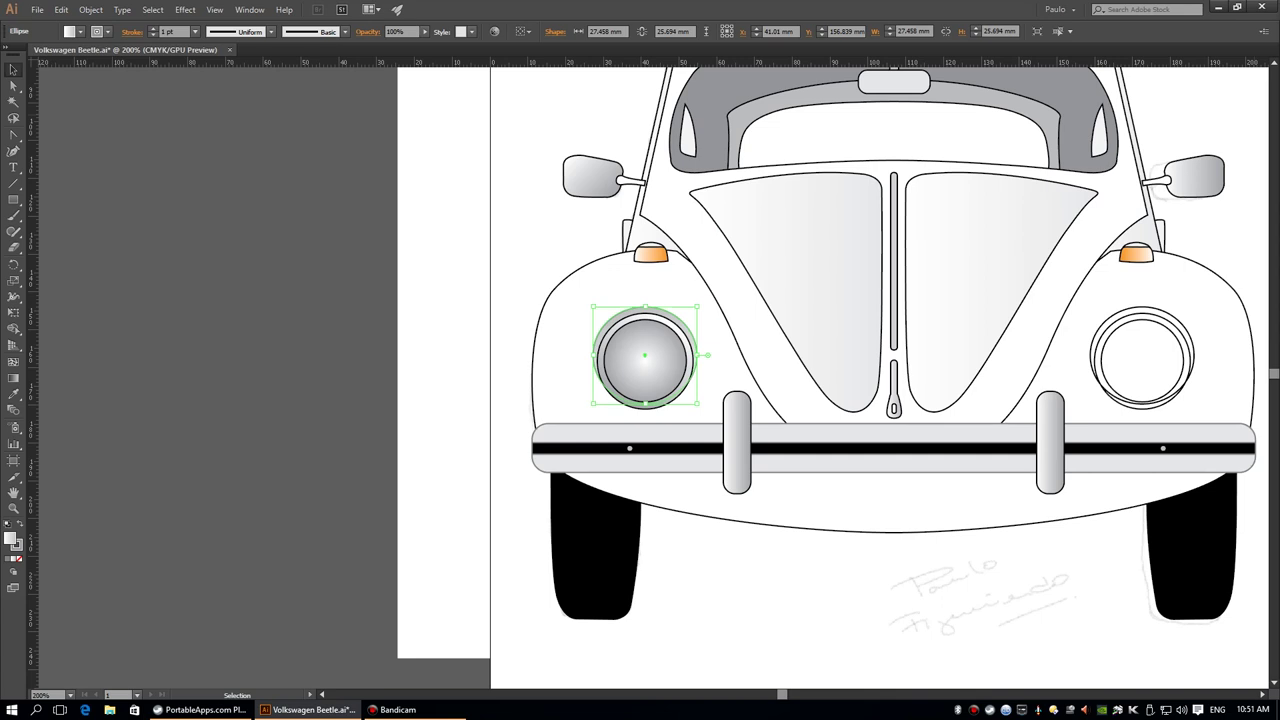
{"action": "left_click_drag", "start_coordinate": [697, 354], "coordinate": [697, 354]}
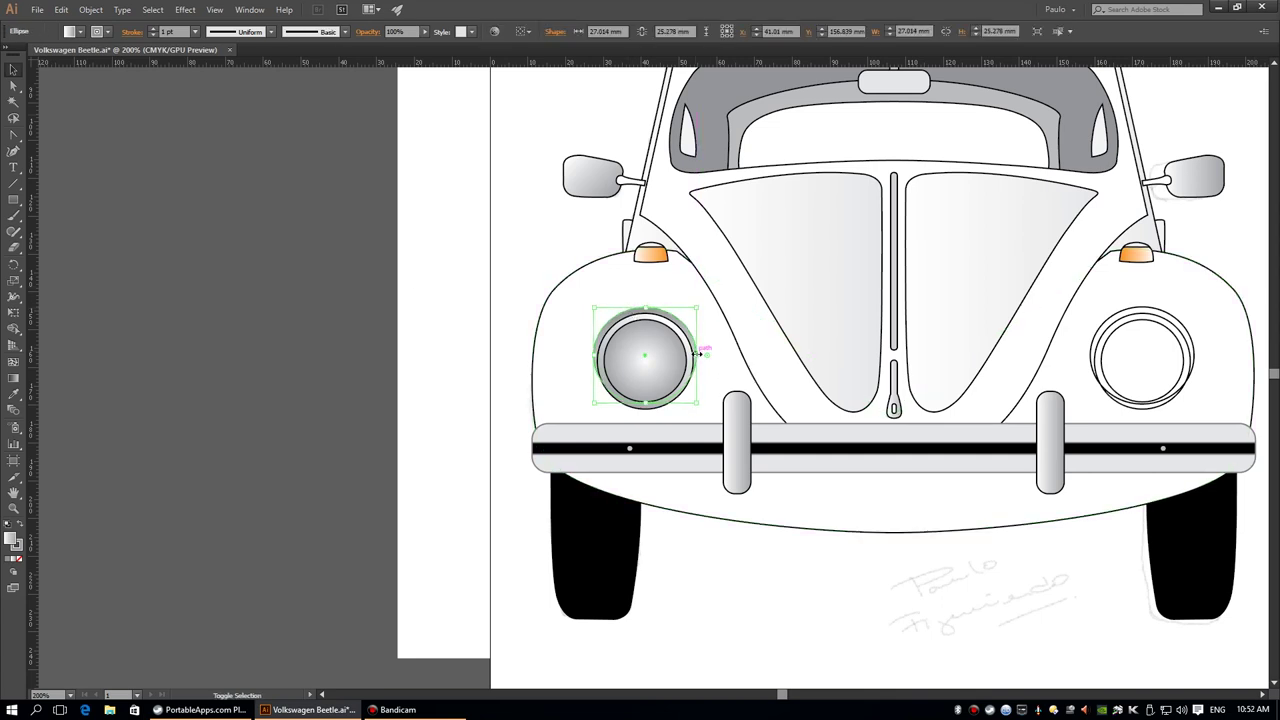
{"action": "left_click", "coordinate": [1123, 314]}
{"action": "left_click", "coordinate": [677, 323]}
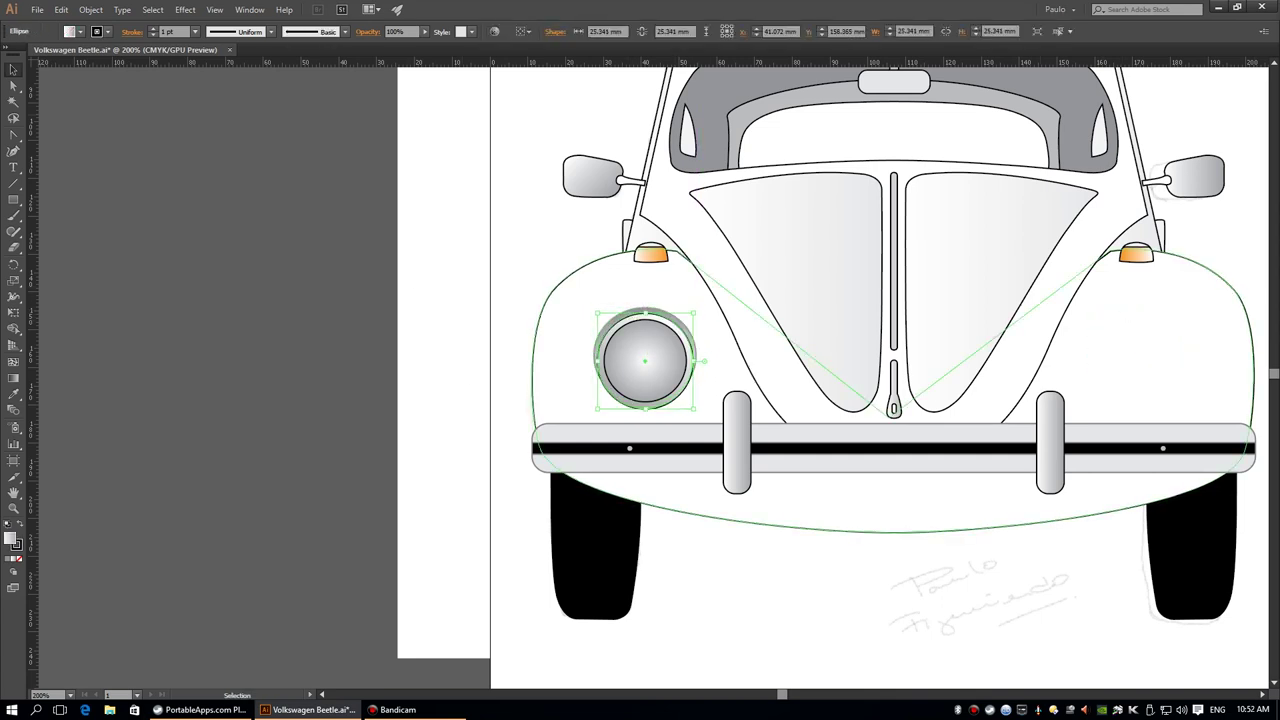
{"action": "key", "text": "ctrl+z"}
{"action": "key", "text": "ctrl+z"}
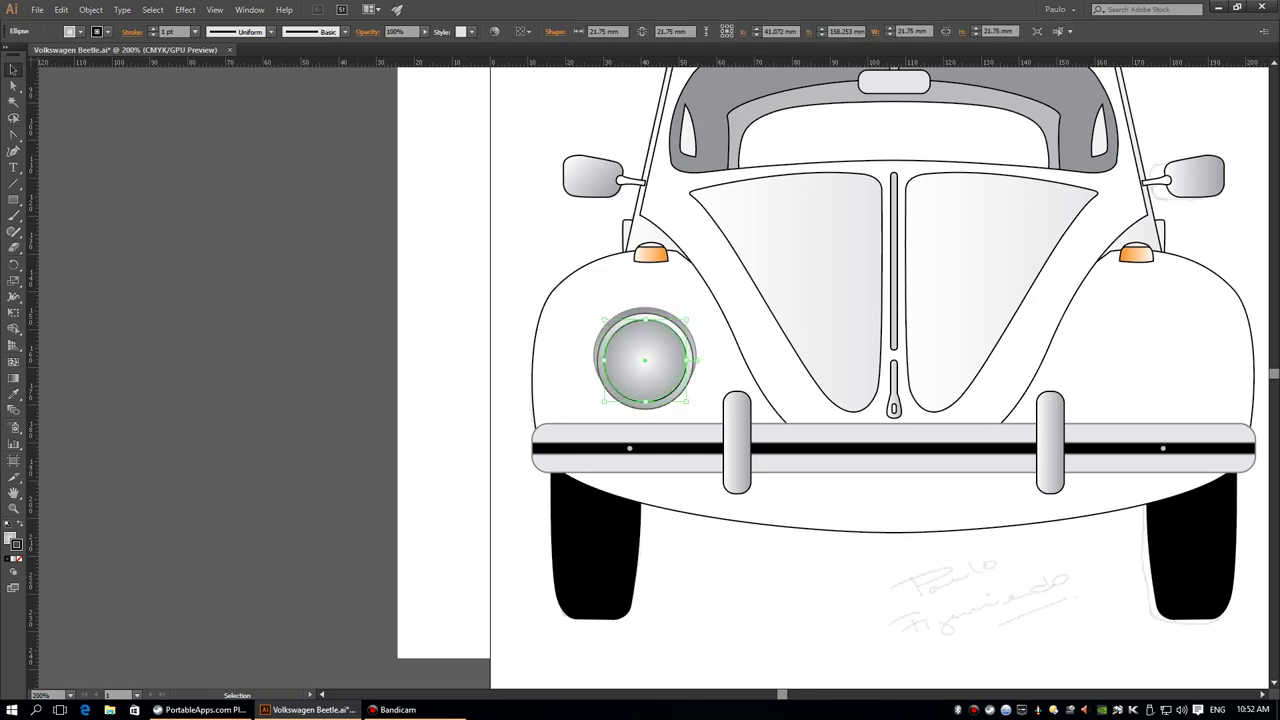
{"action": "key", "text": "ctrl+minus"}
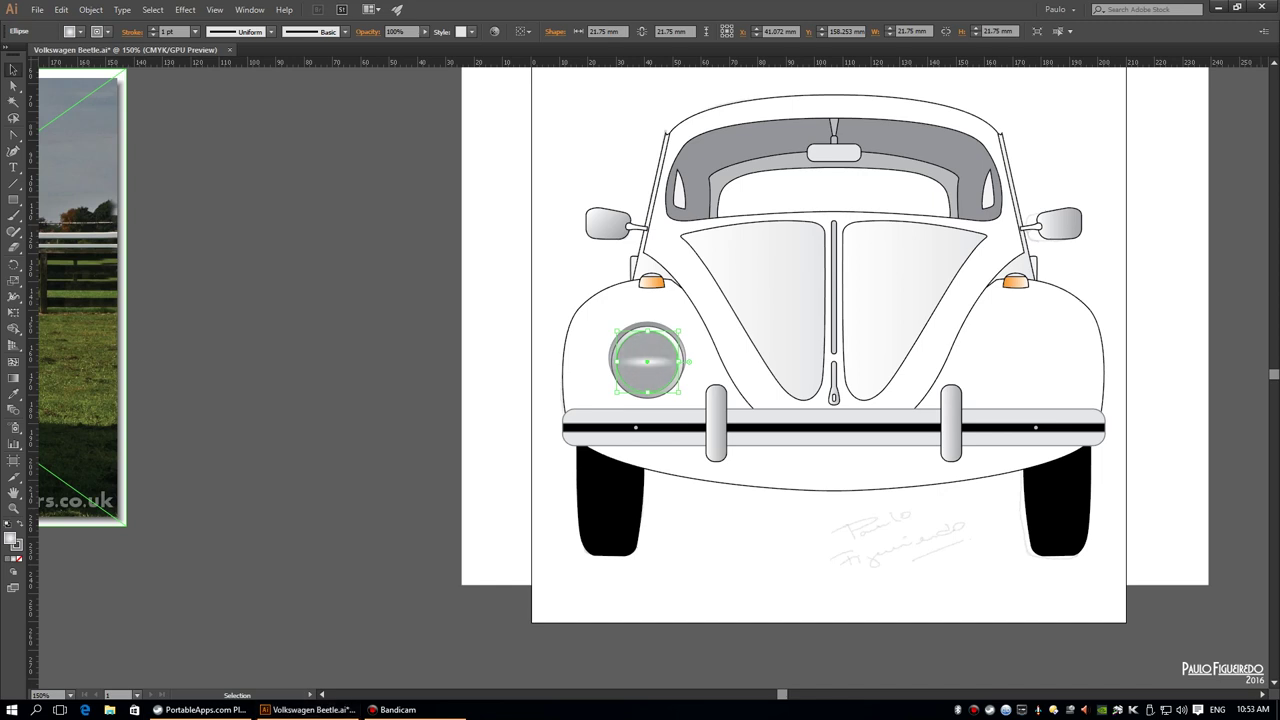
{"action": "left_click", "coordinate": [498, 279]}
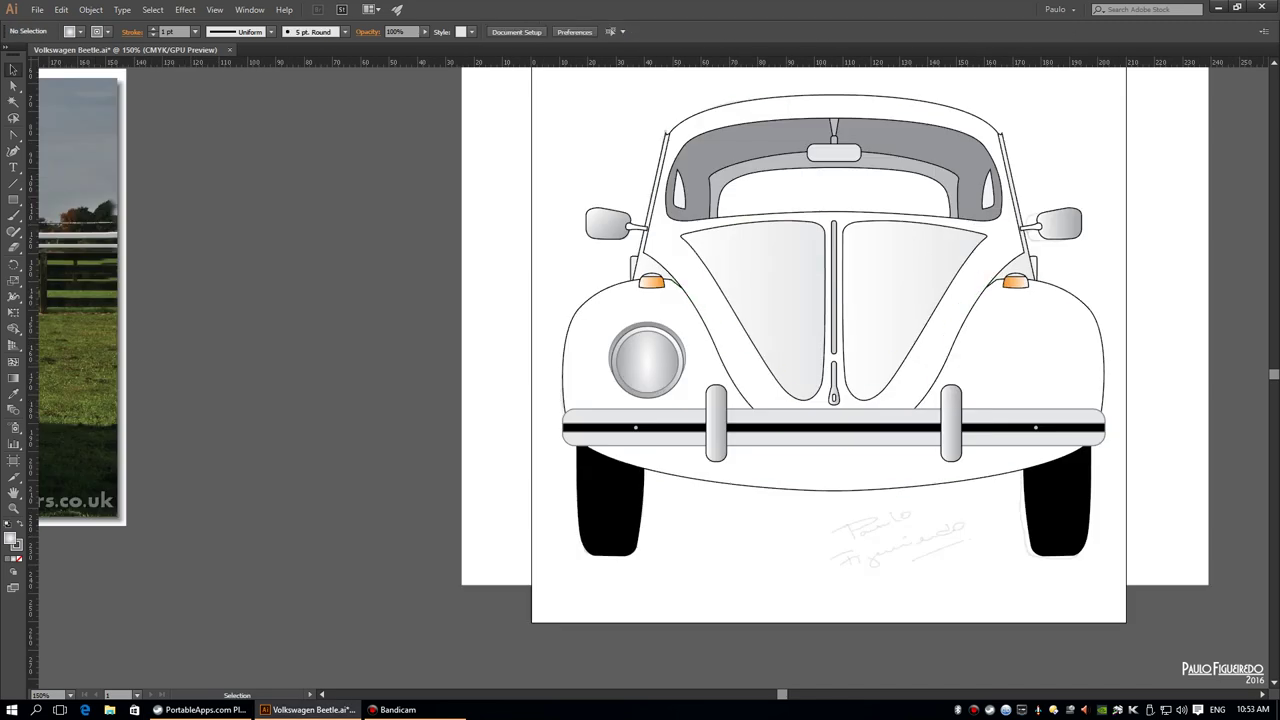
Round the grey rectangle's corners and send it backward behind the orange turn-signal lamp
{"action": "left_click_drag", "start_coordinate": [1216, 251], "coordinate": [1052, 300]}
{"action": "key", "text": "ctrl+y"}
{"action": "key", "text": "ctrl+y"}
{"action": "mouse_move", "coordinate": [412, 300]}
{"action": "left_mouse_down"}
{"action": "mouse_move", "coordinate": [567, 378]}
{"action": "mouse_move", "coordinate": [742, 370]}
{"action": "left_mouse_up"}
{"action": "left_click_drag", "start_coordinate": [560, 352], "coordinate": [570, 355]}
{"action": "right_click", "coordinate": [663, 300]}
{"action": "left_click", "coordinate": [857, 520]}
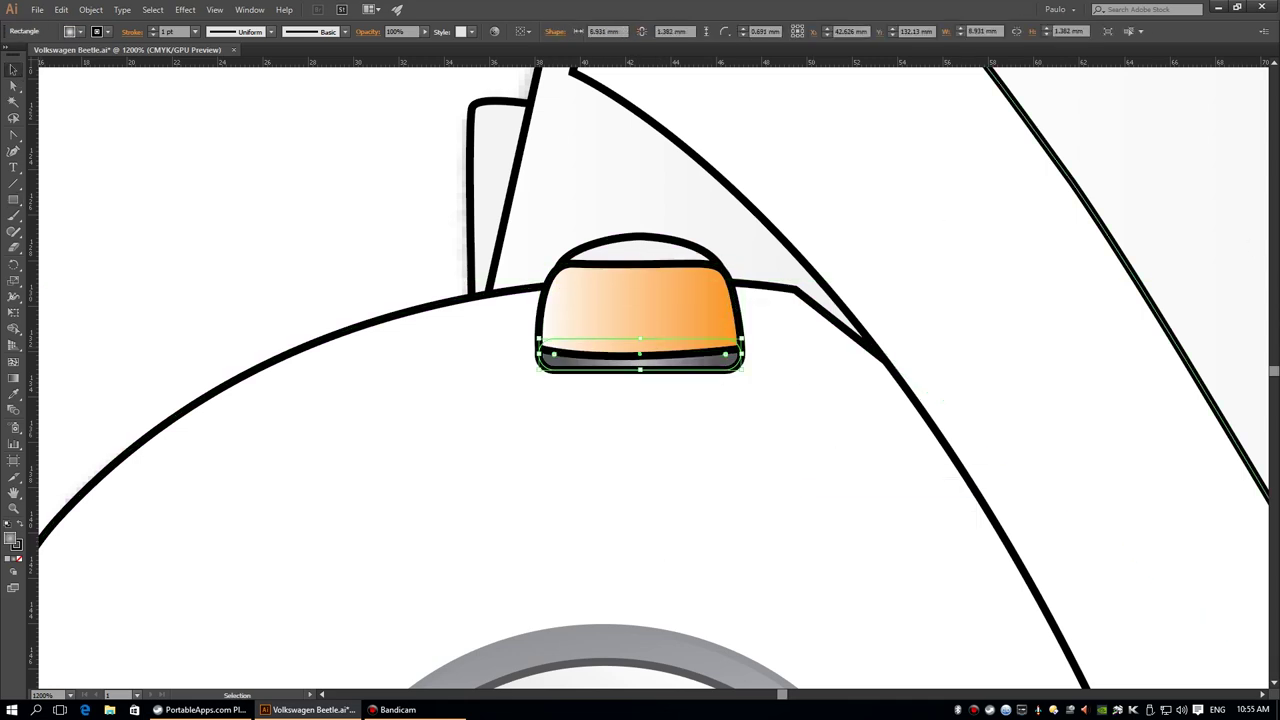
{"action": "left_click", "coordinate": [333, 244]}
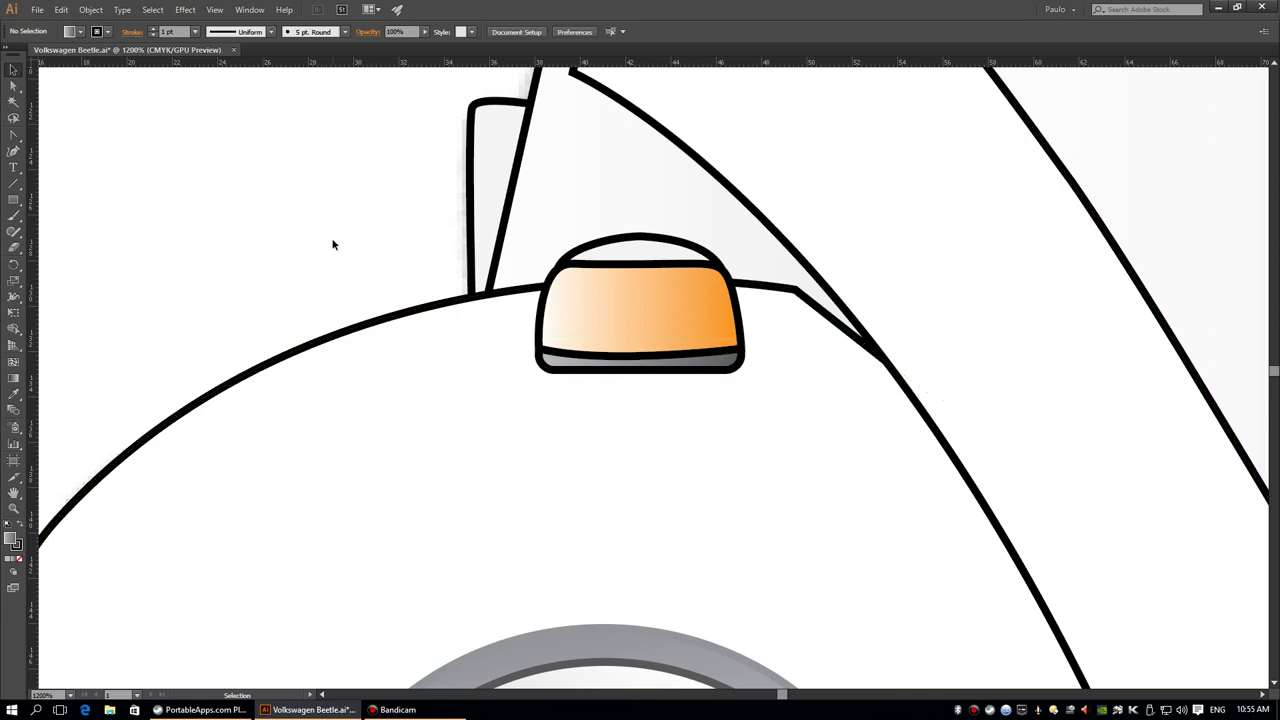
Extend the grey base's bottom edge downward and move it up beneath the orange lamp
{"action": "key", "text": "ctrl+0"}
{"action": "left_click_drag", "start_coordinate": [815, 315], "coordinate": [870, 360]}
{"action": "key", "text": "a"}
{"action": "left_click", "coordinate": [306, 386]}
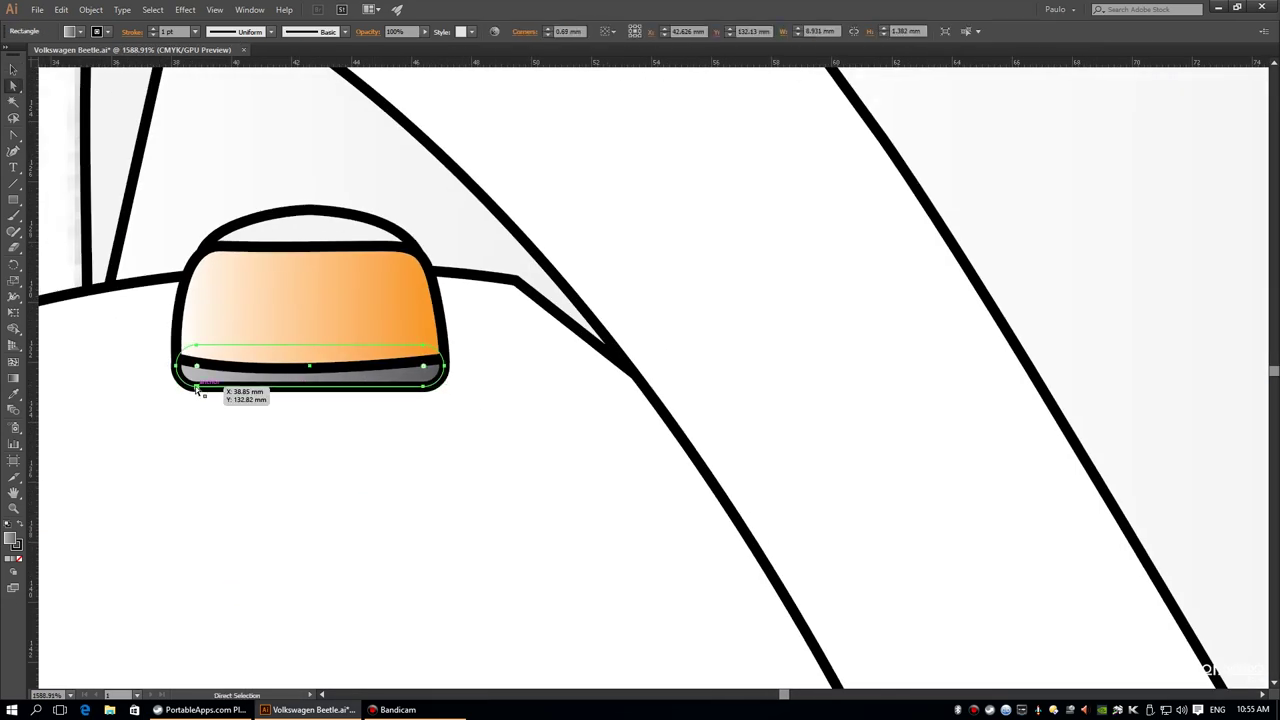
{"action": "left_click_drag", "start_coordinate": [197, 389], "coordinate": [199, 402]}
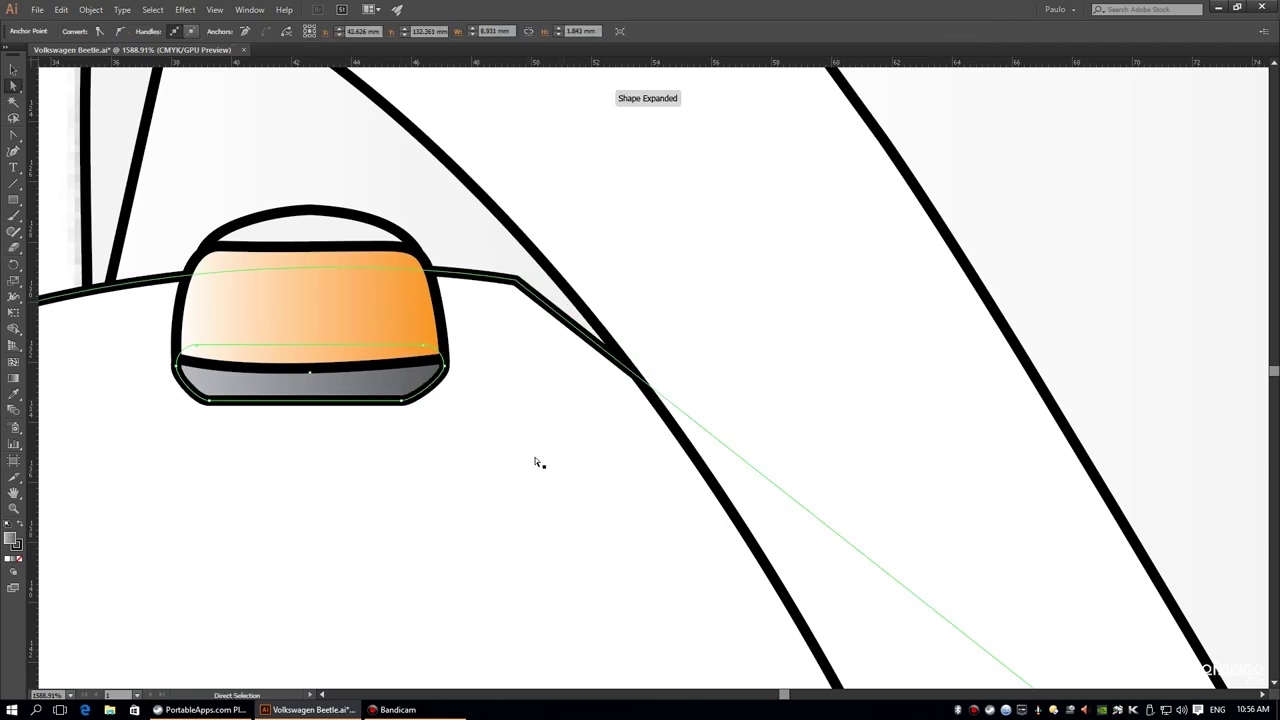
{"action": "key", "text": "v"}
{"action": "left_click_drag", "start_coordinate": [444, 397], "coordinate": [472, 386]}
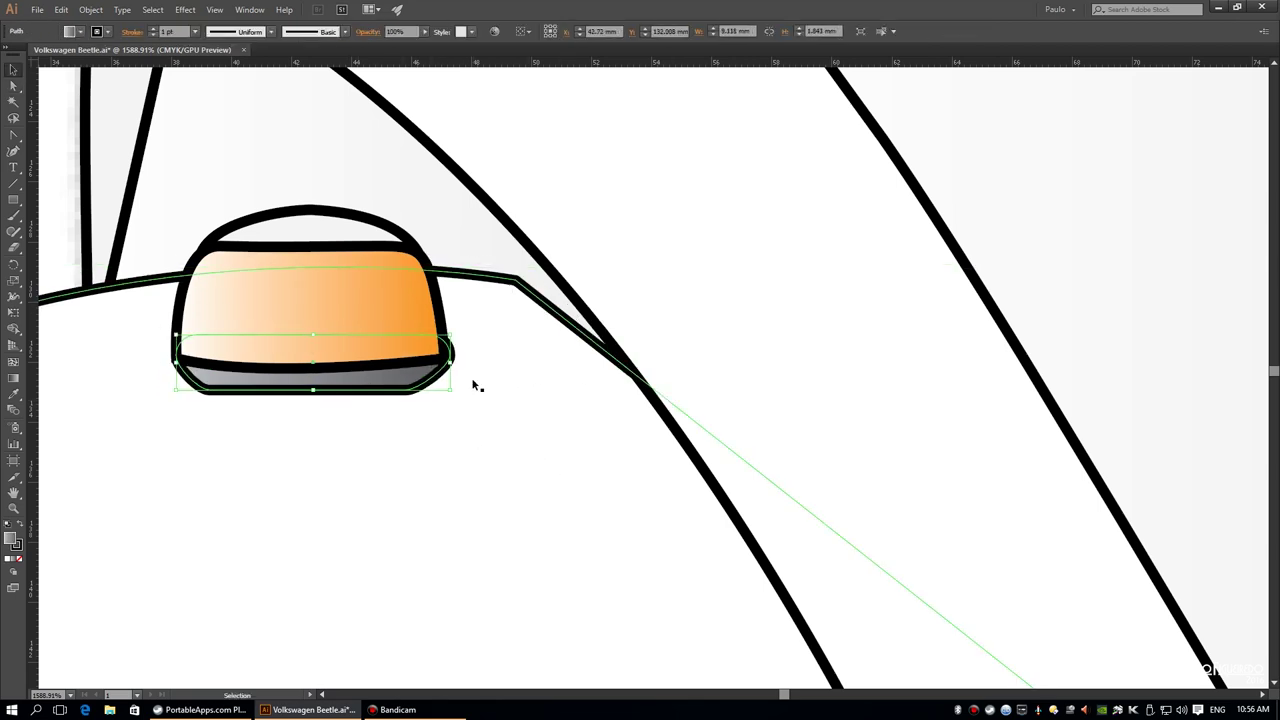
{"action": "scroll", "coordinate": [640, 375], "scroll_direction": "down", "scroll_amount": 1}
{"action": "scroll", "coordinate": [640, 375], "scroll_direction": "down", "scroll_amount": 5}
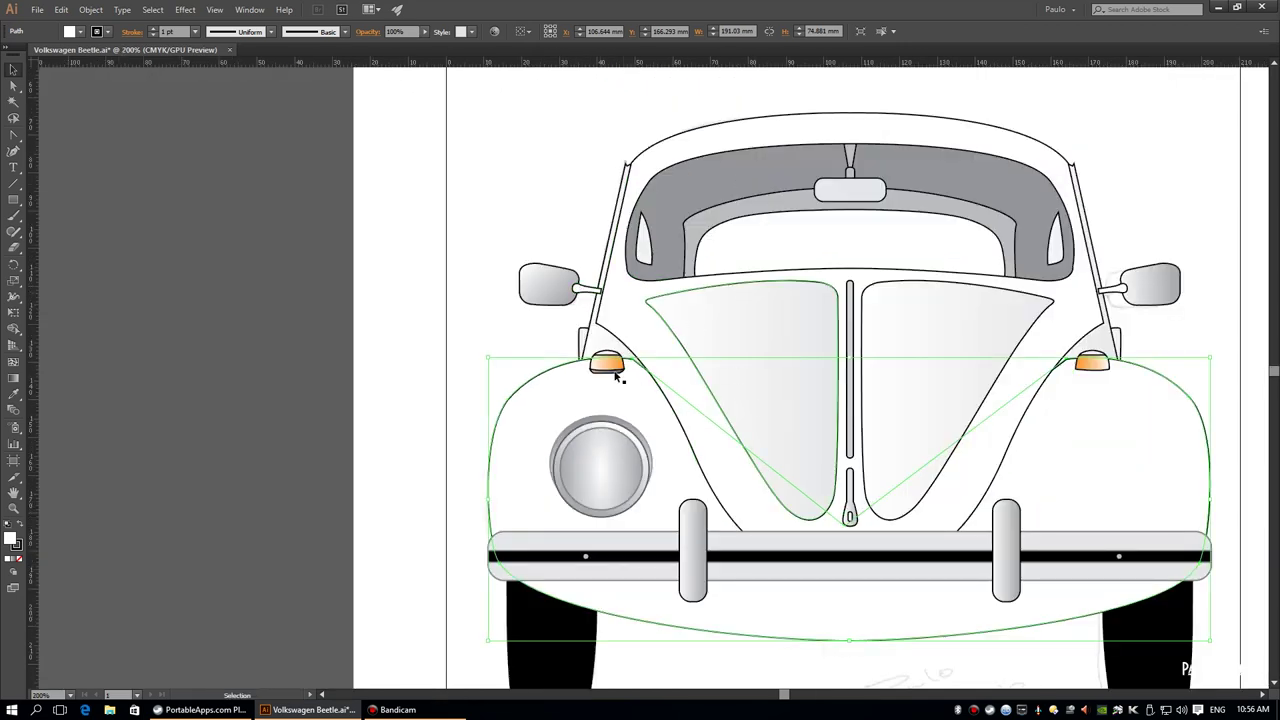
{"action": "scroll", "coordinate": [637, 377], "scroll_direction": "up", "scroll_amount": 5}
{"action": "right_click", "coordinate": [690, 440]}
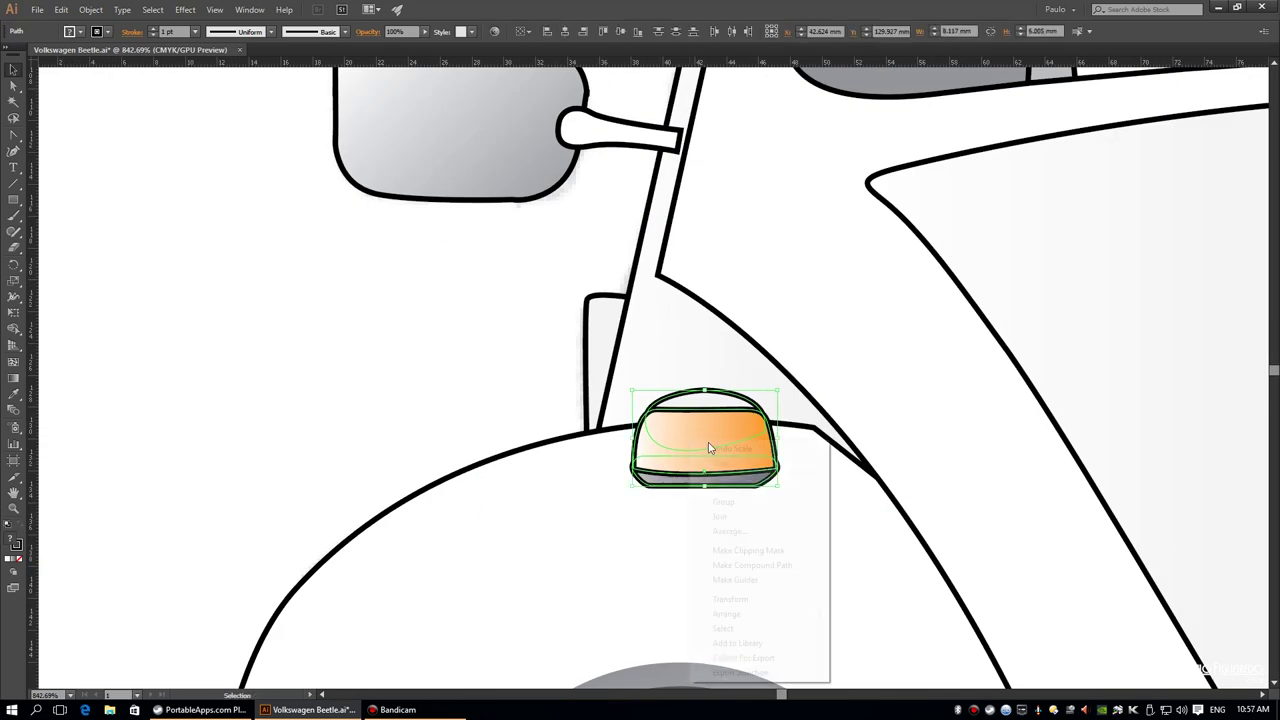
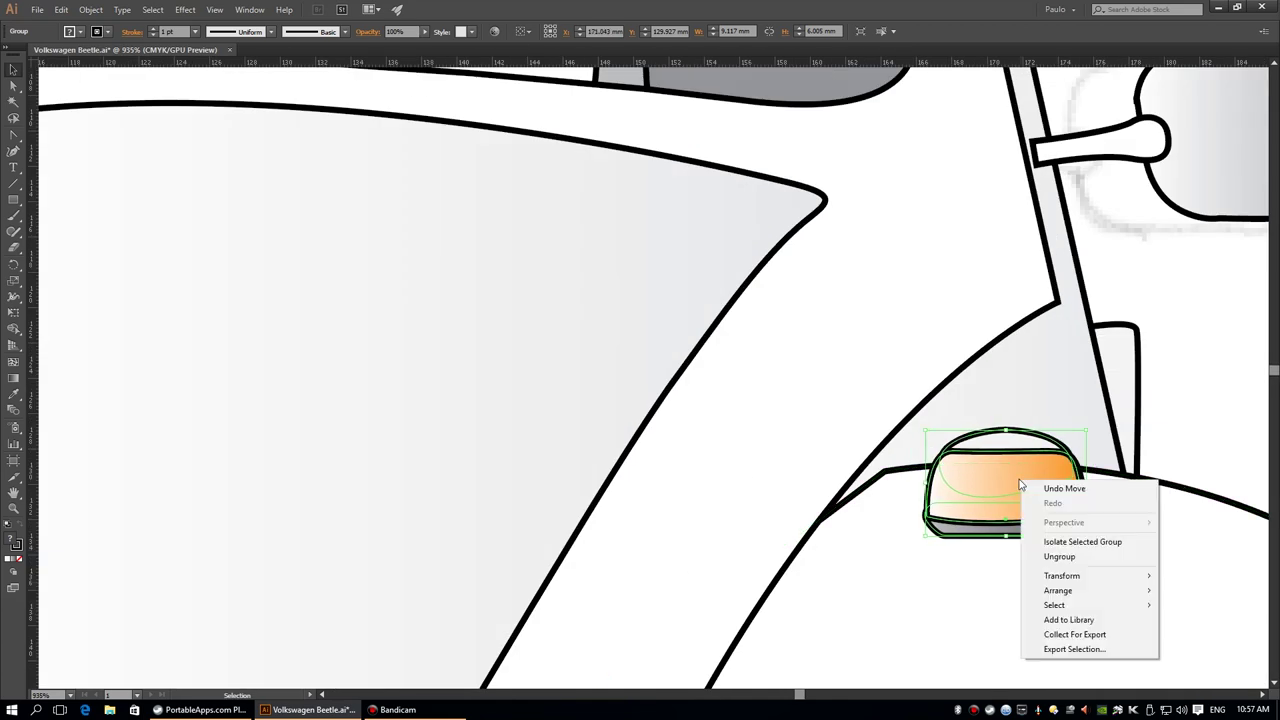
Hide the selected turn-signal group, then show all hidden objects again
{"action": "left_click", "coordinate": [90, 9]}
{"action": "left_click", "coordinate": [922, 354]}
{"action": "key", "text": "ctrl+3"}
{"action": "left_click", "coordinate": [61, 9]}
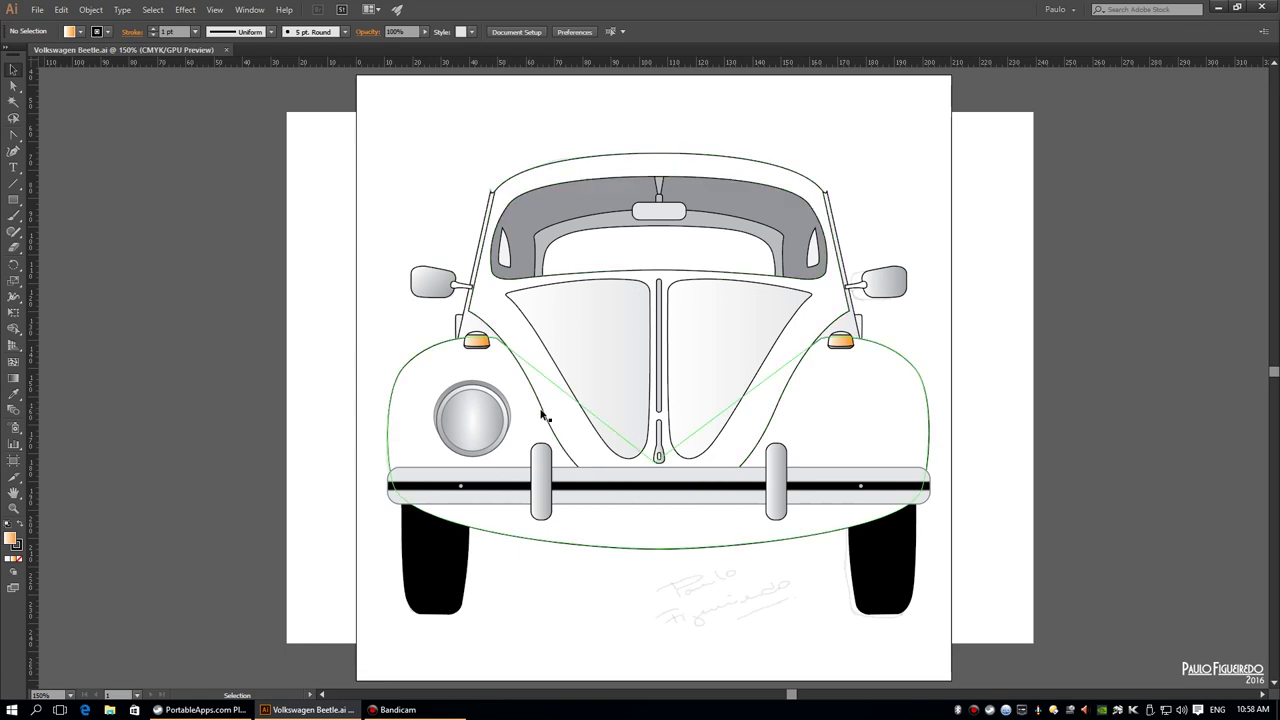
Copy the whole left headlight and place the duplicate on the right fender
{"action": "left_click", "coordinate": [444, 383]}
{"action": "left_click", "coordinate": [465, 410]}
{"action": "left_click", "coordinate": [476, 405]}
{"action": "left_click", "coordinate": [61, 9]}
{"action": "left_click", "coordinate": [100, 133]}
{"action": "left_click_drag", "start_coordinate": [471, 418], "coordinate": [863, 419]}
{"action": "left_click", "coordinate": [1122, 382]}
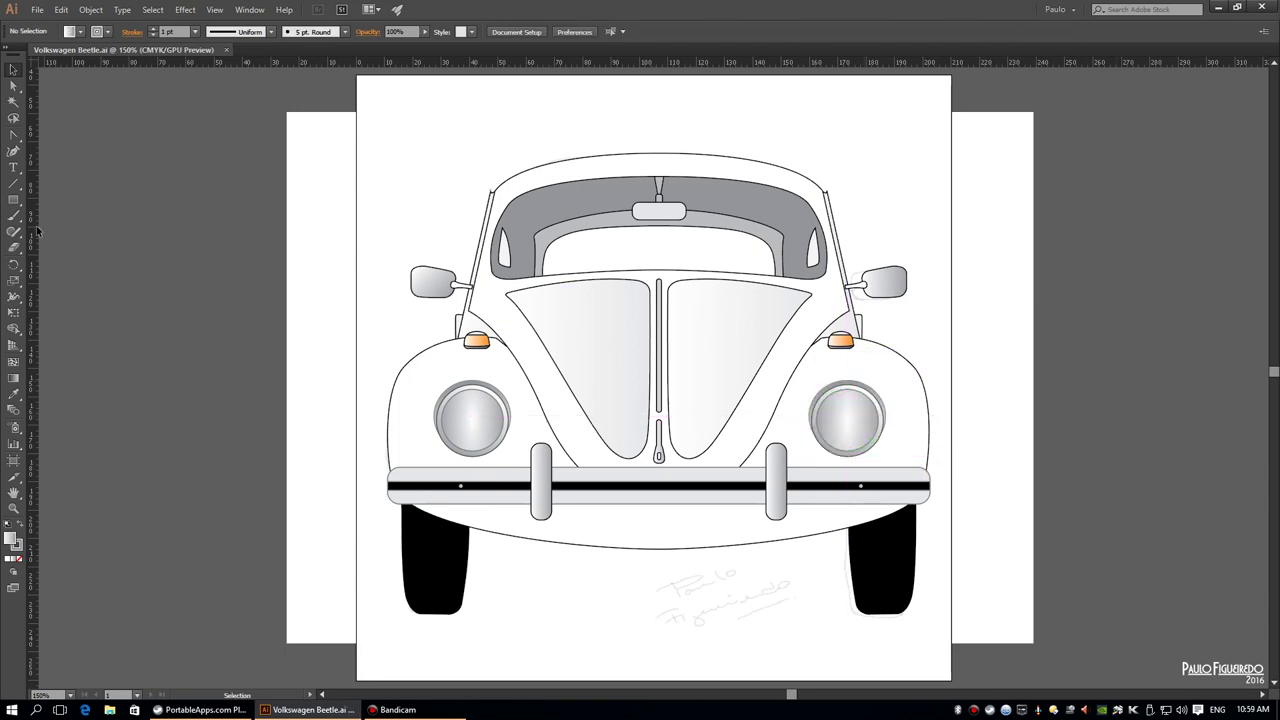
Pen-draw a closed zigzag lightning-bolt shape on the left front tire
{"action": "left_click", "coordinate": [13, 135]}
{"action": "scroll", "coordinate": [726, 489], "scroll_direction": "up", "scroll_amount": 3}
{"action": "scroll", "coordinate": [694, 379], "scroll_direction": "up", "scroll_amount": 3}
{"action": "left_click_drag", "start_coordinate": [550, 272], "coordinate": [552, 318]}
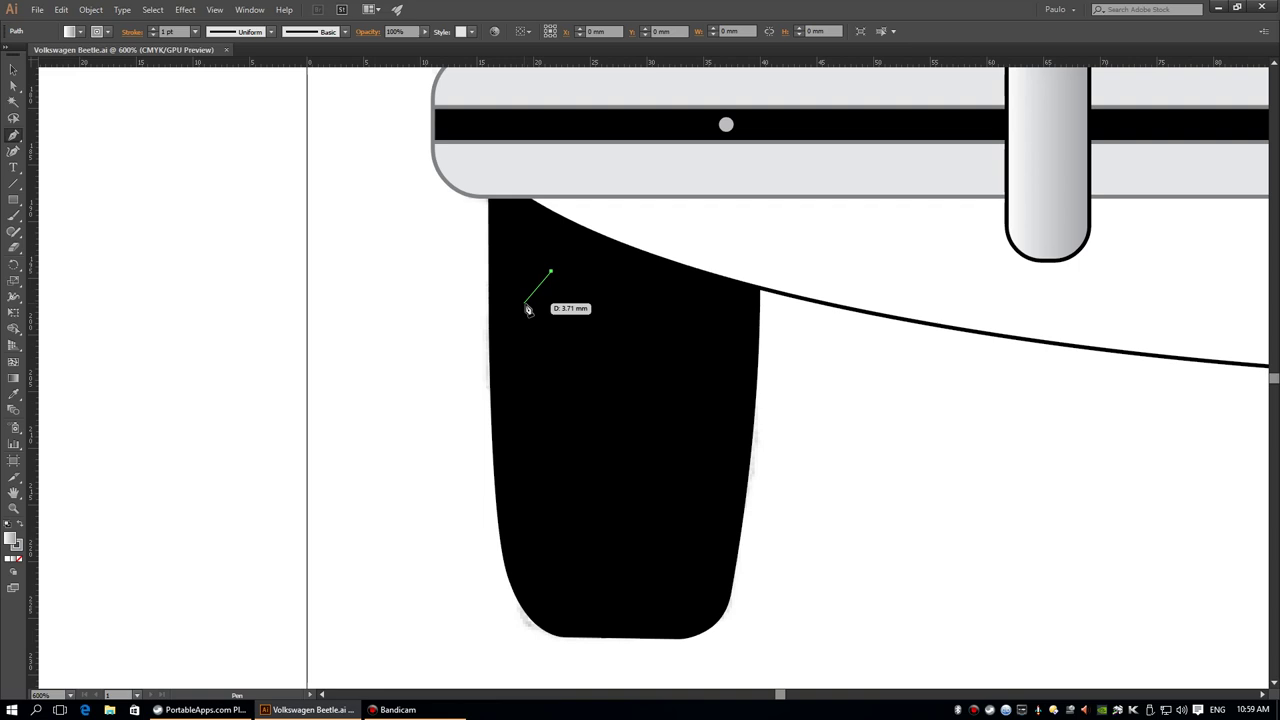
{"action": "left_click", "coordinate": [563, 418]}
{"action": "left_click", "coordinate": [530, 462]}
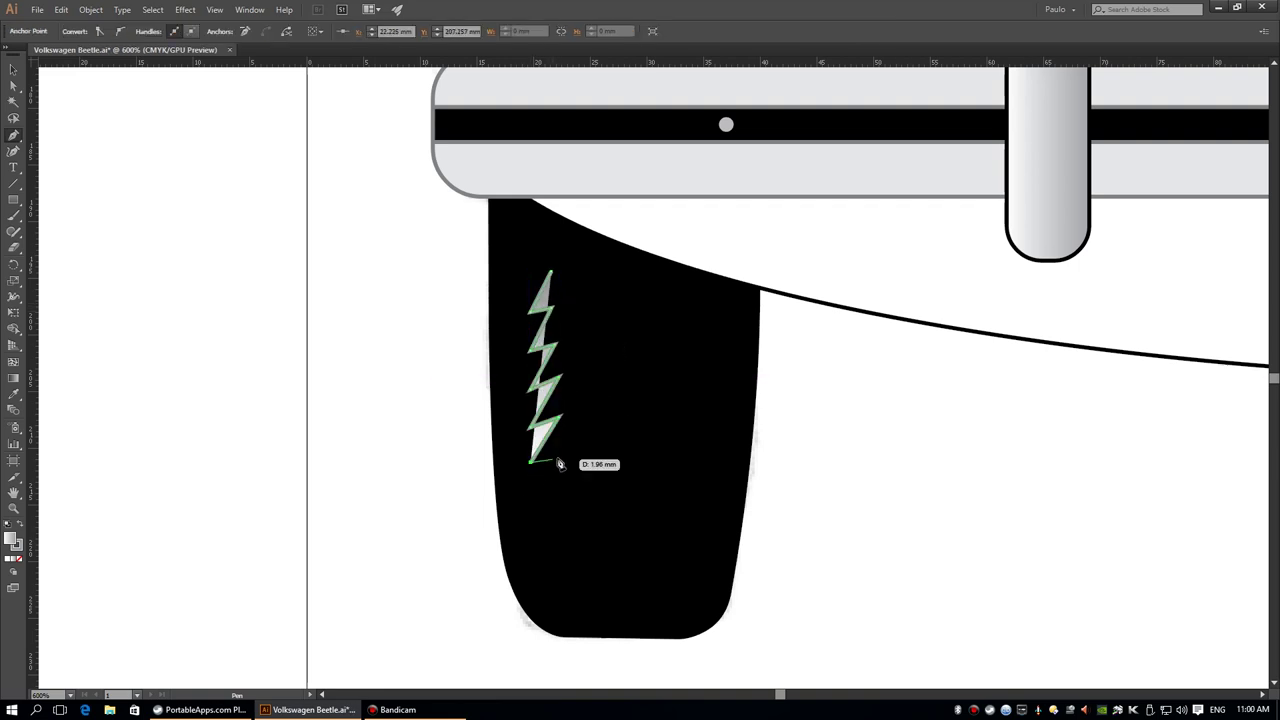
{"action": "left_click", "coordinate": [595, 420]}
{"action": "left_click", "coordinate": [568, 395]}
{"action": "left_click", "coordinate": [591, 346]}
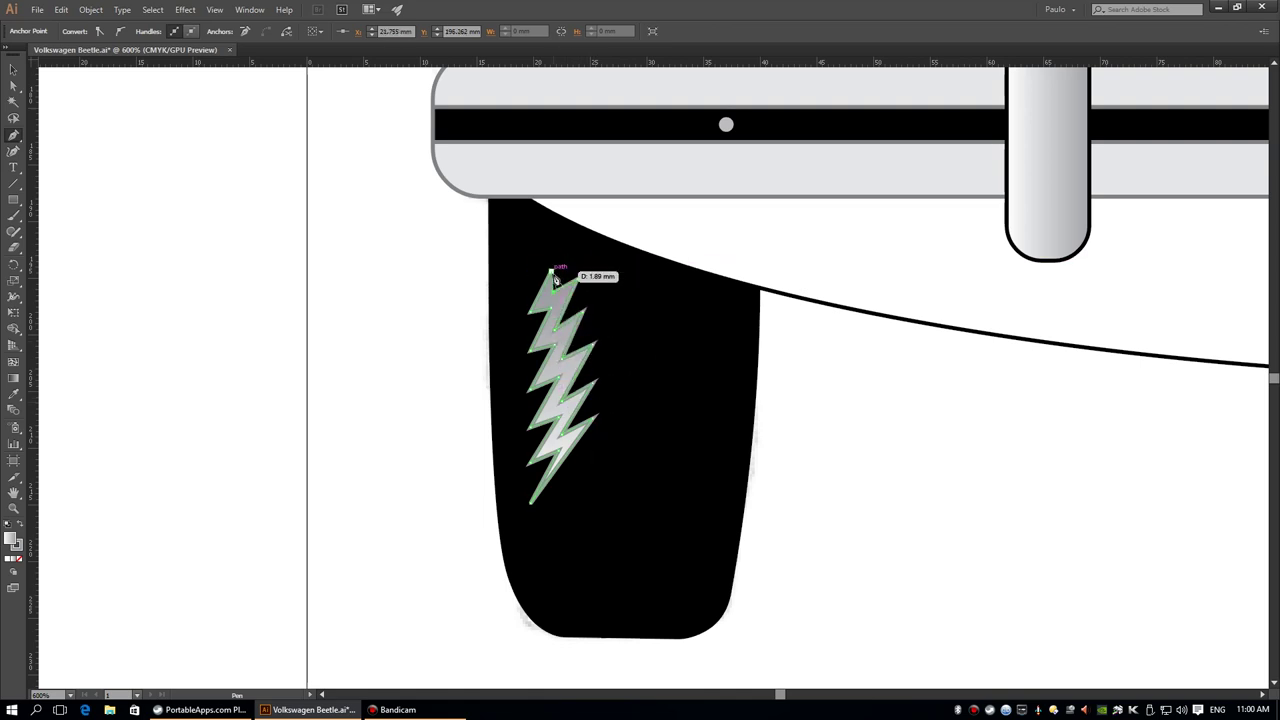
Make the bolt narrower and taller, with no stroke and a grey fill, tilted and repeated across the tire
{"action": "left_click", "coordinate": [13, 70]}
{"action": "left_click_drag", "start_coordinate": [598, 505], "coordinate": [562, 556]}
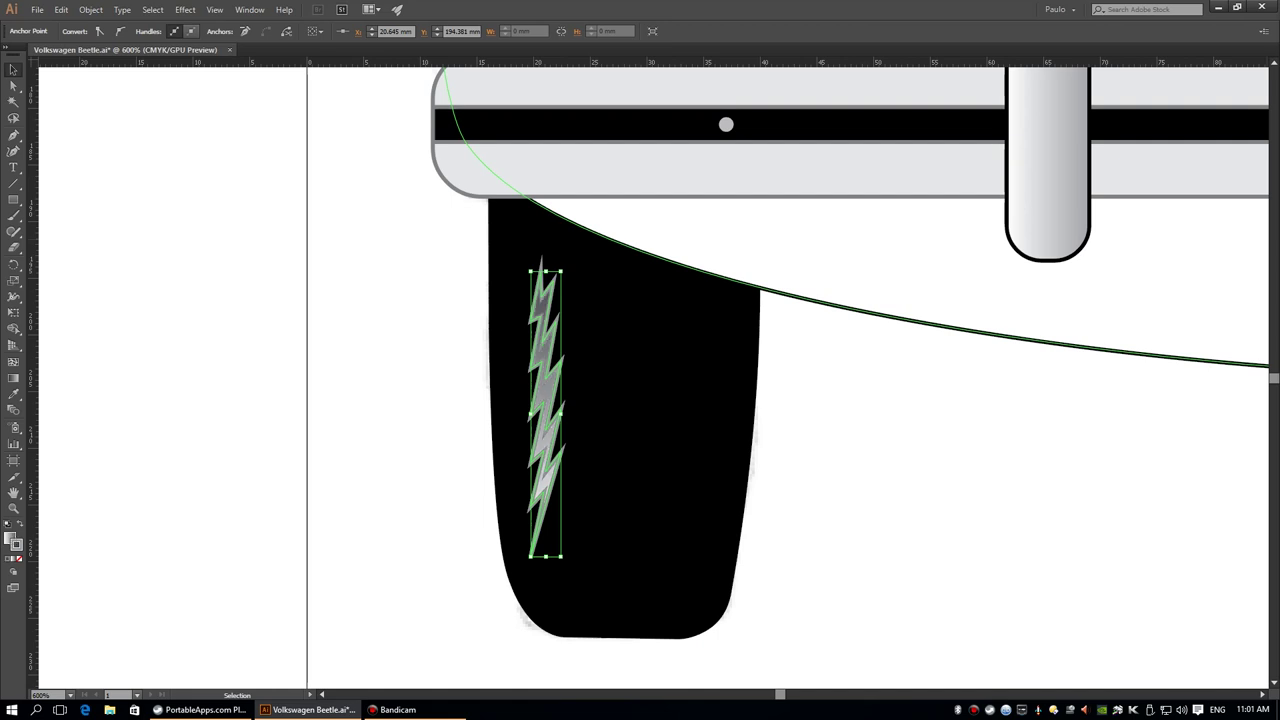
{"action": "key", "text": "slash"}
{"action": "key", "text": "comma"}
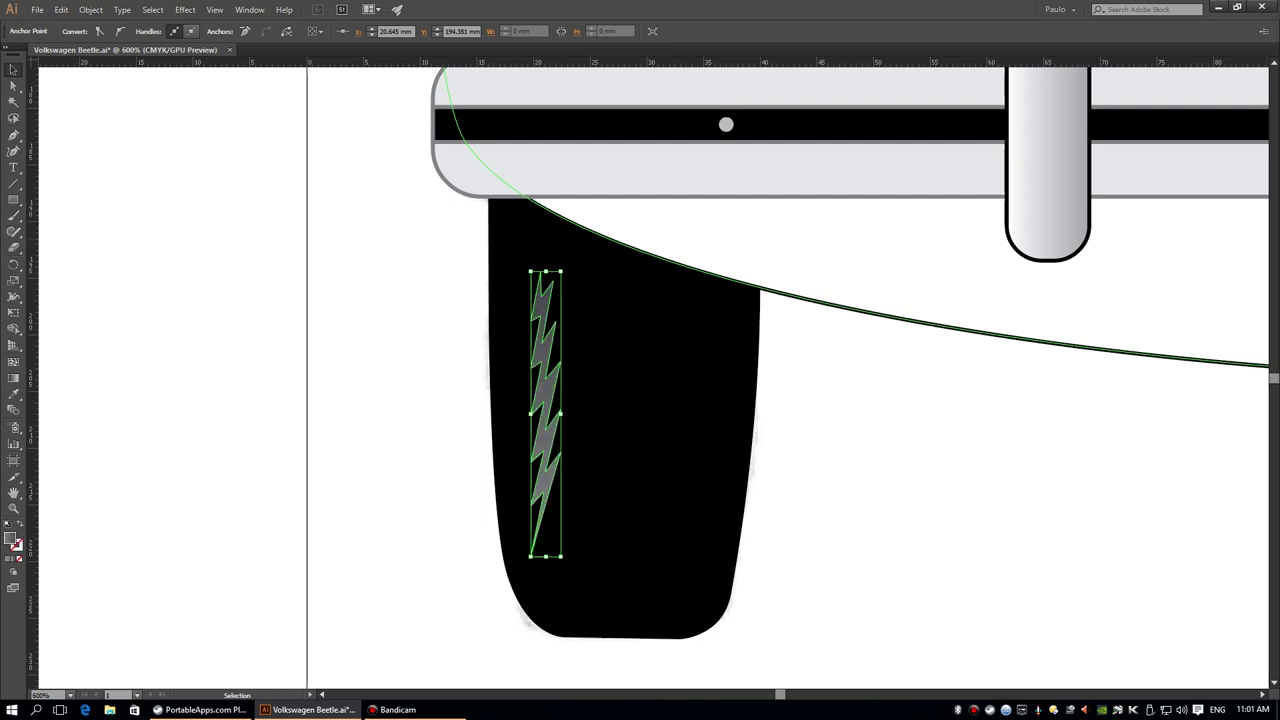
{"action": "mouse_move", "coordinate": [545, 410]}
{"action": "left_mouse_down"}
{"action": "mouse_move", "coordinate": [686, 400]}
{"action": "mouse_move", "coordinate": [714, 414]}
{"action": "left_mouse_up"}
{"action": "key", "text": "ctrl+shift+a"}
{"action": "key", "text": "ctrl+0"}
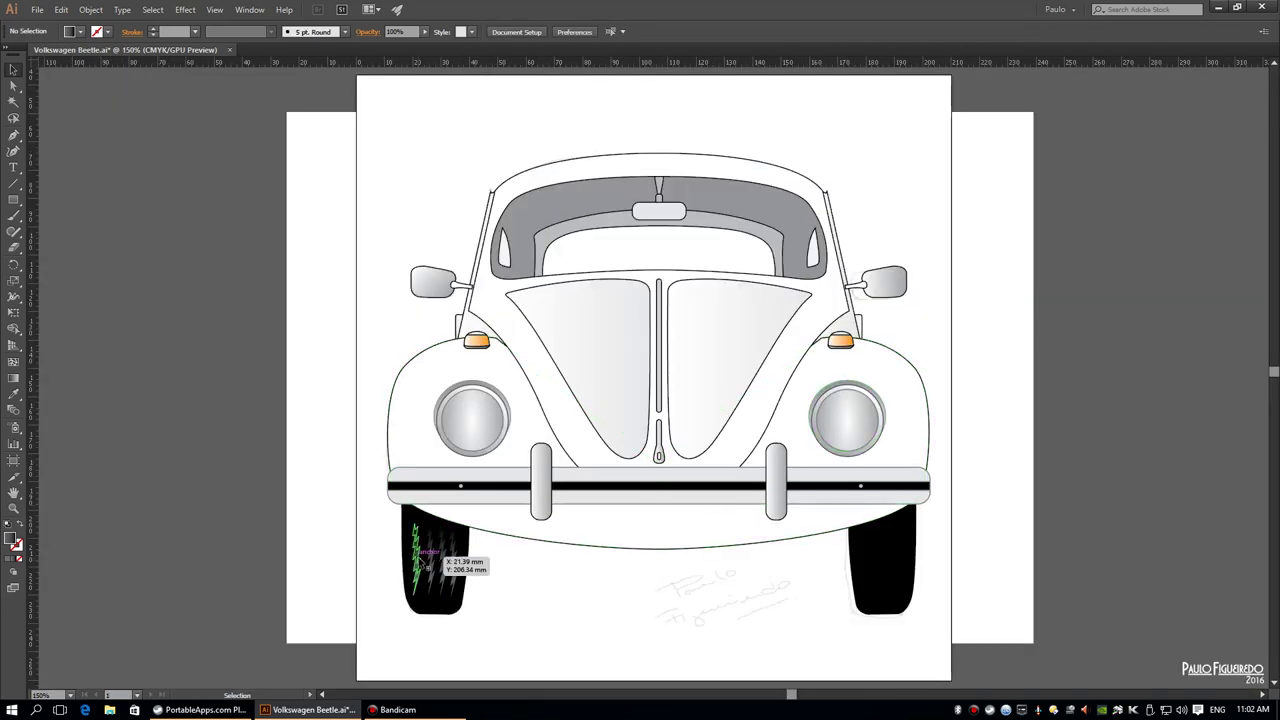
Copy the left tire's tread bolts onto the right tire and reflect them
{"action": "left_click", "coordinate": [426, 566]}
{"action": "left_click", "coordinate": [441, 556], "text": "shift"}
{"action": "left_click", "coordinate": [61, 9]}
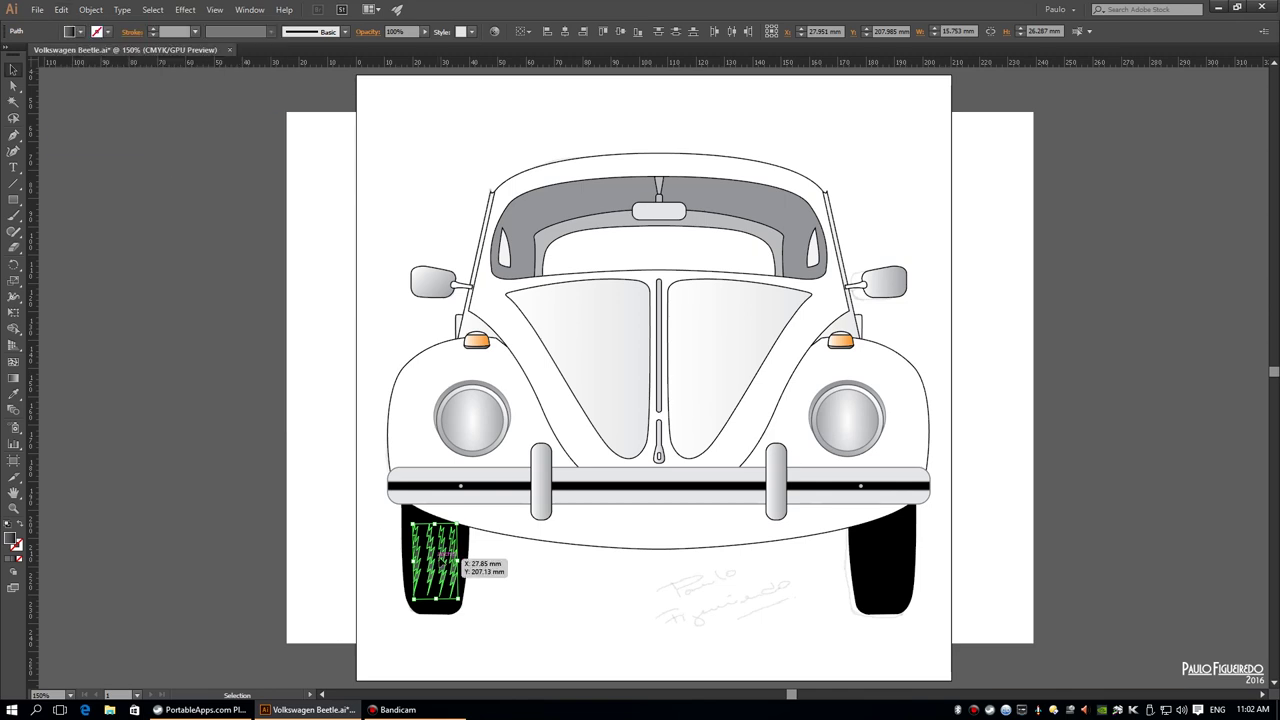
{"action": "left_click_drag", "start_coordinate": [457, 566], "coordinate": [880, 560]}
{"action": "left_click", "coordinate": [933, 352]}
{"action": "left_click", "coordinate": [421, 557]}
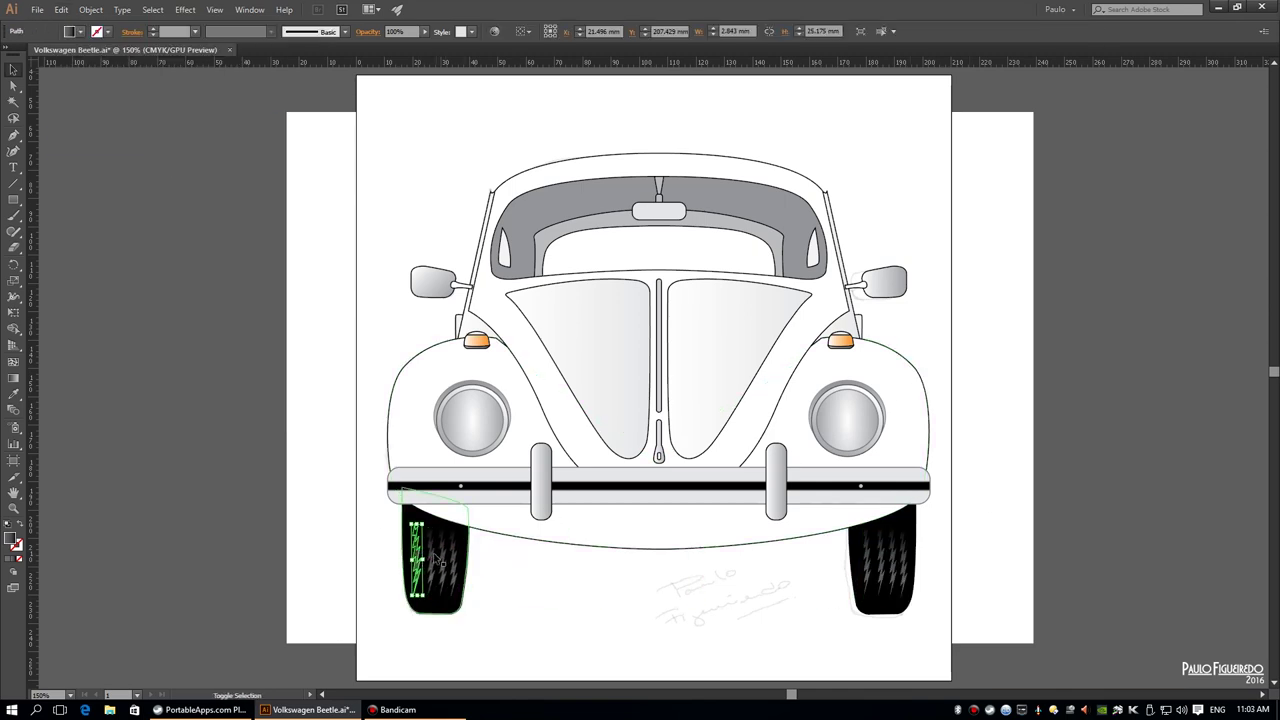
{"action": "right_click", "coordinate": [428, 536]}
{"action": "left_click", "coordinate": [620, 545]}
{"action": "left_click", "coordinate": [650, 600]}
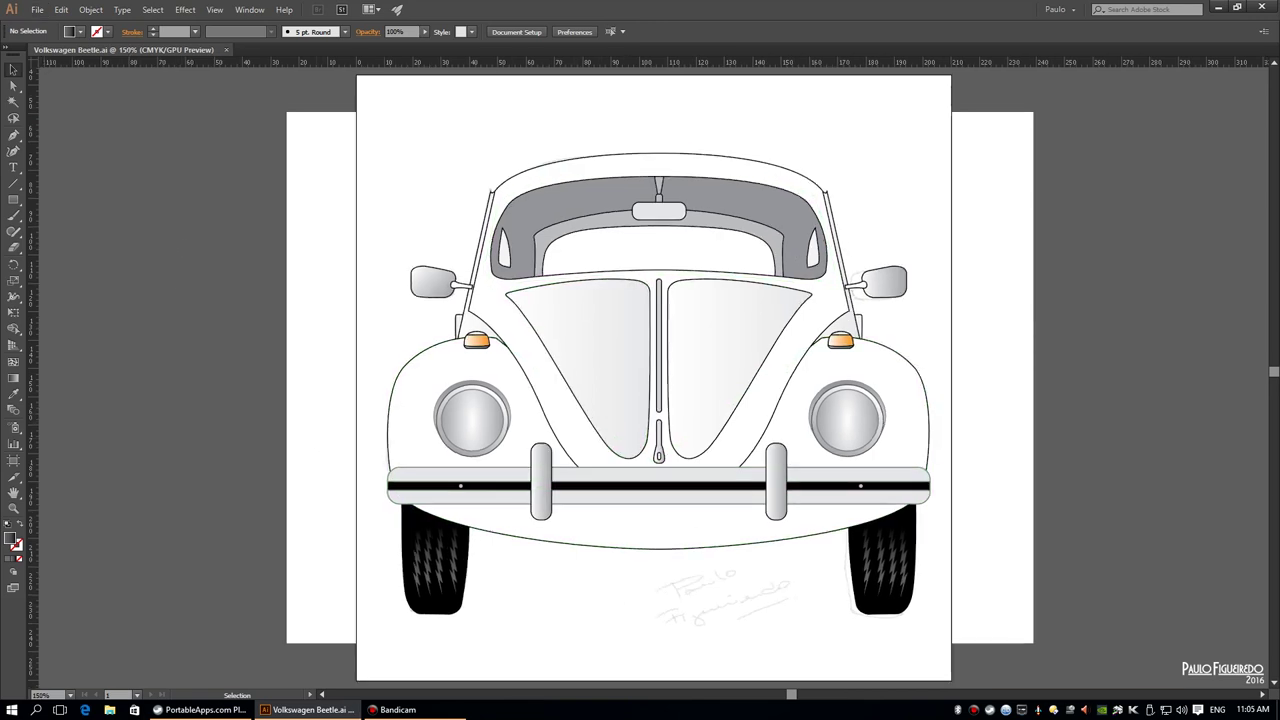
Draw a thin vertical stem from the left bumper guard down to the body curve
{"action": "key", "text": "z"}
{"action": "left_click", "coordinate": [555, 600]}
{"action": "key", "text": "p"}
{"action": "left_click", "coordinate": [527, 357]}
{"action": "left_click", "coordinate": [529, 447]}
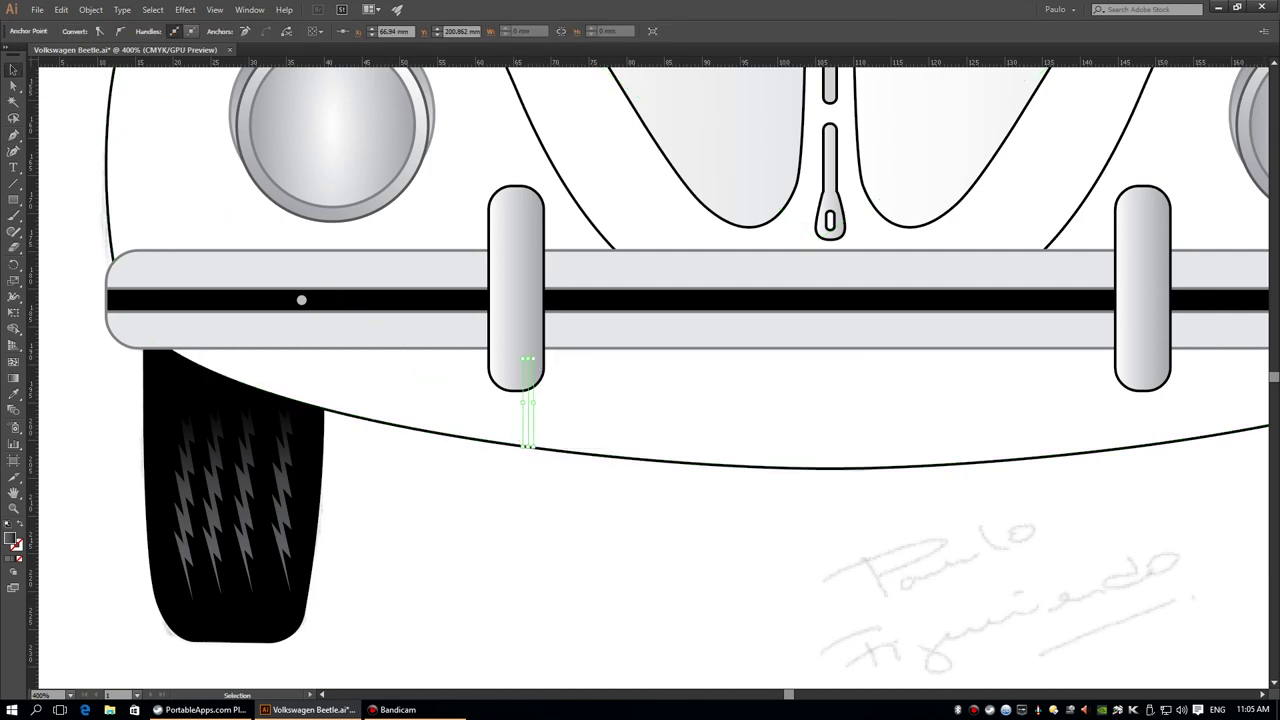
{"action": "key", "text": "v"}
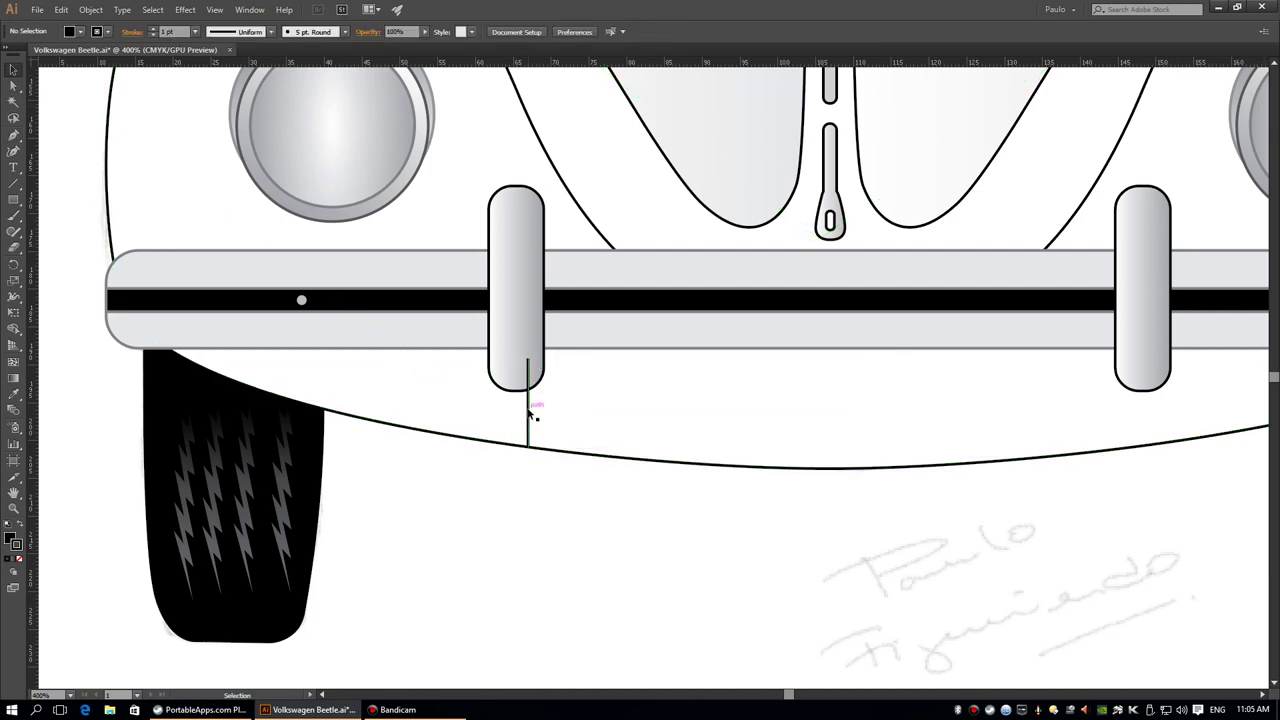
{"action": "left_click", "coordinate": [530, 445]}
{"action": "left_click", "coordinate": [90, 9]}
{"action": "left_click", "coordinate": [803, 416]}
Send the left stem backward so it sits behind the bumper guard
{"action": "key", "text": "ctrl+equal"}
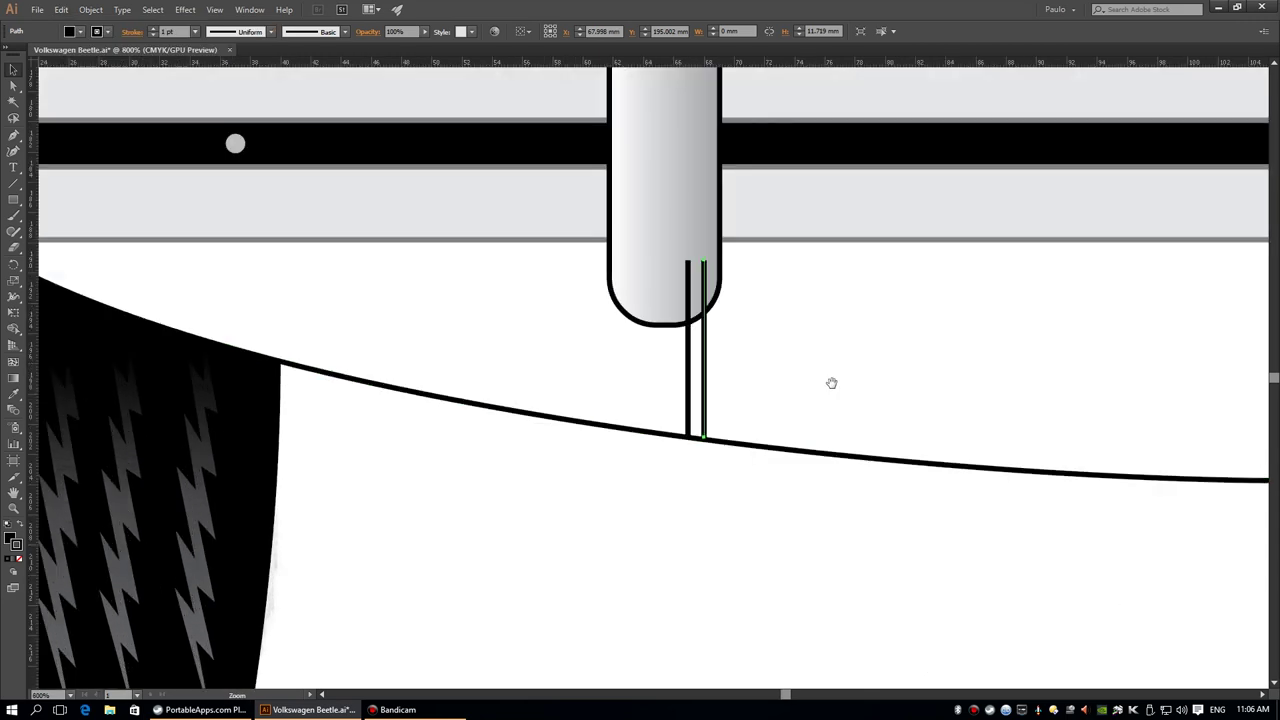
{"action": "left_click_drag", "start_coordinate": [831, 379], "coordinate": [626, 401]}
{"action": "key", "text": "a"}
{"action": "left_click", "coordinate": [487, 300]}
{"action": "key", "text": "ctrl+bracketleft"}
{"action": "left_click", "coordinate": [631, 570]}
{"action": "key", "text": "ctrl+0"}
{"action": "scroll", "coordinate": [551, 529], "scroll_direction": "up", "scroll_amount": 5}
Duplicate the stem under the right bumper guard and send it behind the bumper
{"action": "left_click", "coordinate": [61, 9]}
{"action": "left_click", "coordinate": [163, 131]}
{"action": "left_click_drag", "start_coordinate": [1050, 560], "coordinate": [1212, 560]}
{"action": "key", "text": "ctrl+0"}
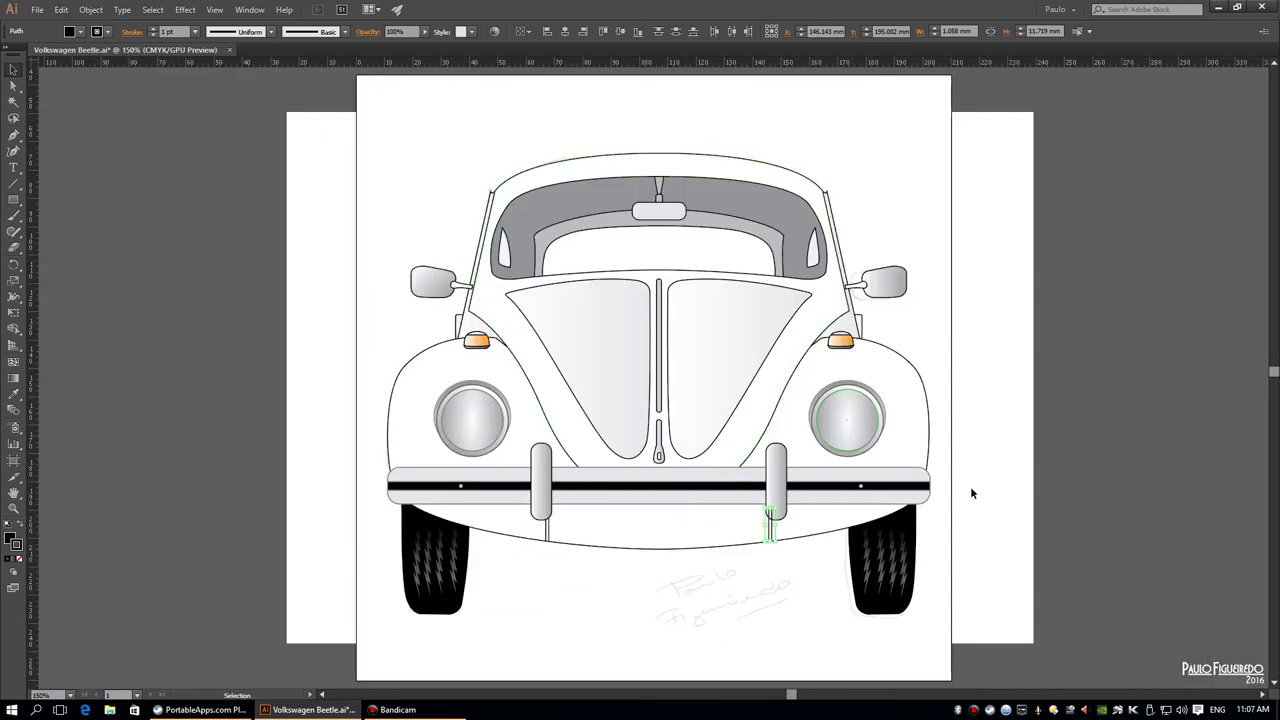
{"action": "key", "text": "ctrl+bracketleft"}
{"action": "left_click", "coordinate": [533, 634]}
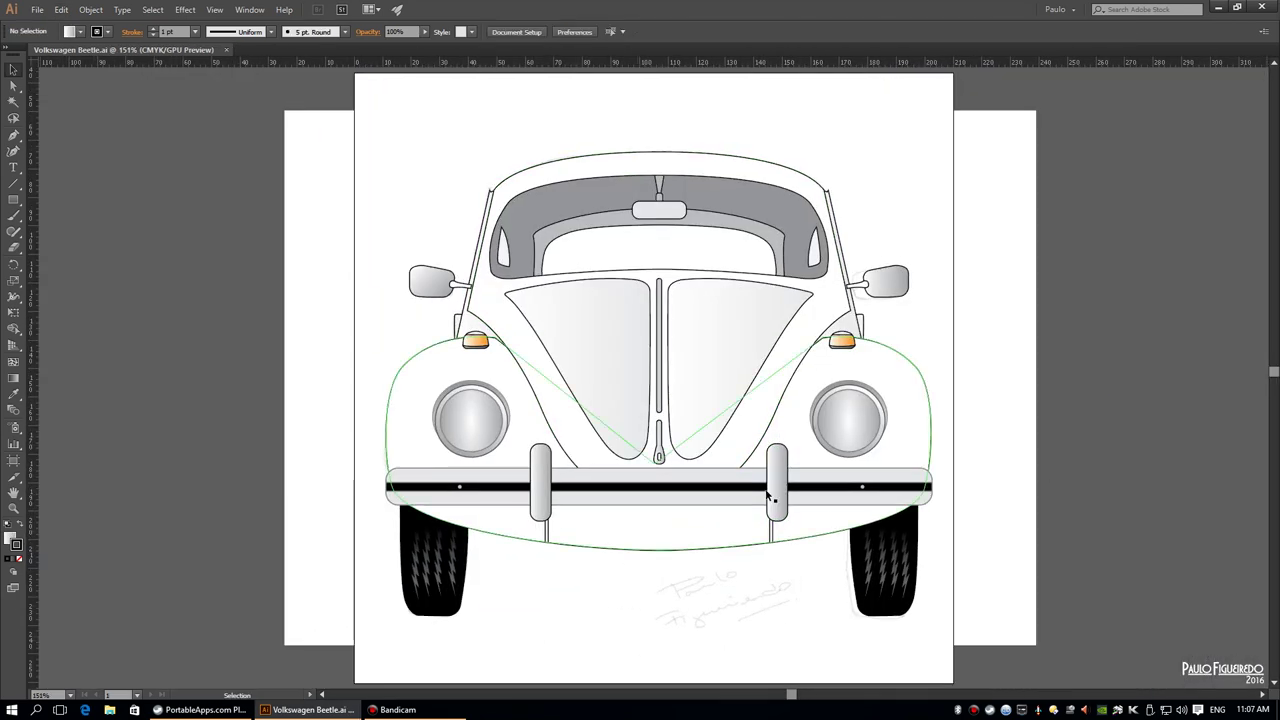
Switch to Outline view to check the car's bare paths
{"action": "scroll", "coordinate": [380, 374], "scroll_direction": "down", "scroll_amount": 3}
{"action": "left_click", "coordinate": [214, 9]}
{"action": "left_click", "coordinate": [160, 20]}
{"action": "right_click", "coordinate": [876, 248]}
{"action": "key", "text": "Escape"}
Back in colour preview, draw a small rounded wiper piece at the windshield base and tilt it
{"action": "key", "text": "ctrl+y"}
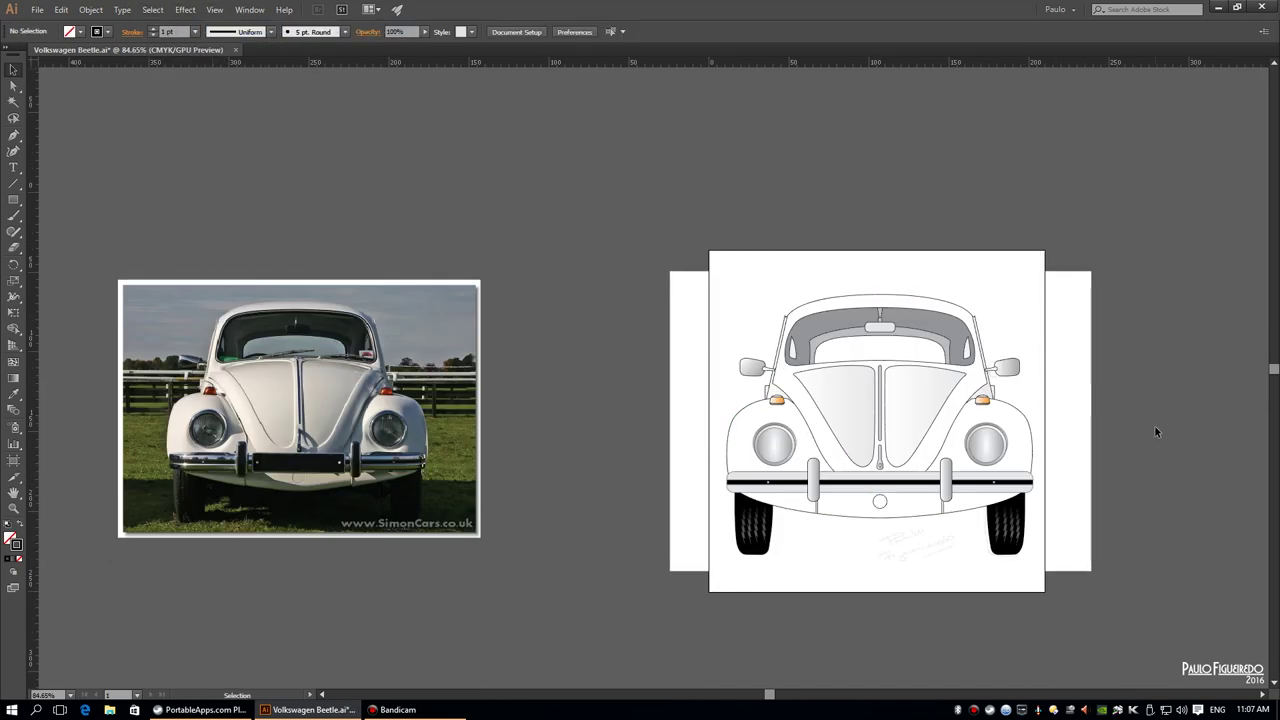
{"action": "scroll", "coordinate": [666, 366], "scroll_direction": "up", "scroll_amount": 2}
{"action": "scroll", "coordinate": [666, 366], "scroll_direction": "up", "scroll_amount": 3}
{"action": "scroll", "coordinate": [629, 377], "scroll_direction": "up", "scroll_amount": 3}
{"action": "scroll", "coordinate": [581, 407], "scroll_direction": "up", "scroll_amount": 2}
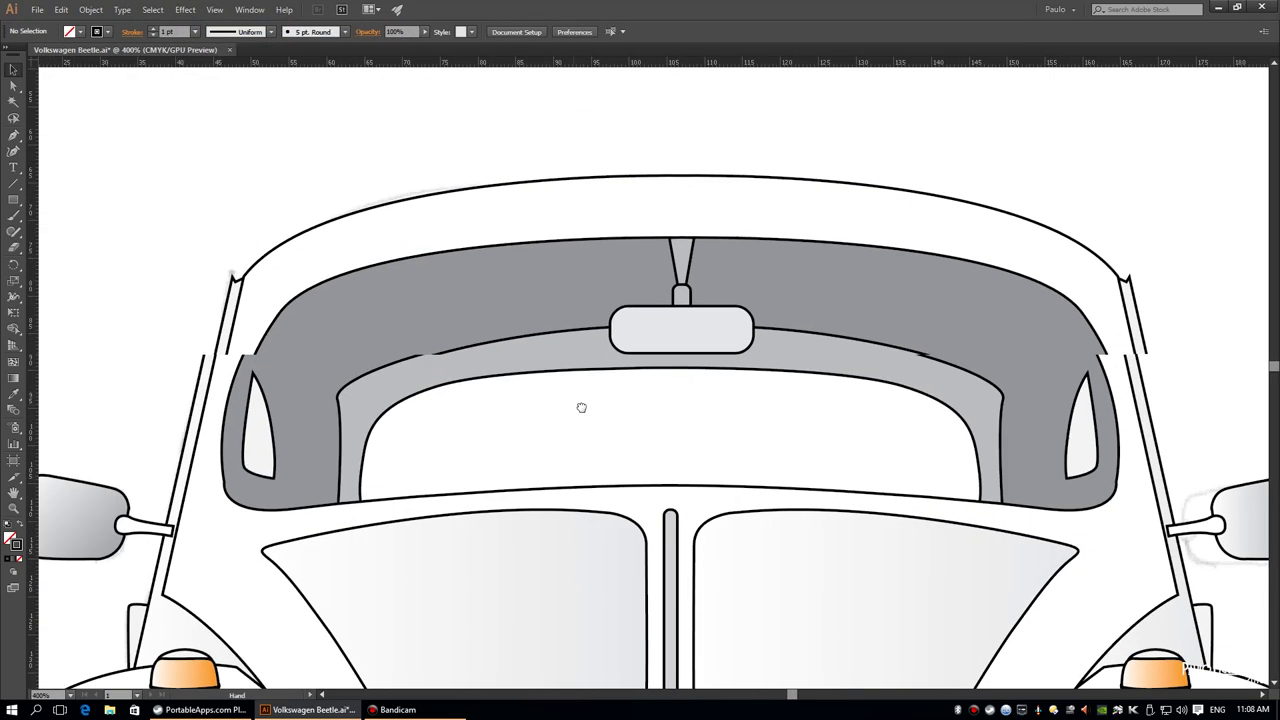
{"action": "scroll", "coordinate": [581, 407], "scroll_direction": "up", "scroll_amount": 1}
{"action": "key", "text": "p"}
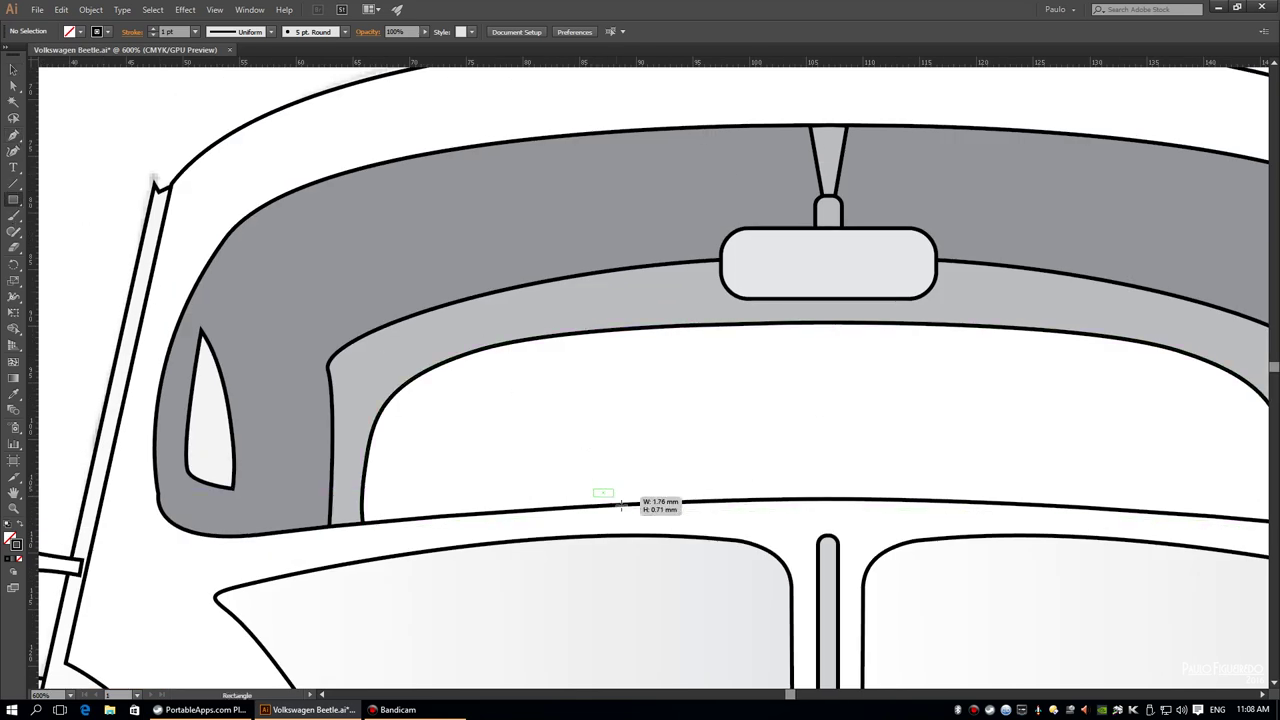
{"action": "left_click_drag", "start_coordinate": [620, 505], "coordinate": [643, 508]}
{"action": "key", "text": "v"}
{"action": "key", "text": "ctrl+plus"}
{"action": "key", "text": "ctrl+plus"}
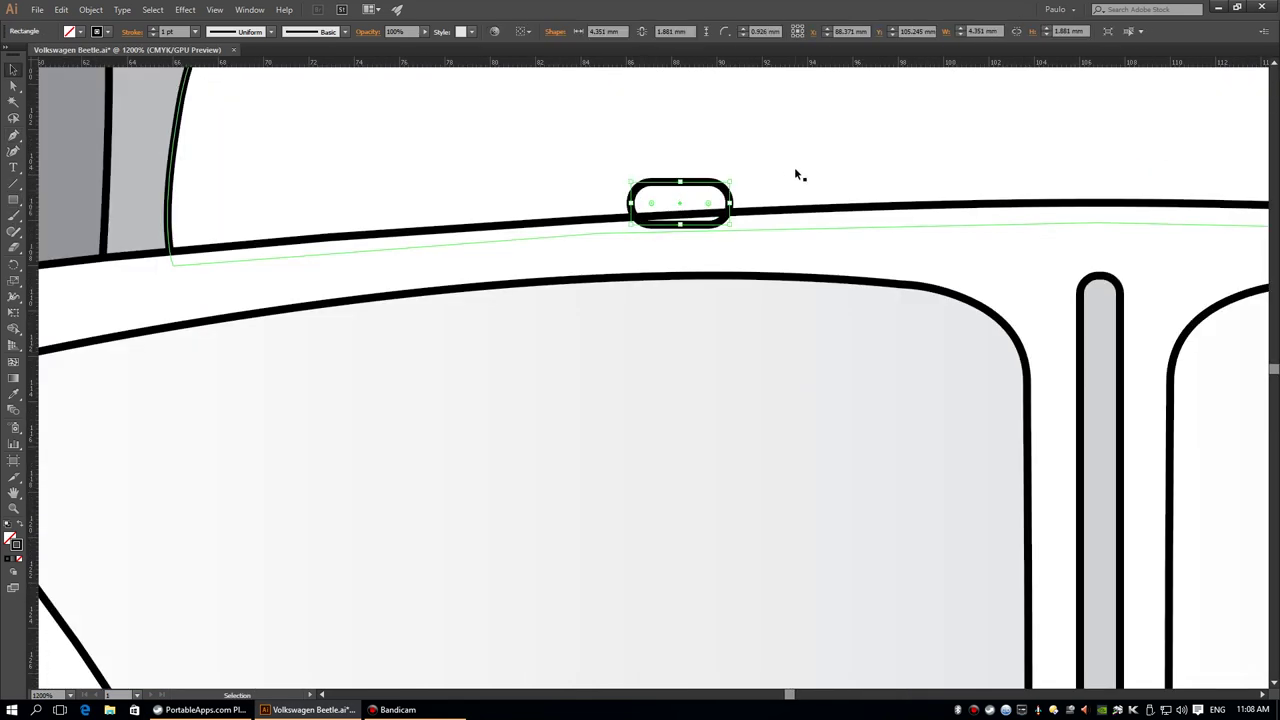
{"action": "left_click_drag", "start_coordinate": [703, 163], "coordinate": [690, 140]}
{"action": "key", "text": "ctrl+0"}
Paste a duplicate wiper piece, enlarge it and overlap it with the first piece
{"action": "key", "text": "ctrl+a"}
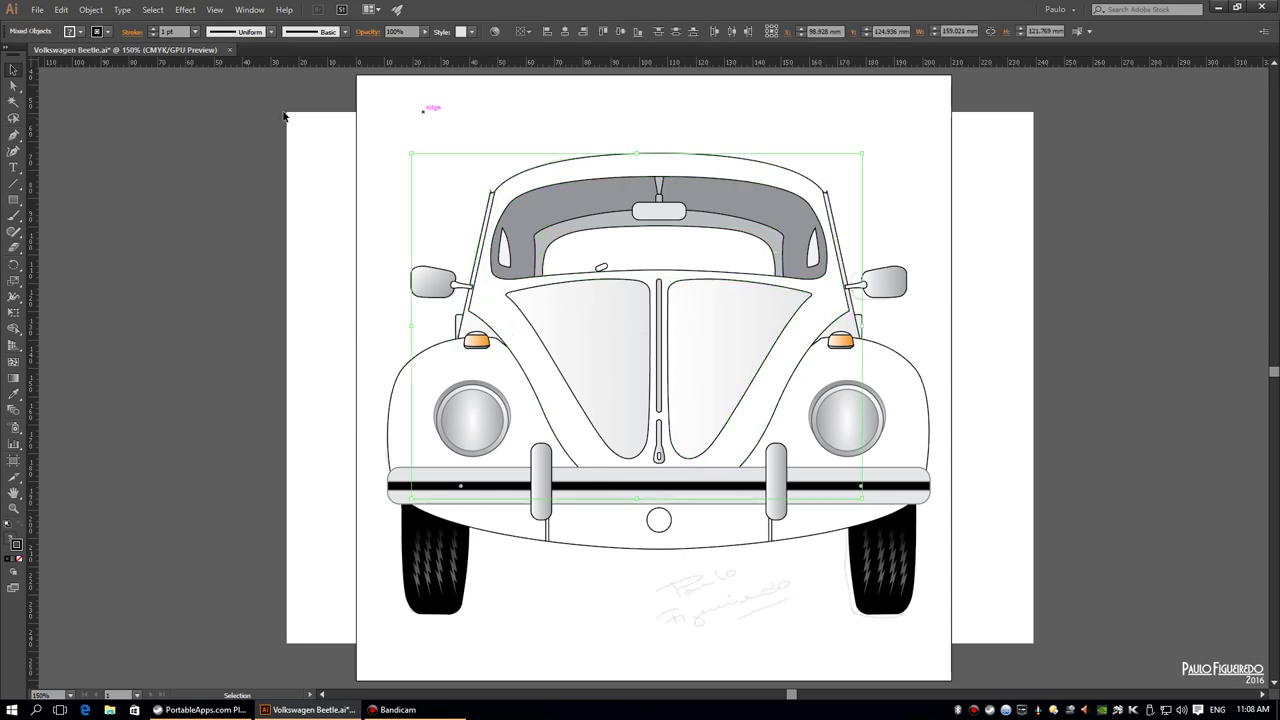
{"action": "left_click", "coordinate": [283, 117]}
{"action": "scroll", "coordinate": [441, 223], "scroll_direction": "up", "scroll_amount": 5}
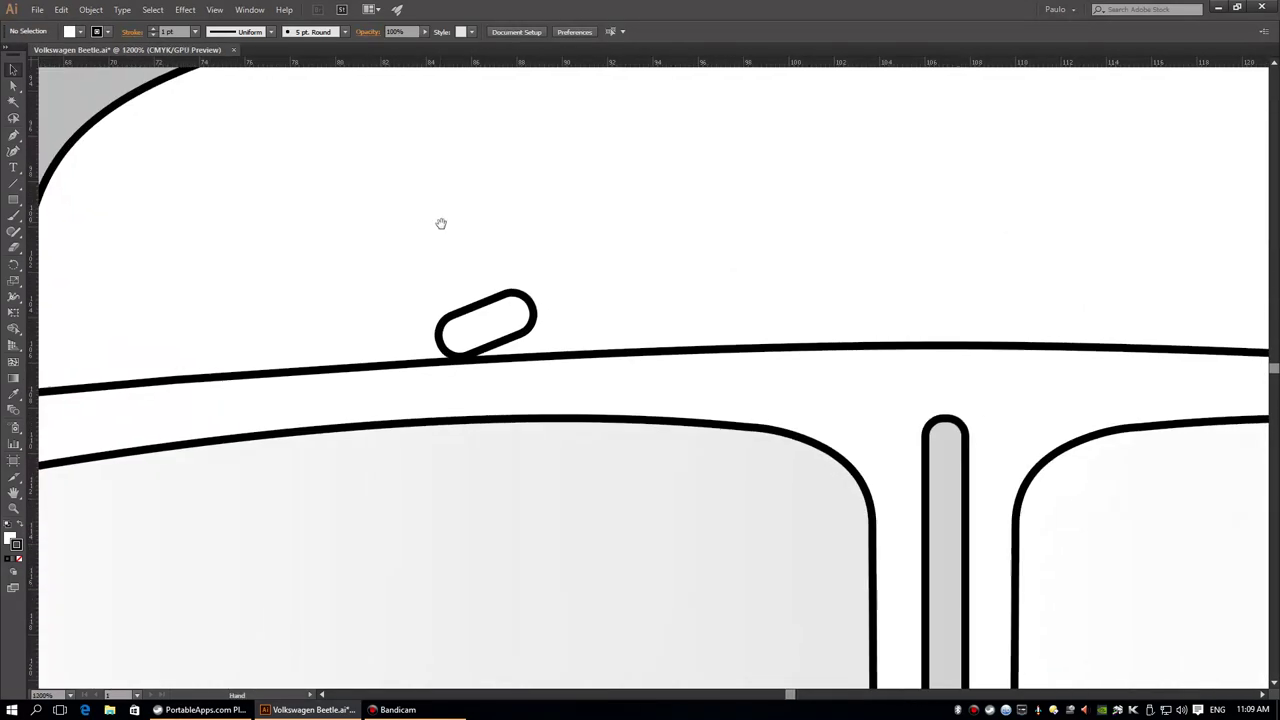
{"action": "key", "text": "ctrl+v"}
{"action": "left_click_drag", "start_coordinate": [494, 298], "coordinate": [533, 297]}
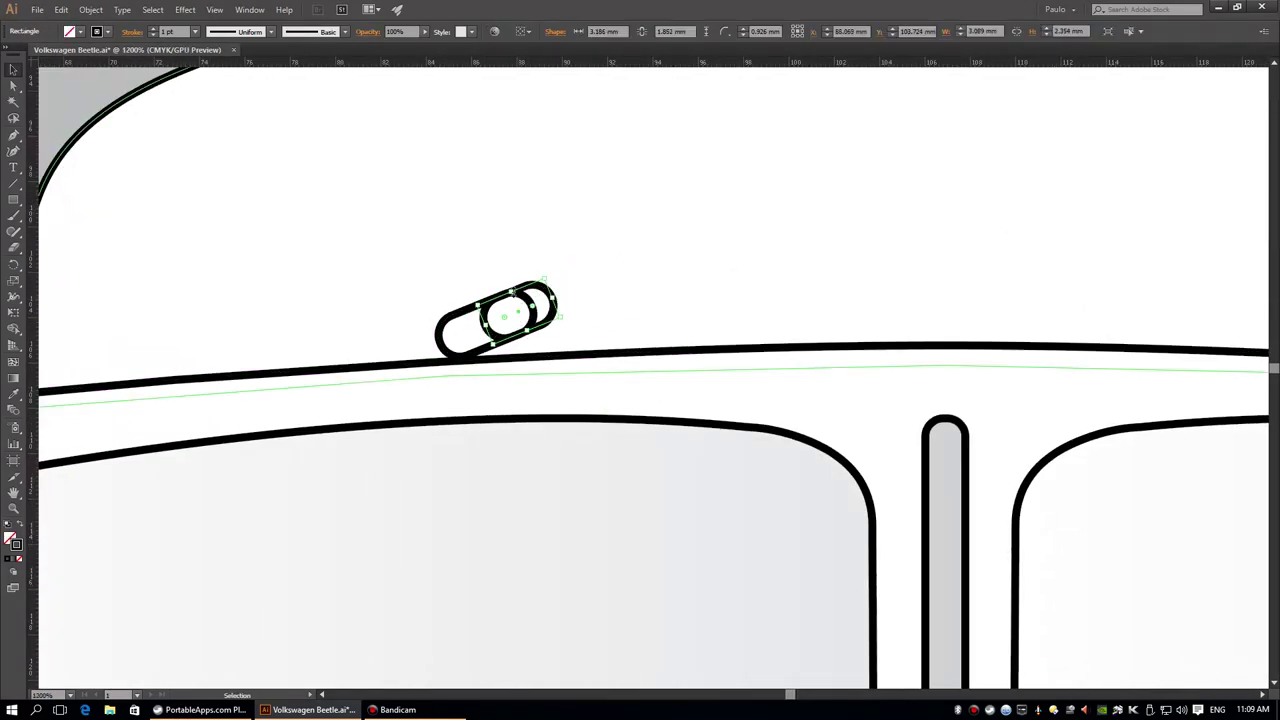
{"action": "left_click_drag", "start_coordinate": [689, 269], "coordinate": [675, 233]}
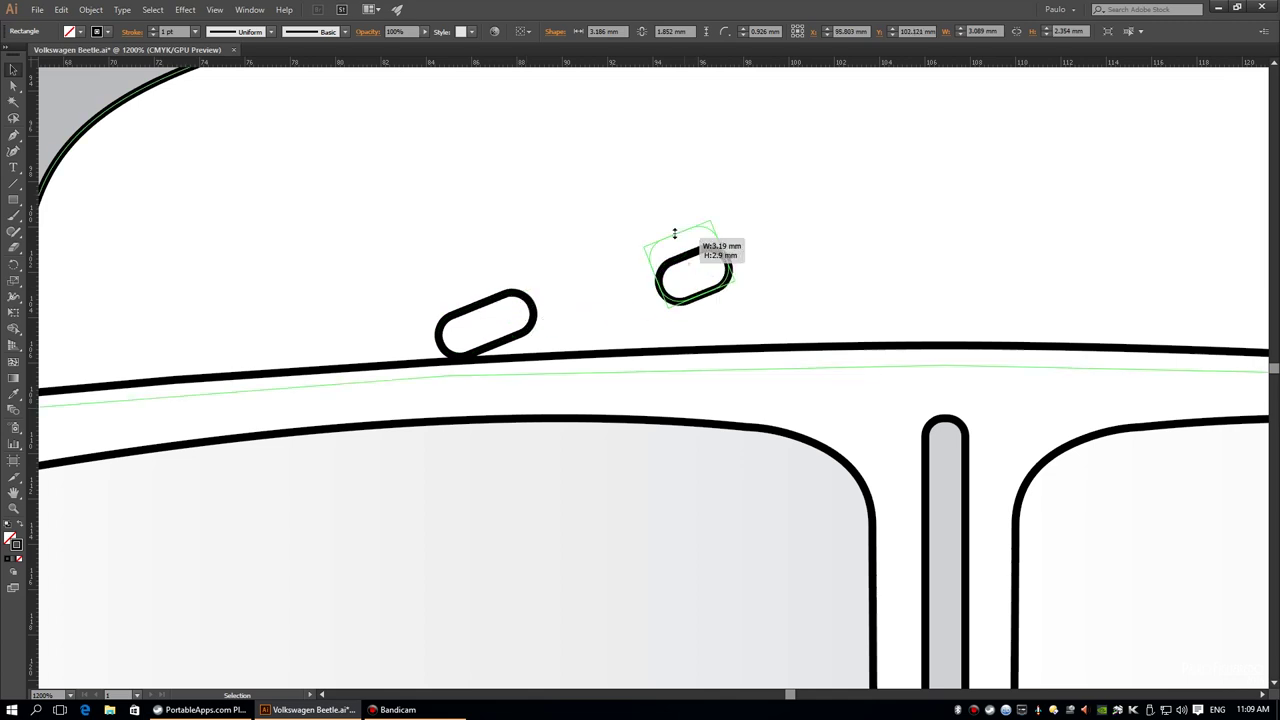
{"action": "left_click_drag", "start_coordinate": [603, 312], "coordinate": [631, 284]}
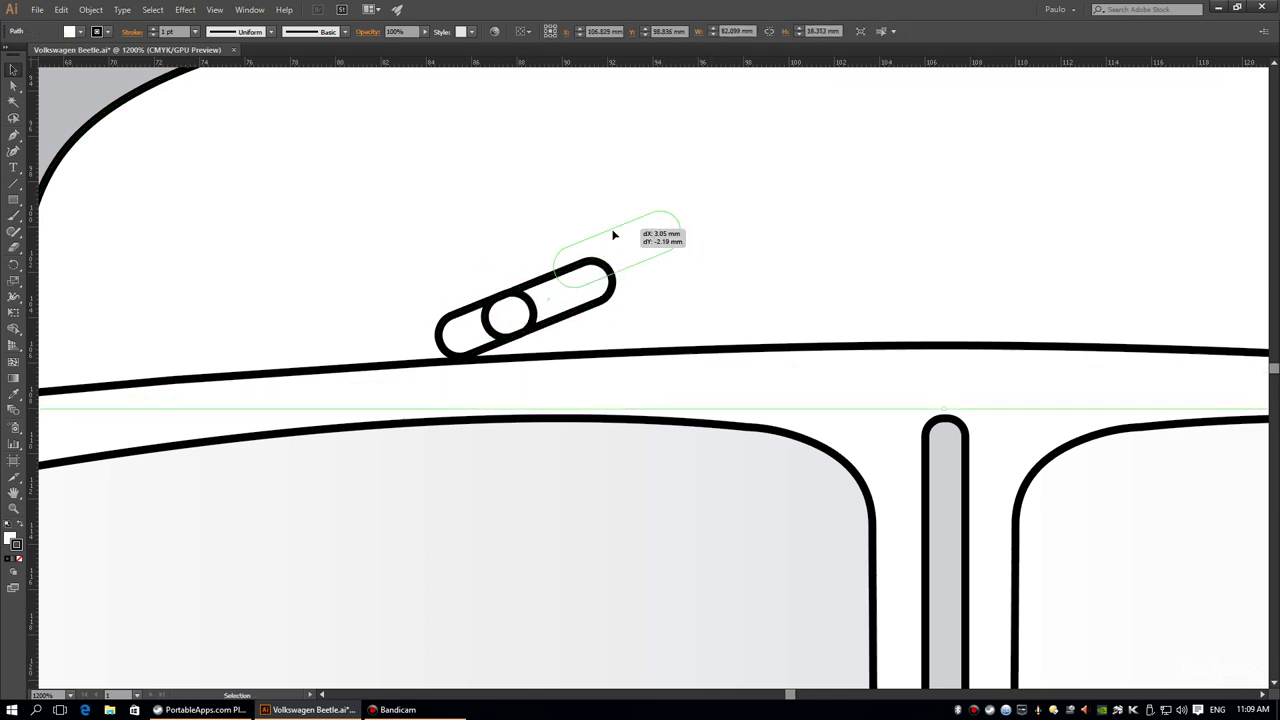
{"action": "left_click_drag", "start_coordinate": [528, 272], "coordinate": [481, 316]}
{"action": "mouse_move", "coordinate": [782, 253]}
{"action": "left_mouse_down"}
{"action": "mouse_move", "coordinate": [515, 298]}
{"action": "mouse_move", "coordinate": [563, 310]}
{"action": "left_mouse_up"}
Lengthen the wiper diagonally, average its anchor points and release the compound path
{"action": "right_click", "coordinate": [551, 294]}
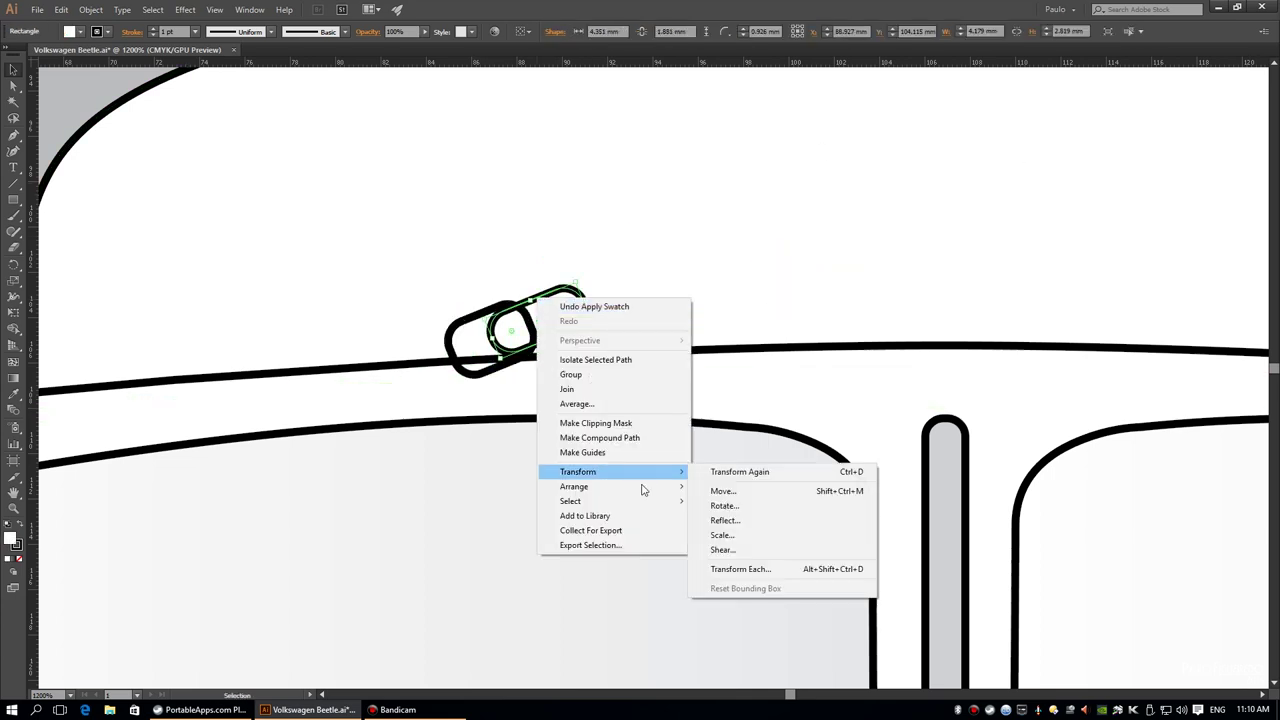
{"action": "key", "text": "ctrl+0"}
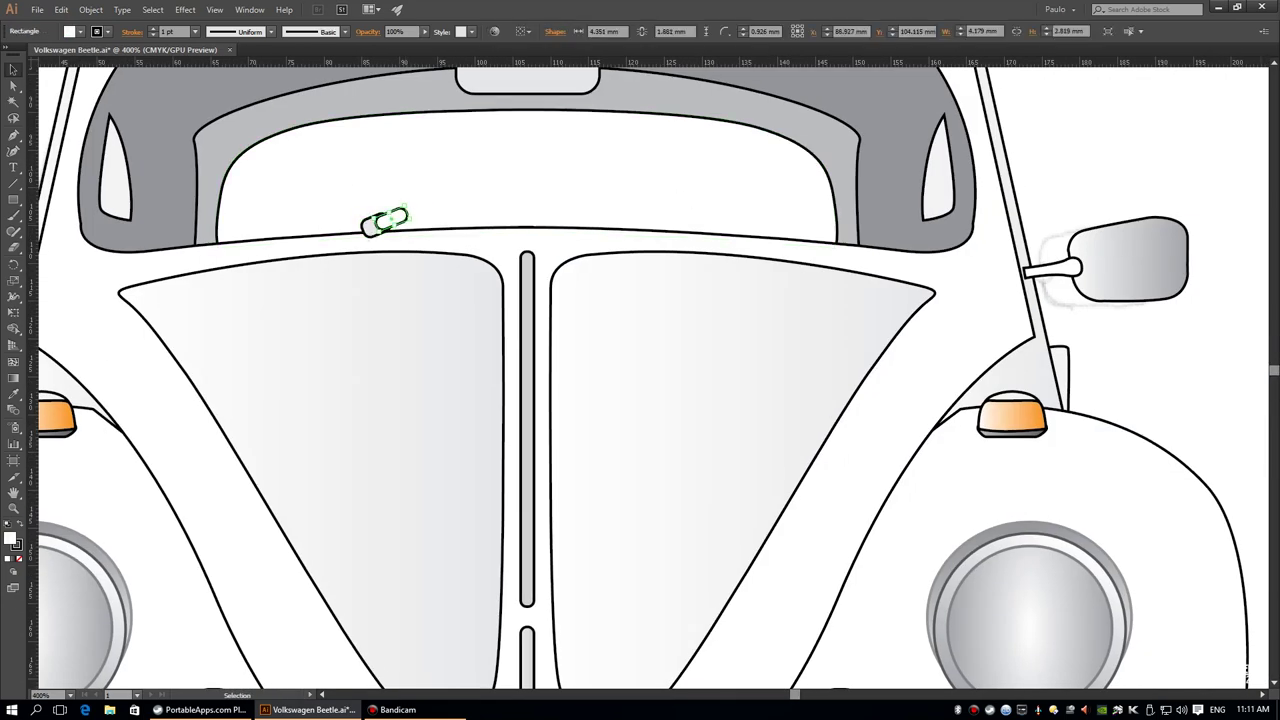
{"action": "key", "text": "ctrl+="}
{"action": "left_click_drag", "start_coordinate": [495, 320], "coordinate": [757, 215]}
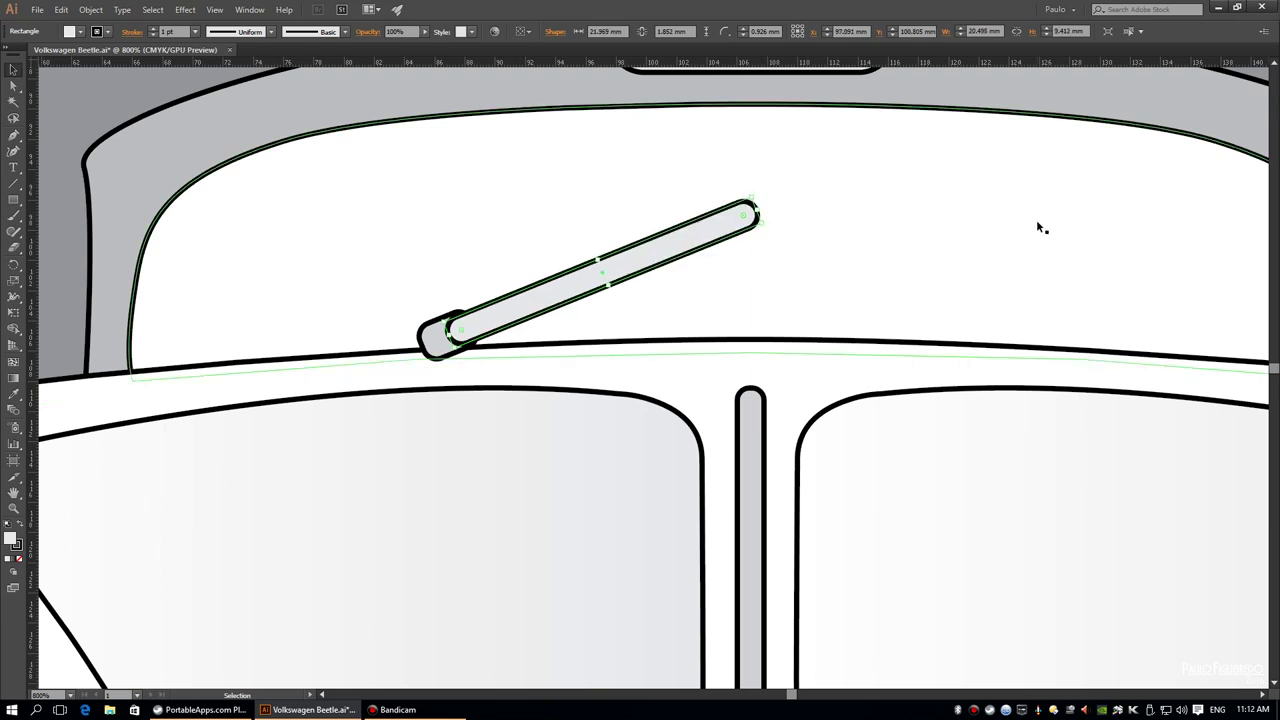
{"action": "right_click", "coordinate": [778, 229]}
{"action": "left_click", "coordinate": [776, 343]}
{"action": "key", "text": "Escape"}
{"action": "right_click", "coordinate": [662, 253]}
{"action": "left_click", "coordinate": [754, 331]}
Stretch the wiper arm flatter and longer, then move it down-left onto the rounded pivot
{"action": "key", "text": "ctrl+0"}
{"action": "key", "text": "ctrl+shift+a"}
{"action": "left_click_drag", "start_coordinate": [687, 297], "coordinate": [510, 225]}
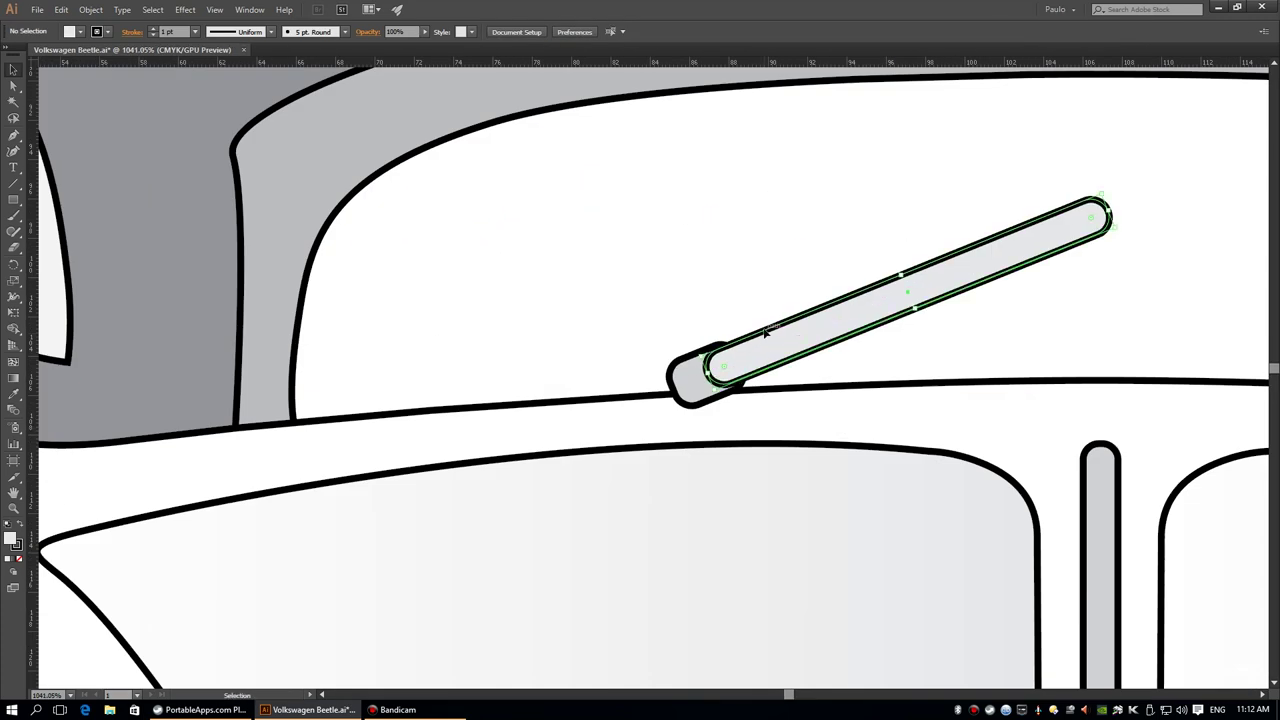
{"action": "key", "text": "ctrl+0"}
{"action": "scroll", "coordinate": [665, 248], "scroll_direction": "up", "scroll_amount": 5}
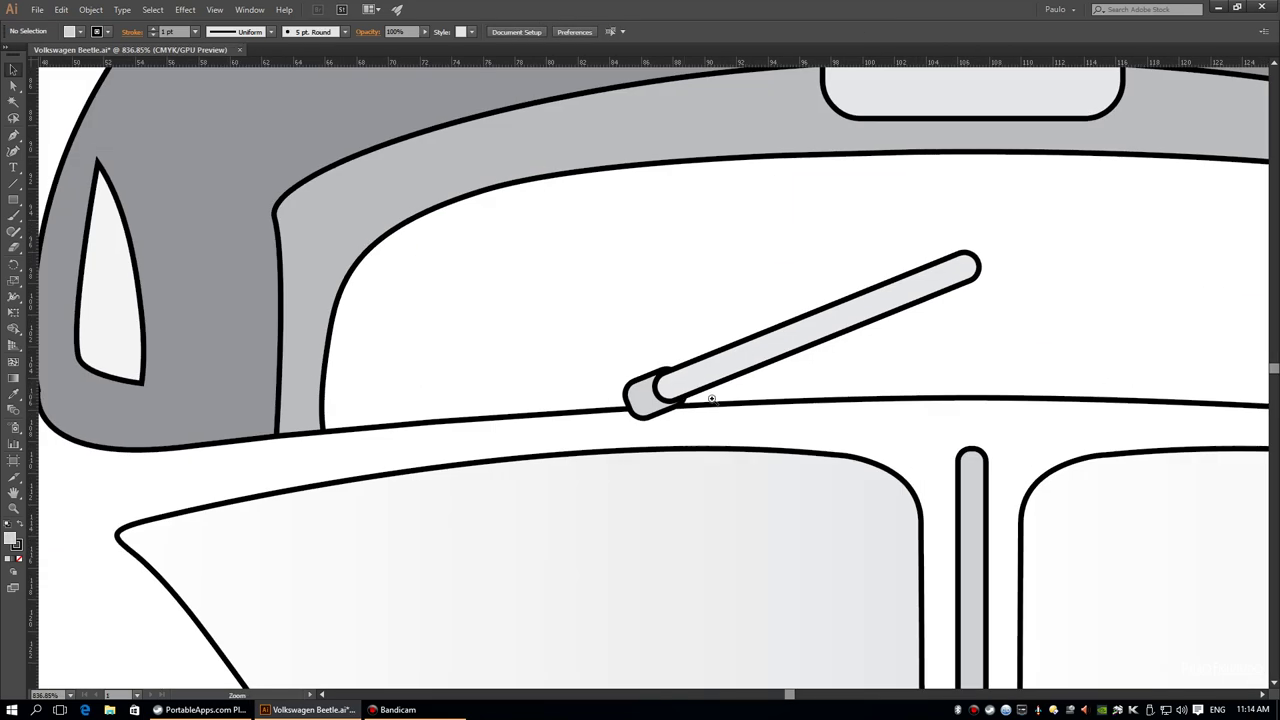
{"action": "scroll", "coordinate": [665, 248], "scroll_direction": "up", "scroll_amount": 3}
{"action": "scroll", "coordinate": [960, 251], "scroll_direction": "down", "scroll_amount": 1}
{"action": "mouse_move", "coordinate": [602, 216]}
{"action": "left_mouse_down"}
{"action": "mouse_move", "coordinate": [640, 355]}
{"action": "mouse_move", "coordinate": [913, 340]}
{"action": "left_mouse_up"}
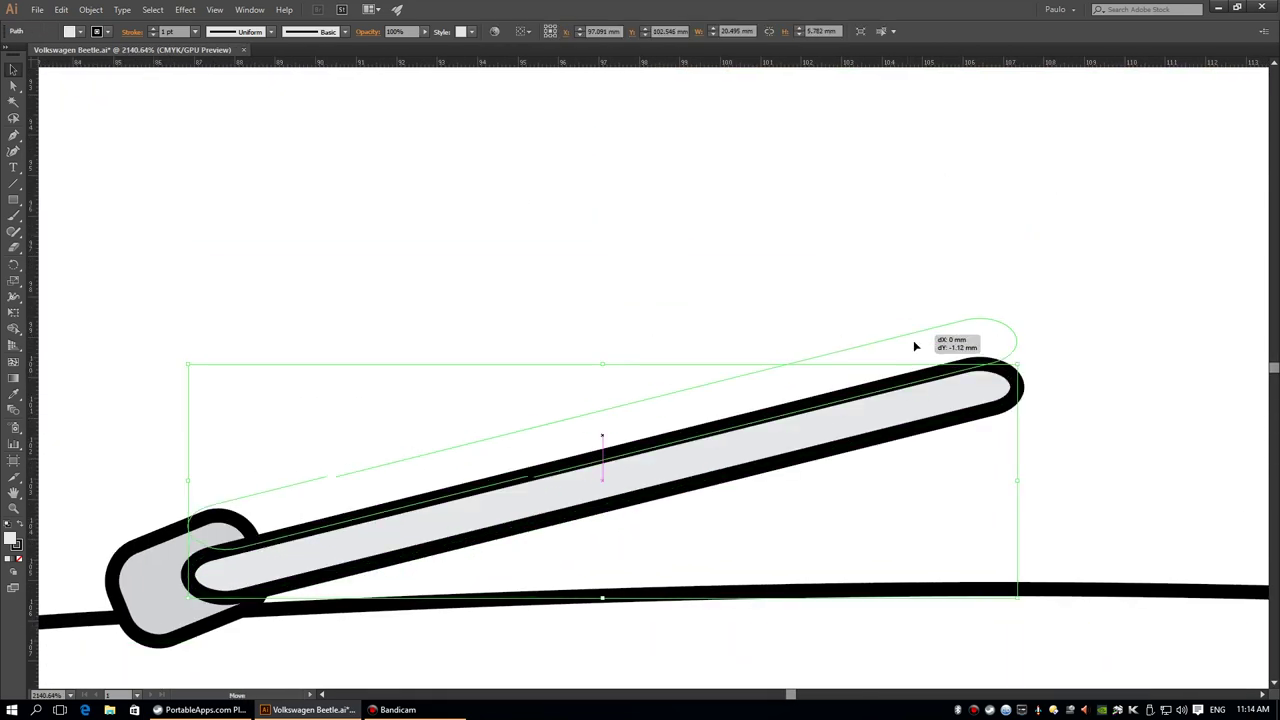
{"action": "left_click", "coordinate": [190, 600]}
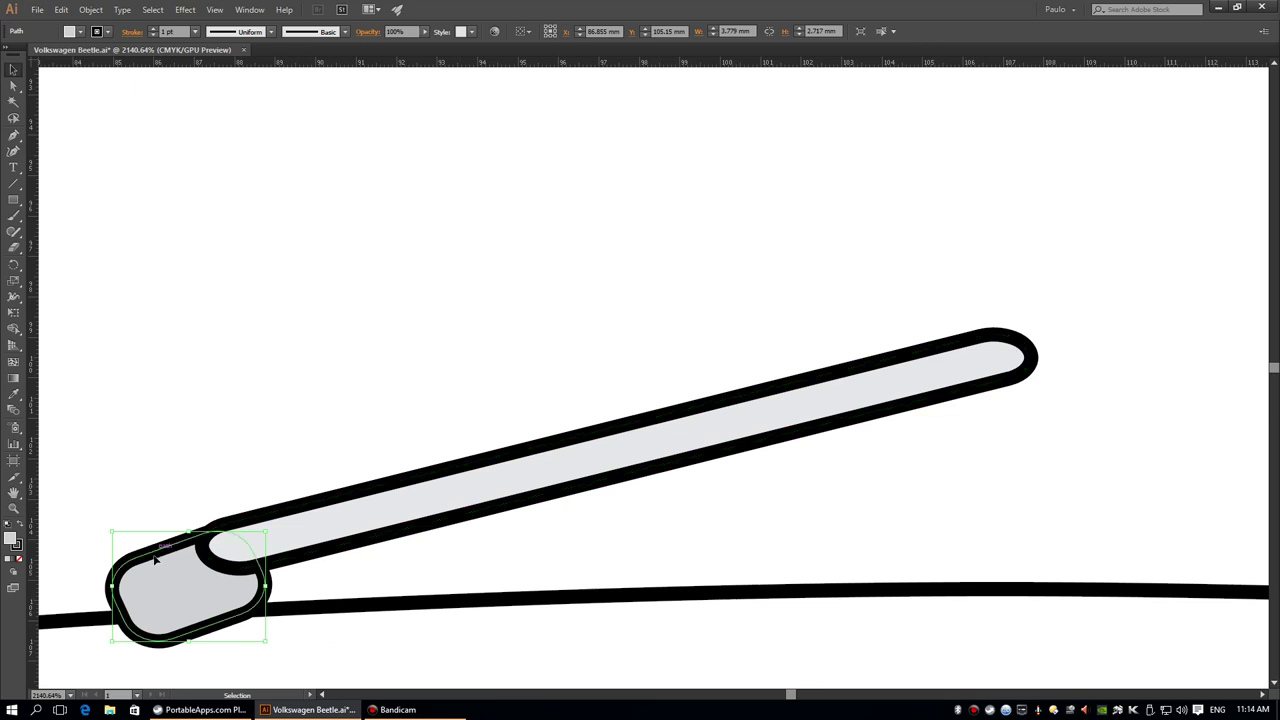
{"action": "left_click_drag", "start_coordinate": [403, 529], "coordinate": [358, 569]}
{"action": "key", "text": "ctrl+0"}
{"action": "key", "text": "ctrl+shift+a"}
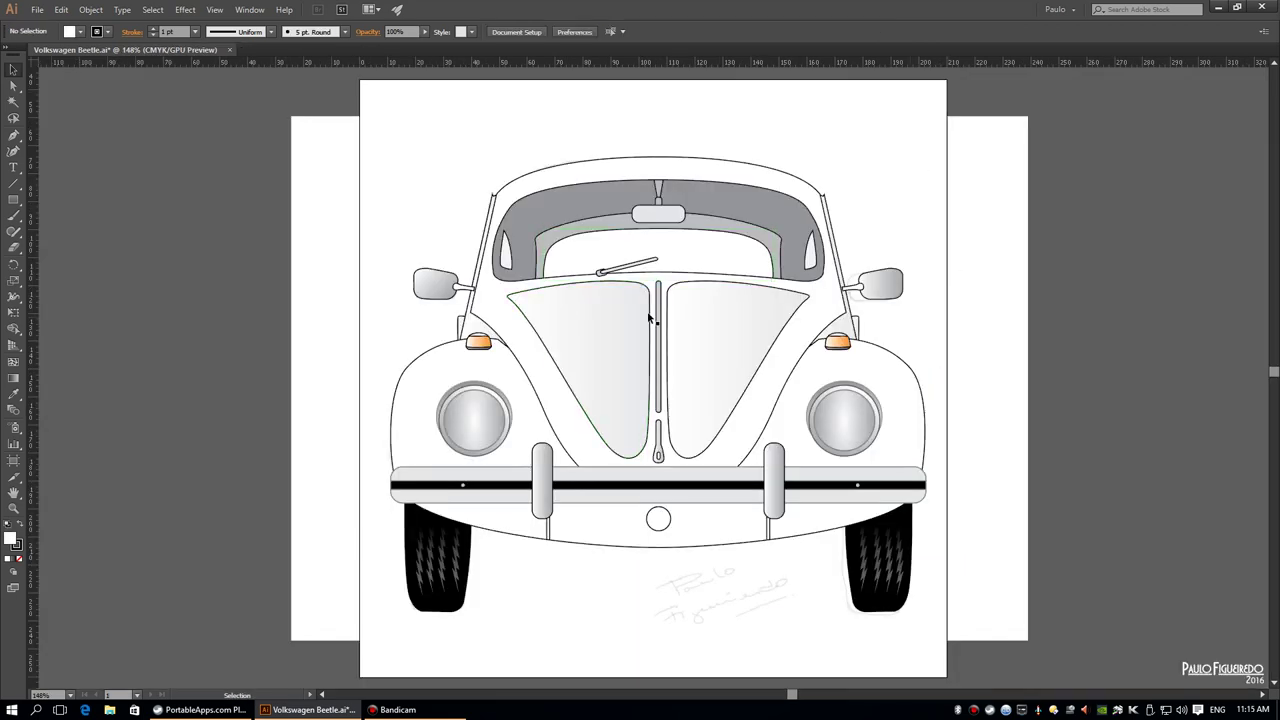
{"action": "key", "text": "ctrl+plus"}
{"action": "key", "text": "ctrl+plus"}
{"action": "key", "text": "ctrl+plus"}
{"action": "key", "text": "ctrl+plus"}
{"action": "key", "text": "ctrl+plus"}
Draw a thin black, outline-free wiper blade, send it behind the arm, and rotate it along the arm
{"action": "left_click_drag", "start_coordinate": [924, 216], "coordinate": [925, 148]}
{"action": "key", "text": "shift+x"}
{"action": "key", "text": "slash"}
{"action": "key", "text": "v"}
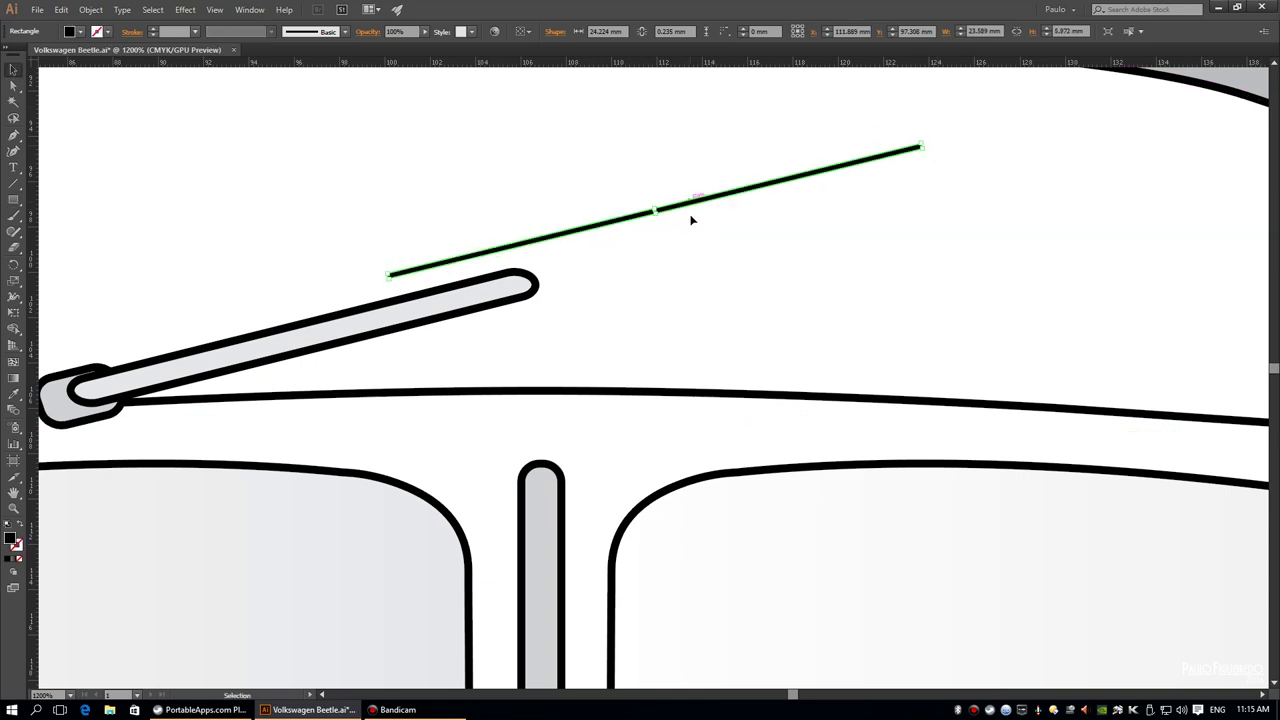
{"action": "left_click_drag", "start_coordinate": [690, 219], "coordinate": [661, 263]}
{"action": "right_click", "coordinate": [382, 300]}
{"action": "left_click", "coordinate": [650, 540]}
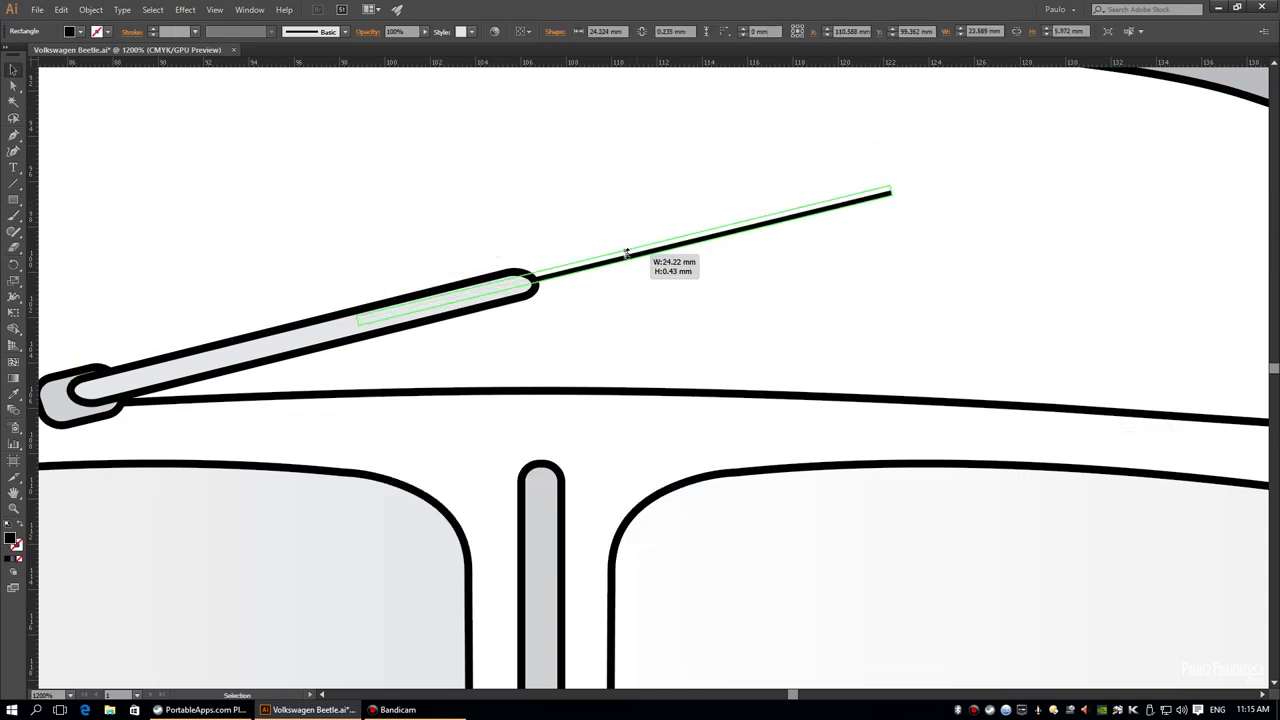
{"action": "mouse_move", "coordinate": [903, 189]}
{"action": "left_mouse_down"}
{"action": "mouse_move", "coordinate": [910, 209]}
{"action": "mouse_move", "coordinate": [856, 227]}
{"action": "mouse_move", "coordinate": [928, 191]}
{"action": "mouse_move", "coordinate": [900, 217]}
{"action": "left_mouse_up"}
{"action": "left_click", "coordinate": [877, 131]}
Resize the wiper pivot ellipse, move the arm onto it, and rotate the arm about 18 degrees
{"action": "key", "text": "ctrl+0"}
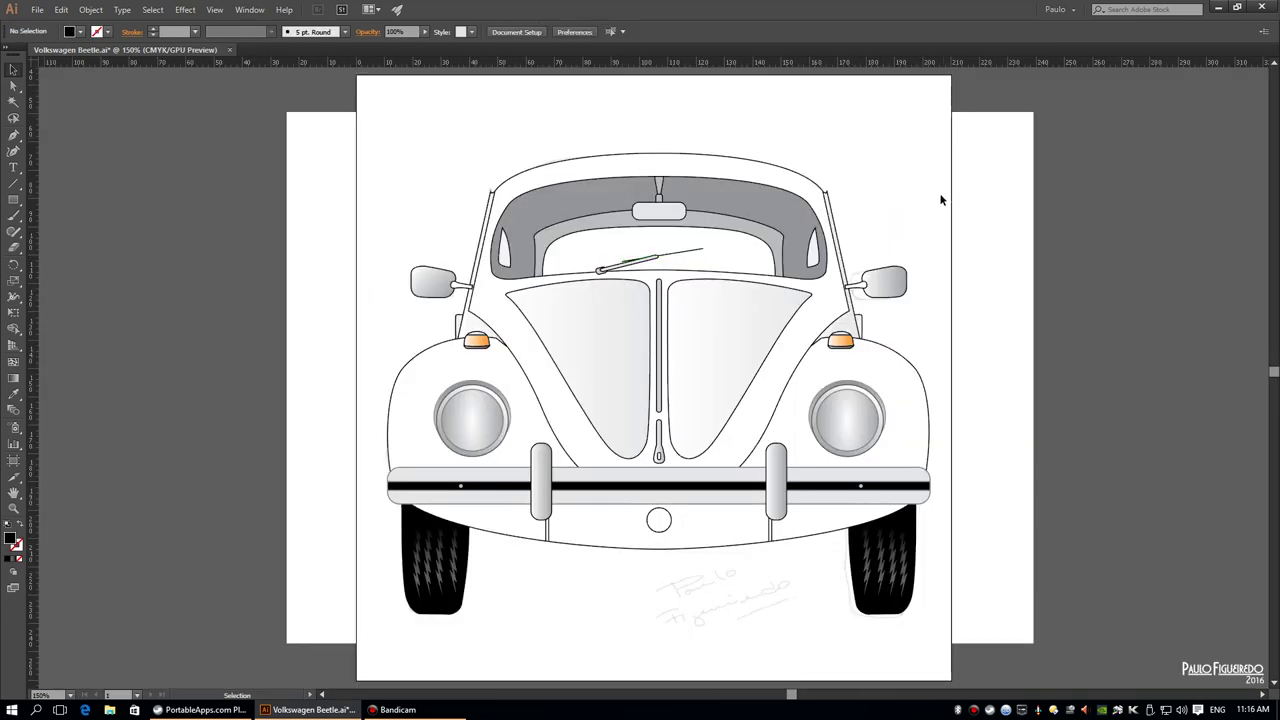
{"action": "left_click_drag", "start_coordinate": [235, 280], "coordinate": [325, 325]}
{"action": "left_click_drag", "start_coordinate": [821, 276], "coordinate": [521, 276]}
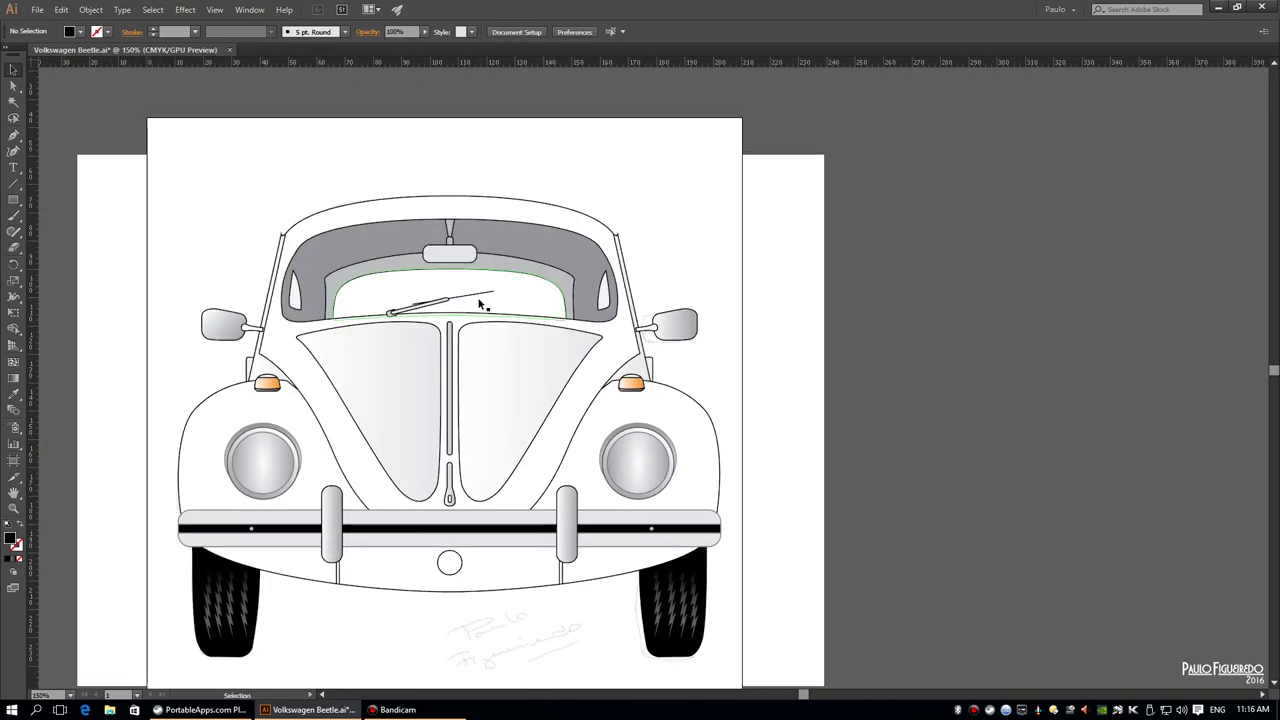
{"action": "scroll", "coordinate": [480, 303], "scroll_direction": "up", "scroll_amount": 4}
{"action": "left_click_drag", "start_coordinate": [600, 400], "coordinate": [443, 343]}
{"action": "left_click", "coordinate": [484, 387]}
{"action": "left_click_drag", "start_coordinate": [487, 409], "coordinate": [480, 412]}
{"action": "mouse_move", "coordinate": [704, 357]}
{"action": "left_mouse_down"}
{"action": "mouse_move", "coordinate": [822, 310]}
{"action": "mouse_move", "coordinate": [834, 339]}
{"action": "left_mouse_up"}
Nudge the blade and arm left together and group them into one wiper
{"action": "scroll", "coordinate": [834, 339], "scroll_direction": "down", "scroll_amount": 4}
{"action": "left_click", "coordinate": [1166, 446]}
{"action": "mouse_move", "coordinate": [1166, 446]}
{"action": "left_mouse_down"}
{"action": "mouse_move", "coordinate": [711, 400]}
{"action": "mouse_move", "coordinate": [493, 355]}
{"action": "left_mouse_up"}
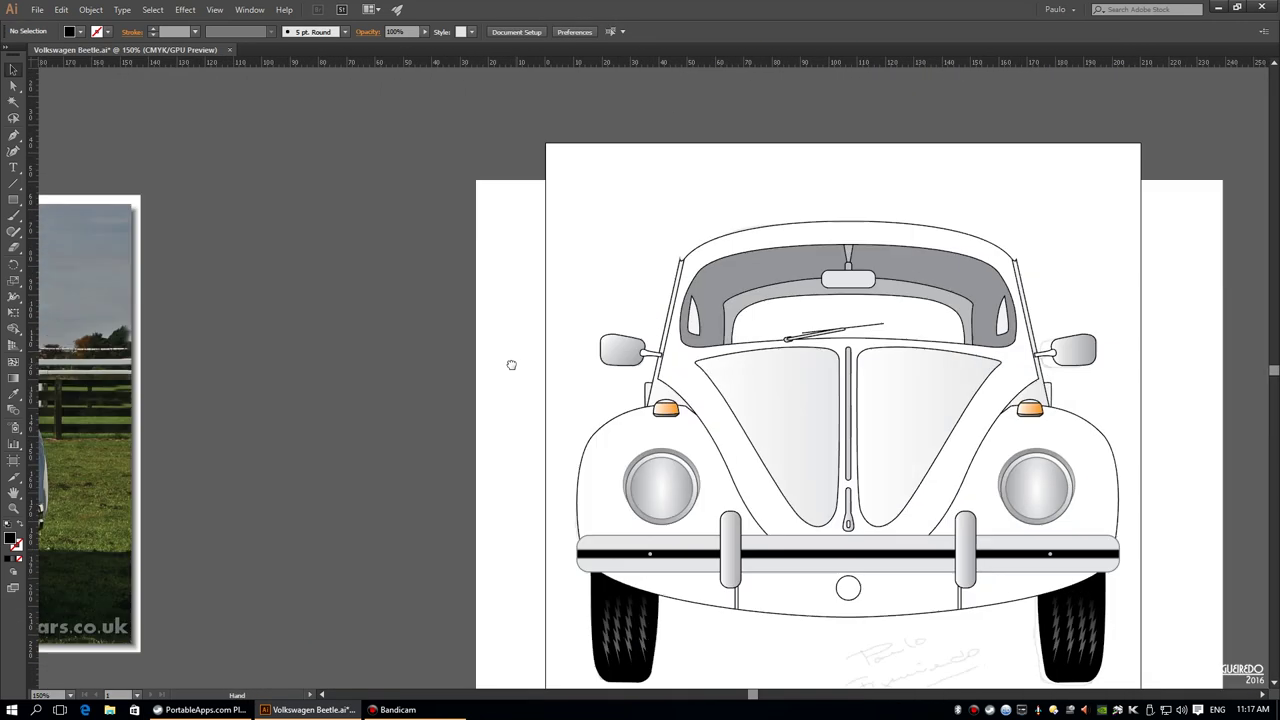
{"action": "scroll", "coordinate": [655, 312], "scroll_direction": "up", "scroll_amount": 5}
{"action": "left_click", "coordinate": [686, 428]}
{"action": "left_click", "coordinate": [609, 451], "text": "shift"}
{"action": "key", "text": "shift+Left"}
{"action": "key", "text": "shift+Left"}
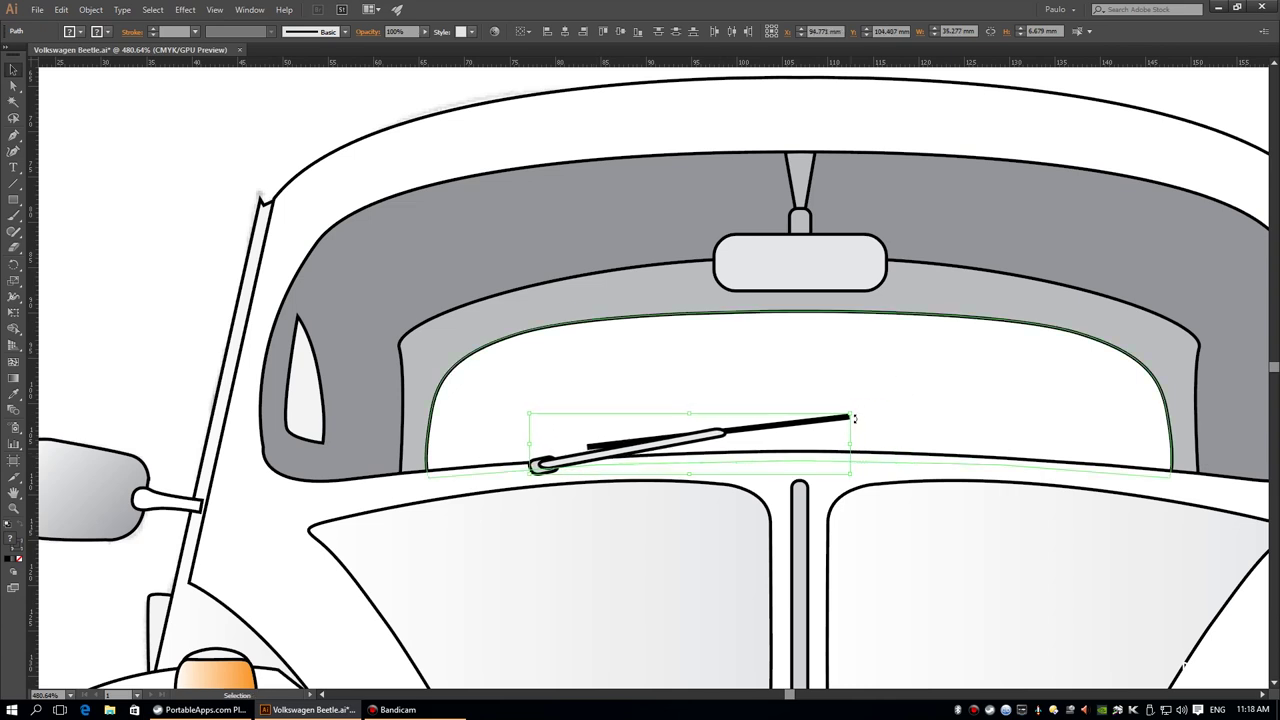
{"action": "scroll", "coordinate": [870, 425], "scroll_direction": "down", "scroll_amount": 5}
{"action": "scroll", "coordinate": [943, 386], "scroll_direction": "up", "scroll_amount": 8}
{"action": "right_click", "coordinate": [242, 338]}
{"action": "left_click", "coordinate": [274, 399]}
Alt-drag a copy of the grouped wiper onto the windshield's right half
{"action": "left_click", "coordinate": [90, 9]}
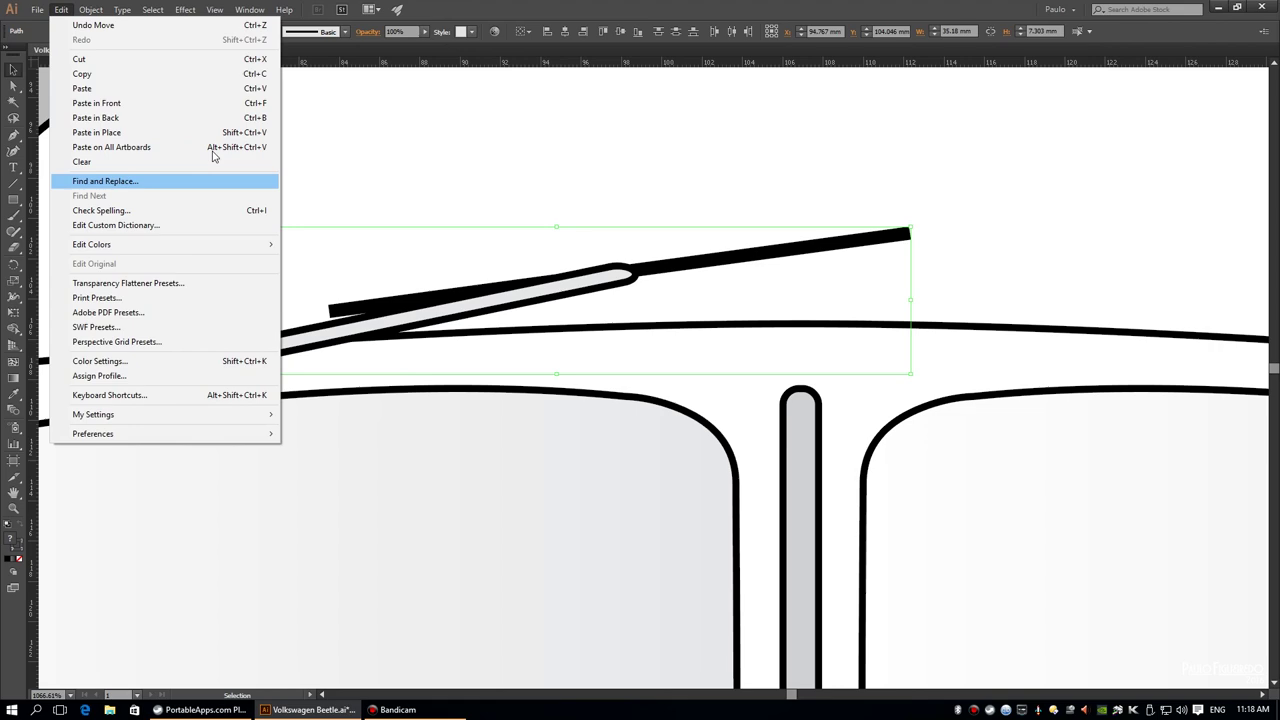
{"action": "scroll", "coordinate": [604, 179], "scroll_direction": "down", "scroll_amount": 8}
{"action": "key", "text": "ctrl+shift+a"}
{"action": "left_click_drag", "start_coordinate": [714, 270], "coordinate": [615, 270]}
{"action": "left_click_drag", "start_coordinate": [755, 270], "coordinate": [756, 270]}
{"action": "mouse_move", "coordinate": [348, 300]}
{"action": "left_mouse_down"}
{"action": "mouse_move", "coordinate": [562, 303]}
{"action": "mouse_move", "coordinate": [364, 322]}
{"action": "left_mouse_up"}
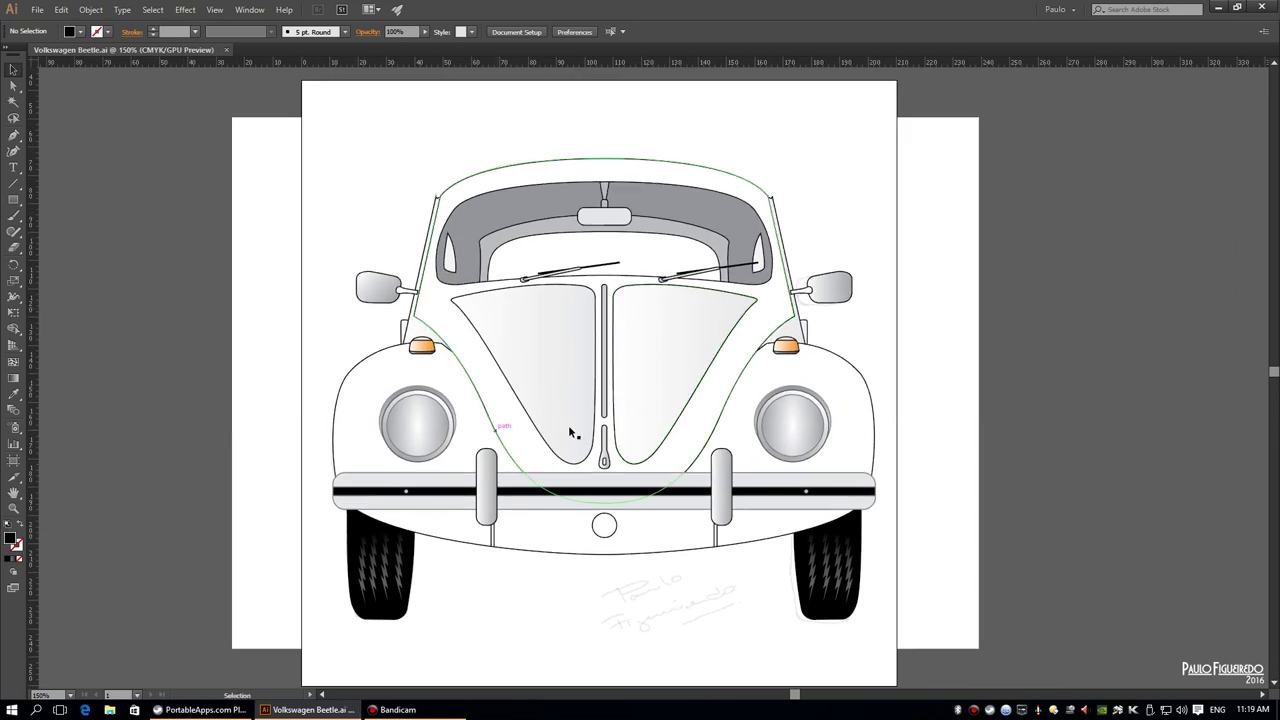
{"action": "left_click", "coordinate": [417, 420]}
Draw an unfilled curved path from the left hood's upper corner to the windshield pillar base
{"action": "key", "text": "a"}
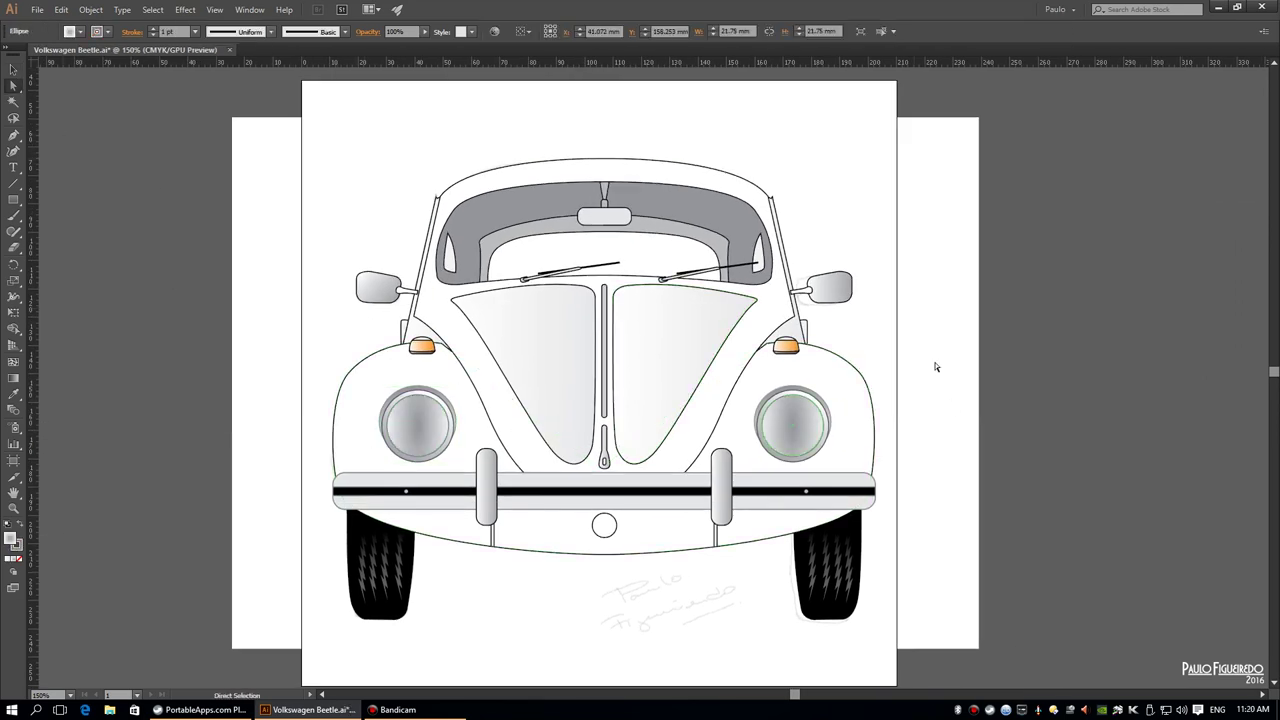
{"action": "left_click_drag", "start_coordinate": [539, 411], "coordinate": [700, 400]}
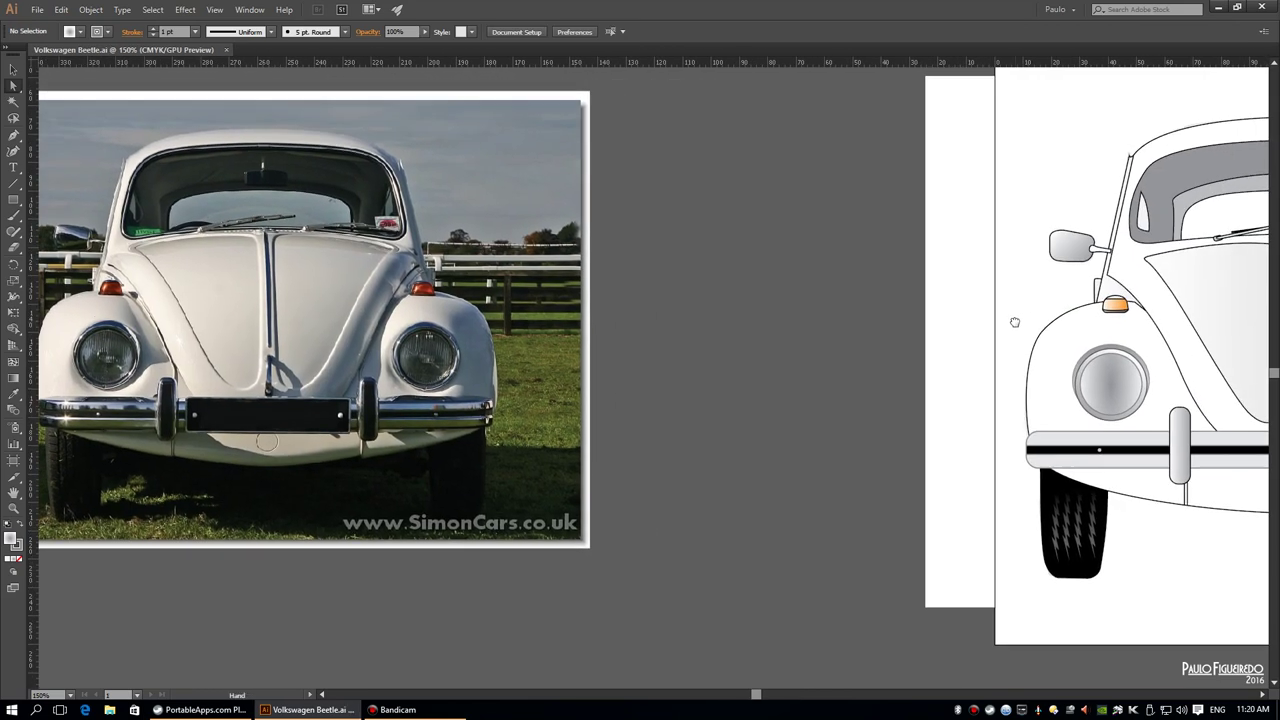
{"action": "scroll", "coordinate": [641, 312], "scroll_direction": "up", "scroll_amount": 4}
{"action": "left_click_drag", "start_coordinate": [641, 312], "coordinate": [534, 250]}
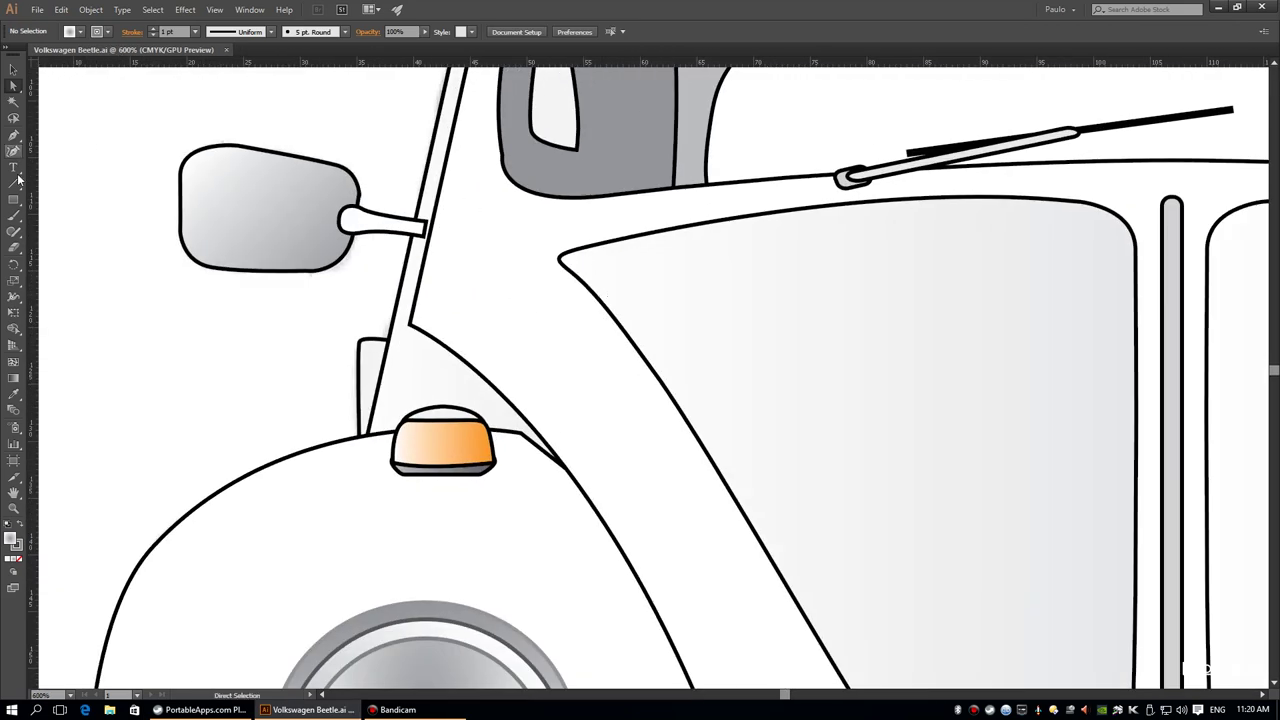
{"action": "left_click", "coordinate": [559, 260]}
{"action": "left_click_drag", "start_coordinate": [343, 378], "coordinate": [348, 384]}
{"action": "left_click", "coordinate": [383, 436]}
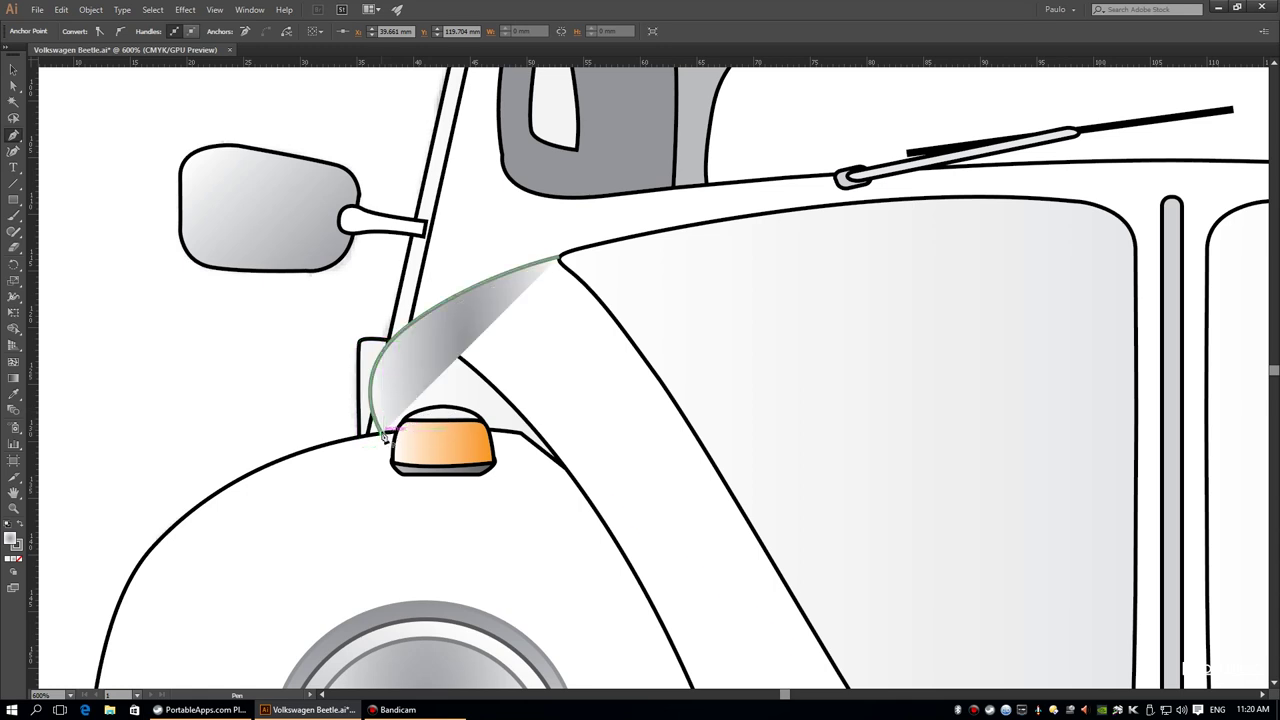
{"action": "key", "text": "ctrl+z"}
Reshape the curve's anchors with Direct Selection, converting one into a sharp corner
{"action": "left_click", "coordinate": [392, 357]}
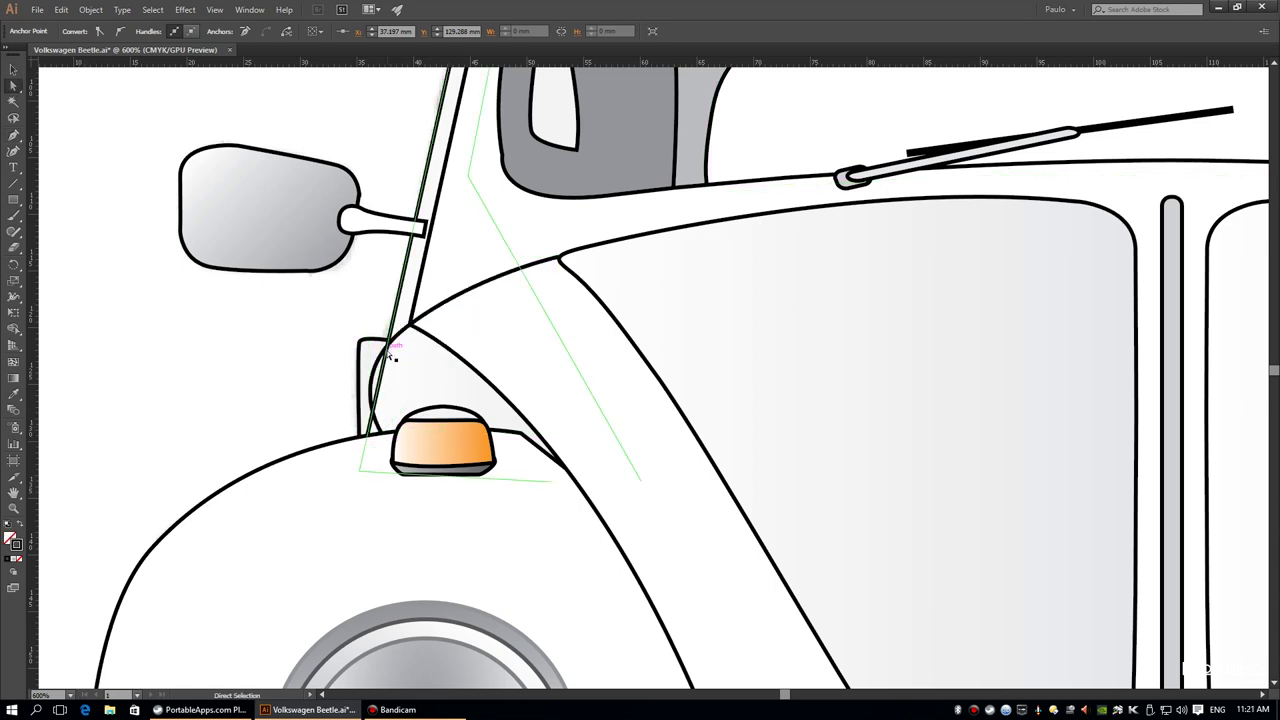
{"action": "left_click", "coordinate": [467, 298]}
{"action": "left_click_drag", "start_coordinate": [385, 343], "coordinate": [376, 343]}
{"action": "key", "text": "v"}
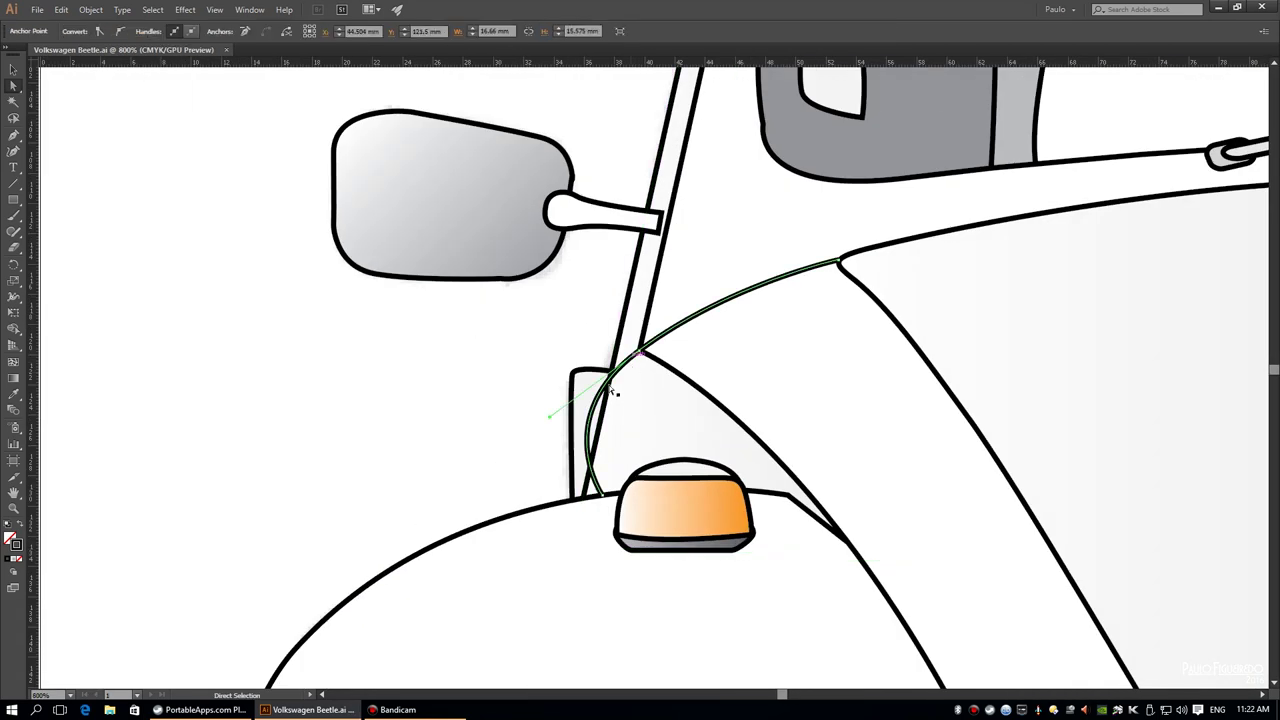
{"action": "left_click", "coordinate": [99, 31]}
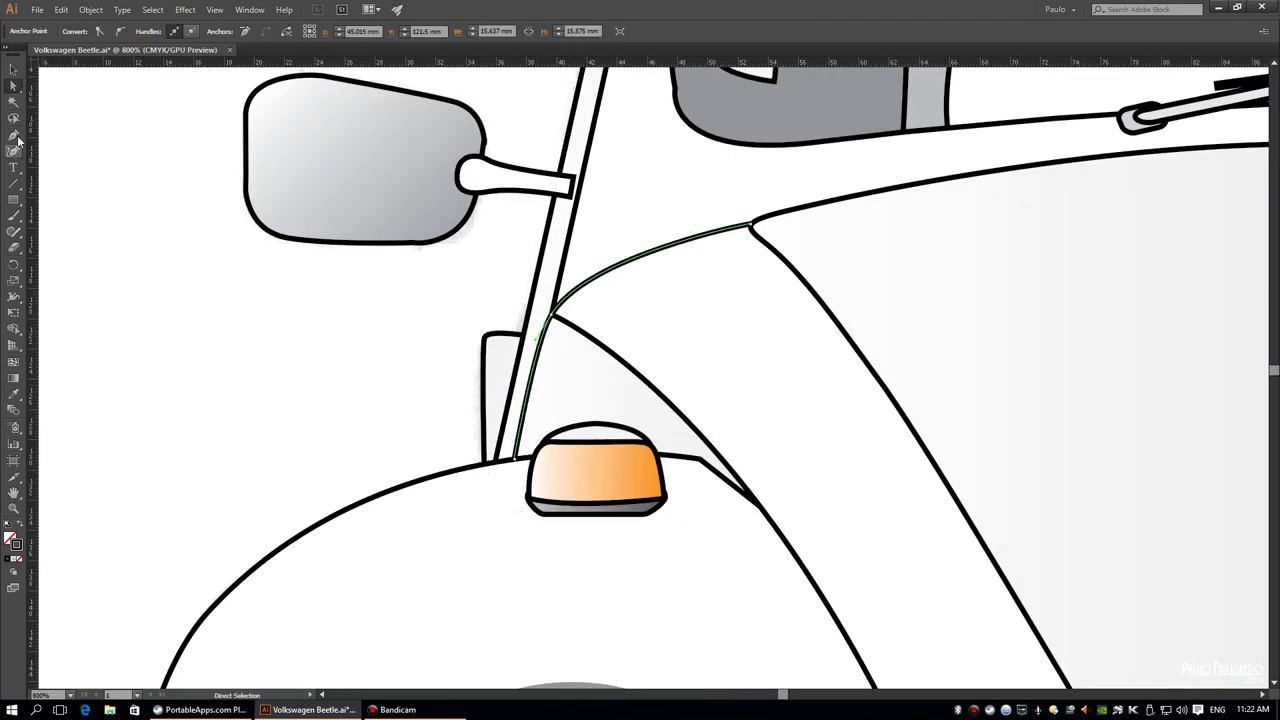
{"action": "left_click_drag", "start_coordinate": [17, 140], "coordinate": [60, 185]}
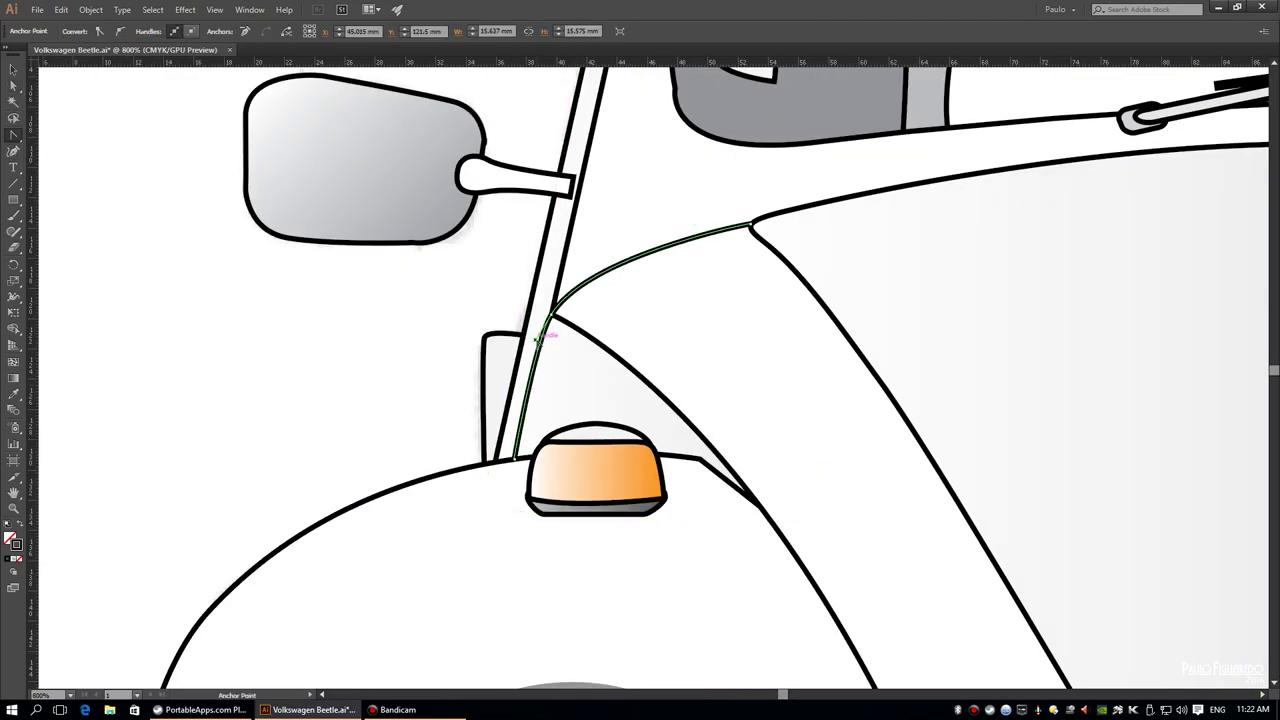
{"action": "left_click", "coordinate": [14, 84]}
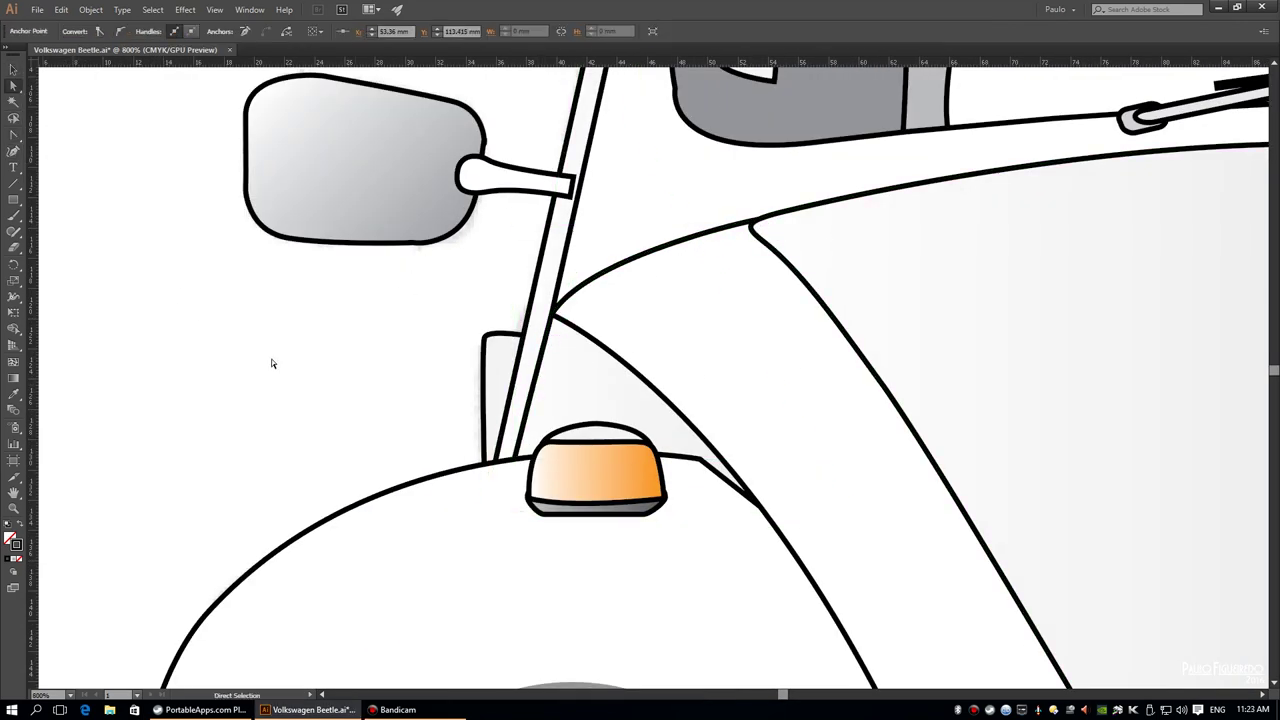
{"action": "scroll", "coordinate": [770, 225], "scroll_direction": "up", "scroll_amount": 5}
{"action": "left_click", "coordinate": [652, 163]}
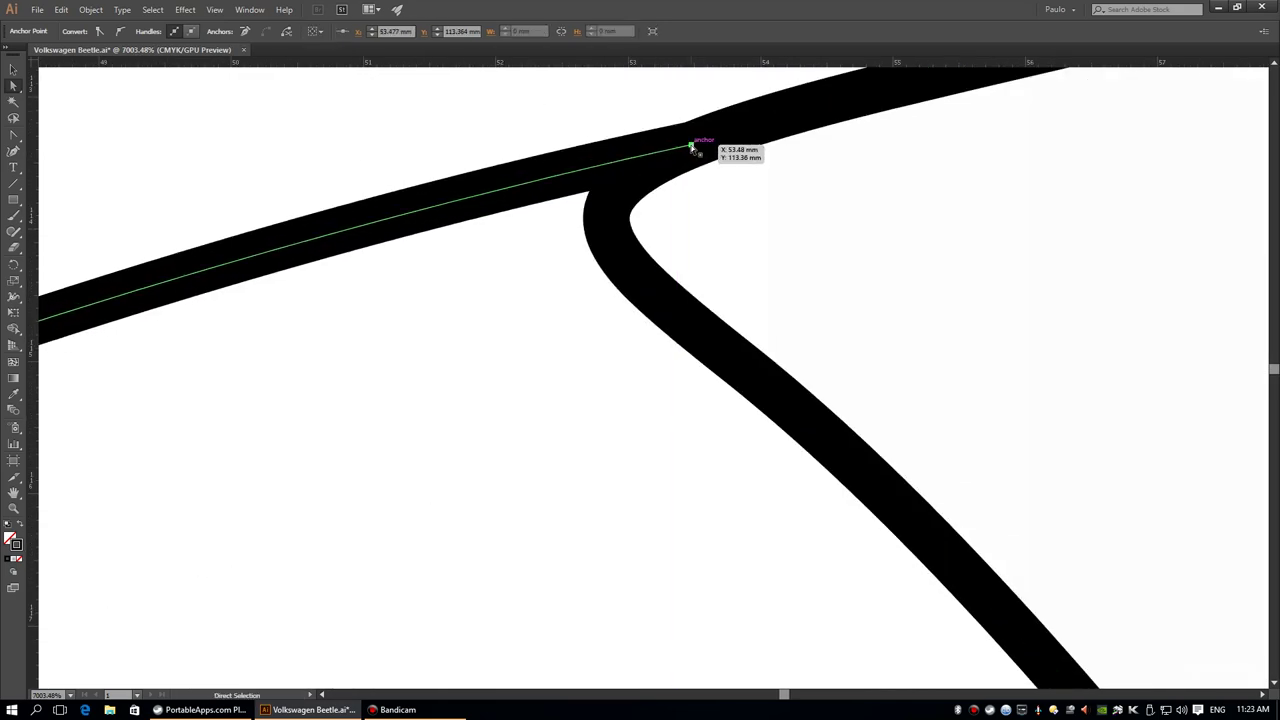
{"action": "key", "text": "ctrl+0"}
{"action": "key", "text": "ctrl+equal"}
{"action": "key", "text": "ctrl+equal"}
{"action": "key", "text": "ctrl+equal"}
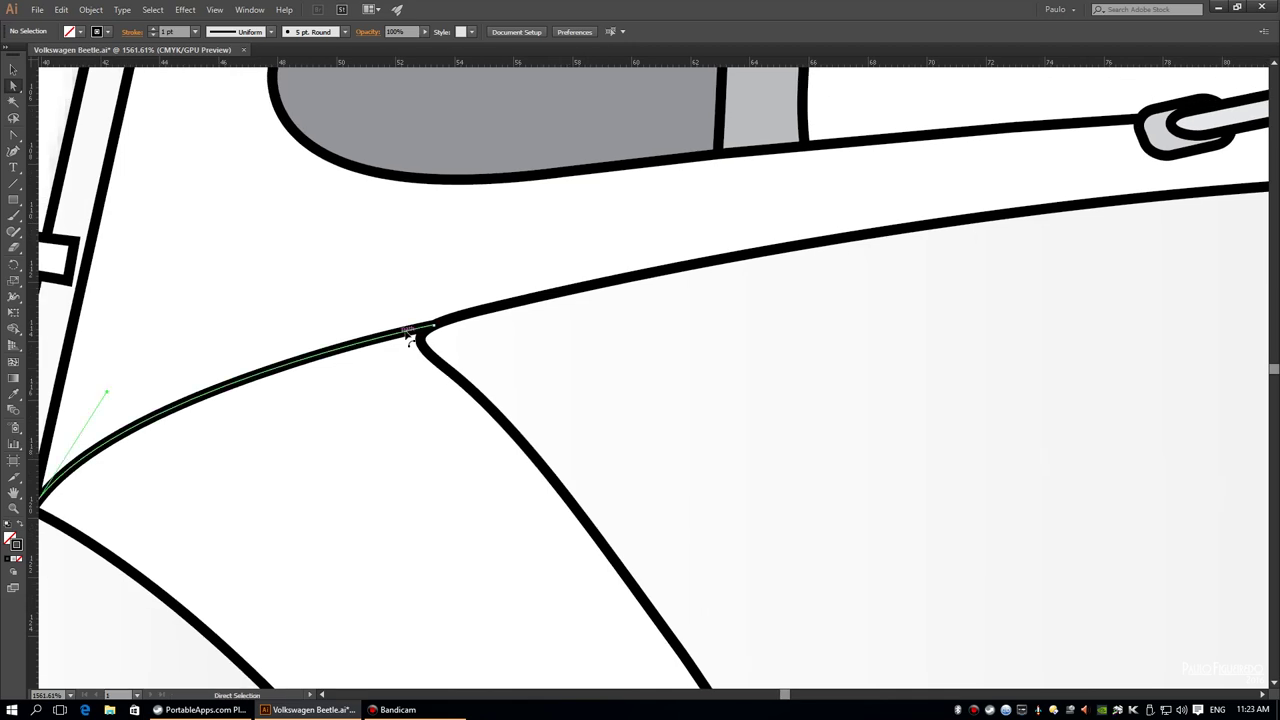
{"action": "key", "text": "ctrl+0"}
{"action": "key", "text": "v"}
{"action": "key", "text": "ctrl+b"}
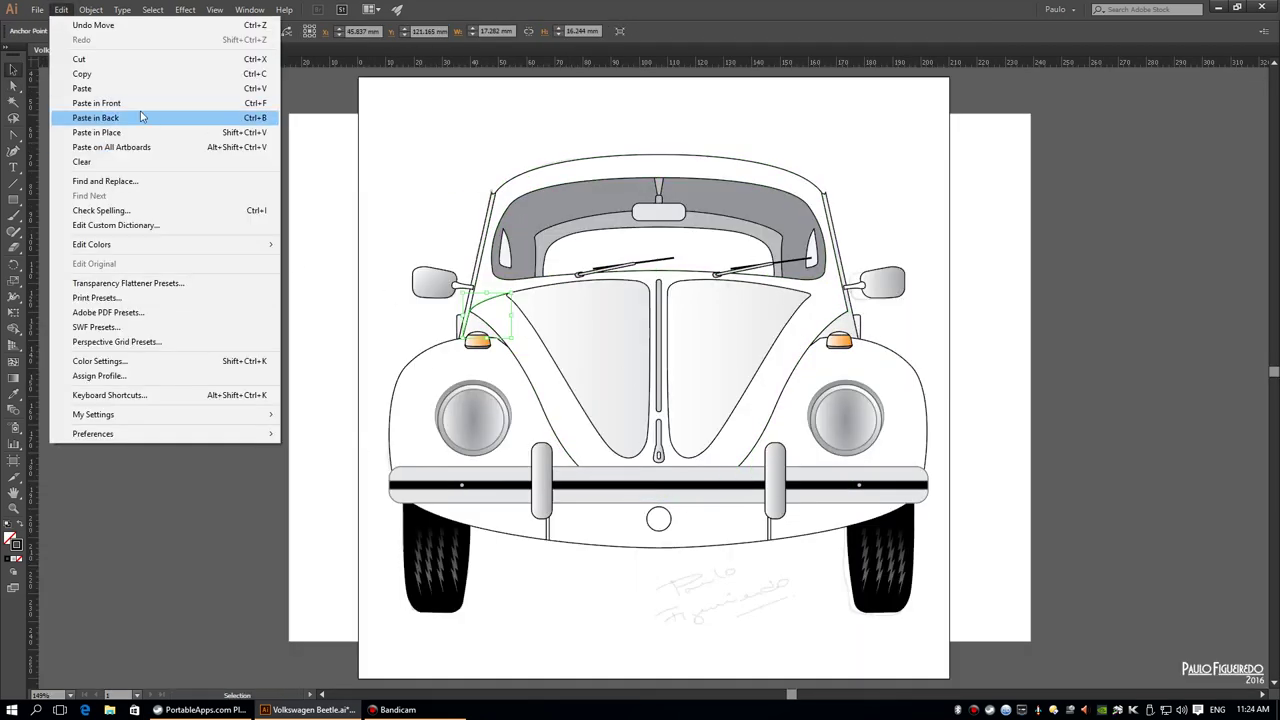
{"action": "right_click", "coordinate": [487, 303]}
{"action": "left_click", "coordinate": [683, 500]}
{"action": "left_click", "coordinate": [713, 451]}
{"action": "right_click", "coordinate": [500, 300]}
{"action": "key", "text": "Escape"}
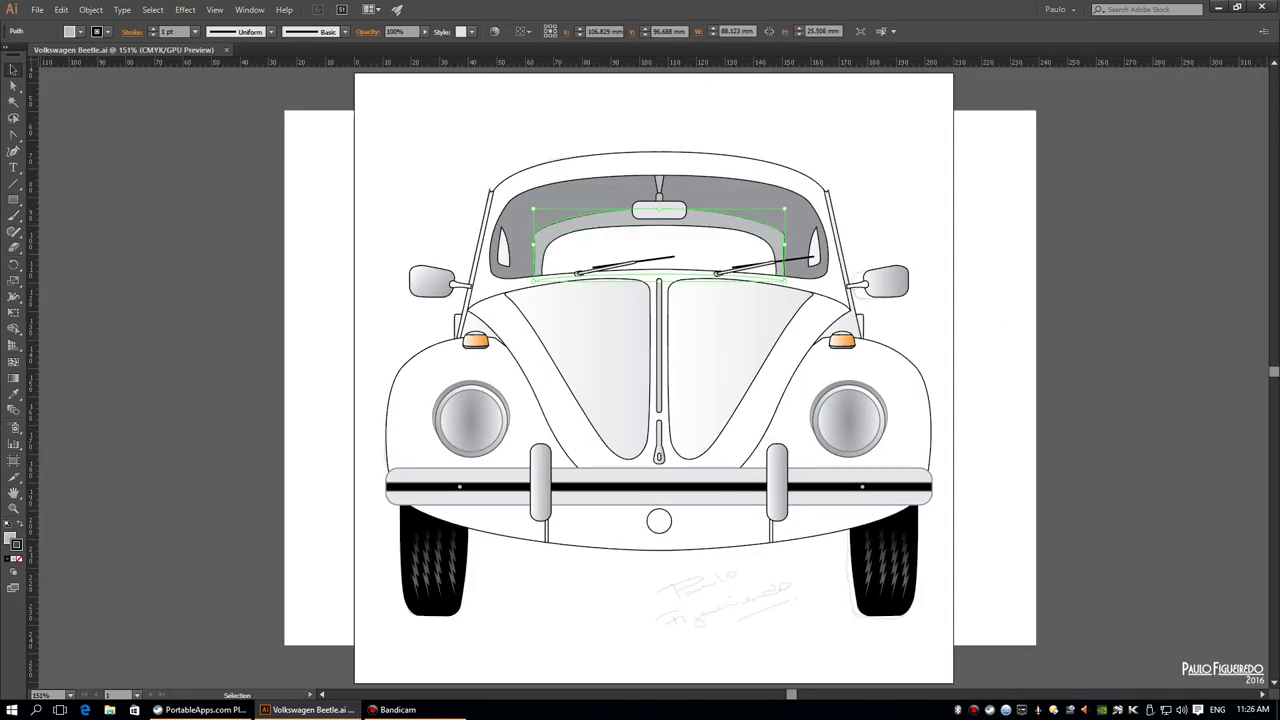
{"action": "left_click", "coordinate": [1155, 270]}
{"action": "left_click", "coordinate": [600, 195]}
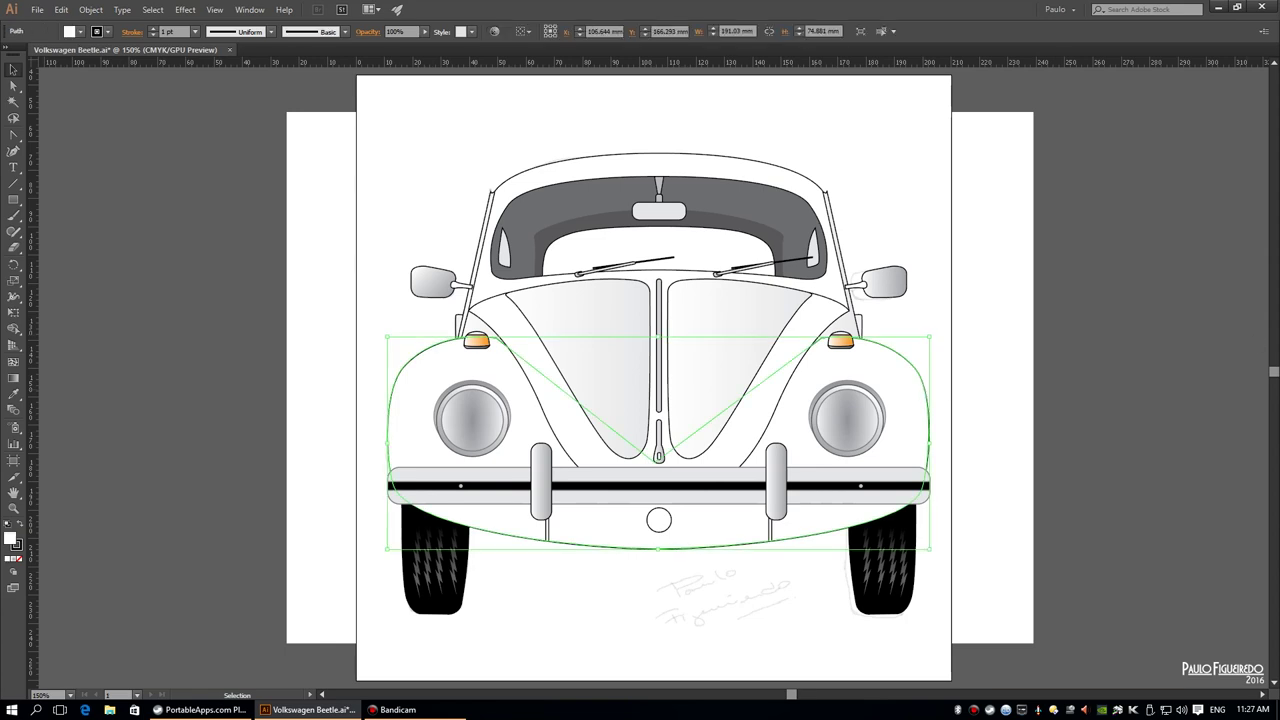
{"action": "key", "text": "period"}
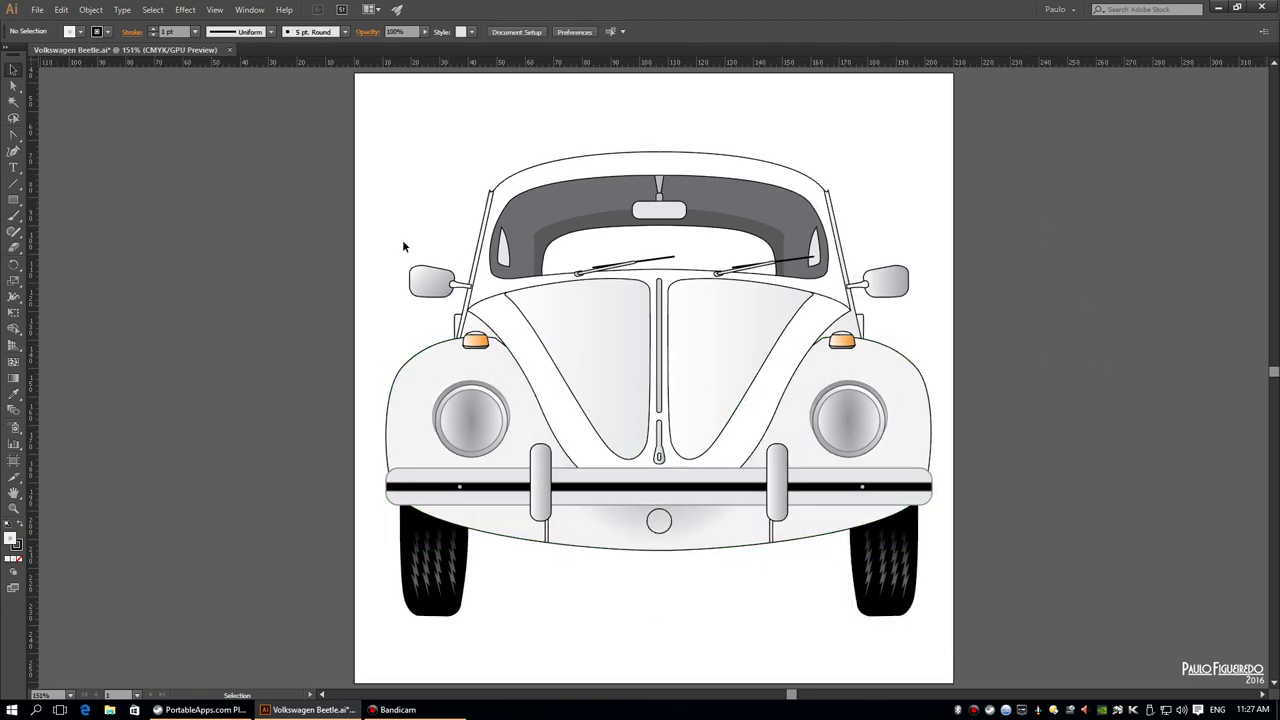
Draw a page-sized rectangle filled orange behind the Beetle
{"action": "left_click_drag", "start_coordinate": [590, 337], "coordinate": [953, 683]}
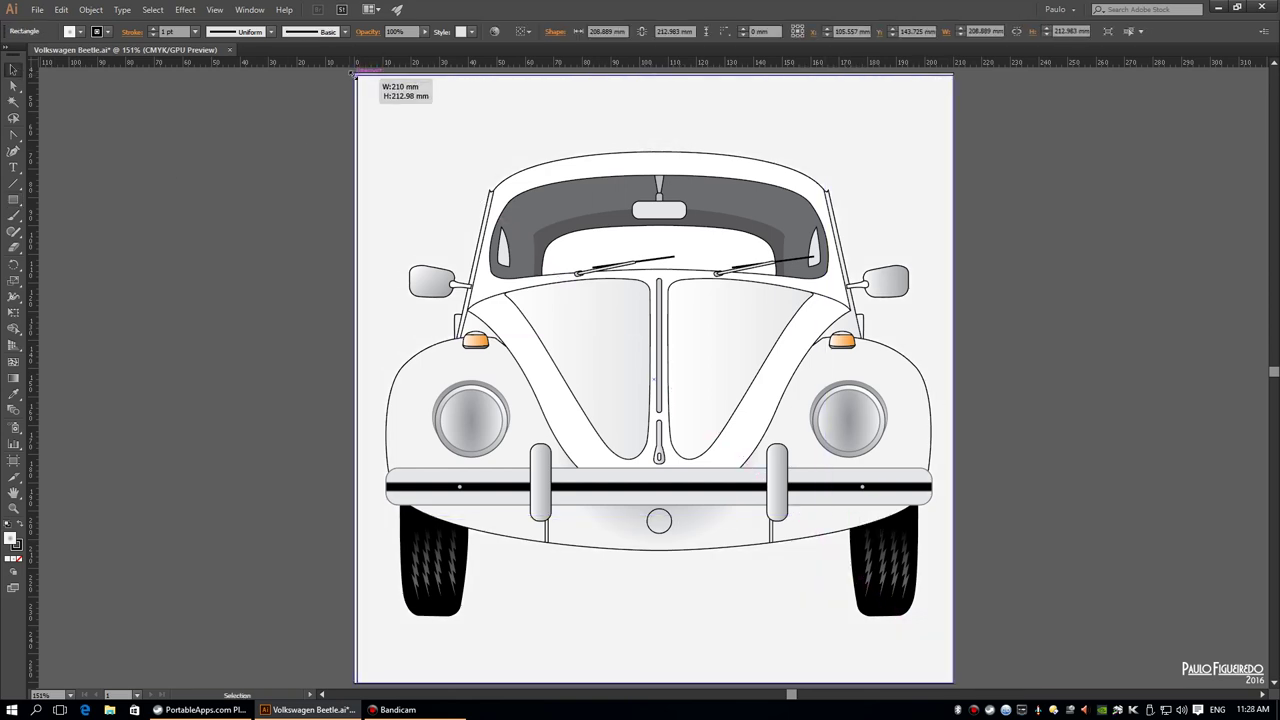
{"action": "left_click", "coordinate": [1008, 215]}
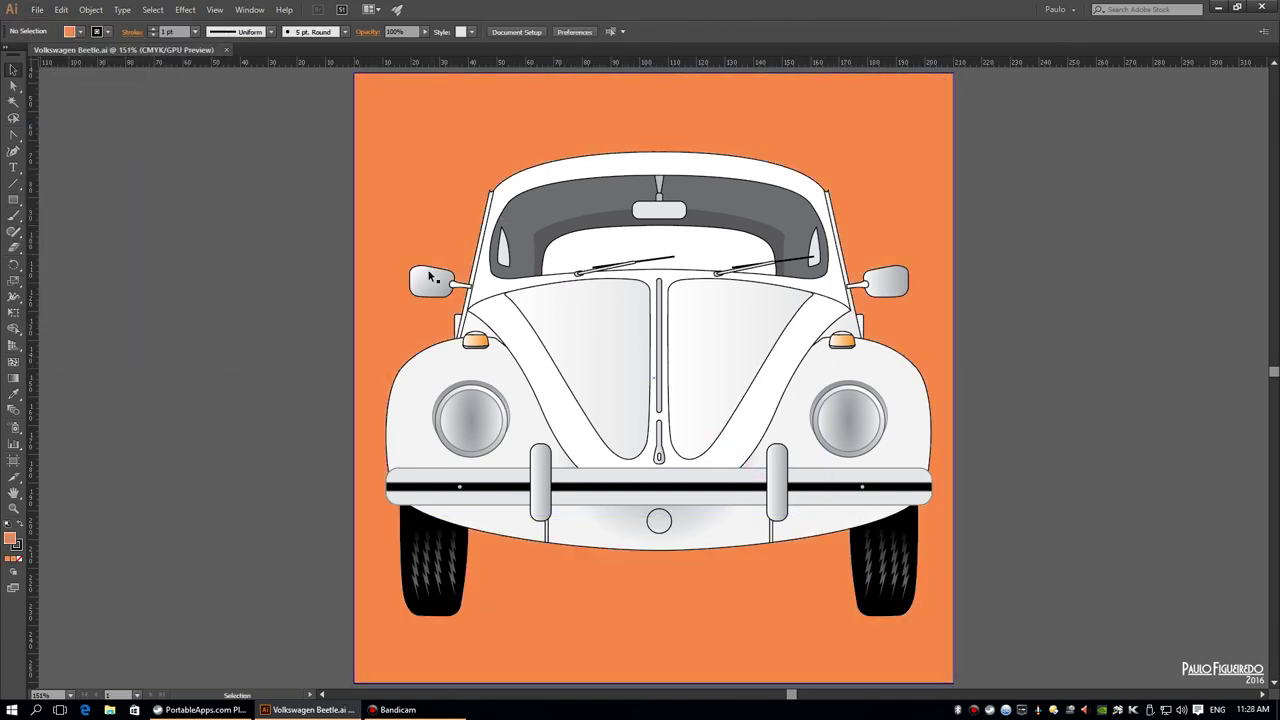
{"action": "left_click", "coordinate": [470, 310]}
{"action": "left_click", "coordinate": [905, 400]}
Try a grey fill on the roof and windshield surround, then revert it to white
{"action": "left_click", "coordinate": [800, 229]}
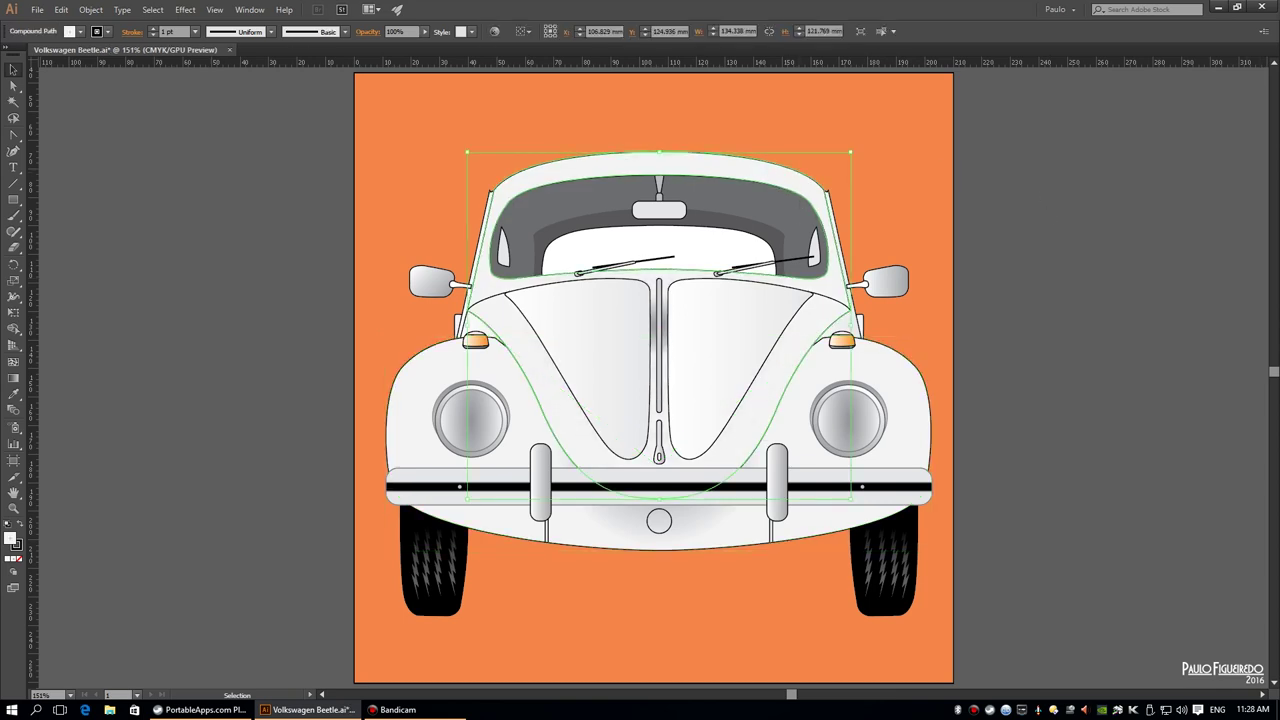
{"action": "key", "text": "period"}
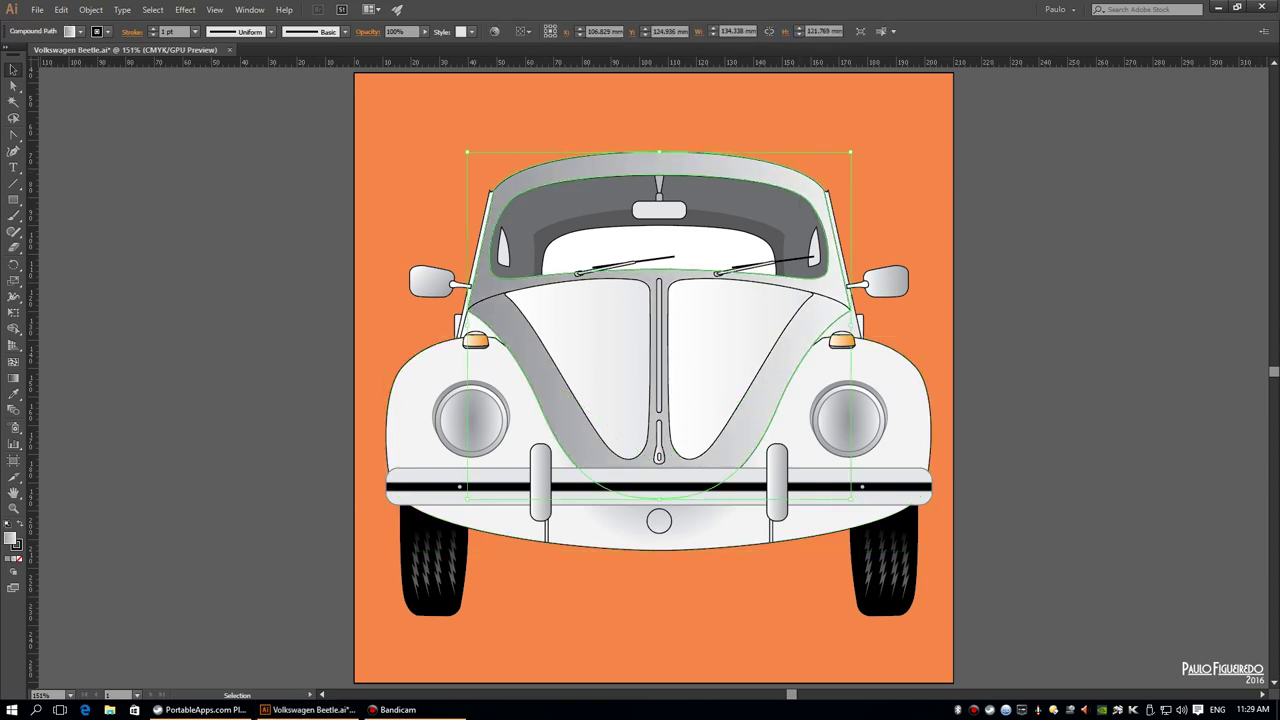
{"action": "key", "text": "ctrl+z"}
{"action": "left_click", "coordinate": [1051, 336]}
{"action": "left_click", "coordinate": [745, 323]}
{"action": "left_click", "coordinate": [538, 369]}
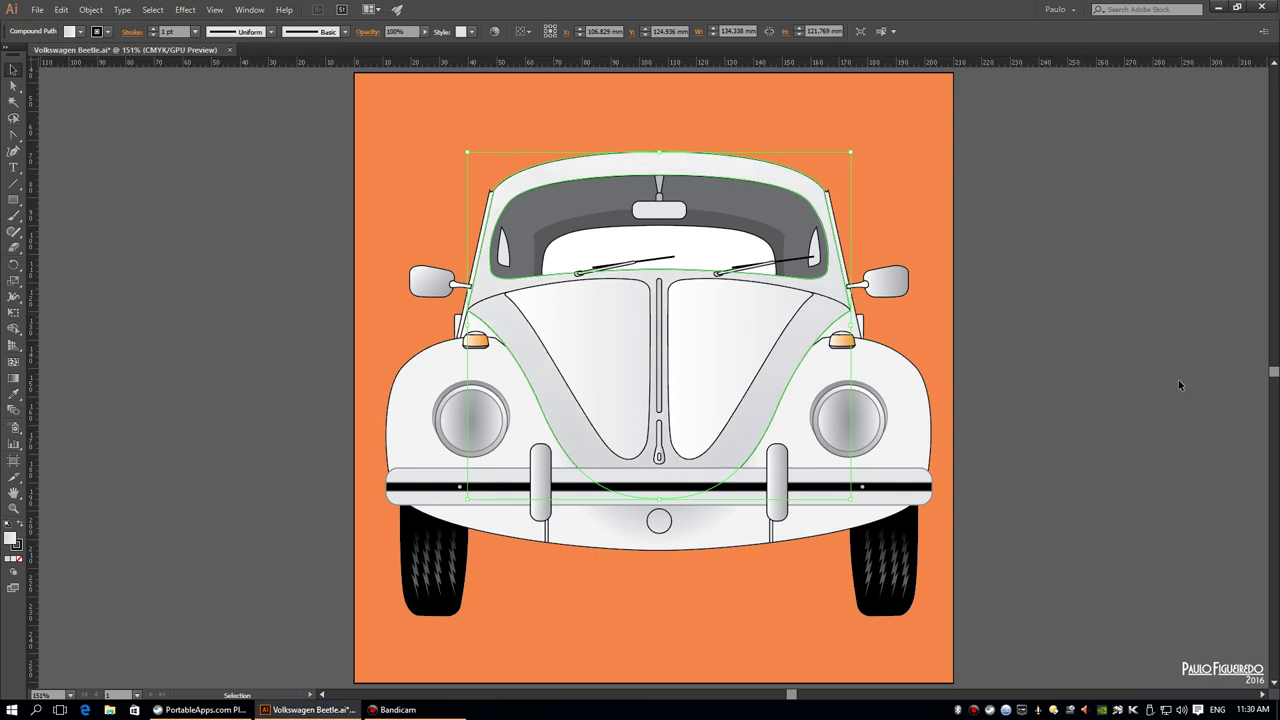
{"action": "key", "text": "ctrl+z"}
{"action": "left_click", "coordinate": [636, 341]}
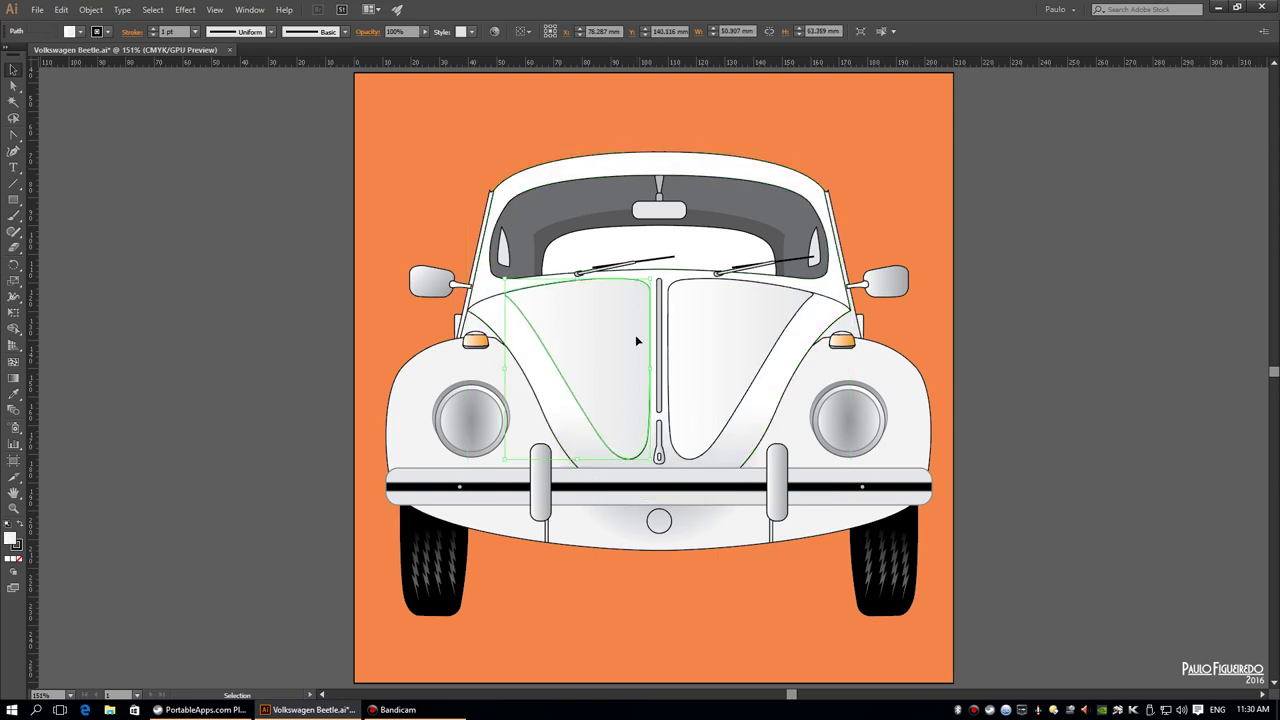
{"action": "key", "text": "ctrl+z"}
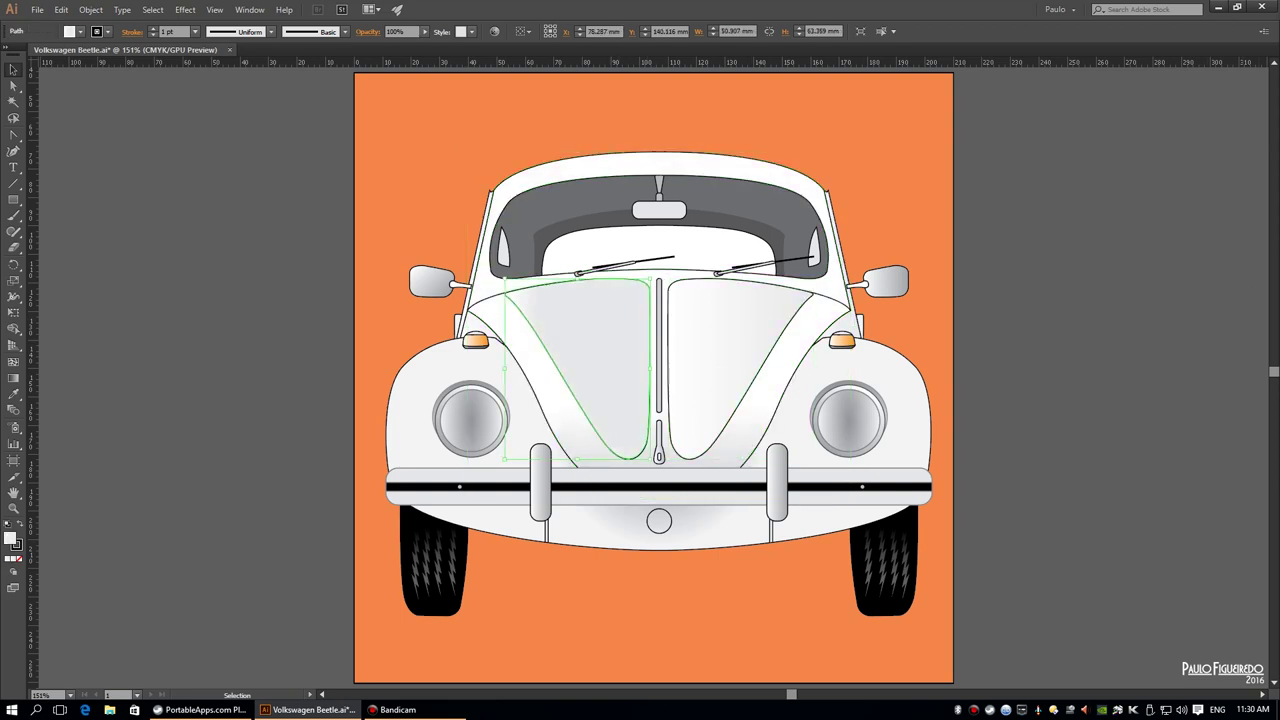
{"action": "key", "text": "ctrl+z"}
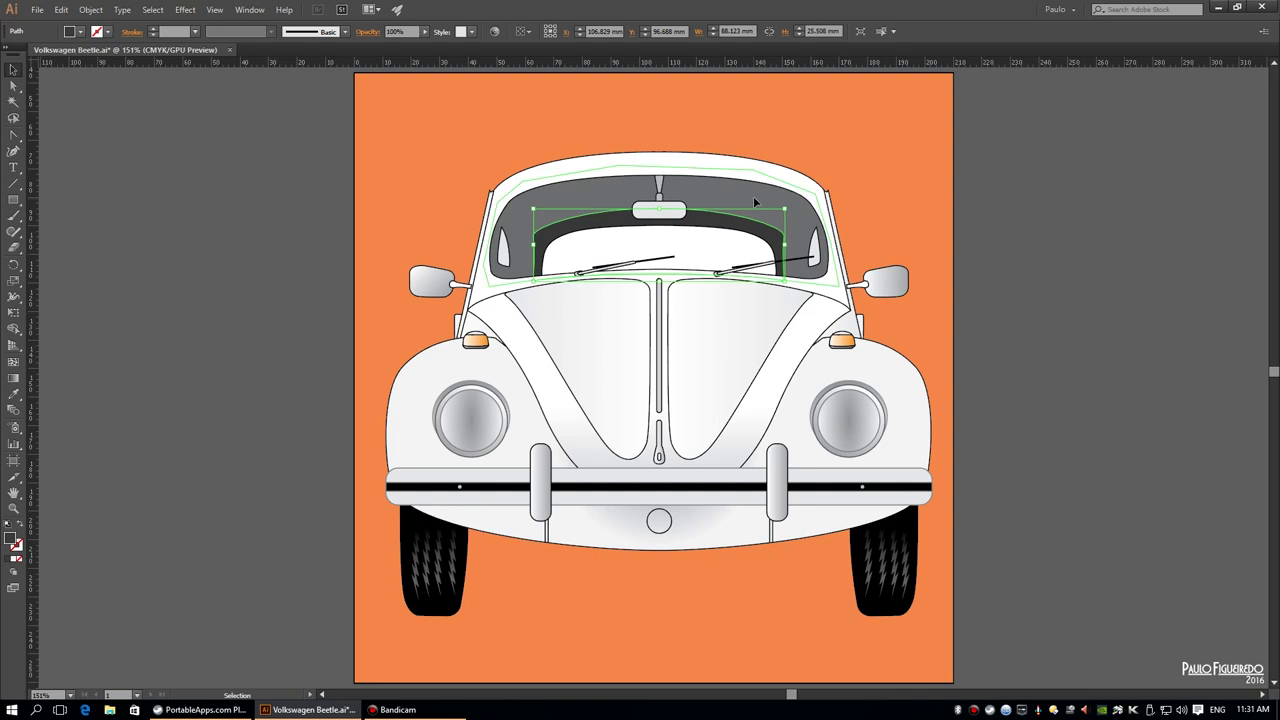
{"action": "key", "text": "ctrl+z"}
{"action": "left_click", "coordinate": [1161, 267]}
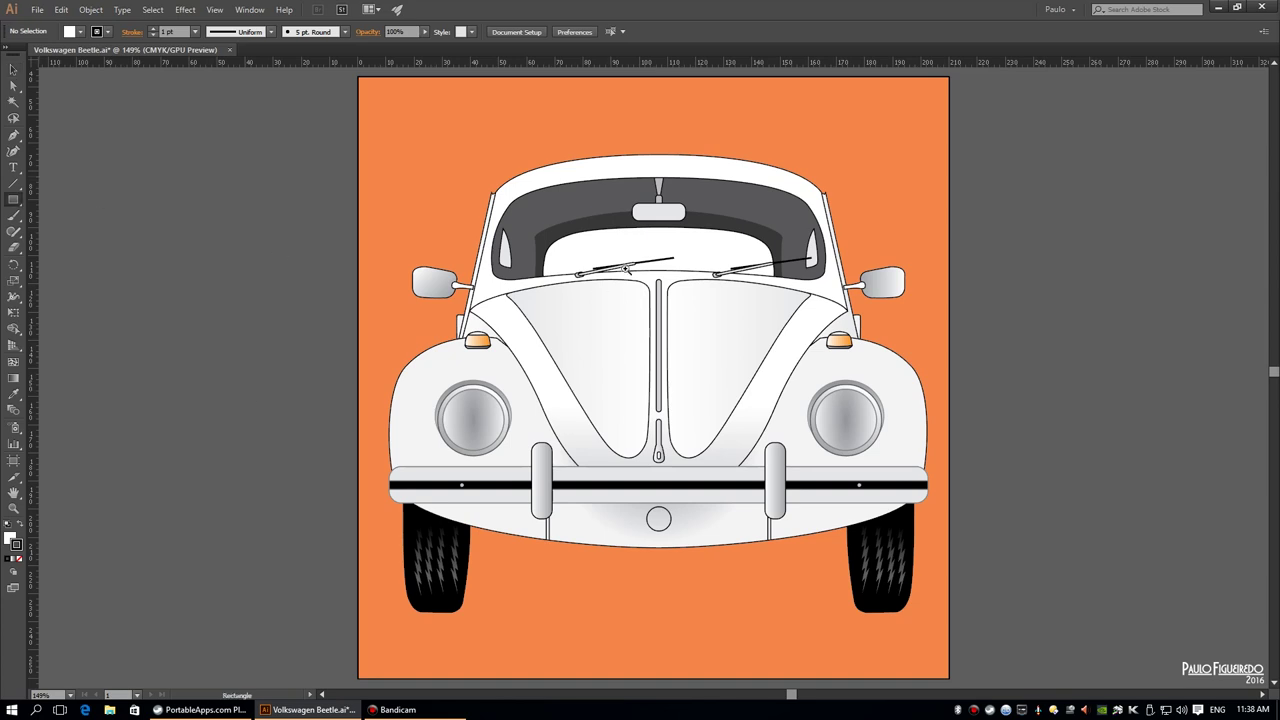
Draw a small rounded vent slot below the windshield and duplicate it into a row of six
{"action": "left_click", "coordinate": [626, 268], "text": "ctrl"}
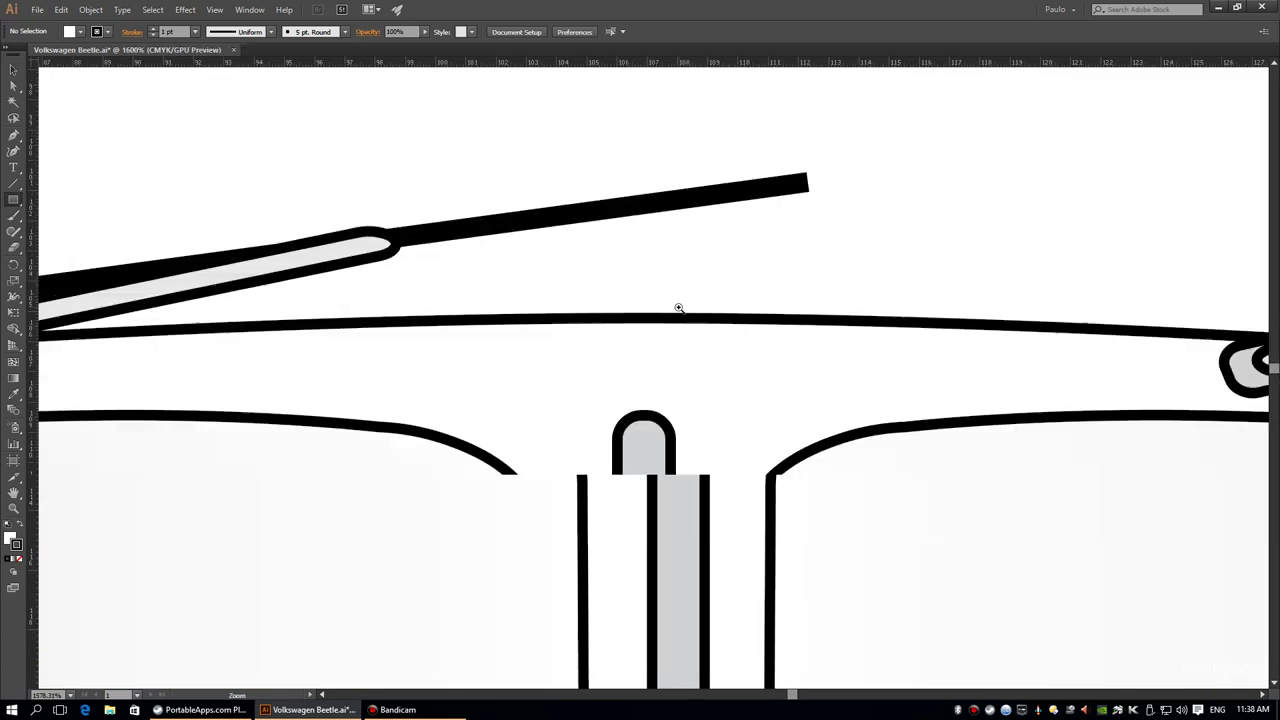
{"action": "left_click_drag", "start_coordinate": [551, 339], "coordinate": [566, 383]}
{"action": "left_click", "coordinate": [568, 360], "text": "ctrl"}
{"action": "key", "text": "ctrl+plus"}
{"action": "mouse_move", "coordinate": [505, 300]}
{"action": "left_mouse_down"}
{"action": "mouse_move", "coordinate": [516, 357]}
{"action": "mouse_move", "coordinate": [623, 329]}
{"action": "mouse_move", "coordinate": [513, 332]}
{"action": "left_mouse_up"}
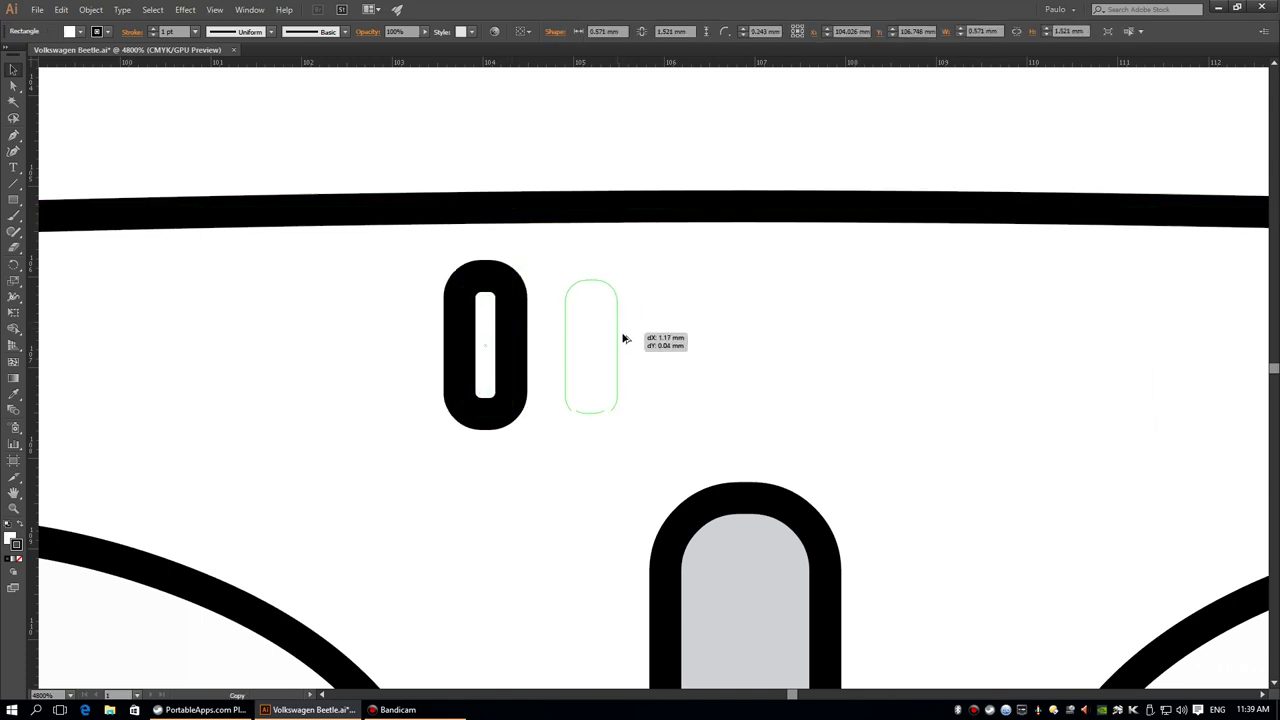
{"action": "left_click_drag", "start_coordinate": [623, 338], "coordinate": [628, 333]}
{"action": "left_click_drag", "start_coordinate": [744, 328], "coordinate": [470, 330]}
{"action": "left_click_drag", "start_coordinate": [745, 296], "coordinate": [1017, 287]}
{"action": "key", "text": "ctrl+0"}
{"action": "key", "text": "ctrl+shift+a"}
{"action": "key", "text": "ctrl+0"}
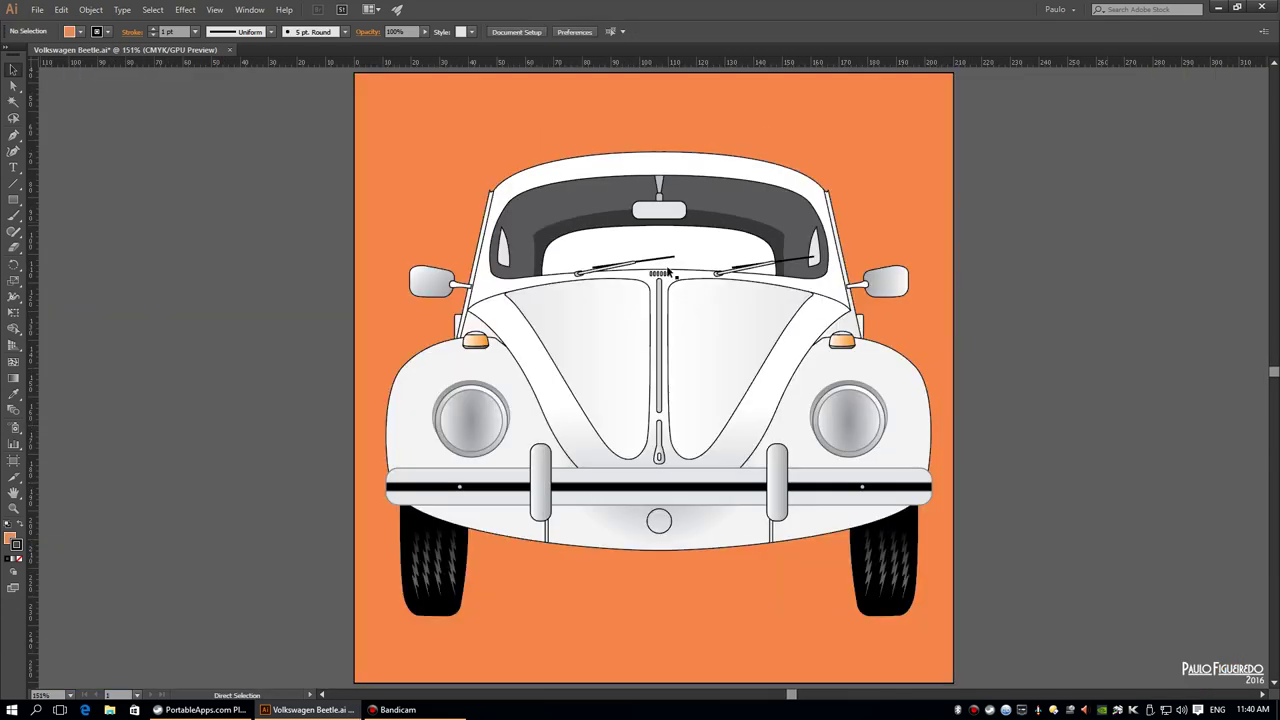
Copy the six slots beside the originals to make a row of twelve
{"action": "scroll", "coordinate": [657, 294], "scroll_direction": "up", "scroll_amount": 5}
{"action": "scroll", "coordinate": [800, 579], "scroll_direction": "down", "scroll_amount": 1}
{"action": "left_click", "coordinate": [610, 390]}
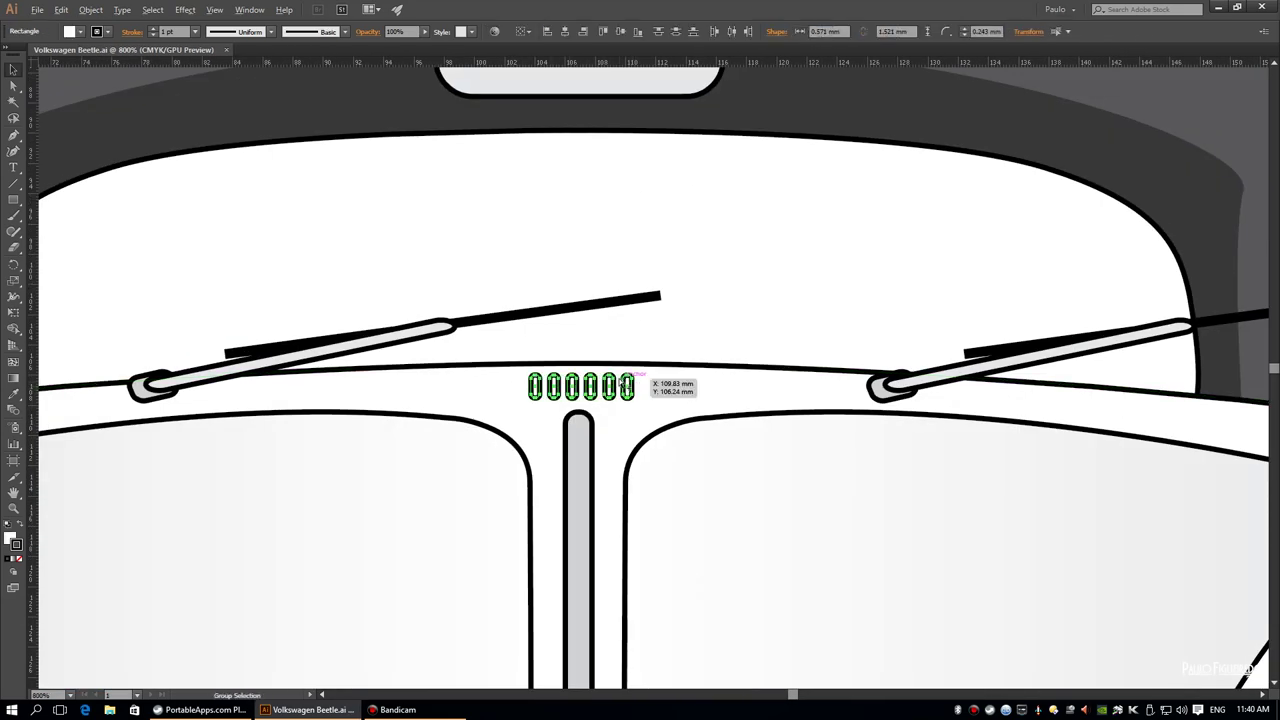
{"action": "left_click_drag", "start_coordinate": [735, 388], "coordinate": [757, 377]}
{"action": "key", "text": "ctrl+z"}
{"action": "scroll", "coordinate": [537, 397], "scroll_direction": "up", "scroll_amount": 3}
{"action": "scroll", "coordinate": [737, 328], "scroll_direction": "up", "scroll_amount": 2}
{"action": "left_click_drag", "start_coordinate": [587, 333], "coordinate": [922, 330]}
{"action": "key", "text": "ctrl+0"}
Copy five more slots to extend the vent row further
{"action": "left_click_drag", "start_coordinate": [426, 284], "coordinate": [726, 284]}
{"action": "scroll", "coordinate": [726, 284], "scroll_direction": "up", "scroll_amount": 5}
{"action": "scroll", "coordinate": [726, 284], "scroll_direction": "up", "scroll_amount": 3}
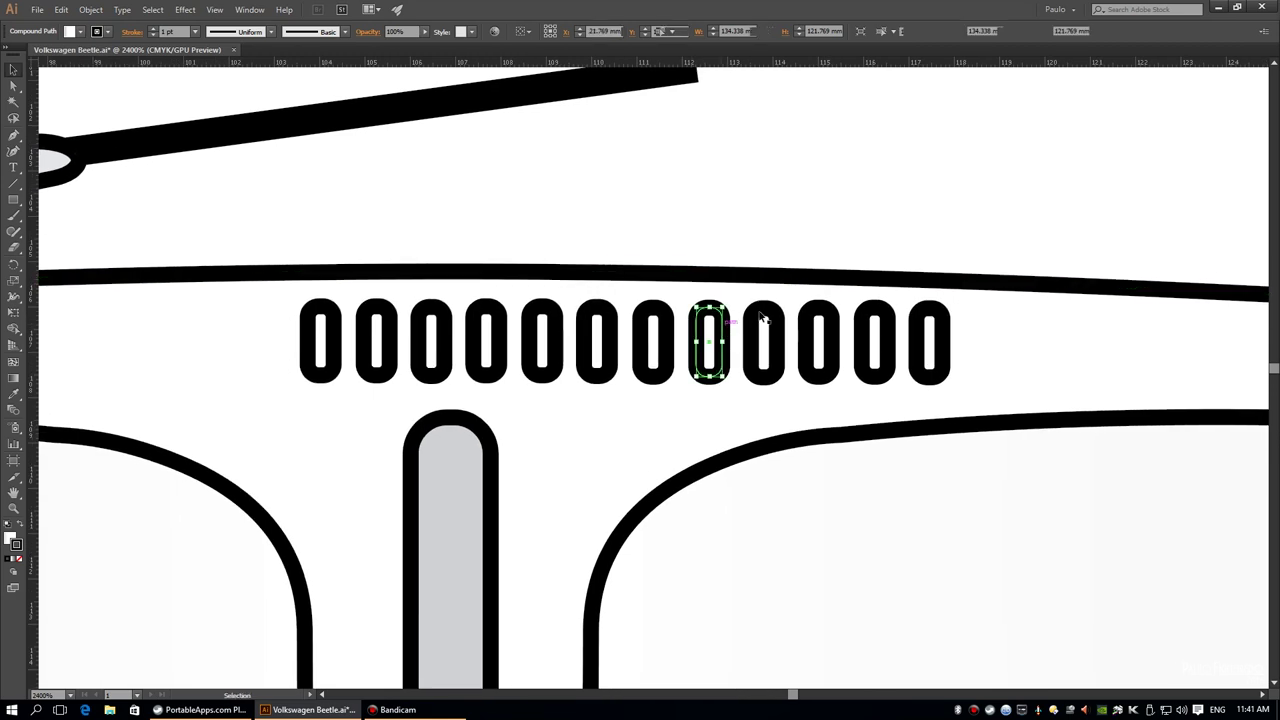
{"action": "left_click_drag", "start_coordinate": [1150, 318], "coordinate": [748, 294]}
{"action": "scroll", "coordinate": [748, 294], "scroll_direction": "down", "scroll_amount": 2}
{"action": "left_click_drag", "start_coordinate": [500, 300], "coordinate": [757, 300]}
{"action": "key", "text": "ctrl+0"}
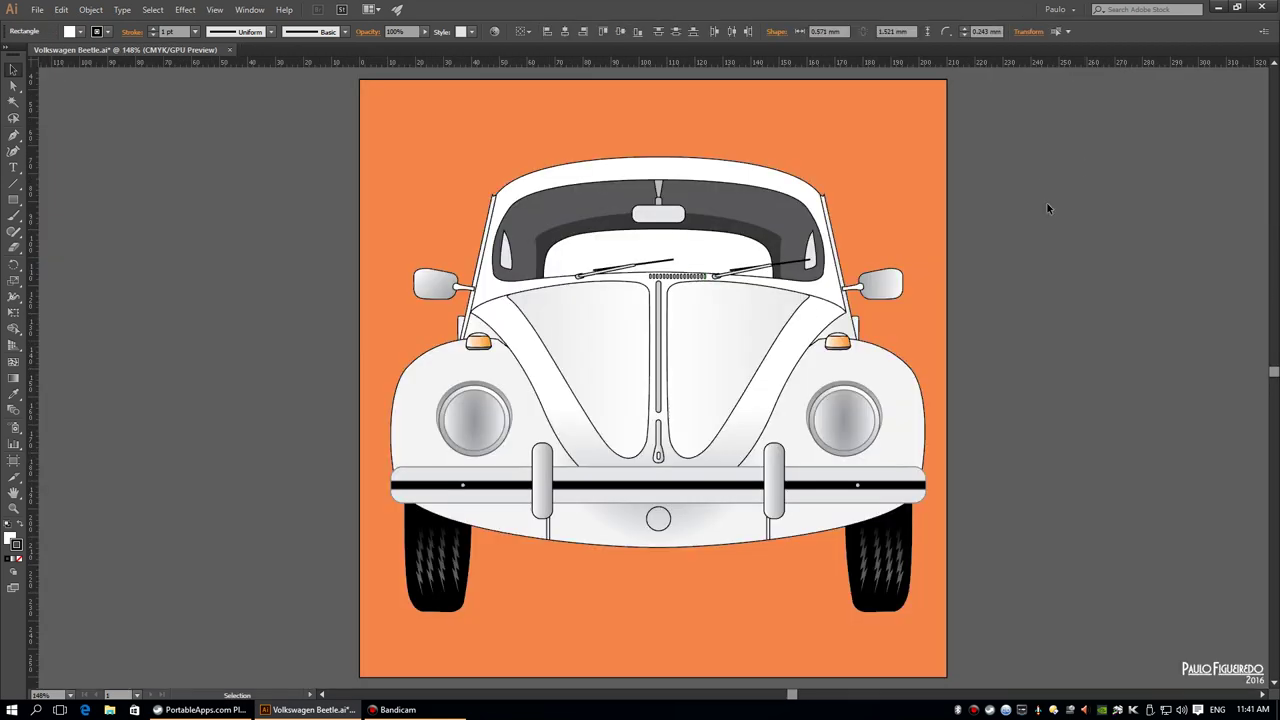
{"action": "scroll", "coordinate": [797, 352], "scroll_direction": "up", "scroll_amount": 4}
Select the vent slots and recentre the row under the windshield
{"action": "left_click", "coordinate": [729, 281]}
{"action": "key", "text": "a"}
{"action": "key", "text": "v"}
{"action": "left_click", "coordinate": [720, 337]}
{"action": "left_click", "coordinate": [788, 348]}
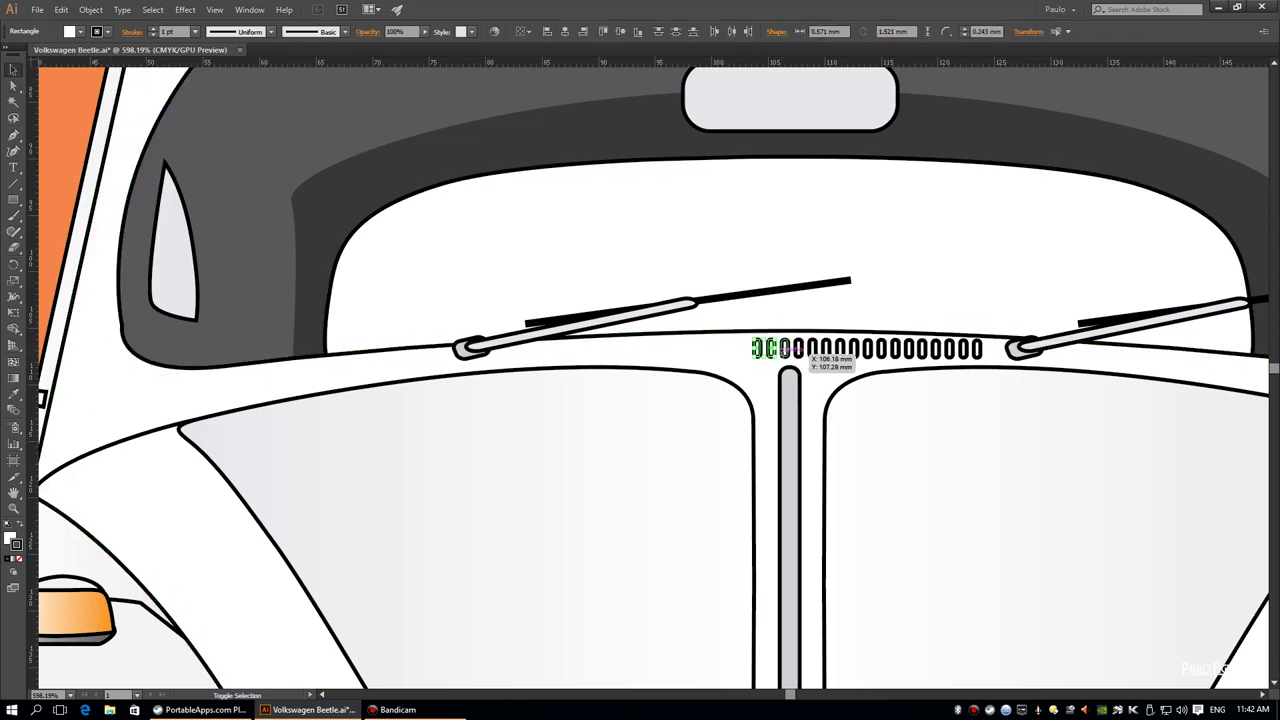
{"action": "left_click", "coordinate": [855, 348], "text": "shift"}
{"action": "left_click", "coordinate": [869, 348], "text": "shift"}
{"action": "left_click", "coordinate": [883, 348], "text": "shift"}
{"action": "left_click", "coordinate": [897, 348], "text": "shift"}
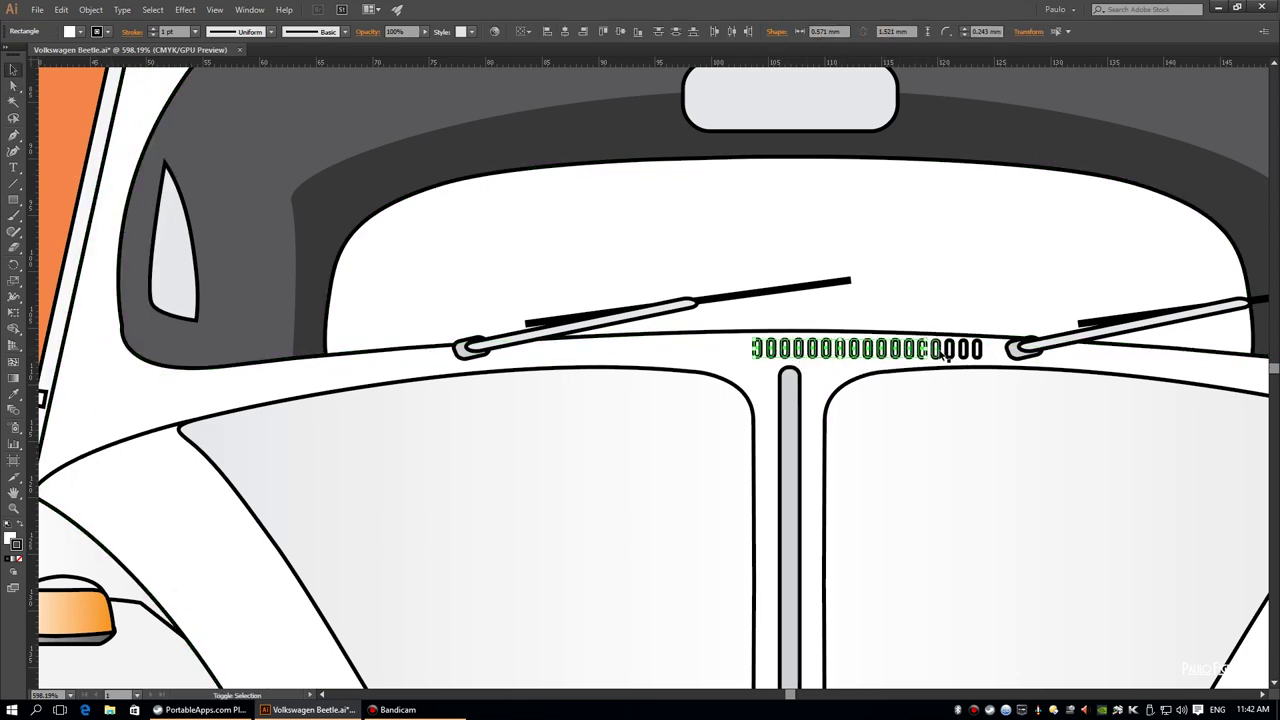
{"action": "left_click_drag", "start_coordinate": [985, 352], "coordinate": [905, 352]}
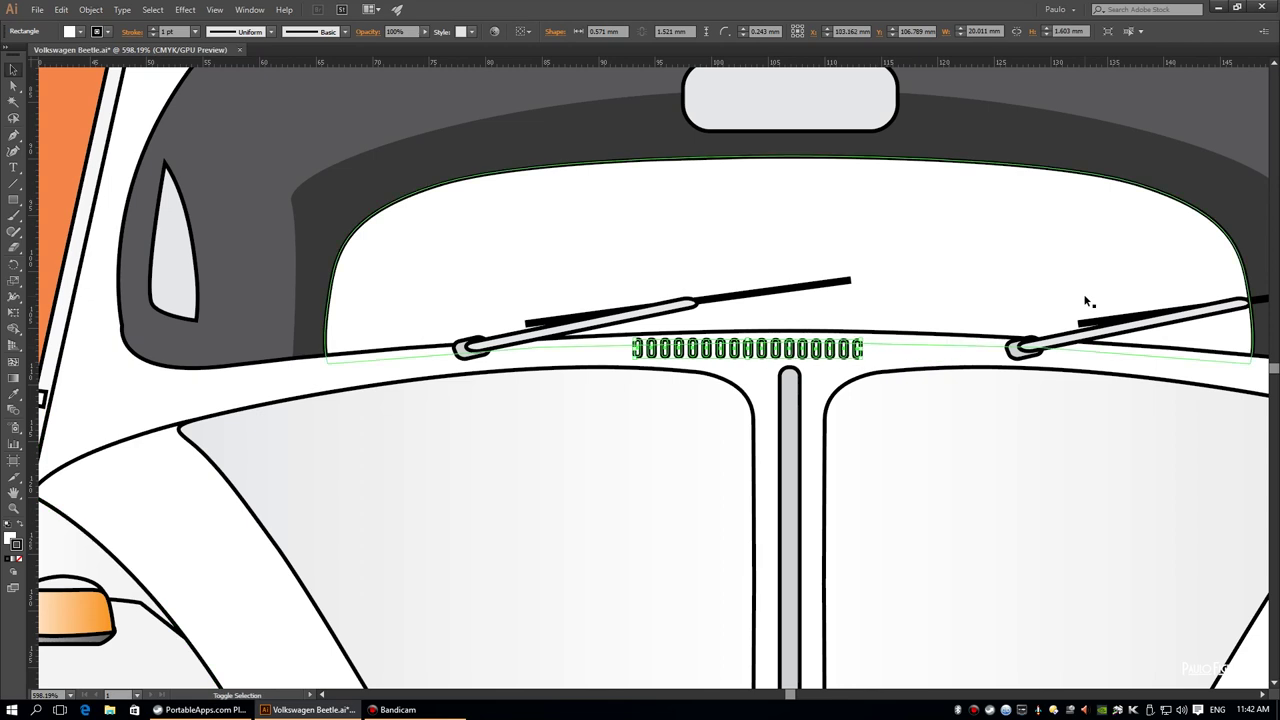
{"action": "key", "text": "ctrl+shift+a"}
{"action": "key", "text": "ctrl+0"}
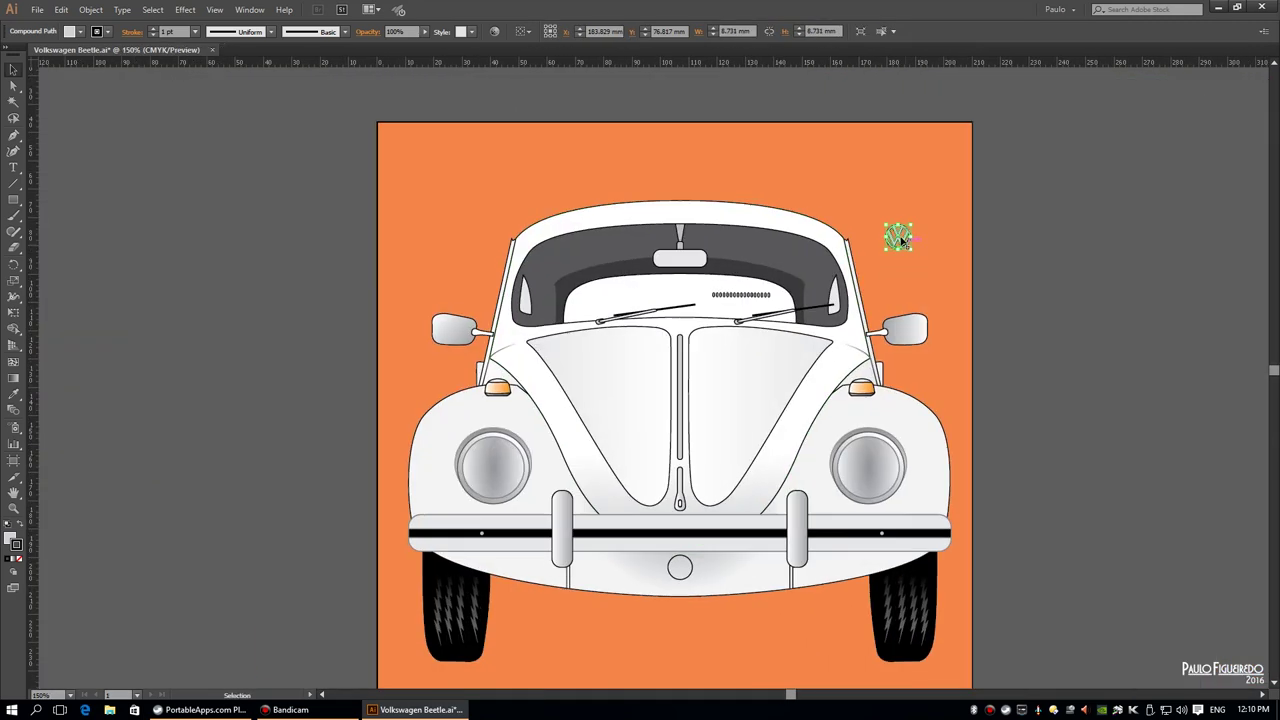
Shrink the VW logo and apply 3D Extrude & Bevel with preview at 2 pt depth
{"action": "left_click_drag", "start_coordinate": [652, 302], "coordinate": [706, 358]}
{"action": "left_click_drag", "start_coordinate": [791, 531], "coordinate": [743, 447]}
{"action": "left_click", "coordinate": [185, 9]}
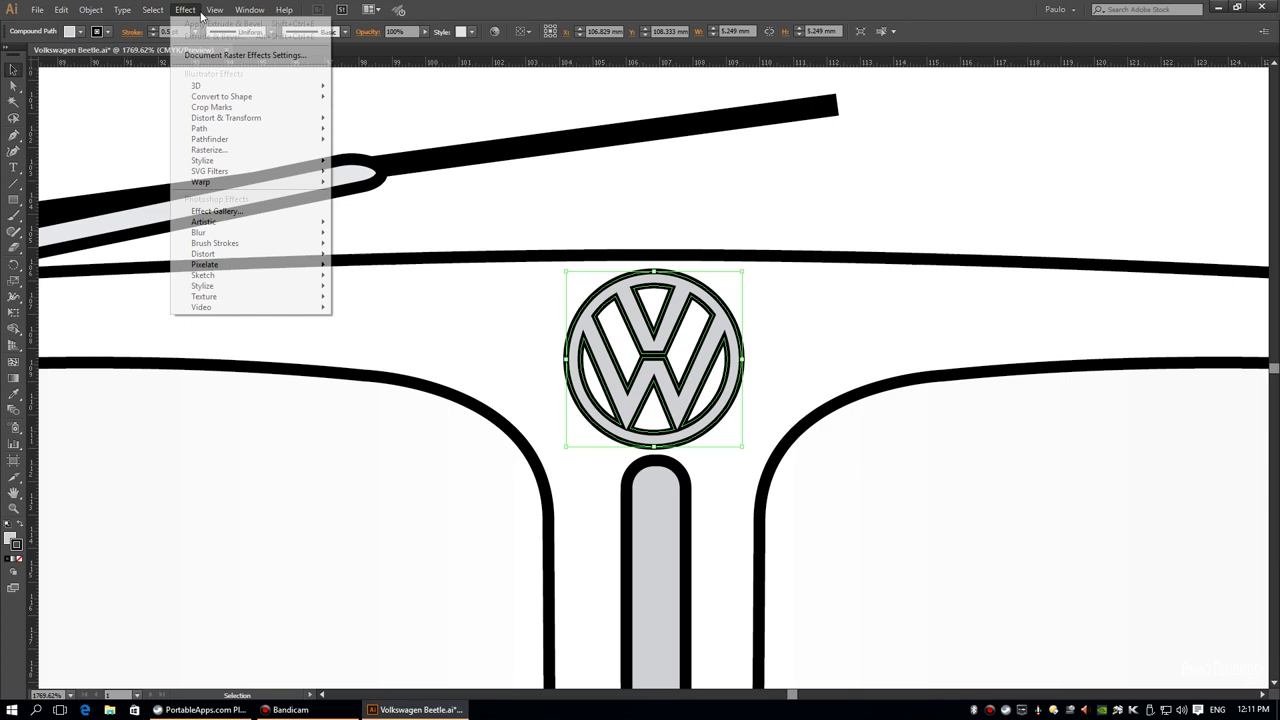
{"action": "left_click", "coordinate": [375, 120]}
{"action": "left_click", "coordinate": [891, 503]}
{"action": "type", "text": "2"}
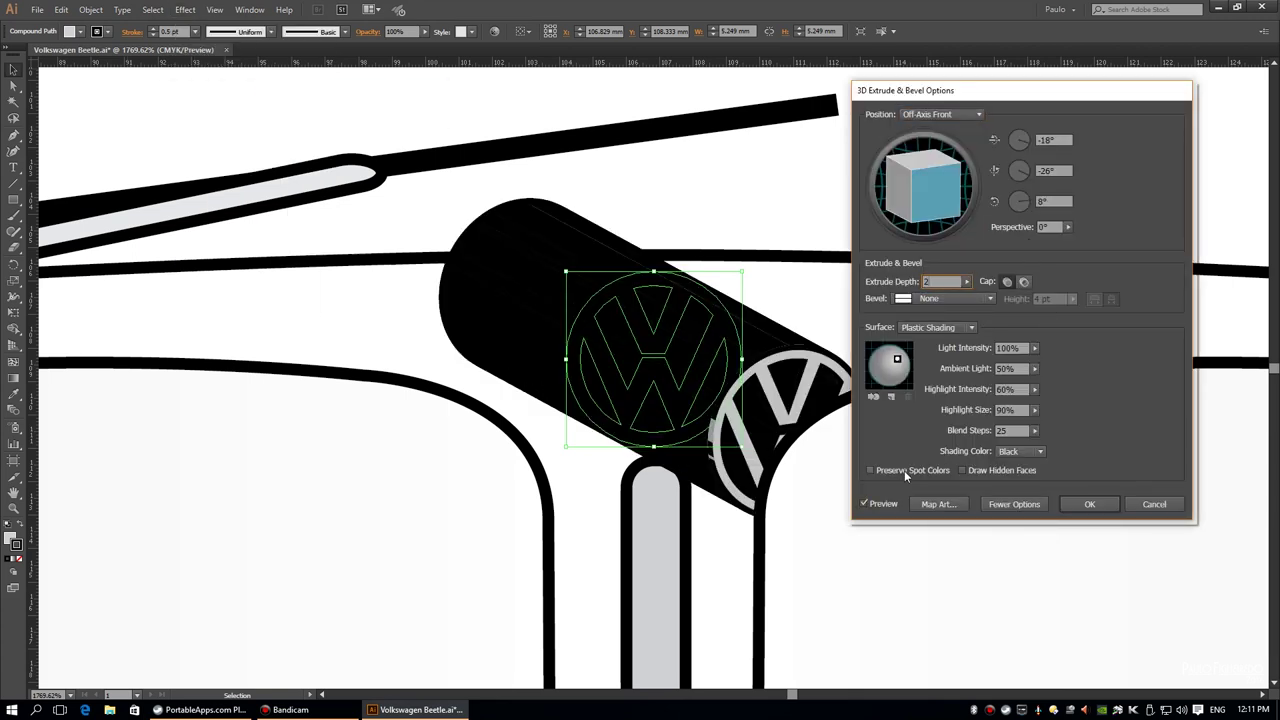
{"action": "left_click", "coordinate": [904, 470]}
Tilt the logo back, set extrude depth to 1 pt, and give it light custom shading
{"action": "left_click_drag", "start_coordinate": [922, 185], "coordinate": [933, 217]}
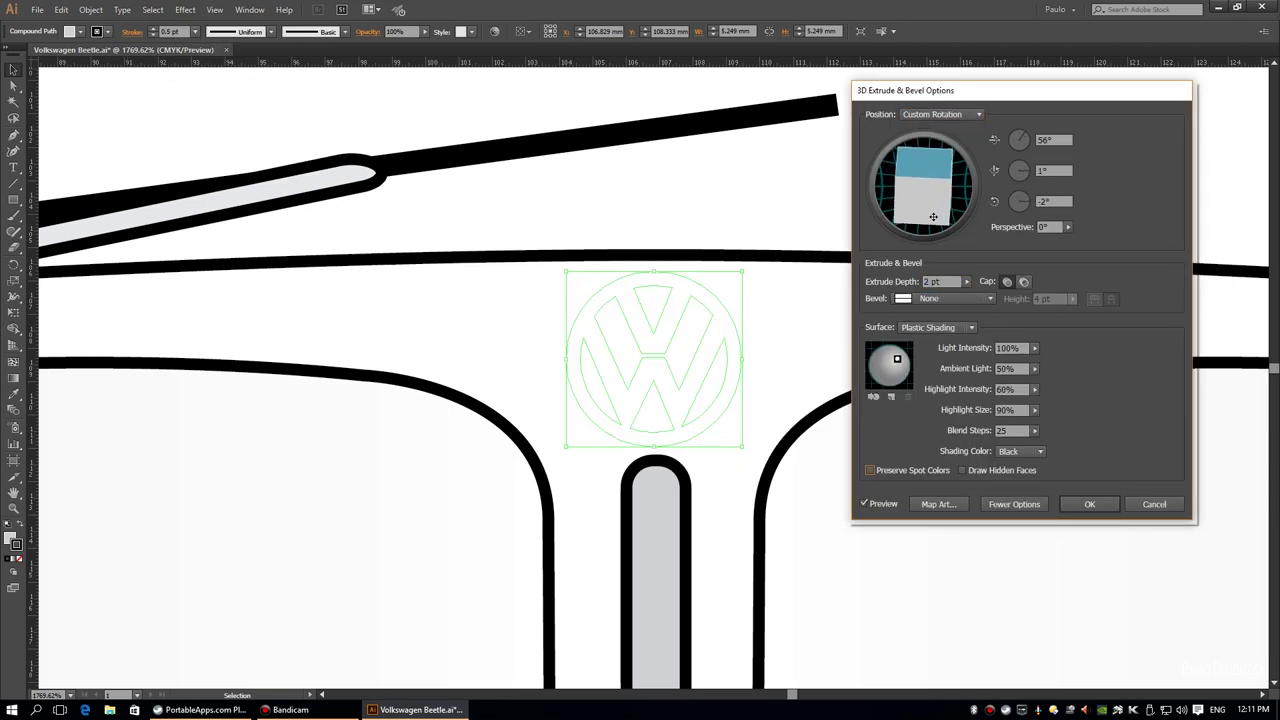
{"action": "type", "text": "1"}
{"action": "left_click", "coordinate": [1050, 227]}
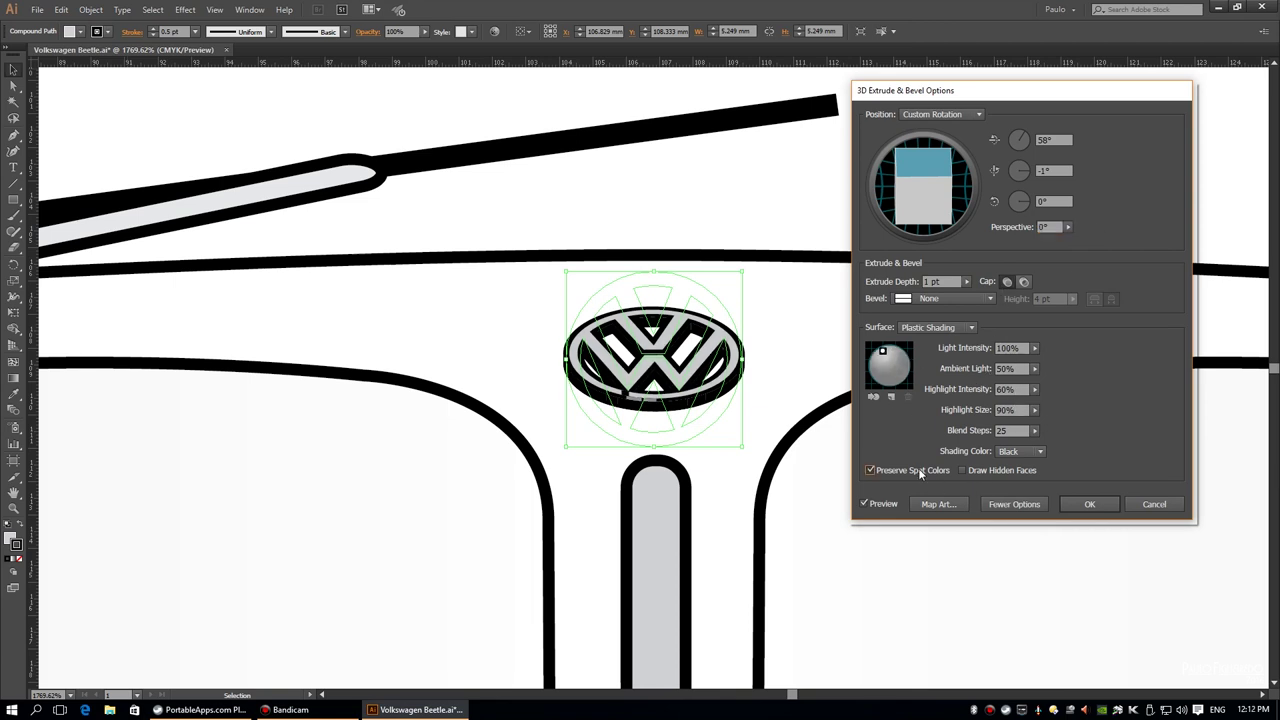
{"action": "left_click_drag", "start_coordinate": [922, 192], "coordinate": [925, 198]}
{"action": "left_click", "coordinate": [1020, 451]}
{"action": "left_click", "coordinate": [1038, 479]}
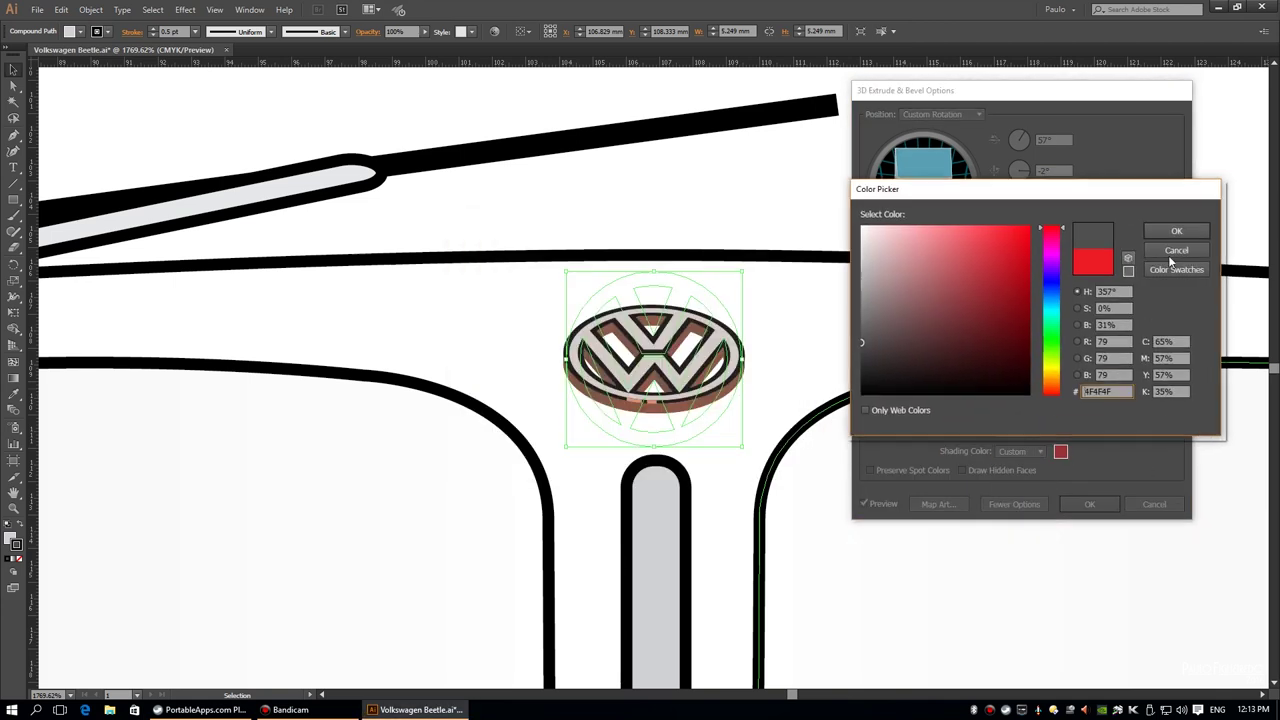
{"action": "left_click", "coordinate": [1166, 229]}
{"action": "left_click_drag", "start_coordinate": [925, 190], "coordinate": [930, 200]}
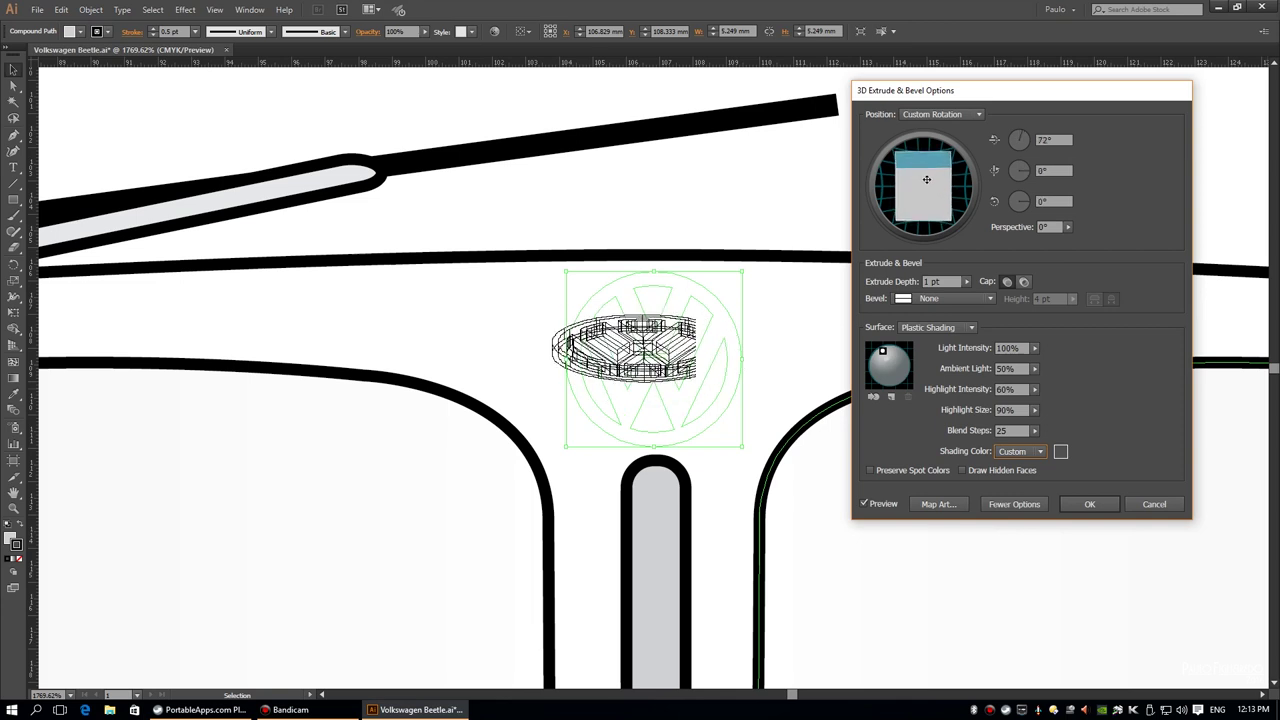
{"action": "left_click", "coordinate": [1089, 504]}
Check the 3D badge against the hood shape and right hood panel
{"action": "left_click", "coordinate": [762, 480]}
{"action": "key", "text": "ctrl+0"}
{"action": "scroll", "coordinate": [660, 387], "scroll_direction": "up", "scroll_amount": 5}
{"action": "scroll", "coordinate": [660, 387], "scroll_direction": "up", "scroll_amount": 2}
{"action": "left_click", "coordinate": [637, 368]}
{"action": "left_click", "coordinate": [897, 429]}
Enlarge the VW logo slightly on the hood
{"action": "key", "text": "ctrl+0"}
{"action": "key", "text": "ctrl+shift+a"}
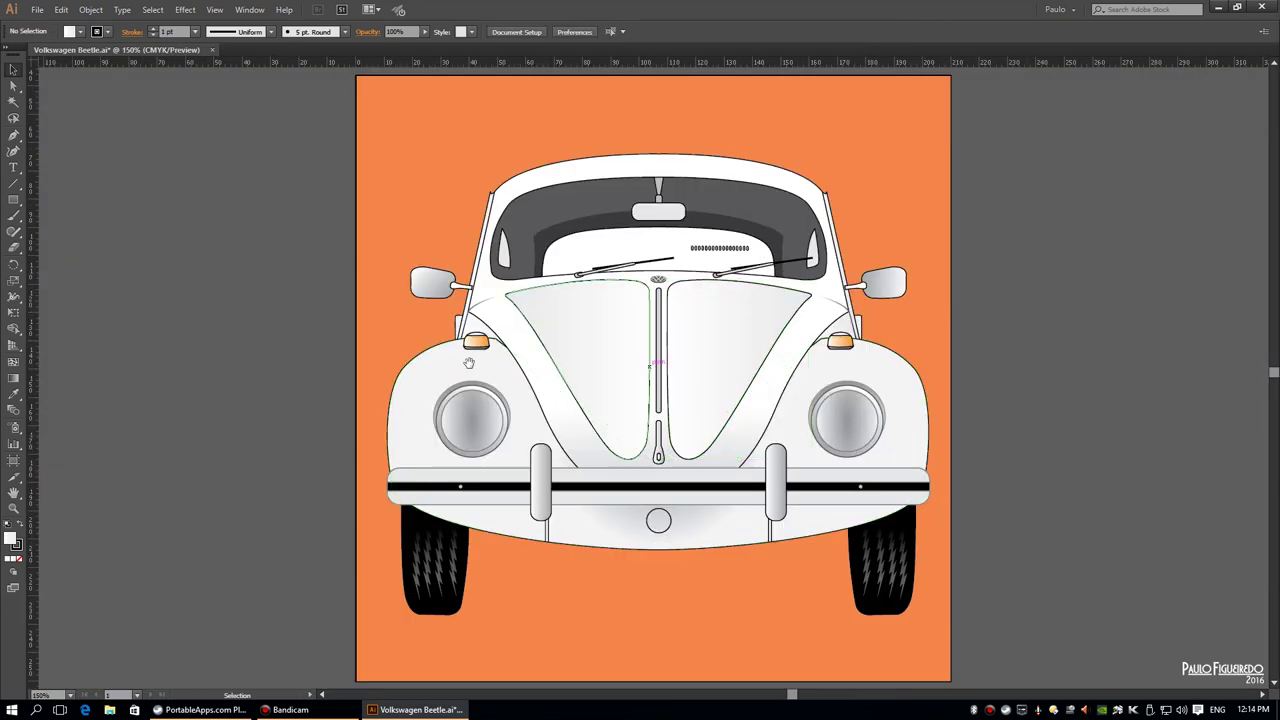
{"action": "scroll", "coordinate": [674, 433], "scroll_direction": "up", "scroll_amount": 7}
{"action": "left_click", "coordinate": [622, 353]}
{"action": "left_click_drag", "start_coordinate": [653, 338], "coordinate": [670, 305]}
{"action": "left_click", "coordinate": [955, 419]}
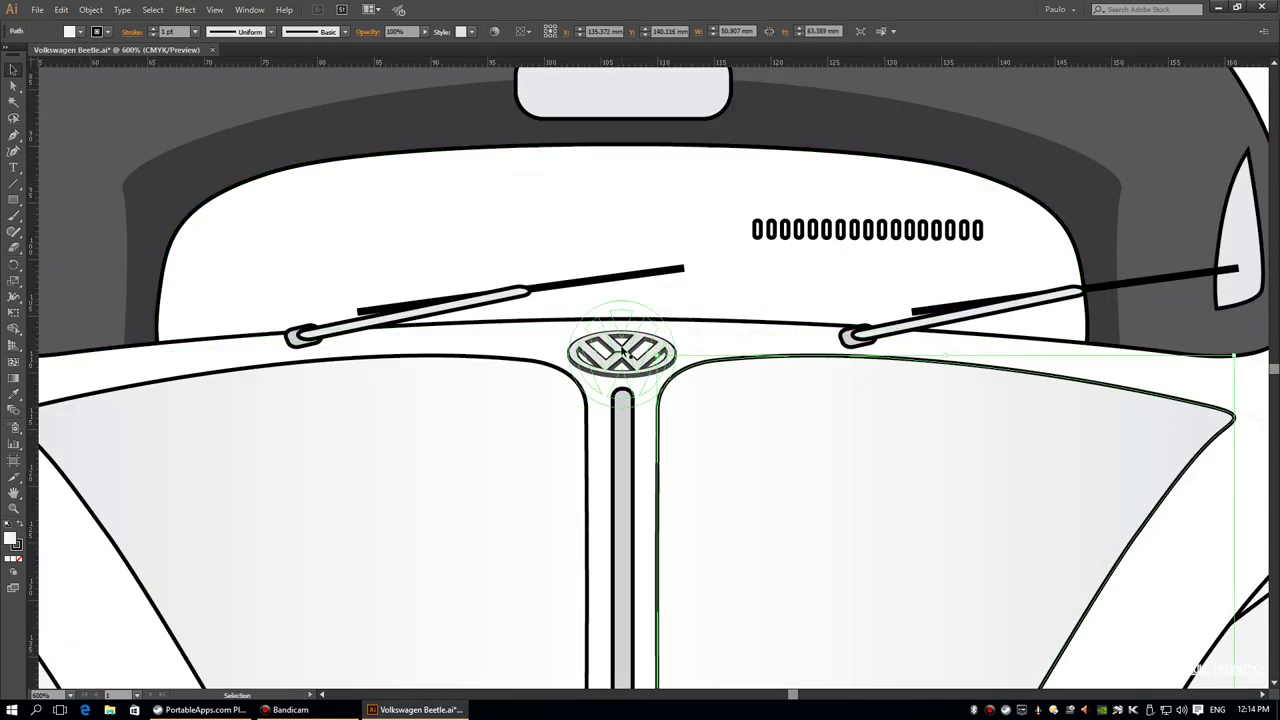
{"action": "left_click", "coordinate": [622, 352]}
{"action": "left_click", "coordinate": [621, 451]}
Move the vent-slot row down beside the VW logo and delete its leftmost slots
{"action": "left_click_drag", "start_coordinate": [866, 230], "coordinate": [450, 345]}
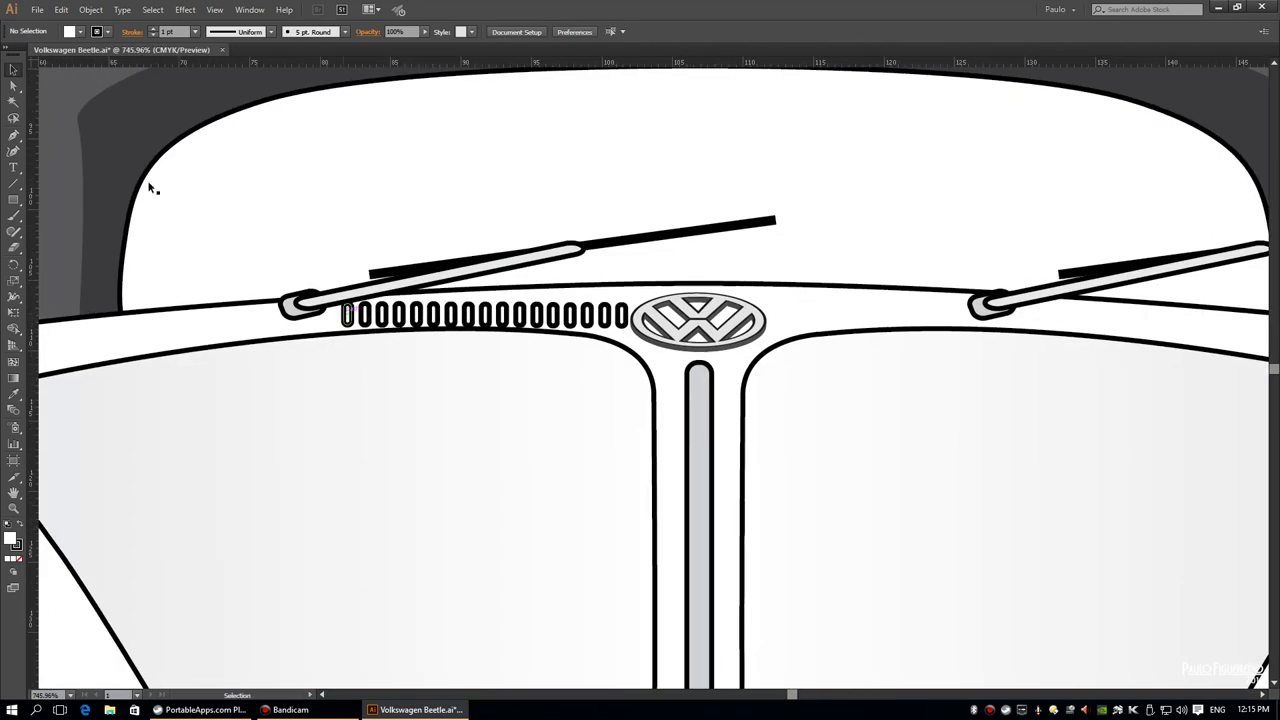
{"action": "left_click", "coordinate": [347, 315]}
{"action": "key", "text": "Delete"}
{"action": "left_click", "coordinate": [400, 315]}
Give the left vent-slot row a tilted 3D Extrude & Bevel with 1 pt depth
{"action": "left_click_drag", "start_coordinate": [350, 323], "coordinate": [640, 318]}
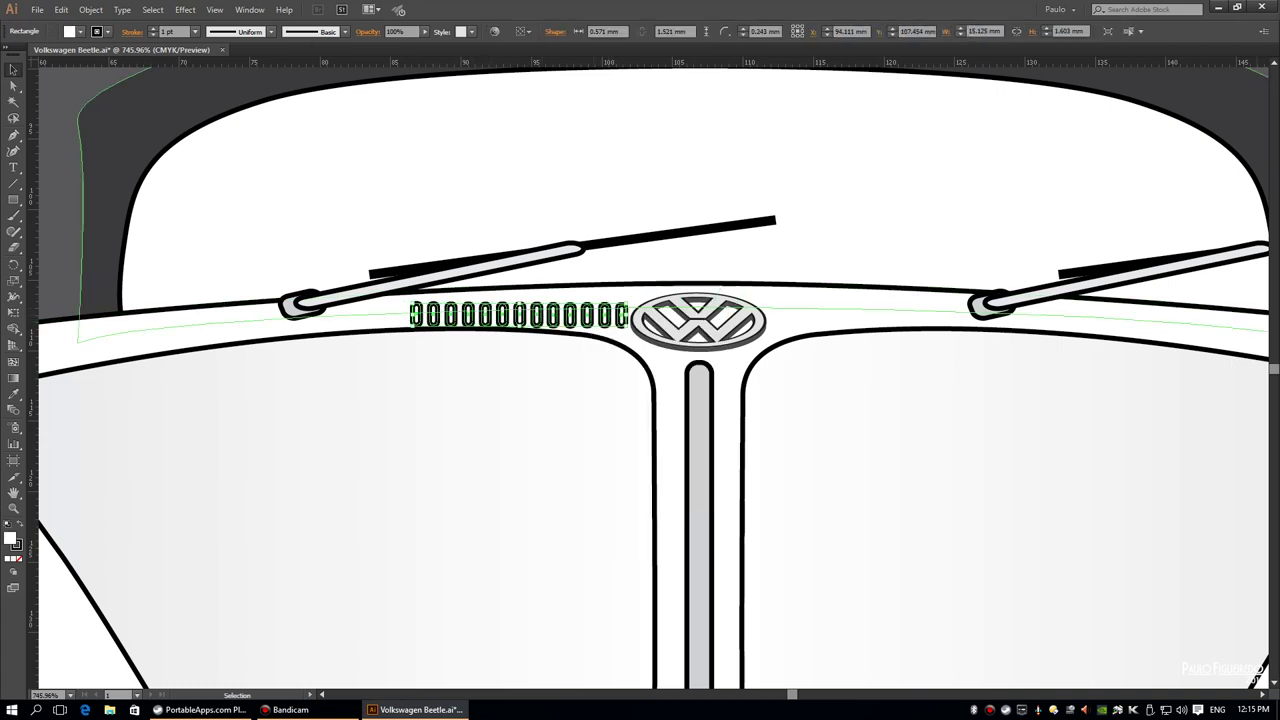
{"action": "left_click", "coordinate": [185, 9]}
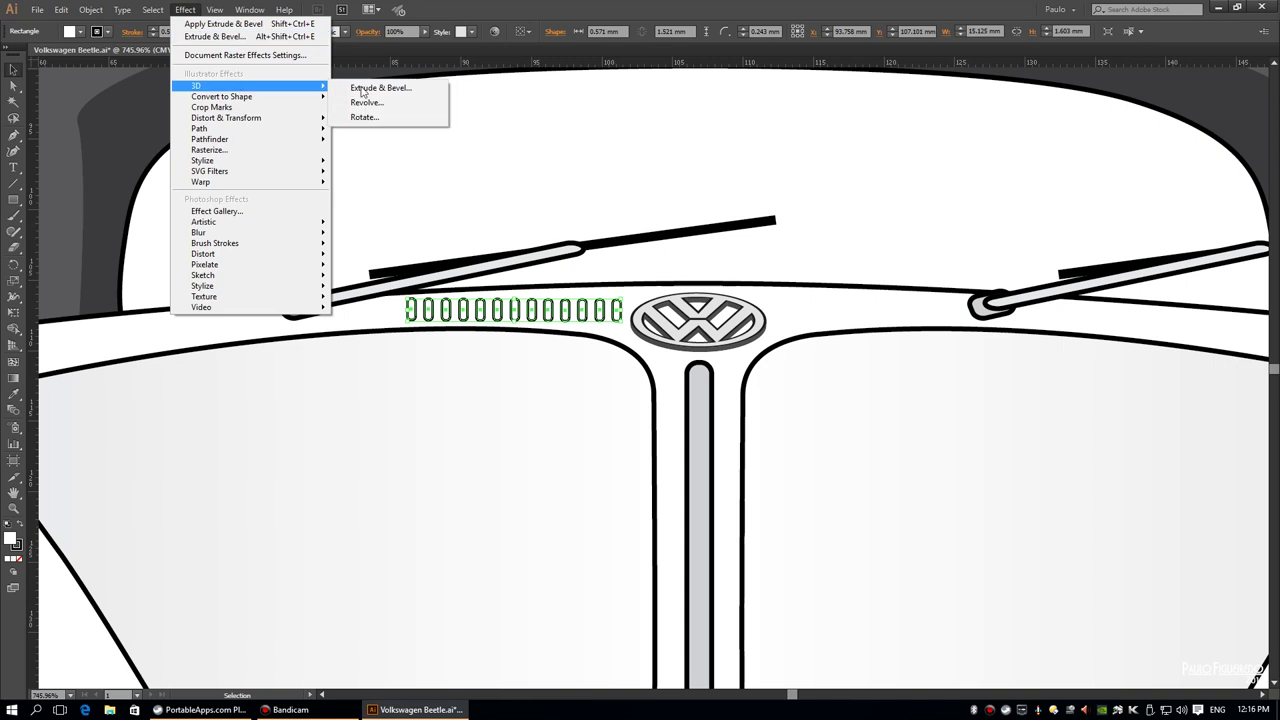
{"action": "left_click", "coordinate": [385, 87]}
{"action": "left_click", "coordinate": [888, 504]}
{"action": "key", "text": "Tab"}
{"action": "mouse_move", "coordinate": [922, 200]}
{"action": "left_mouse_down"}
{"action": "mouse_move", "coordinate": [935, 190]}
{"action": "mouse_move", "coordinate": [925, 200]}
{"action": "left_mouse_up"}
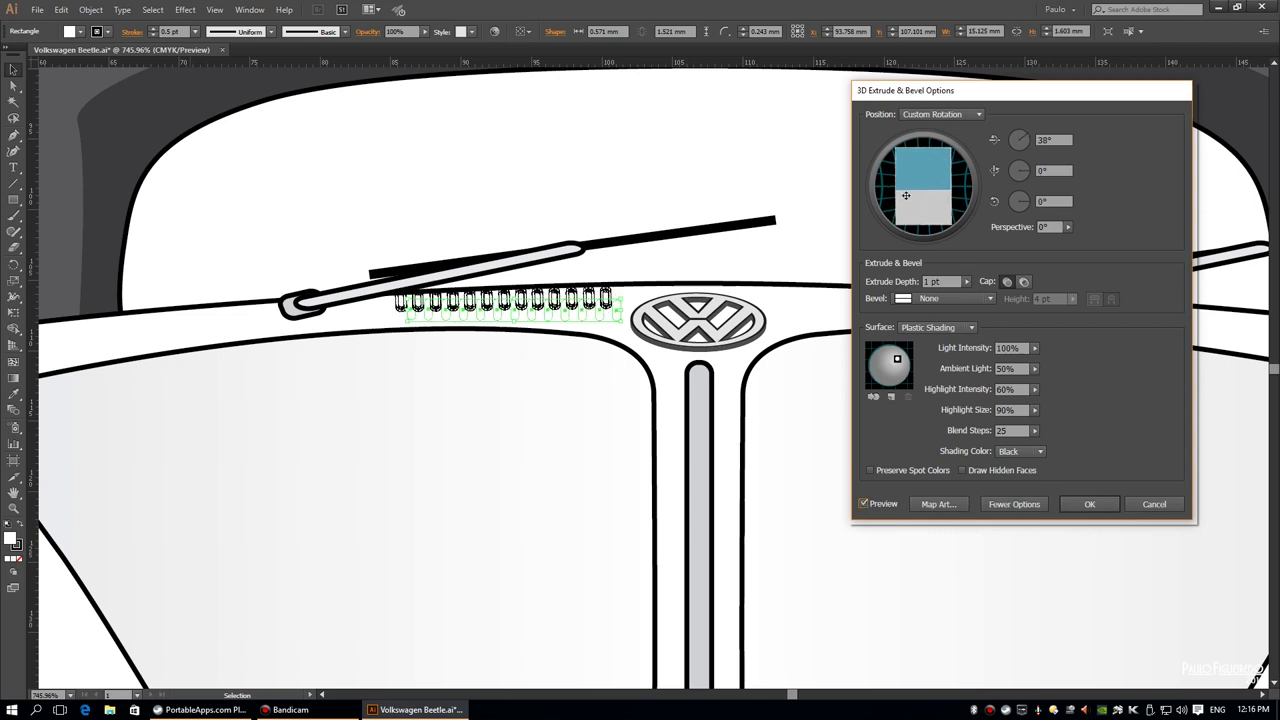
{"action": "left_click", "coordinate": [1089, 504]}
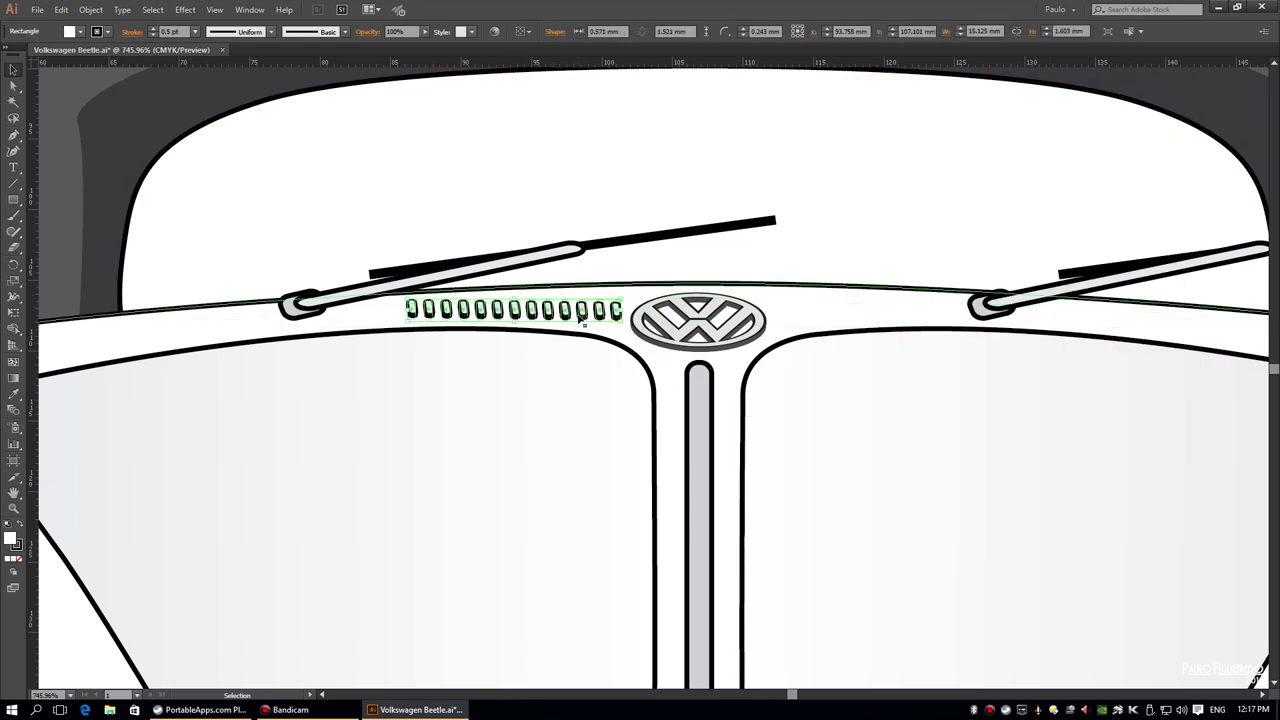
Copy the slot row right of the VW logo, expand its appearance, and delete the end slots
{"action": "left_click_drag", "start_coordinate": [551, 311], "coordinate": [916, 322]}
{"action": "key", "text": "ctrl+0"}
{"action": "scroll", "coordinate": [651, 406], "scroll_direction": "up", "scroll_amount": 5}
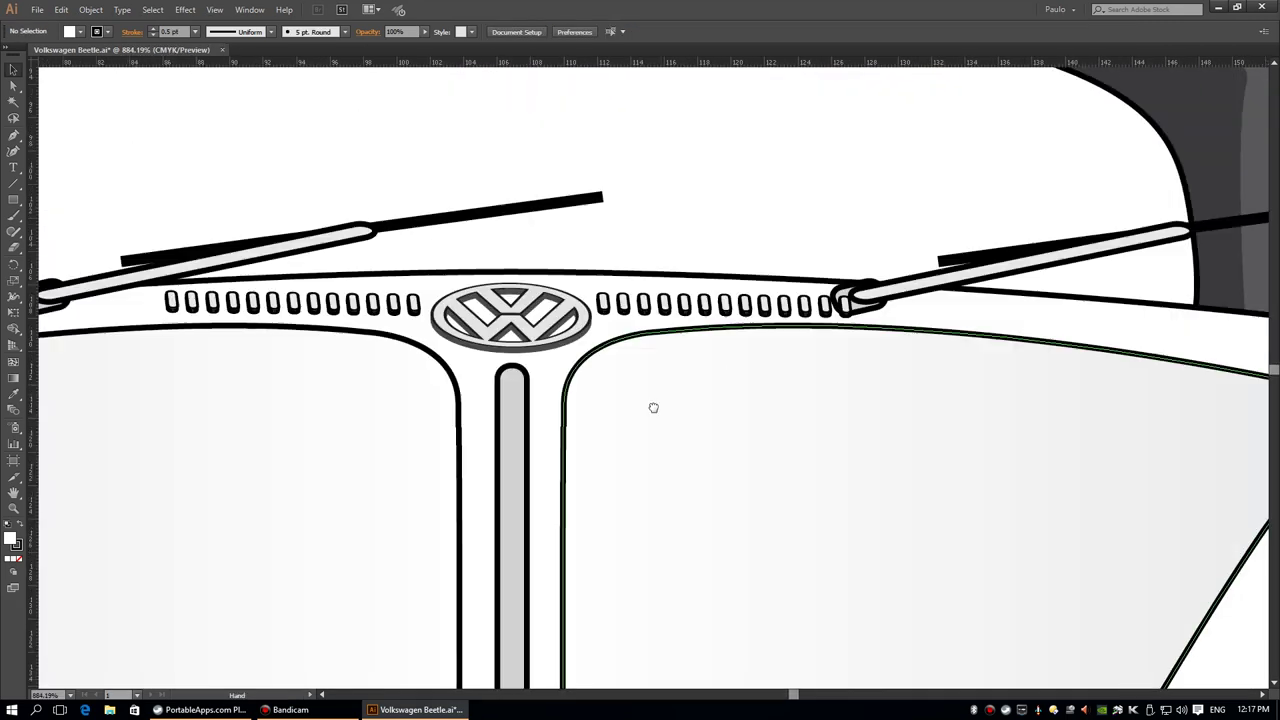
{"action": "right_click", "coordinate": [714, 316]}
{"action": "left_click", "coordinate": [749, 389]}
{"action": "key", "text": "a"}
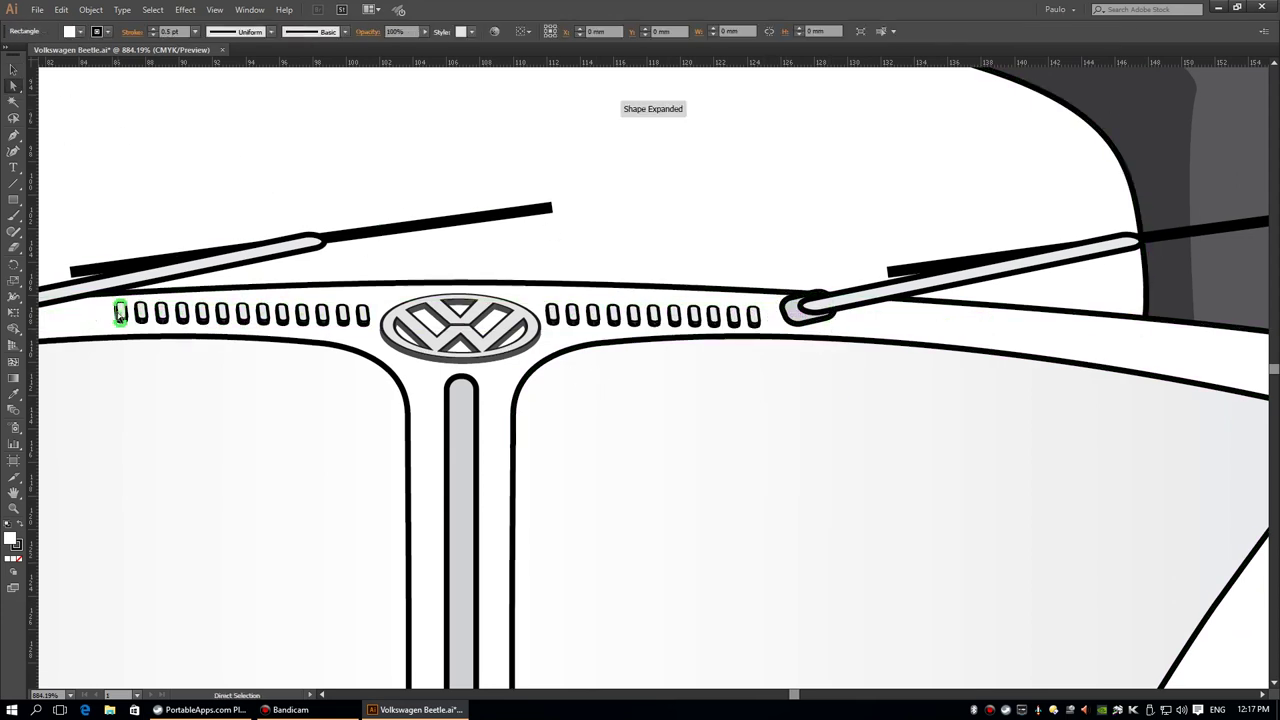
{"action": "key", "text": "Delete"}
{"action": "left_click", "coordinate": [13, 72]}
Give the hood handle a darker grey gradient swatch, checking the reference photo first
{"action": "key", "text": "ctrl+0"}
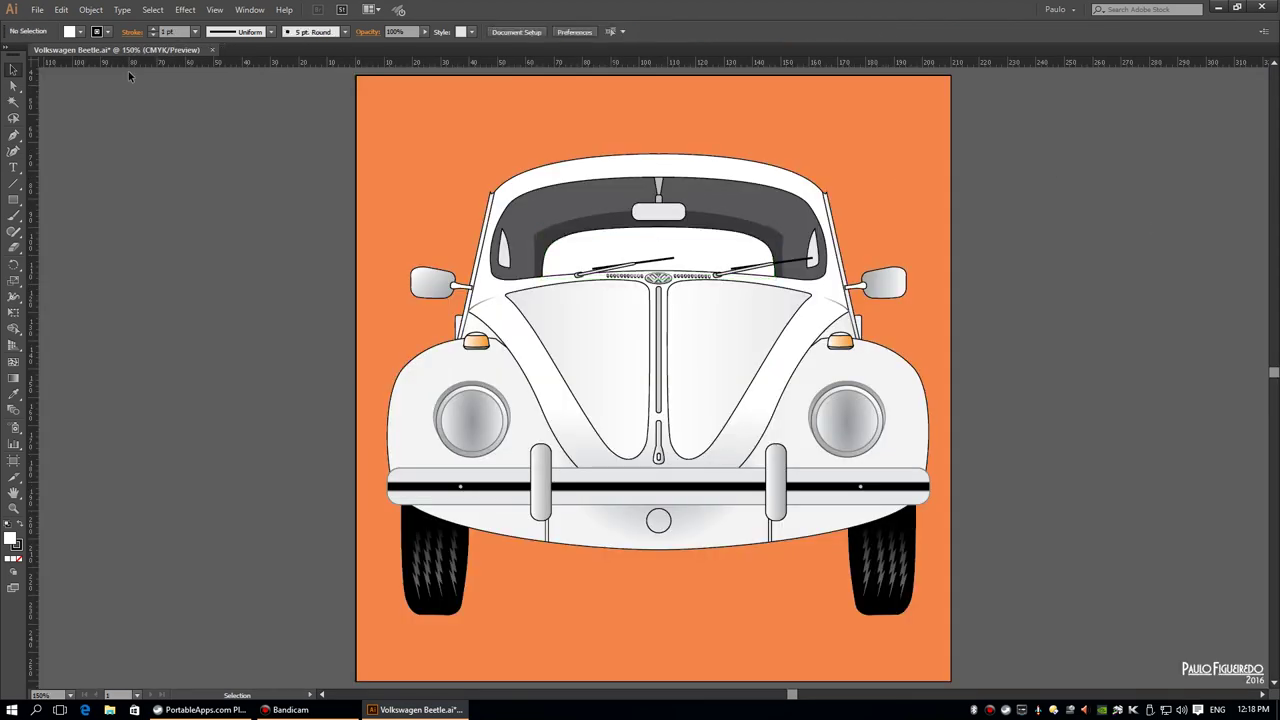
{"action": "mouse_move", "coordinate": [221, 330]}
{"action": "left_mouse_down"}
{"action": "mouse_move", "coordinate": [827, 330]}
{"action": "mouse_move", "coordinate": [666, 289]}
{"action": "left_mouse_up"}
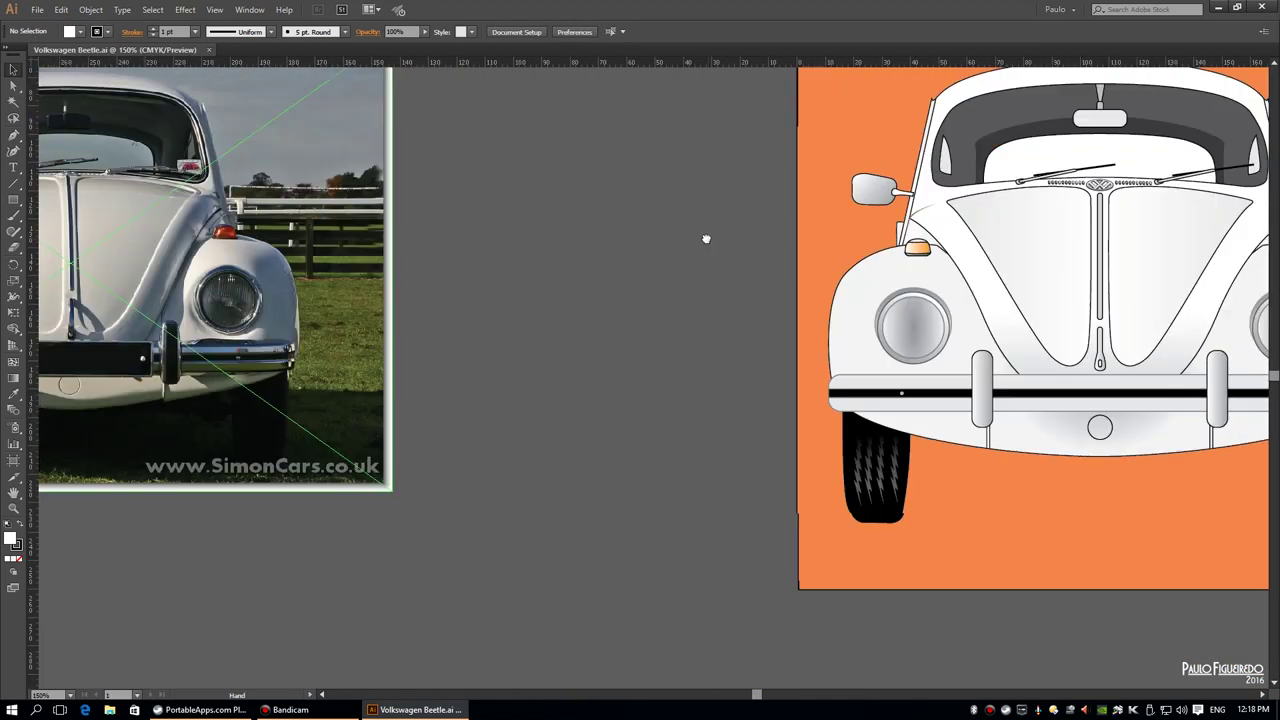
{"action": "left_click_drag", "start_coordinate": [706, 240], "coordinate": [269, 300]}
{"action": "scroll", "coordinate": [519, 298], "scroll_direction": "up", "scroll_amount": 5}
{"action": "left_click", "coordinate": [519, 303]}
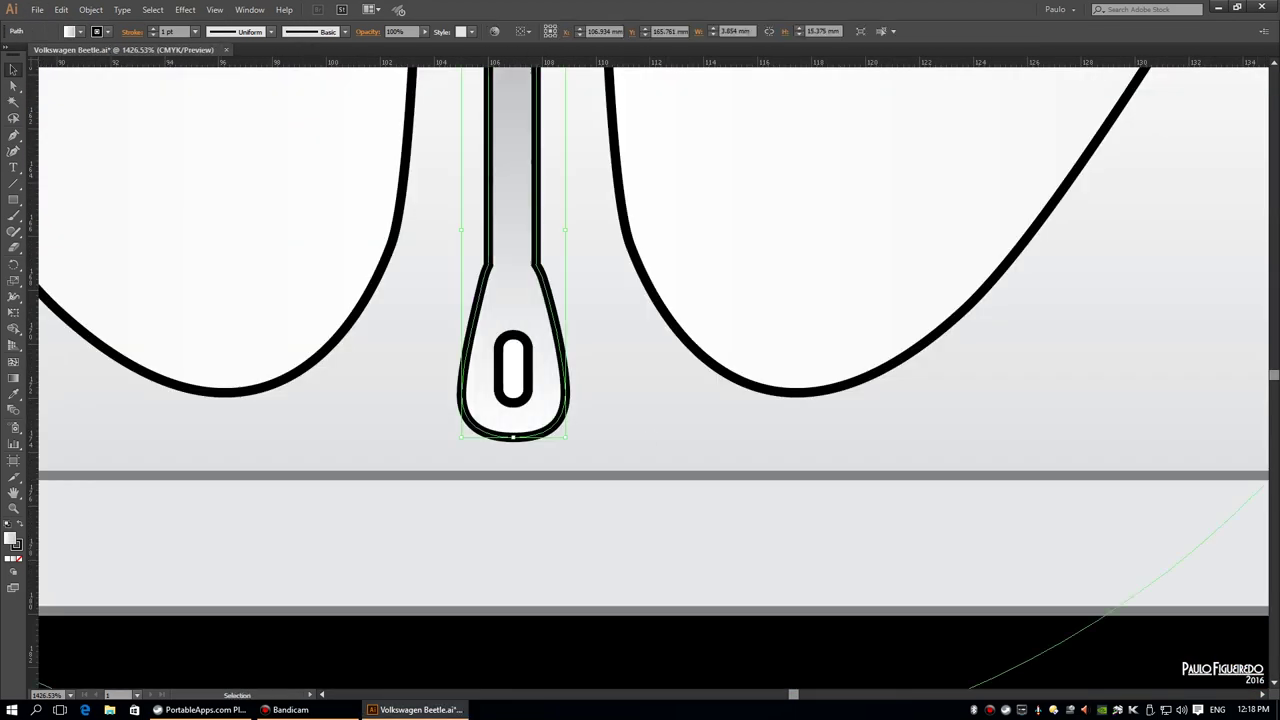
{"action": "key", "text": "period"}
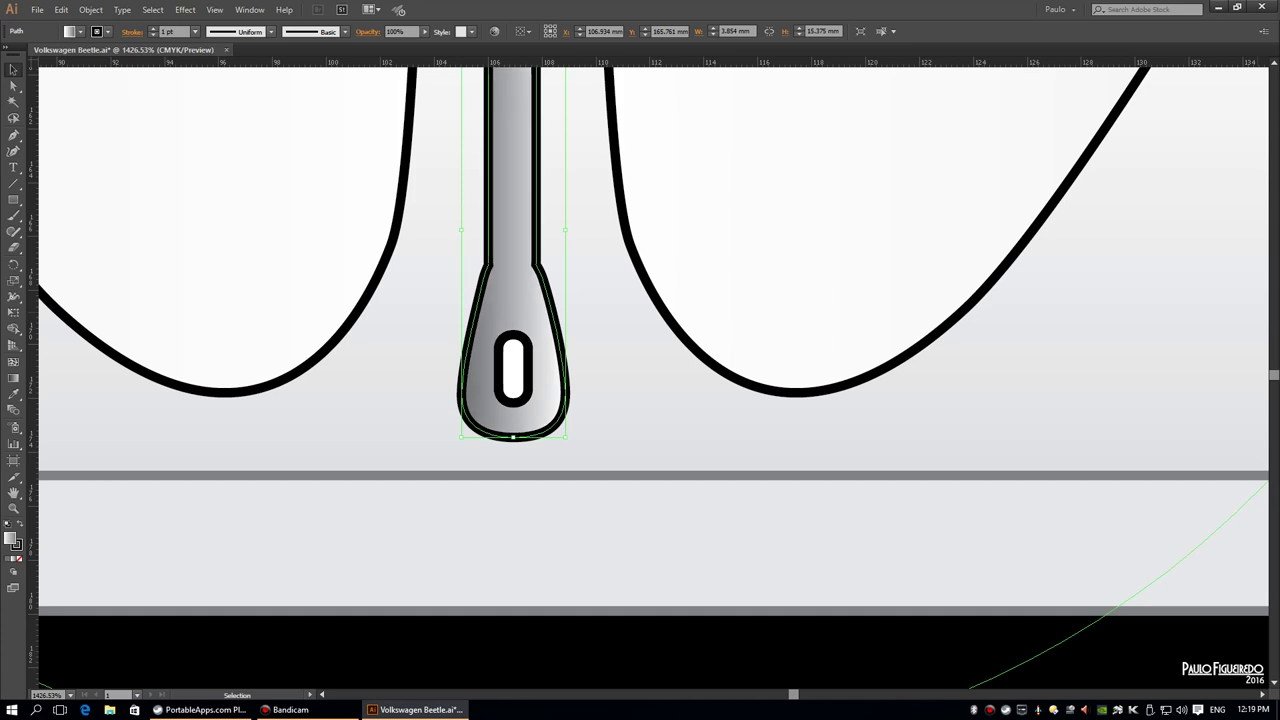
{"action": "key", "text": "ctrl+0"}
Inspect the hood handle and long chrome hood strip, then fit the artboard in view
{"action": "left_click", "coordinate": [1107, 214]}
{"action": "left_click", "coordinate": [658, 445]}
{"action": "left_click", "coordinate": [660, 340]}
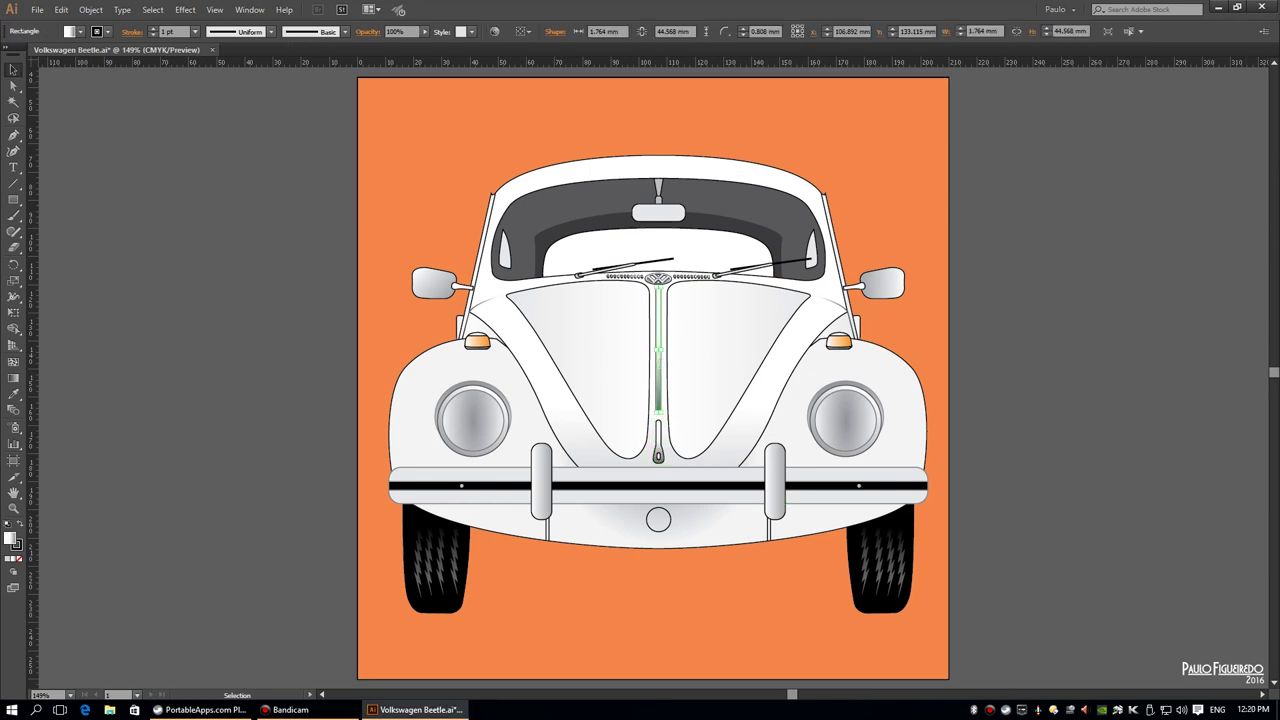
{"action": "left_click", "coordinate": [1260, 349]}
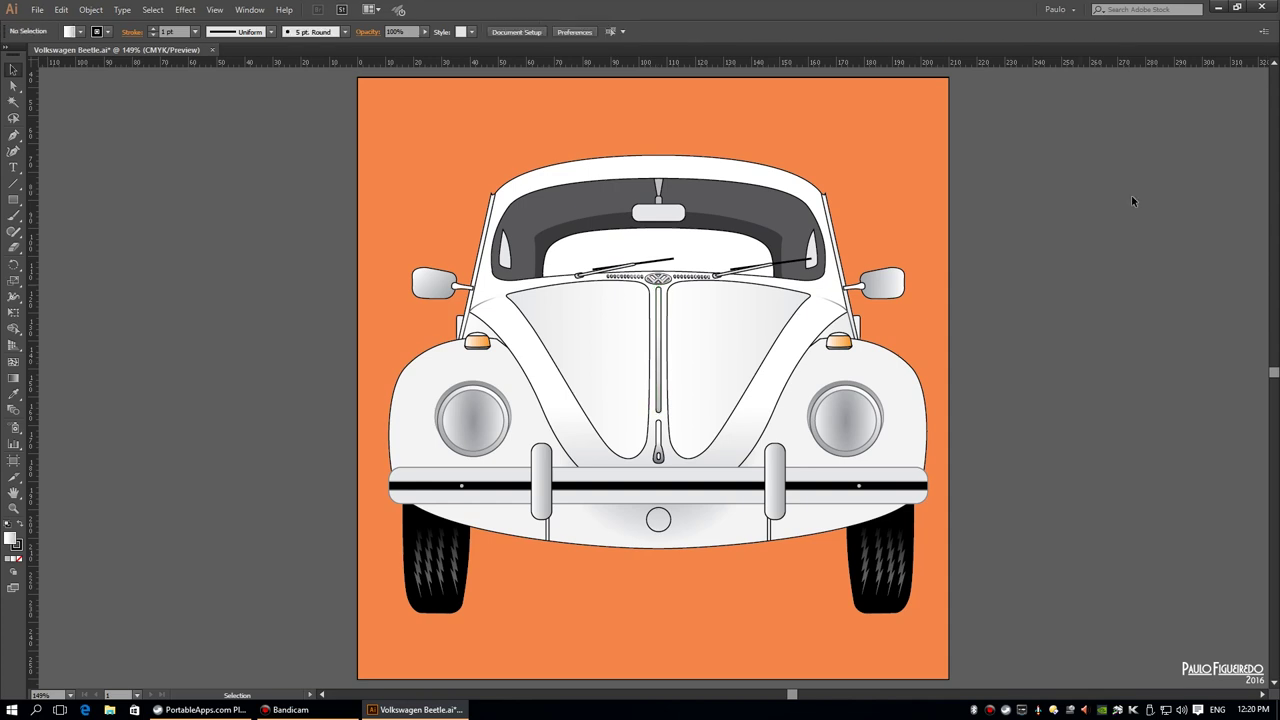
{"action": "key", "text": "ctrl+0"}
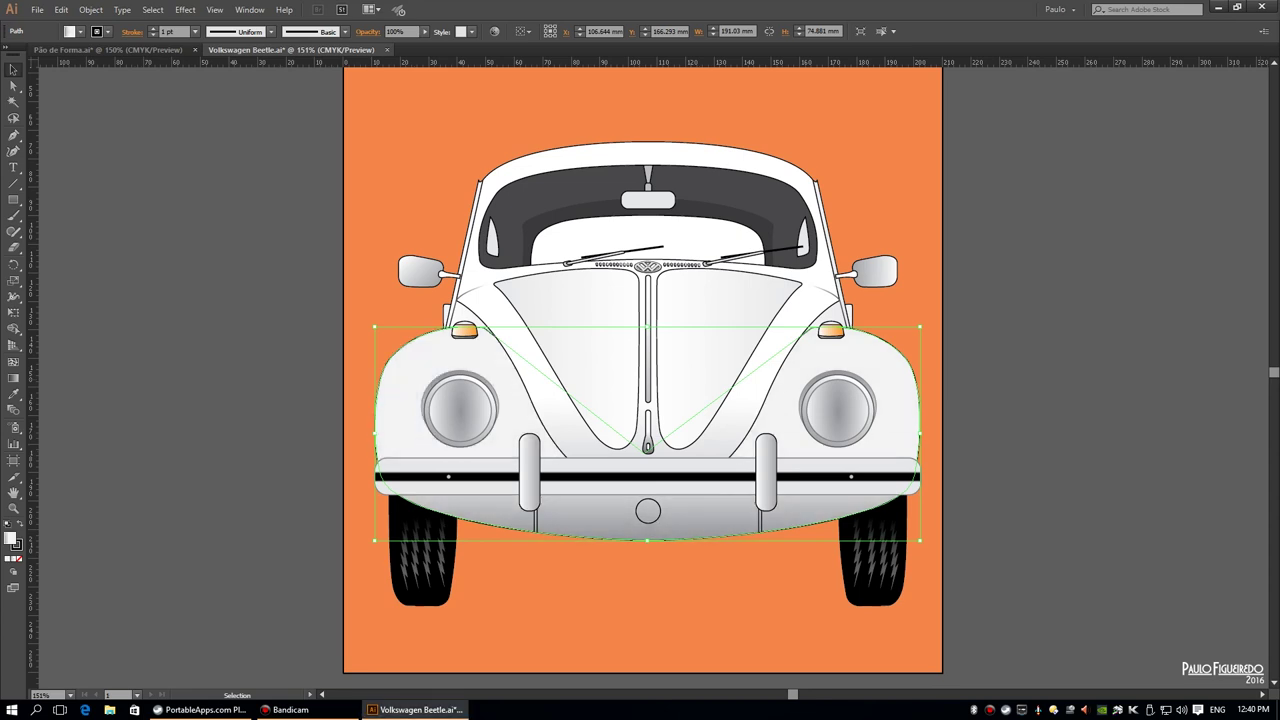
Turn the orange background rectangle's fill white
{"action": "left_click", "coordinate": [977, 185]}
{"action": "left_click", "coordinate": [866, 184]}
{"action": "key", "text": "ctrl+z"}
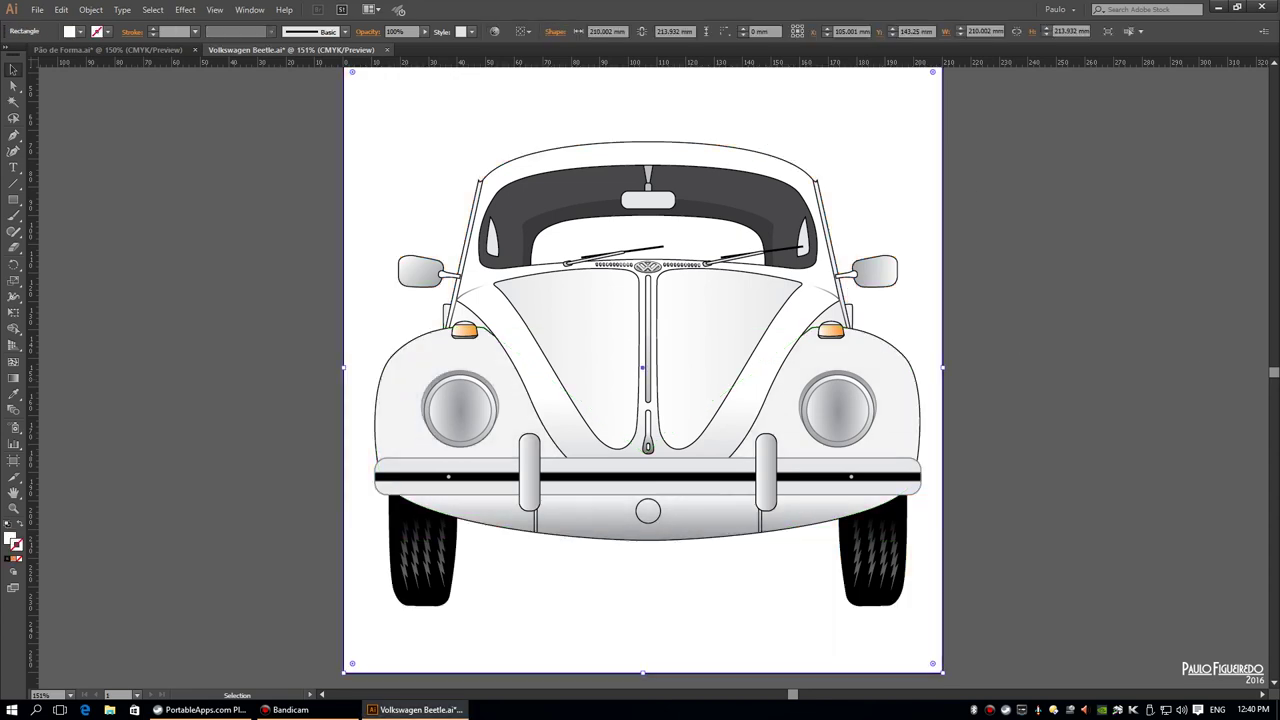
{"action": "left_click", "coordinate": [210, 293]}
Inspect the right turn signal, lower body and front bumper, then save the file
{"action": "left_click", "coordinate": [835, 332]}
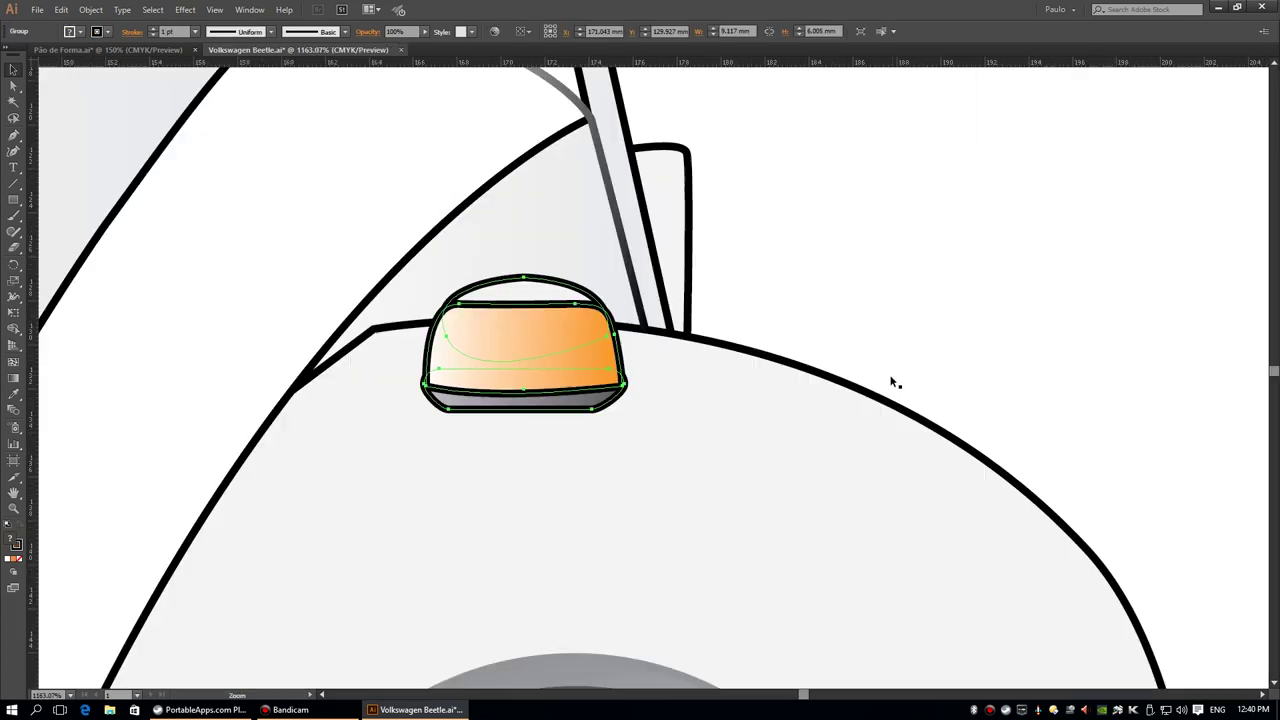
{"action": "scroll", "coordinate": [846, 334], "scroll_direction": "up", "scroll_amount": 5}
{"action": "scroll", "coordinate": [478, 345], "scroll_direction": "down", "scroll_amount": 2}
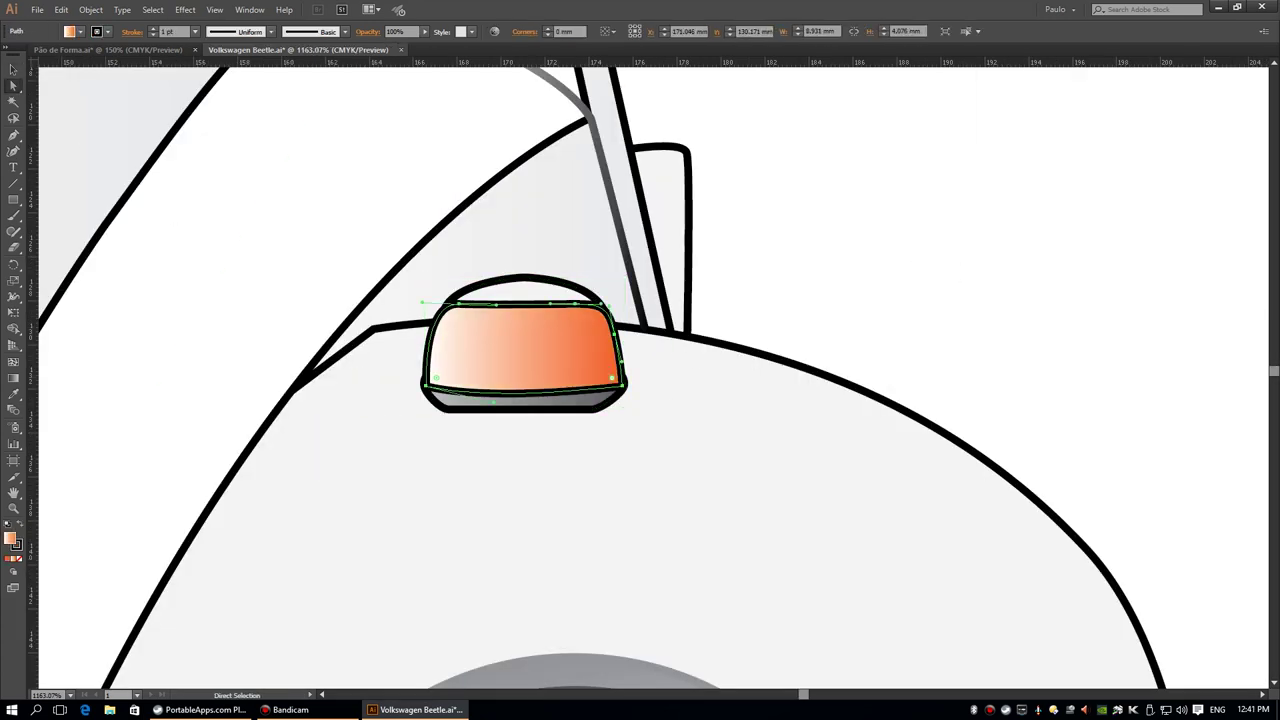
{"action": "scroll", "coordinate": [478, 345], "scroll_direction": "down", "scroll_amount": 3}
{"action": "left_click", "coordinate": [1060, 366]}
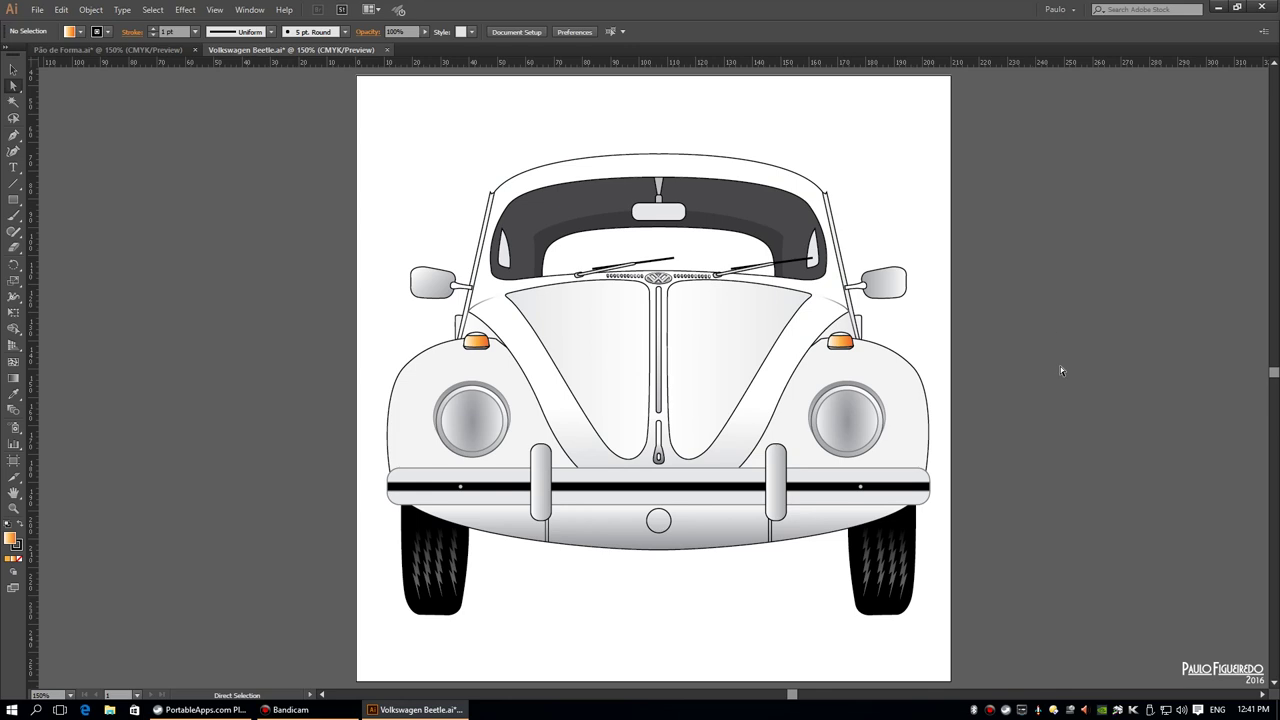
{"action": "left_click", "coordinate": [880, 515]}
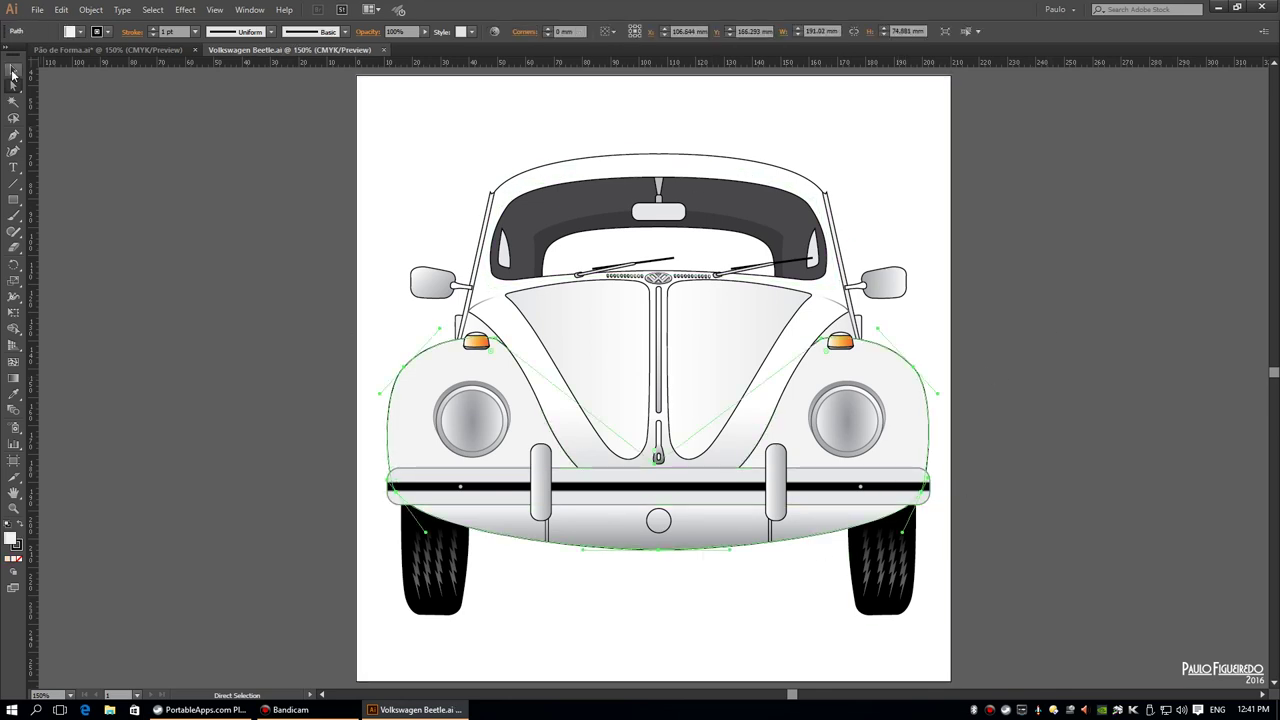
{"action": "key", "text": "v"}
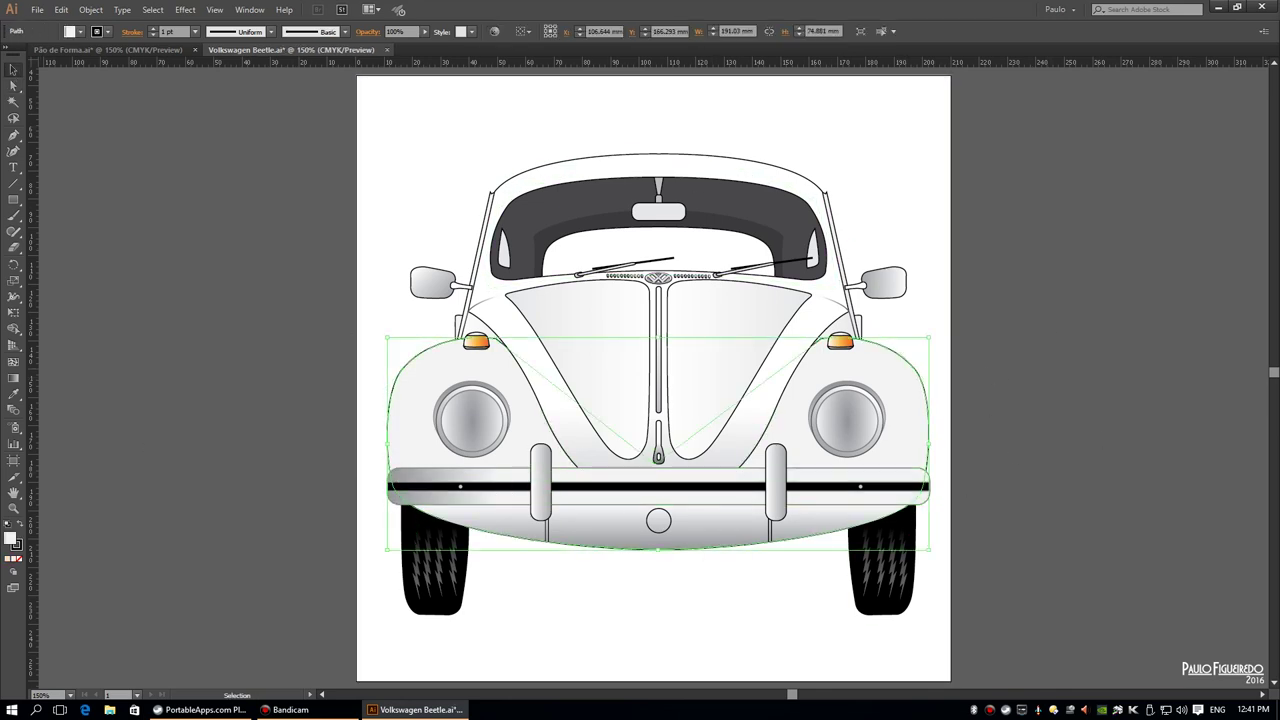
{"action": "left_click", "coordinate": [915, 488]}
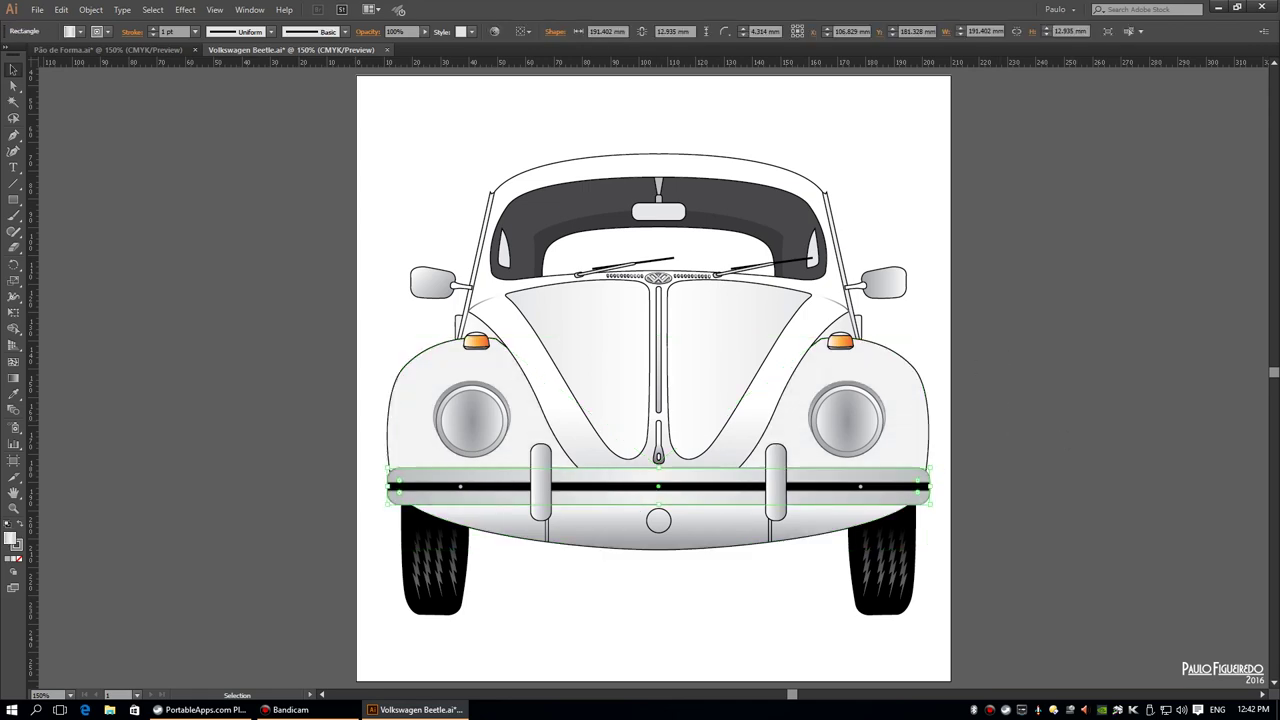
{"action": "left_click", "coordinate": [1098, 450]}
{"action": "key", "text": "ctrl+s"}
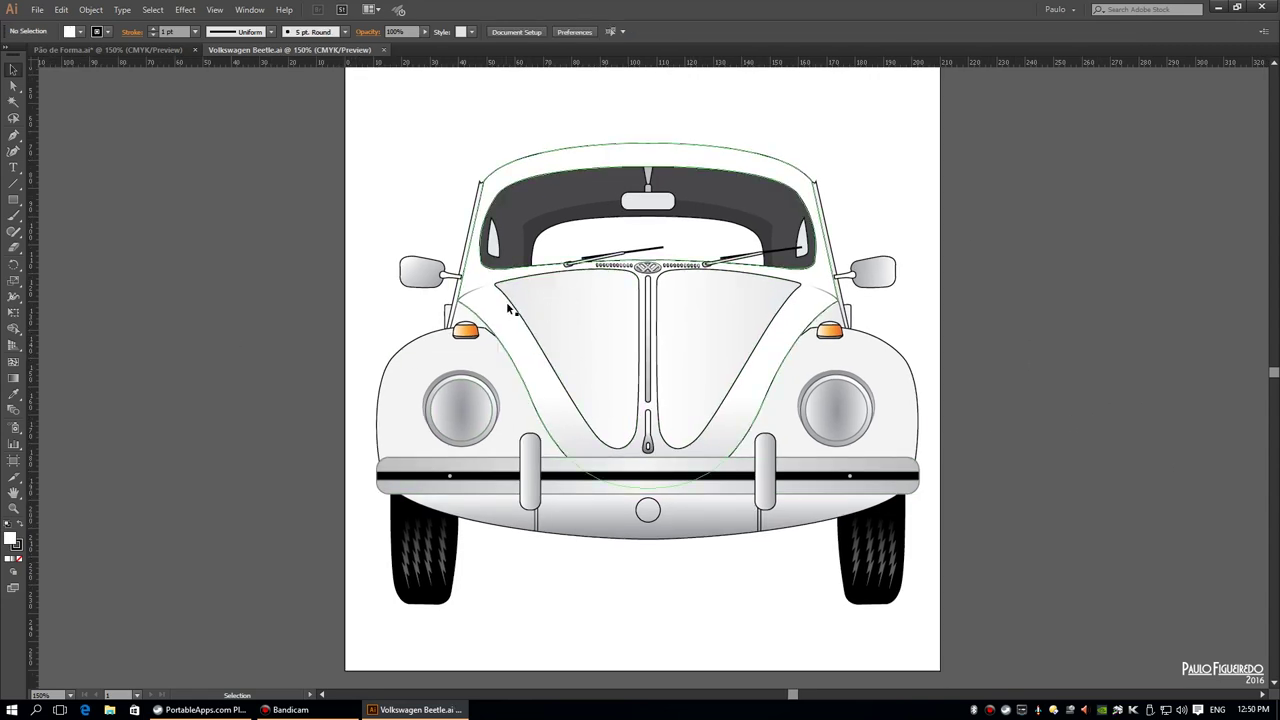
Redraw the right hood half's gradient so it is lighter on top
{"action": "left_click", "coordinate": [506, 301]}
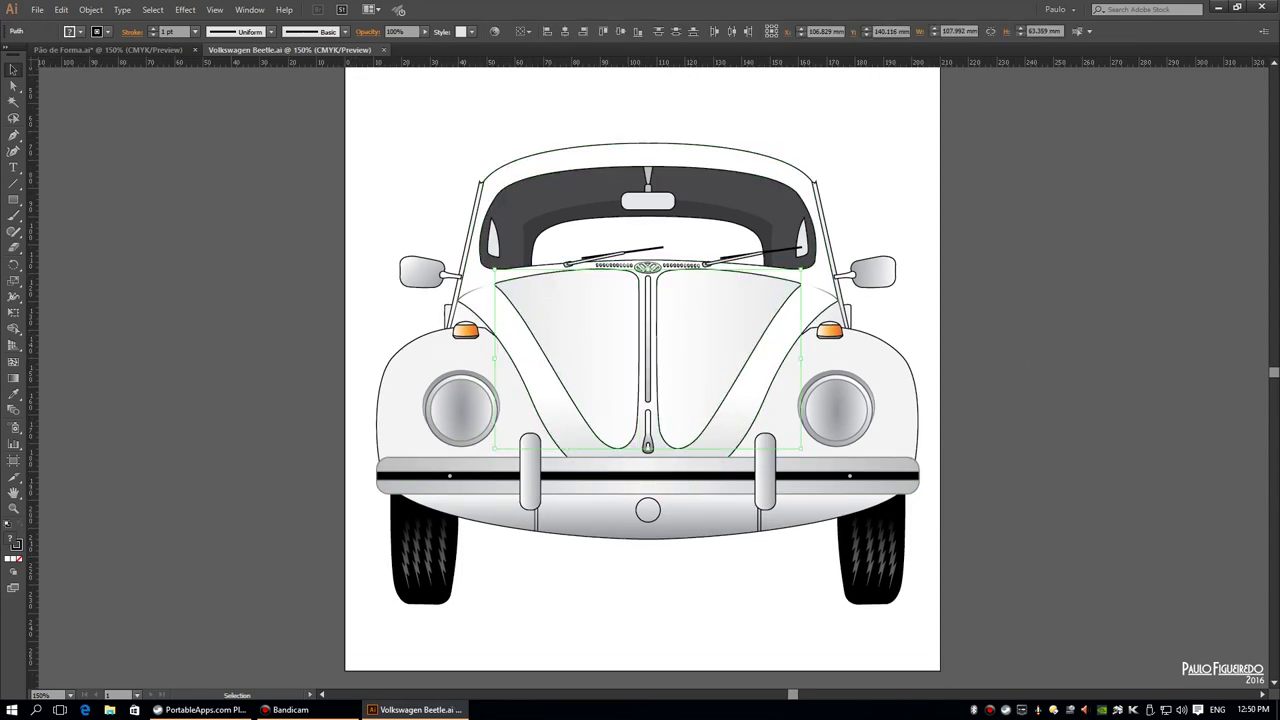
{"action": "left_click", "coordinate": [730, 330]}
{"action": "left_click", "coordinate": [13, 378]}
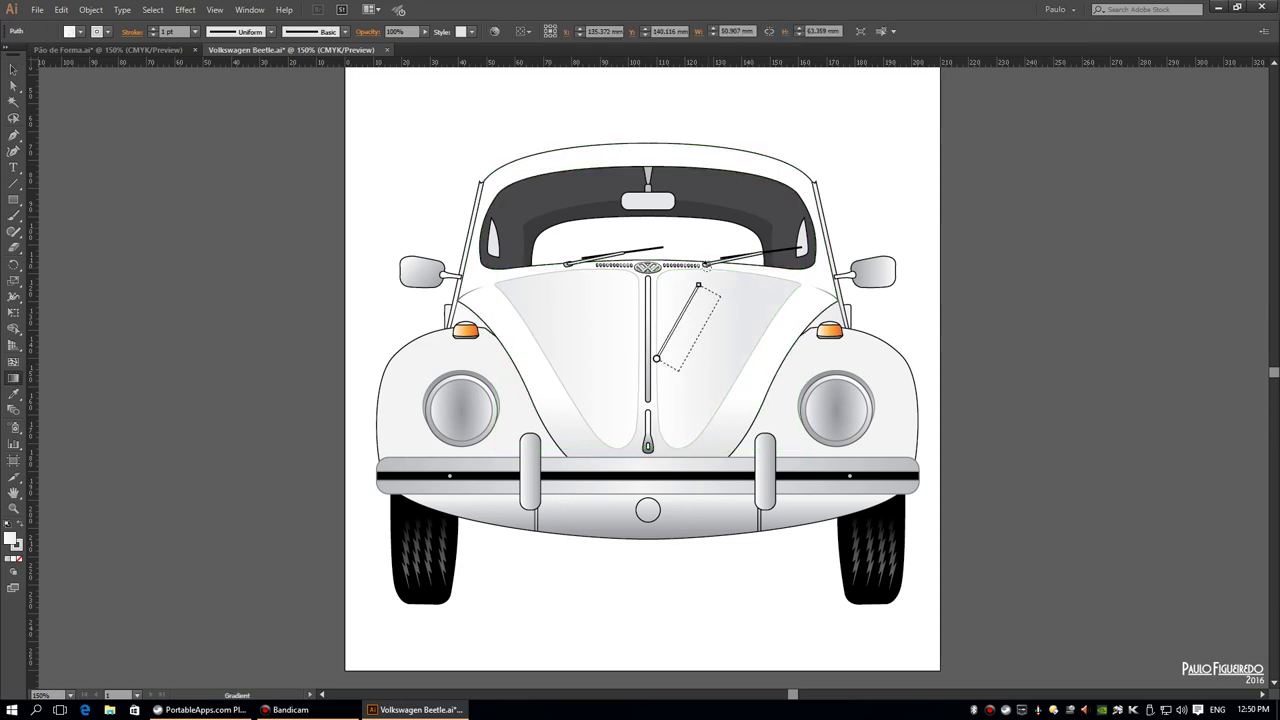
{"action": "left_click_drag", "start_coordinate": [728, 291], "coordinate": [705, 374]}
{"action": "left_click_drag", "start_coordinate": [690, 440], "coordinate": [720, 300]}
{"action": "key", "text": "v"}
Angle the left hood half's gradient and shift it lower to brighten it
{"action": "left_click", "coordinate": [580, 330]}
{"action": "left_click", "coordinate": [13, 378]}
{"action": "left_click_drag", "start_coordinate": [594, 348], "coordinate": [538, 222]}
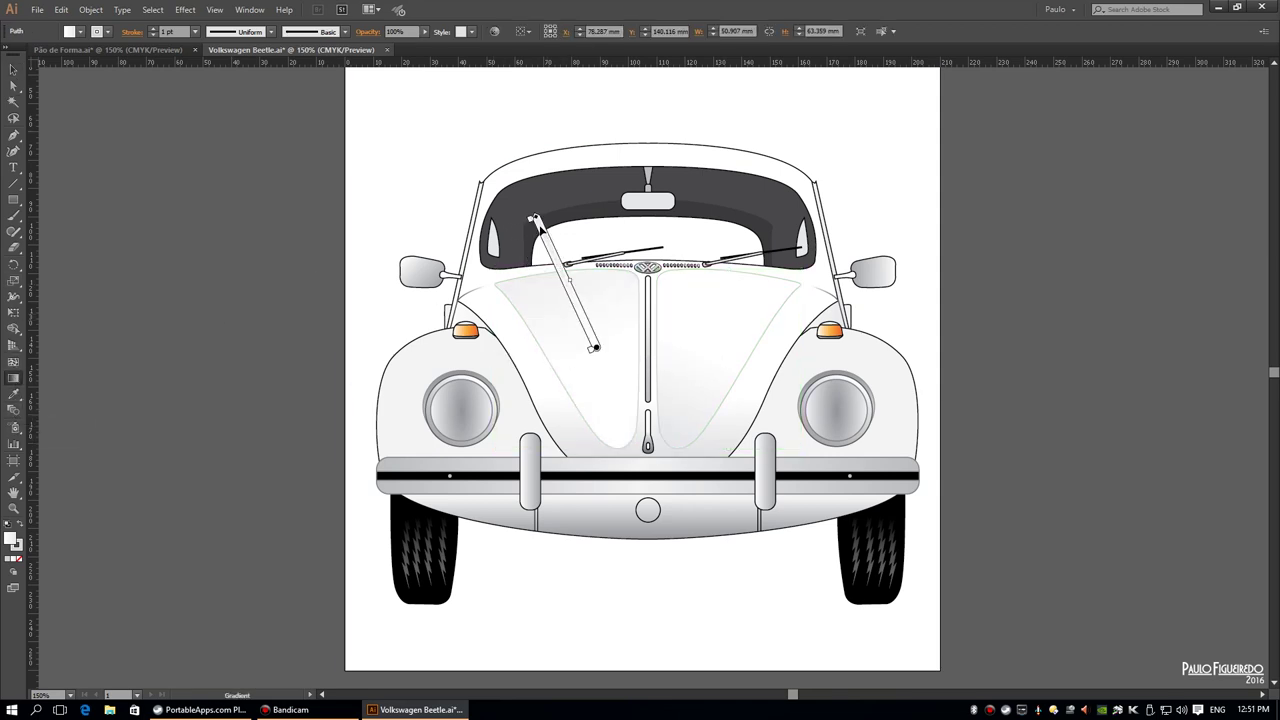
{"action": "left_click_drag", "start_coordinate": [645, 460], "coordinate": [567, 318]}
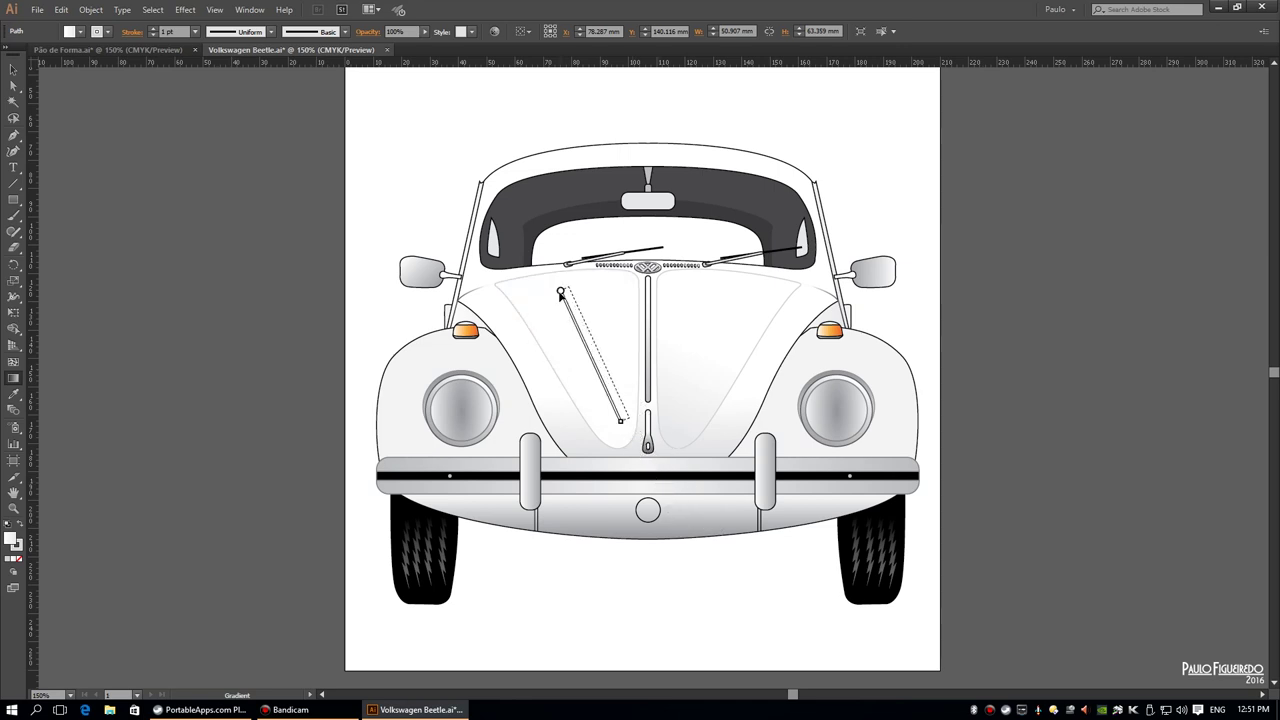
{"action": "left_click_drag", "start_coordinate": [602, 360], "coordinate": [634, 431]}
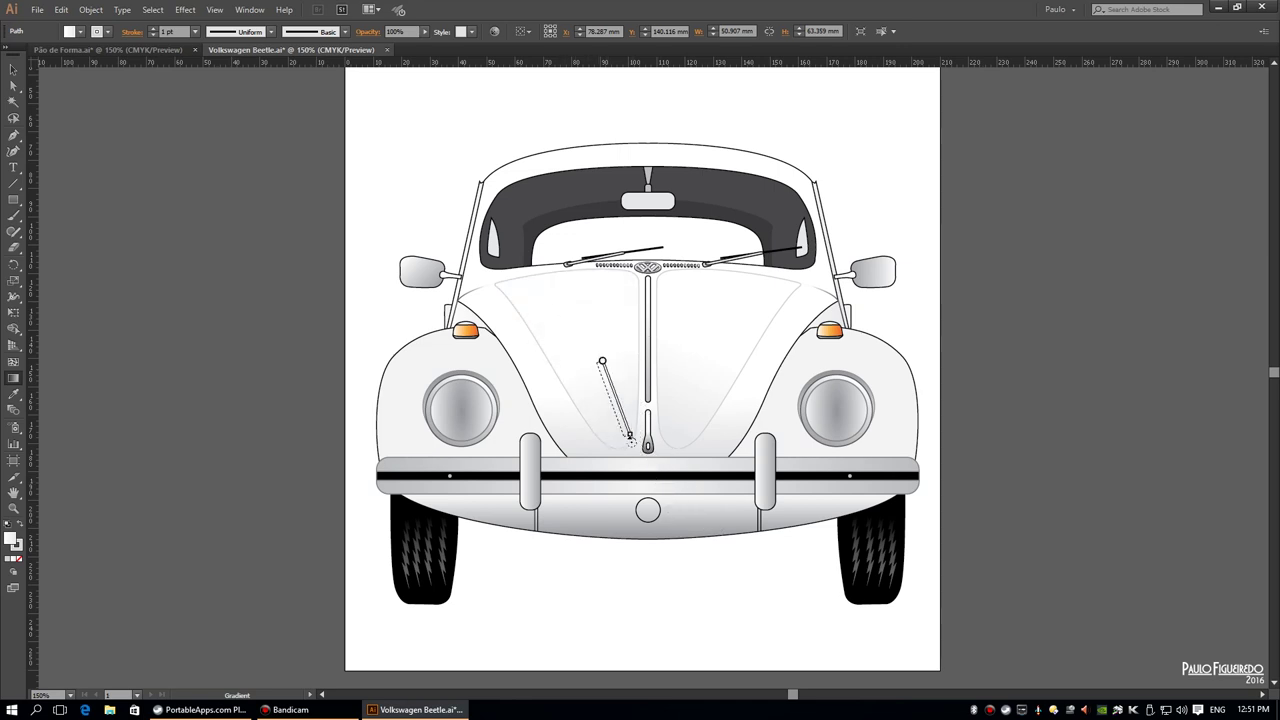
{"action": "key", "text": "v"}
Duplicate the hood shading onto the right hood half and save the file
{"action": "left_click", "coordinate": [165, 190]}
{"action": "left_click", "coordinate": [610, 417]}
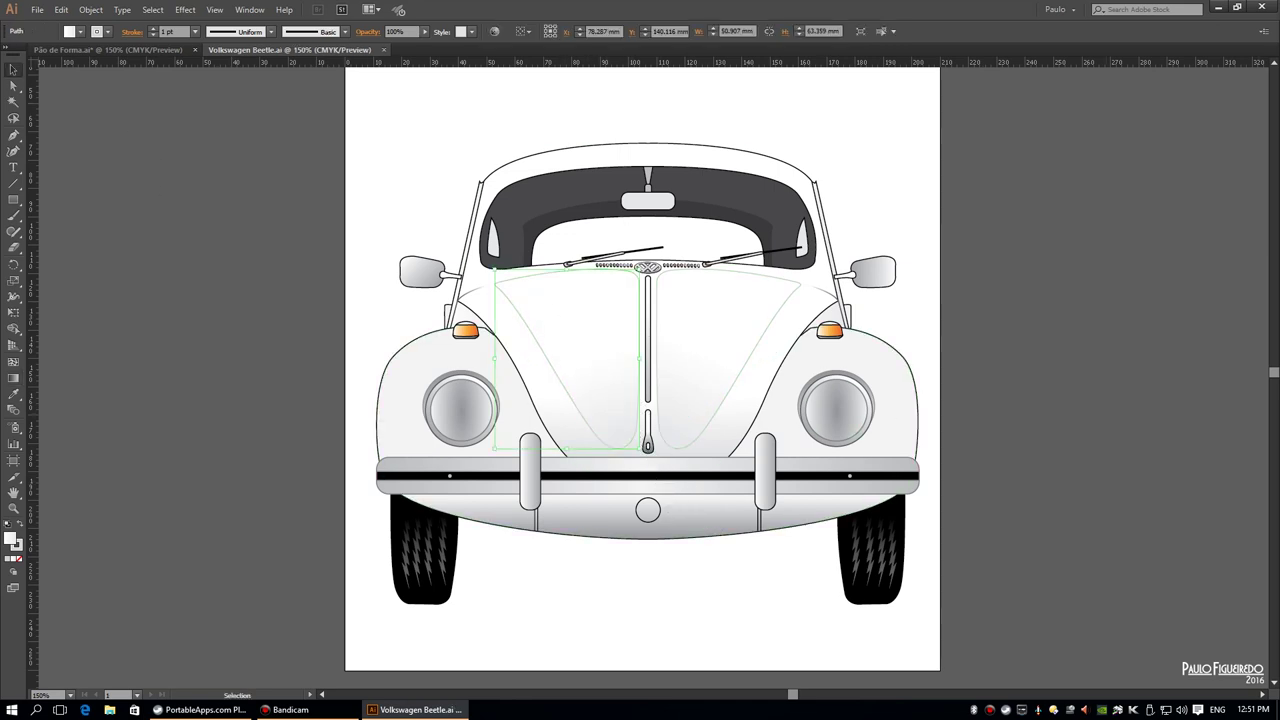
{"action": "left_click", "coordinate": [714, 376], "text": "shift"}
{"action": "key", "text": "a"}
{"action": "key", "text": "ctrl+d"}
{"action": "key", "text": "ctrl+s"}
Move the lower body panel's gradient start point further down
{"action": "left_click", "coordinate": [648, 365]}
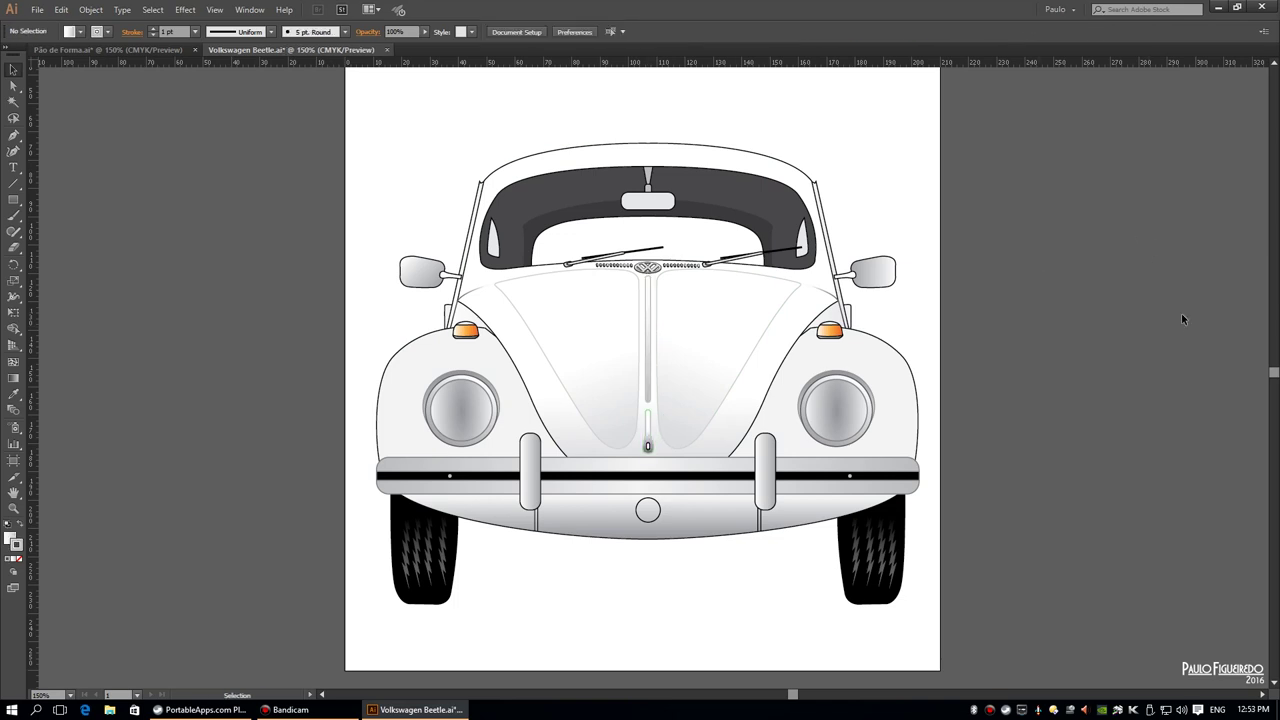
{"action": "left_click", "coordinate": [700, 515]}
{"action": "key", "text": "g"}
{"action": "left_click_drag", "start_coordinate": [647, 327], "coordinate": [648, 541]}
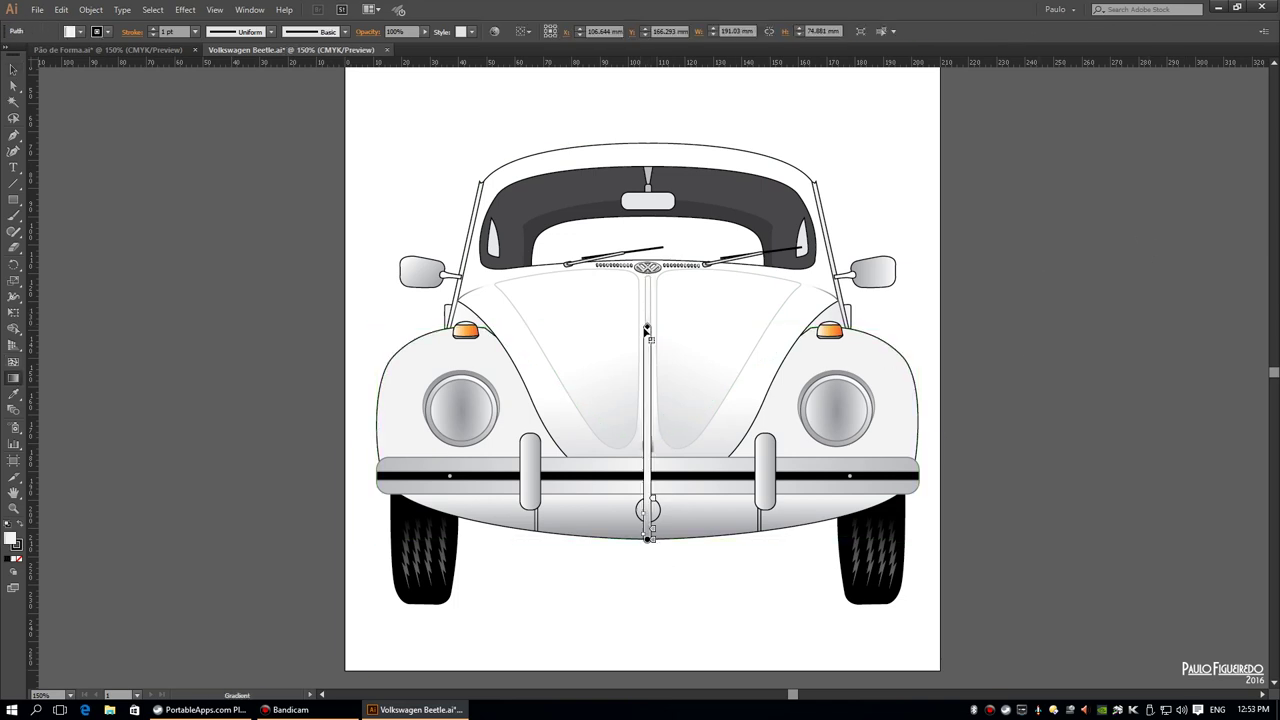
{"action": "left_click_drag", "start_coordinate": [647, 327], "coordinate": [647, 363]}
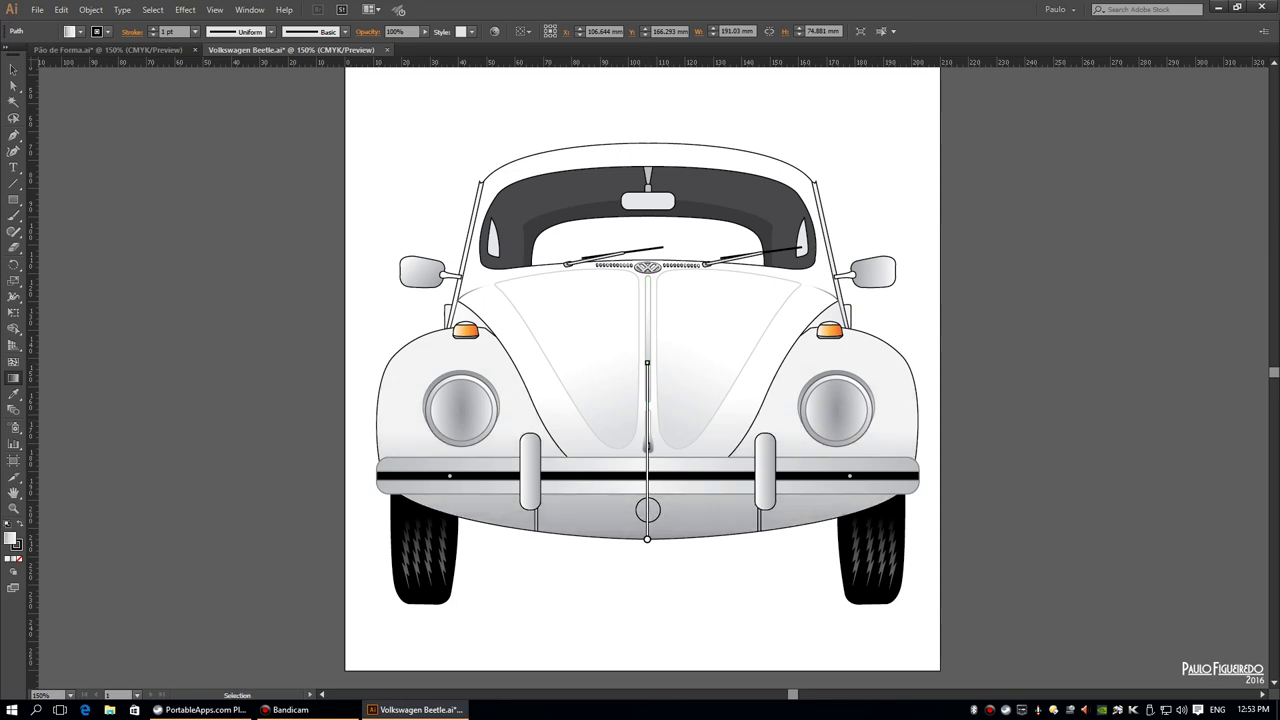
{"action": "key", "text": "v"}
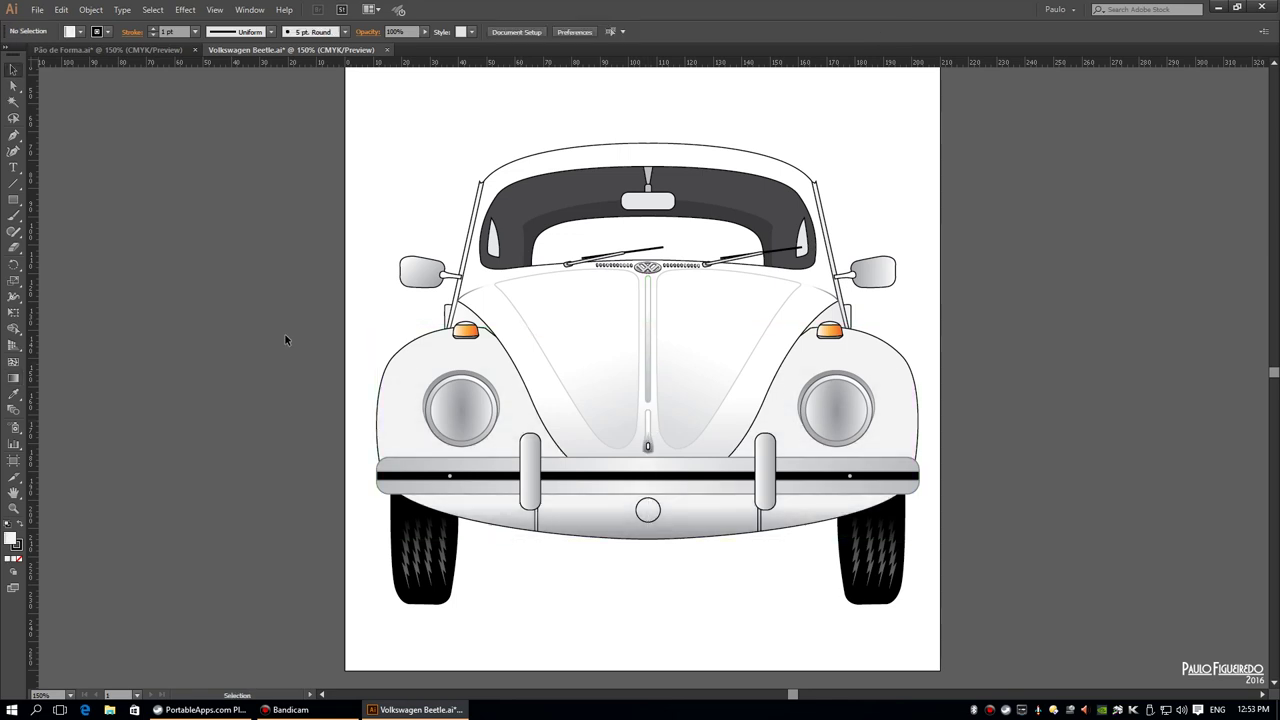
Save the illustration via File > Save and clear the selection
{"action": "left_click", "coordinate": [648, 510]}
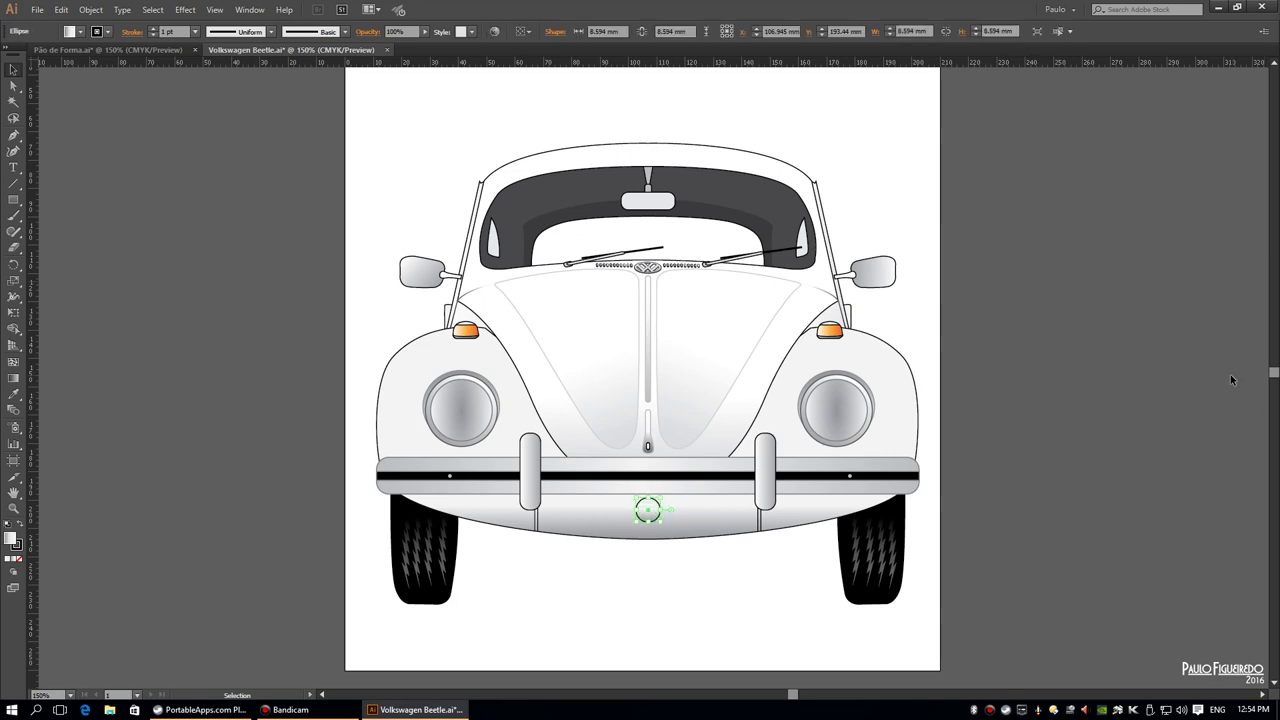
{"action": "left_click", "coordinate": [37, 9]}
{"action": "left_click", "coordinate": [60, 117]}
{"action": "left_click", "coordinate": [840, 330]}
{"action": "key", "text": "ctrl+shift+a"}
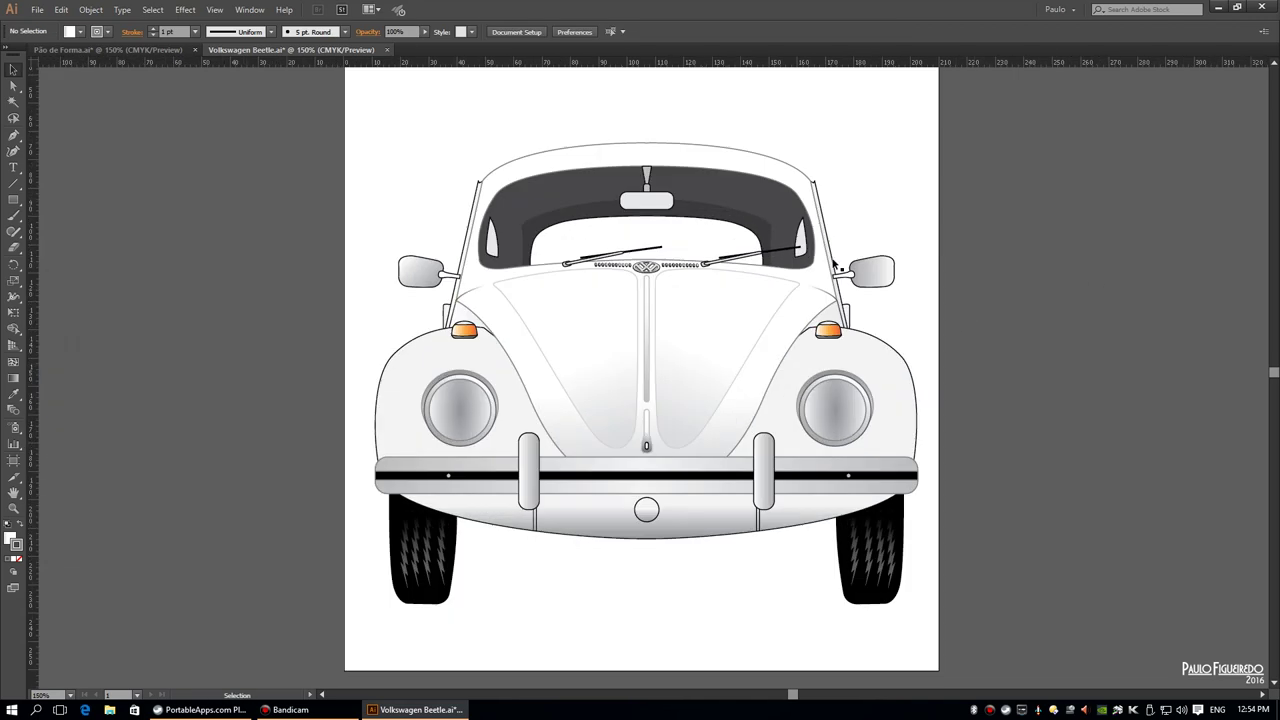
Reselect the hood's right half, zoom between 200% and 150%, and select the front body panel
{"action": "left_click", "coordinate": [790, 300]}
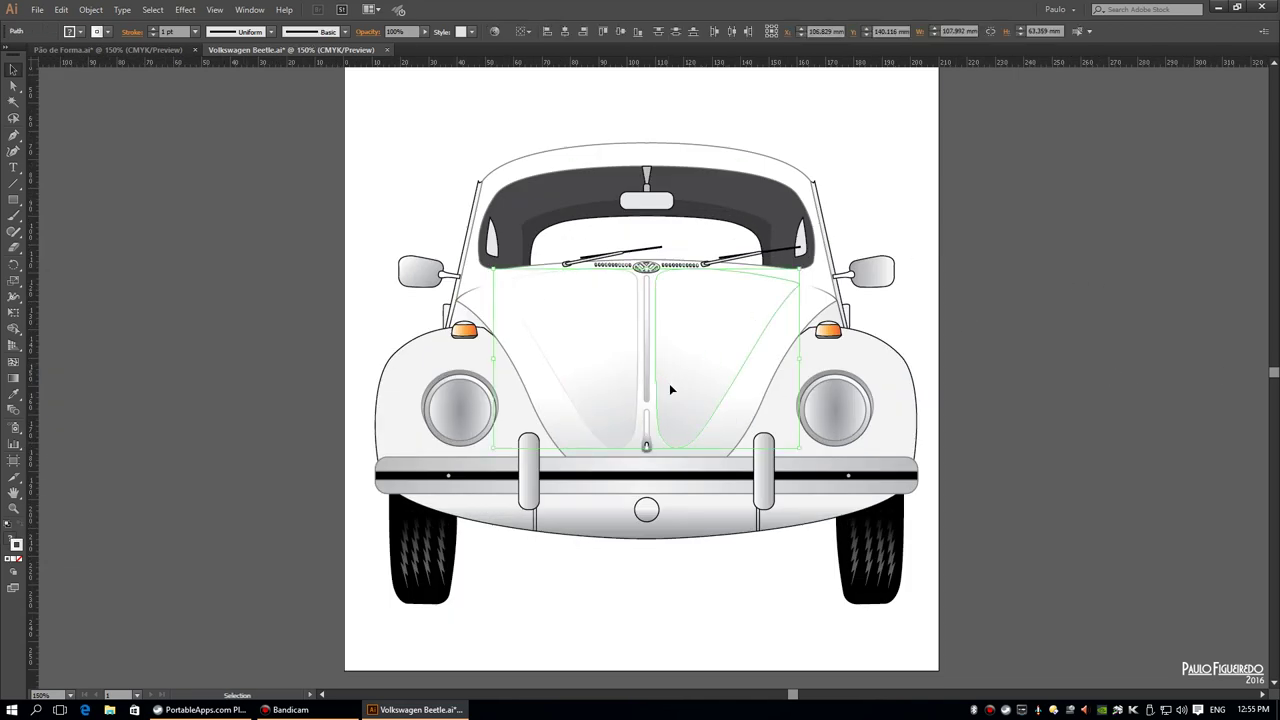
{"action": "left_click", "coordinate": [748, 366]}
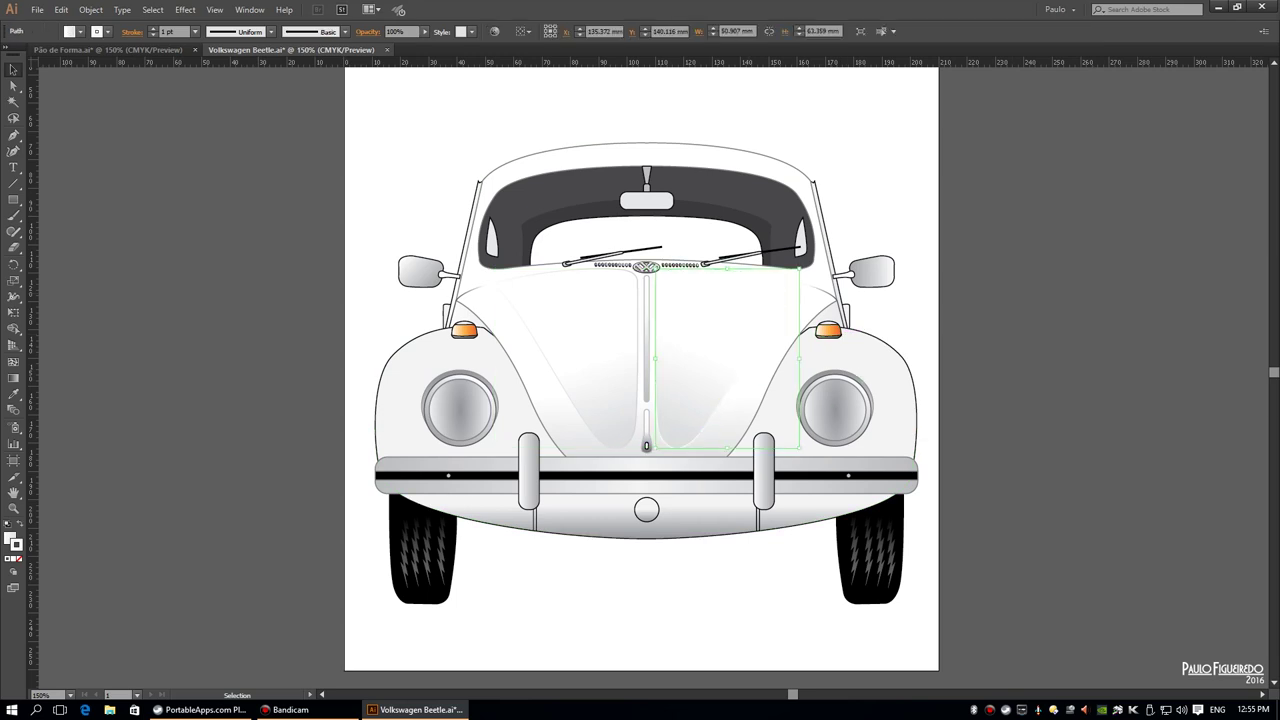
{"action": "key", "text": "ctrl+shift+a"}
{"action": "key", "text": "ctrl+plus"}
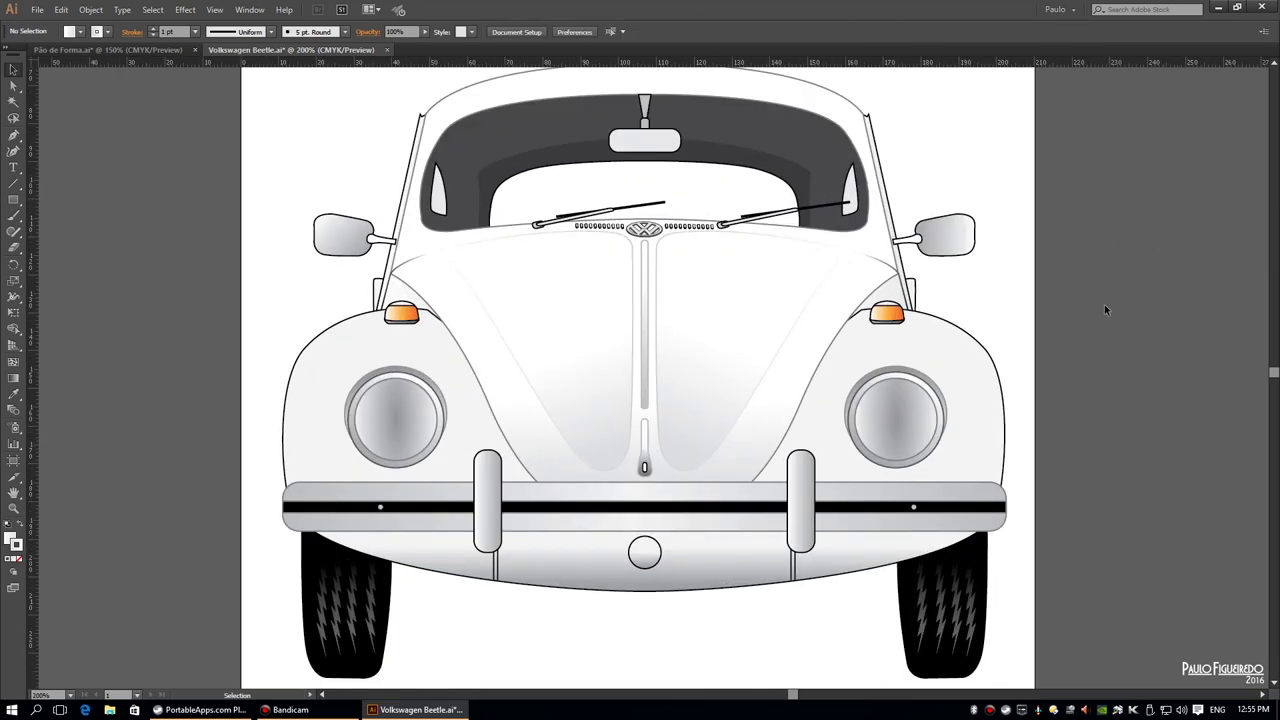
{"action": "key", "text": "ctrl+minus"}
{"action": "key", "text": "v"}
{"action": "left_click", "coordinate": [432, 361]}
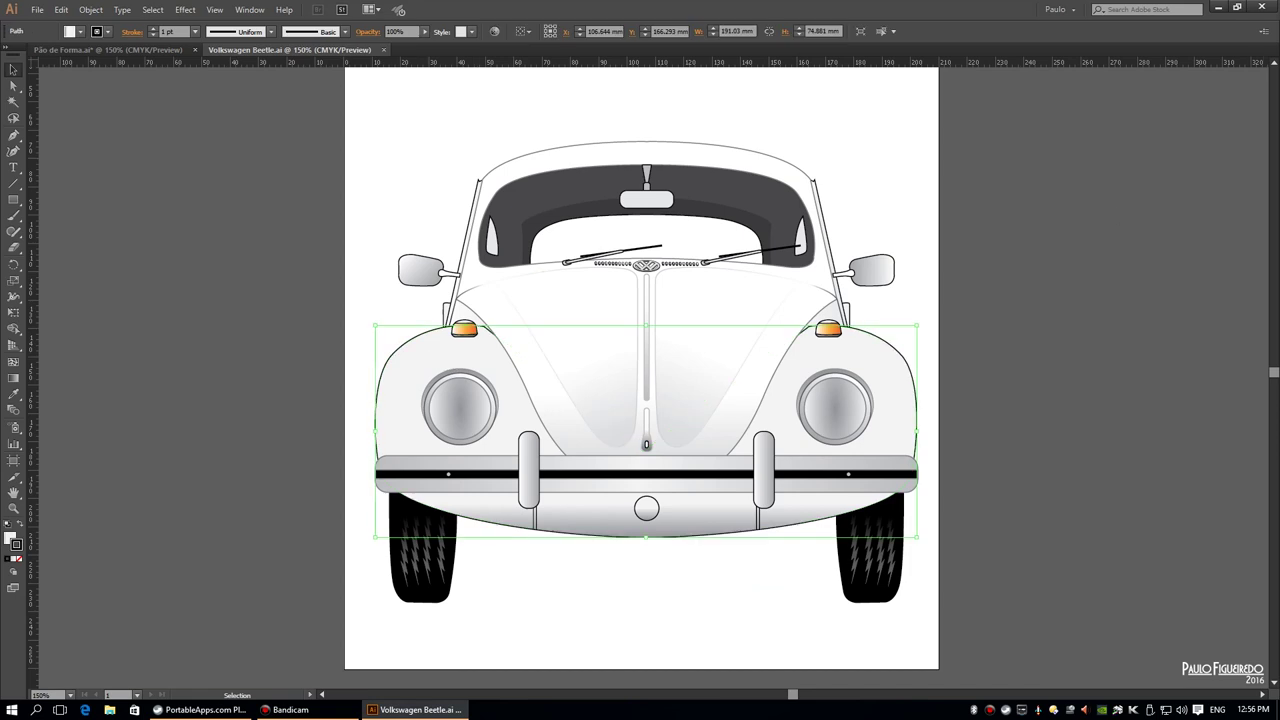
{"action": "key", "text": "period"}
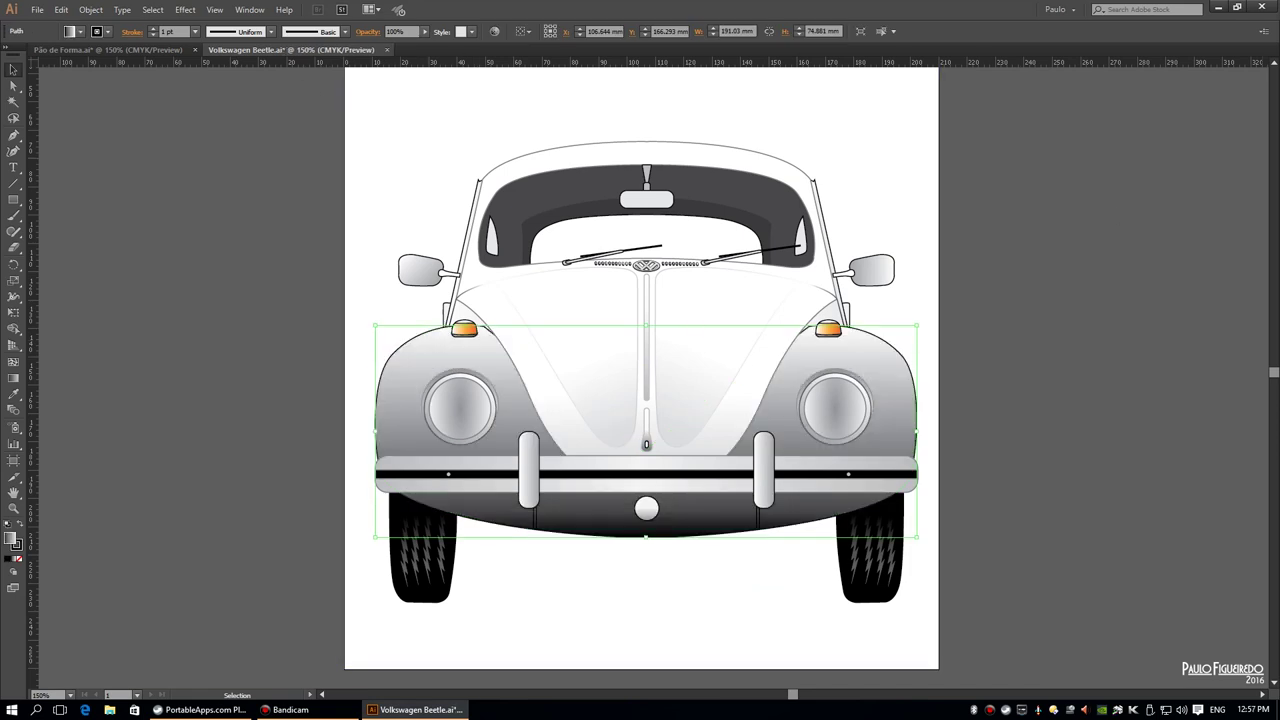
{"action": "key", "text": "ctrl+z"}
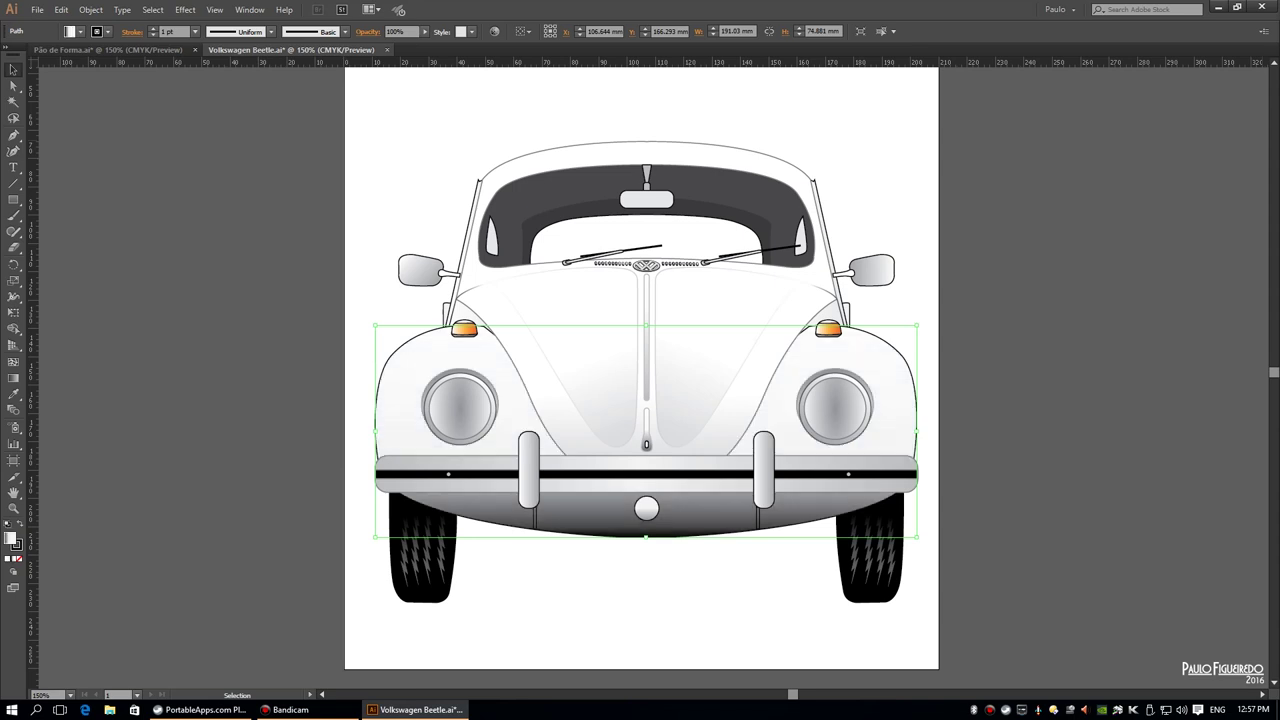
{"action": "key", "text": "comma"}
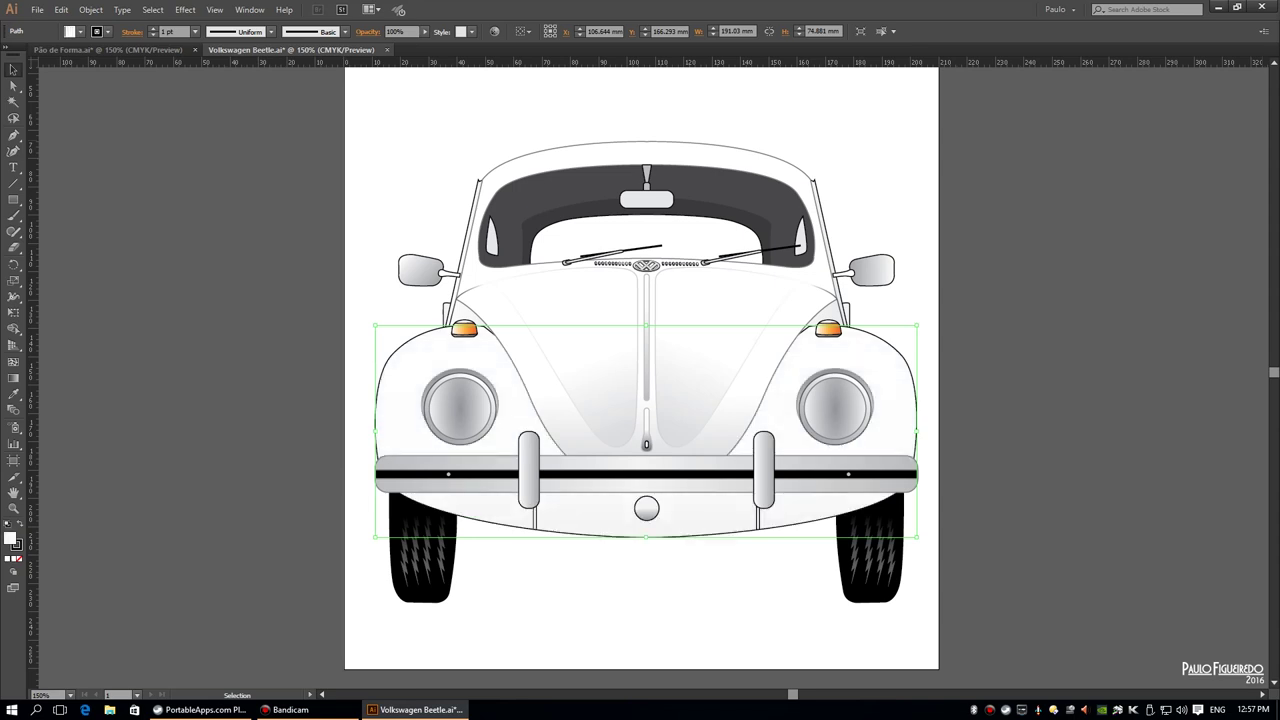
{"action": "key", "text": "period"}
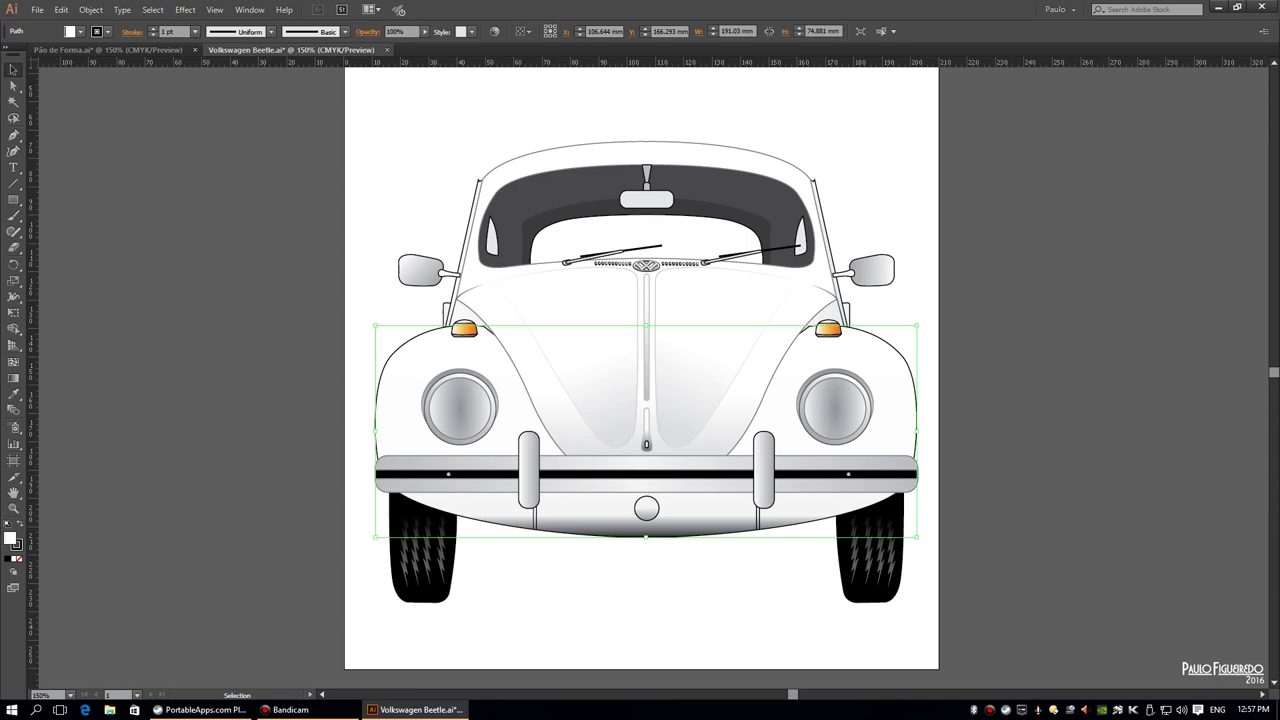
{"action": "key", "text": "period"}
{"action": "key", "text": "ctrl+z"}
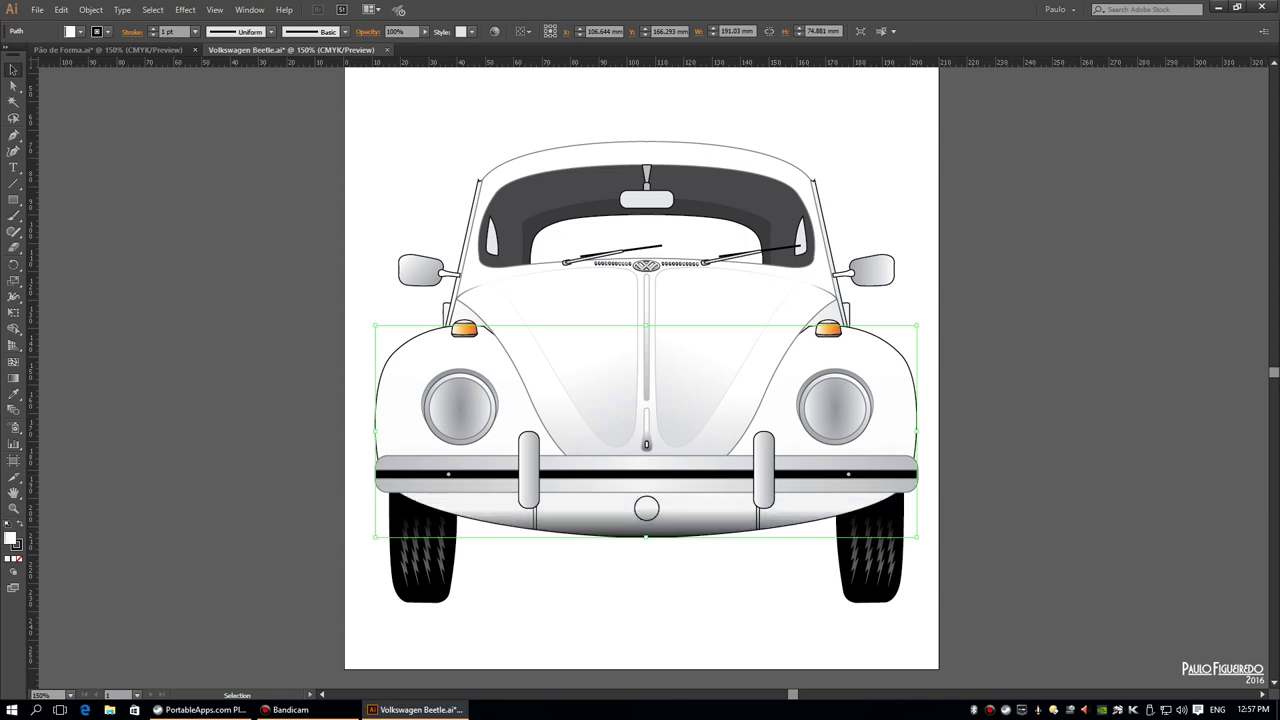
{"action": "key", "text": "comma"}
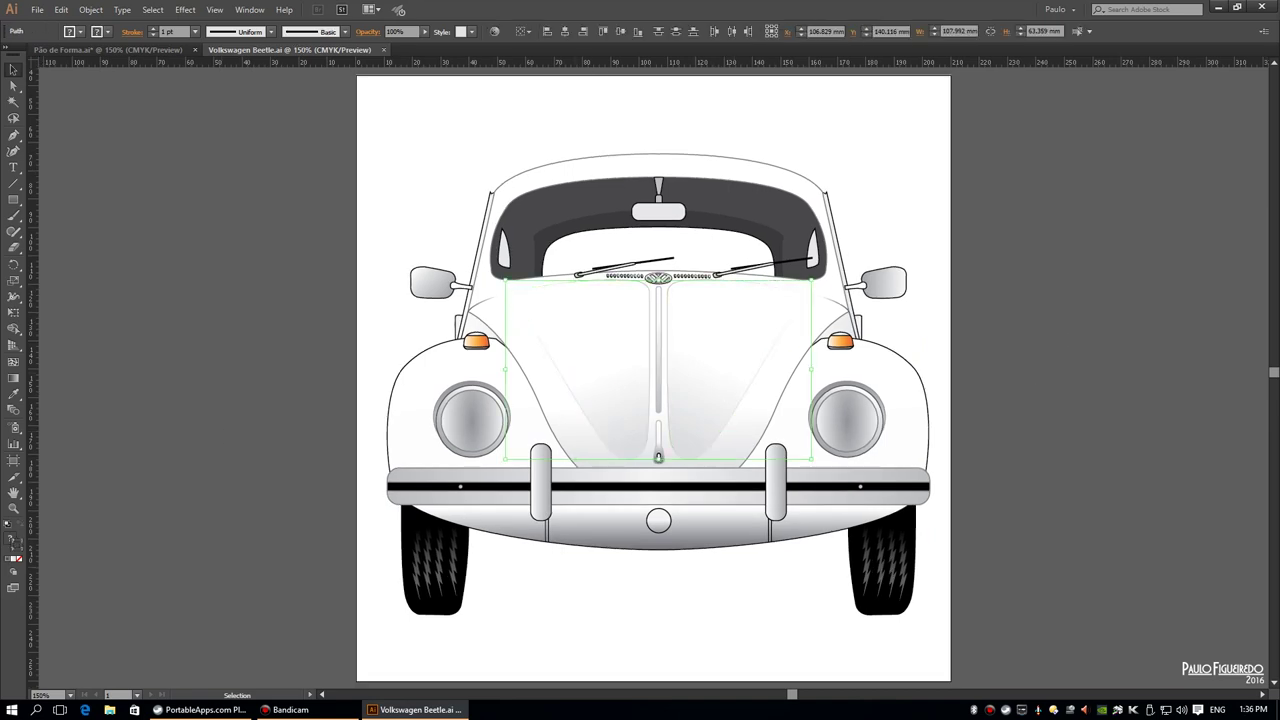
Check the hood halves' selections and zoom in on the car to 200%
{"action": "left_click", "coordinate": [749, 331]}
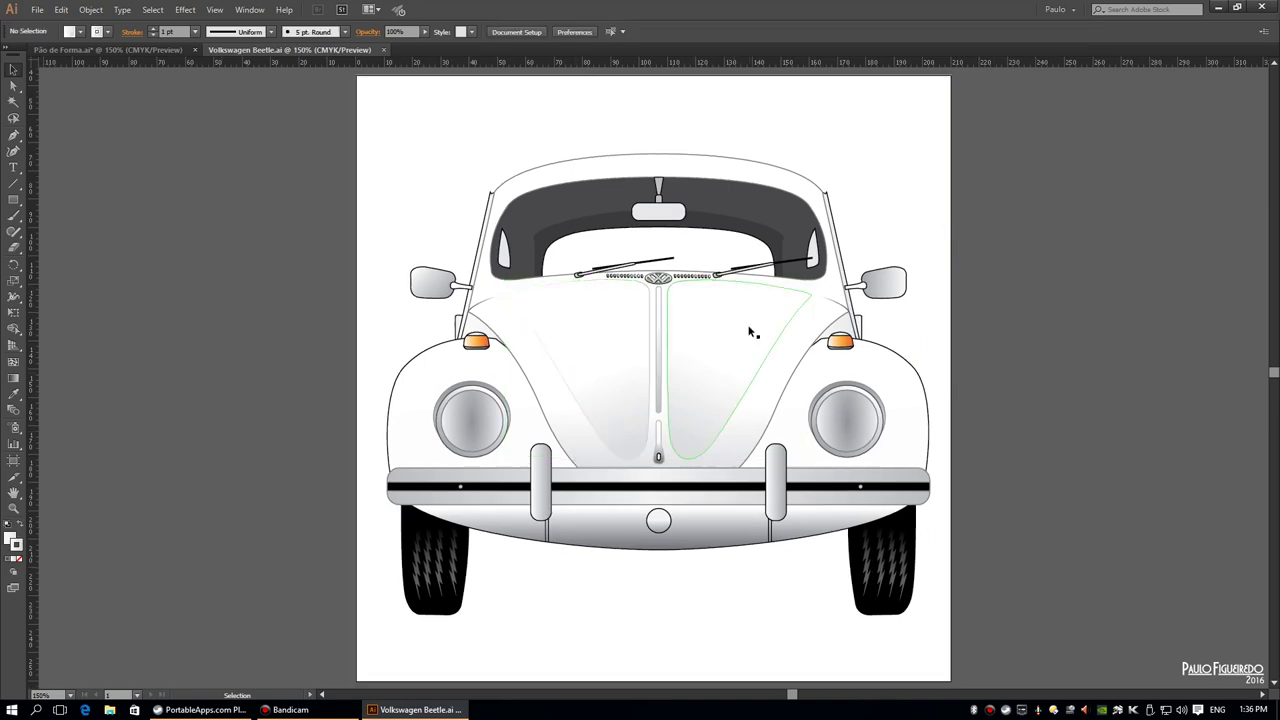
{"action": "left_click", "coordinate": [575, 380]}
{"action": "left_click", "coordinate": [740, 370]}
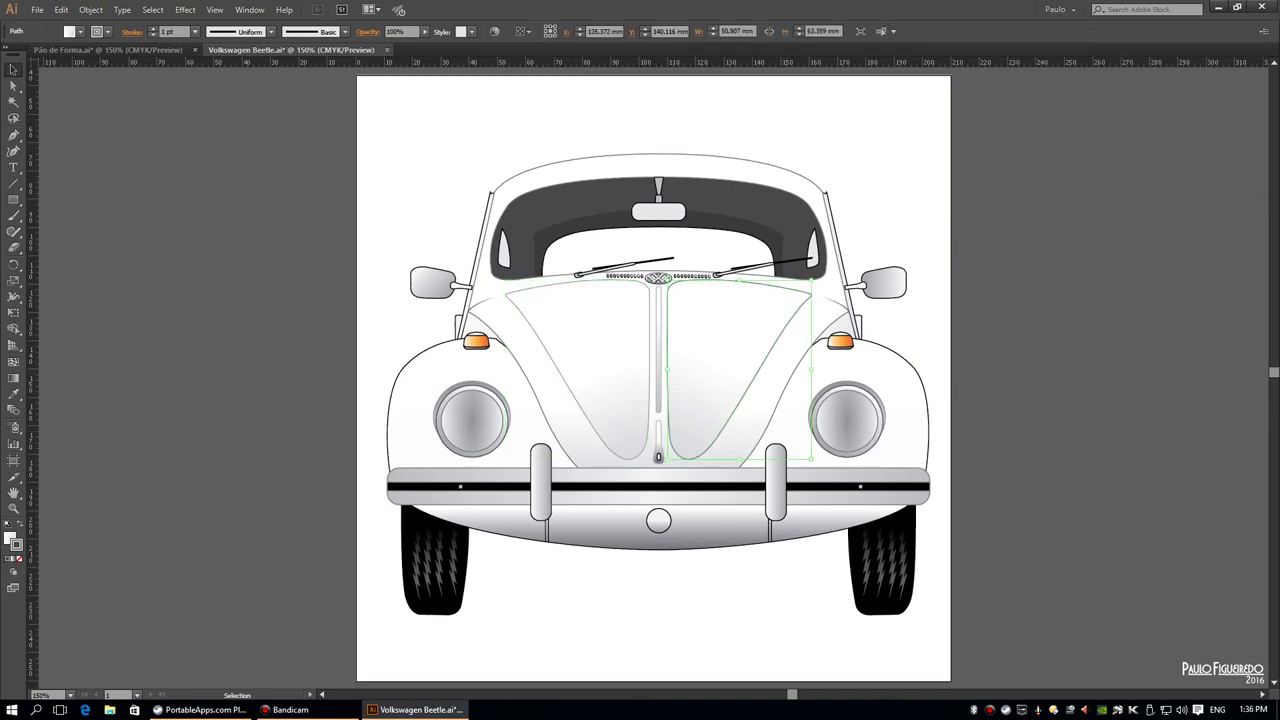
{"action": "left_click", "coordinate": [1122, 340]}
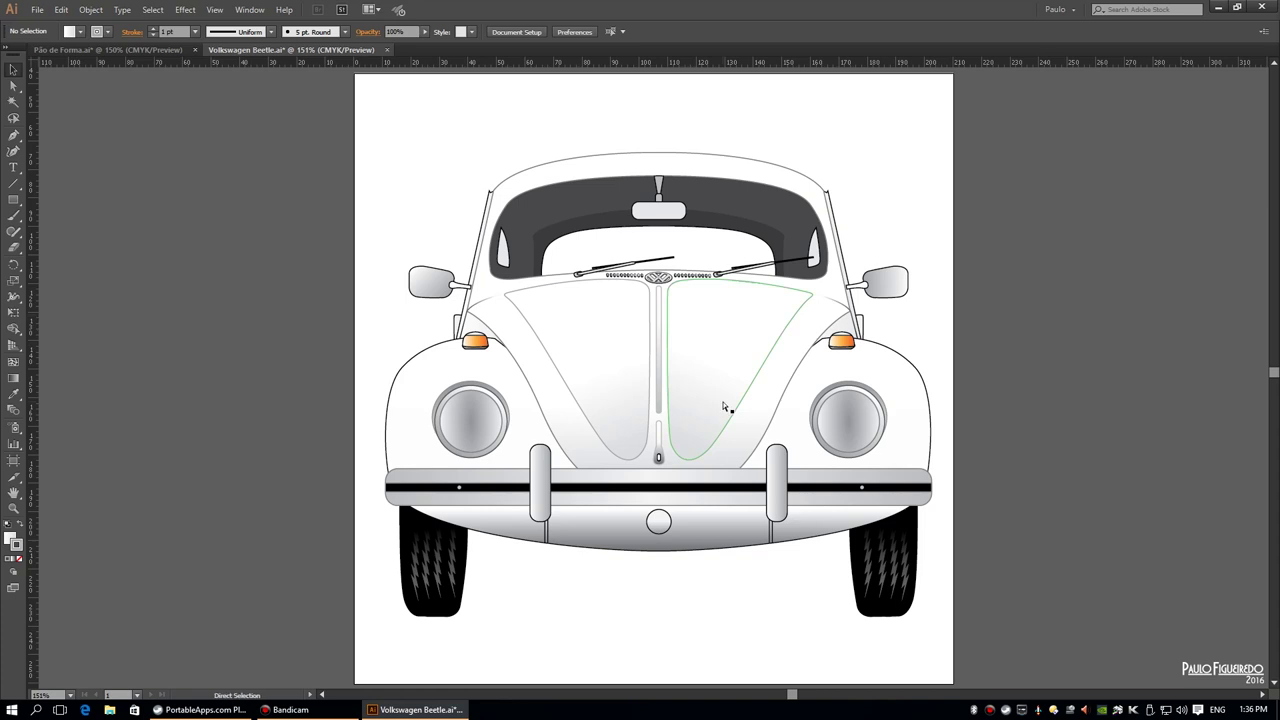
{"action": "key", "text": "ctrl+minus"}
{"action": "key", "text": "ctrl+minus"}
{"action": "key", "text": "ctrl+plus"}
{"action": "key", "text": "ctrl+plus"}
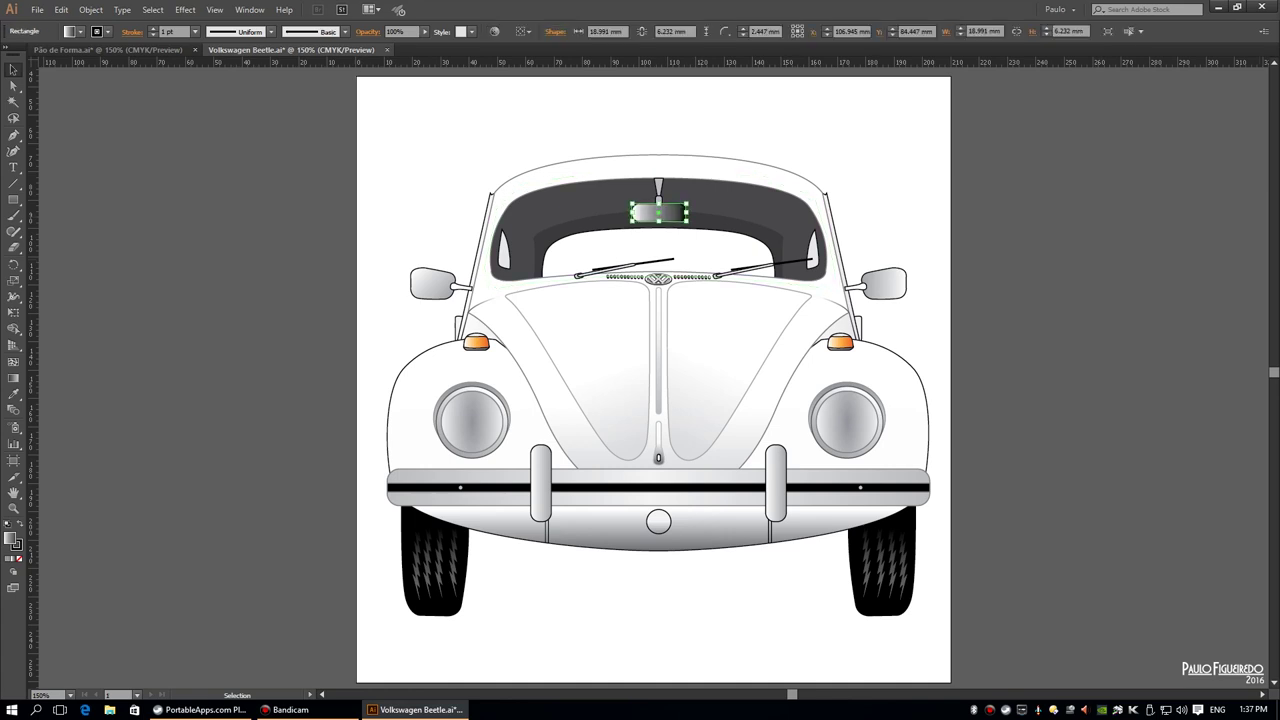
{"action": "left_click", "coordinate": [1171, 307]}
{"action": "key", "text": "ctrl+plus"}
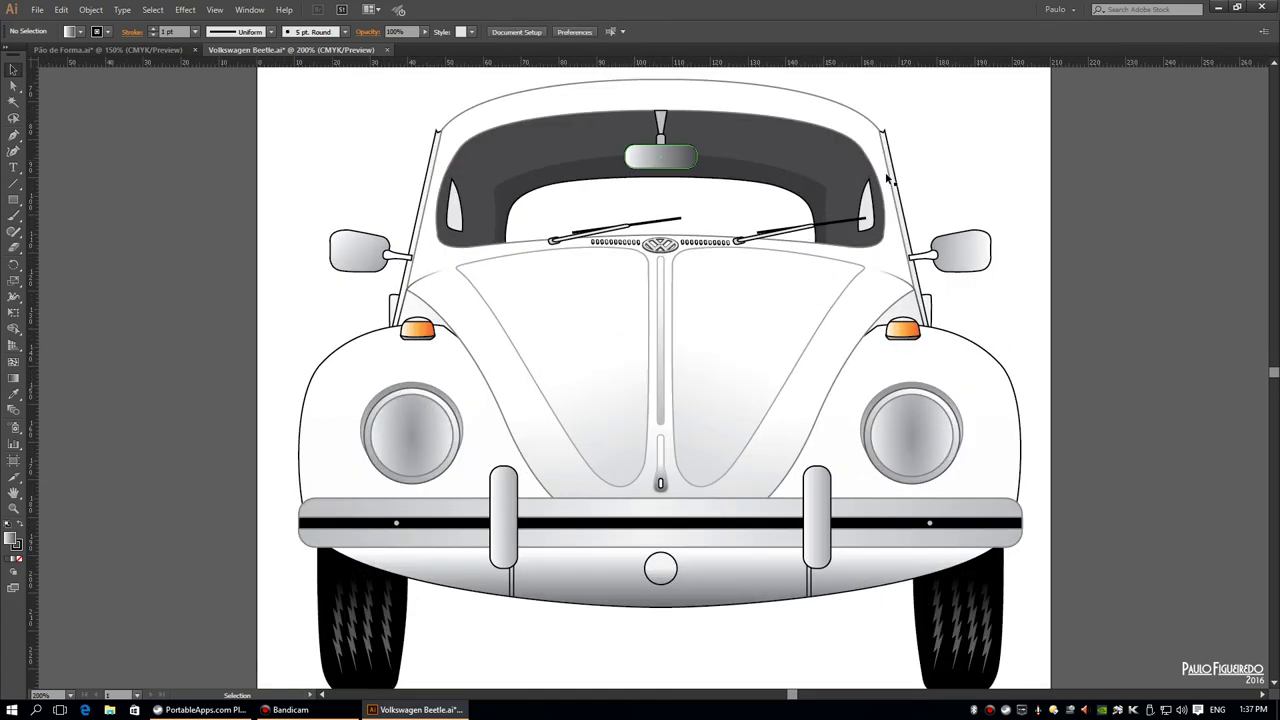
Select the rear-view mirror's upper stem and add the lower stem piece
{"action": "left_click", "coordinate": [637, 163]}
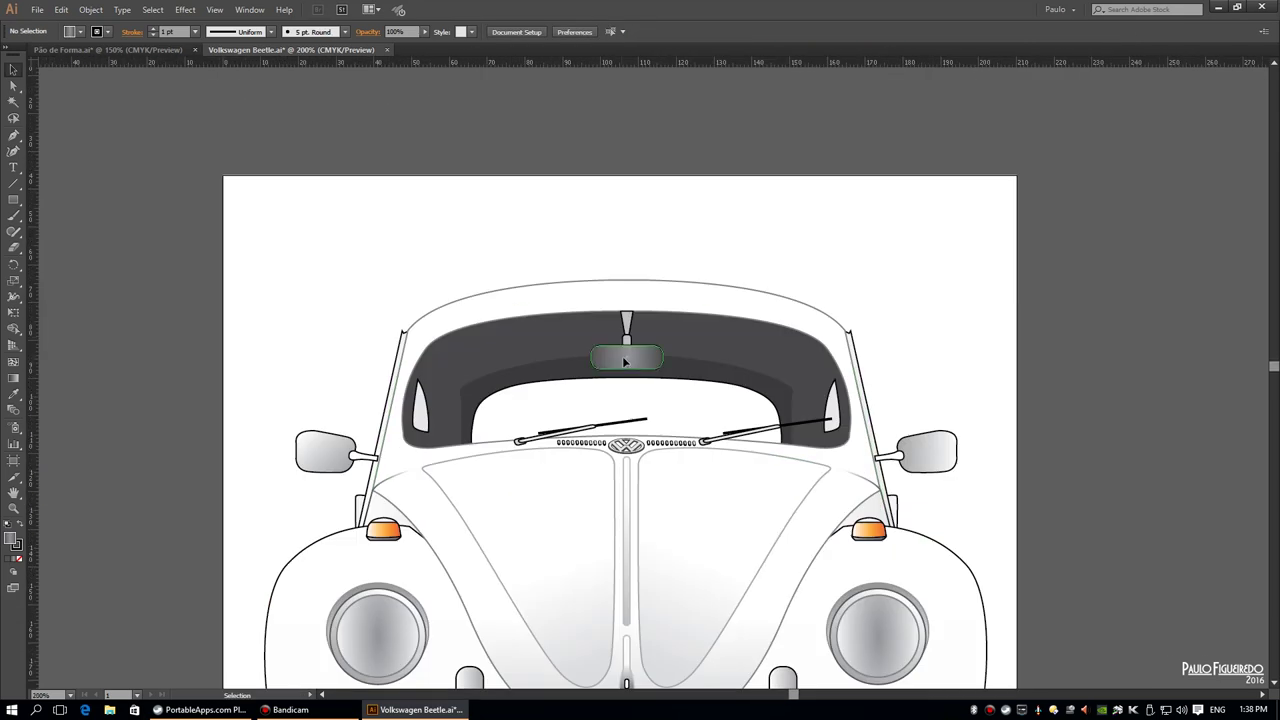
{"action": "left_click", "coordinate": [624, 362]}
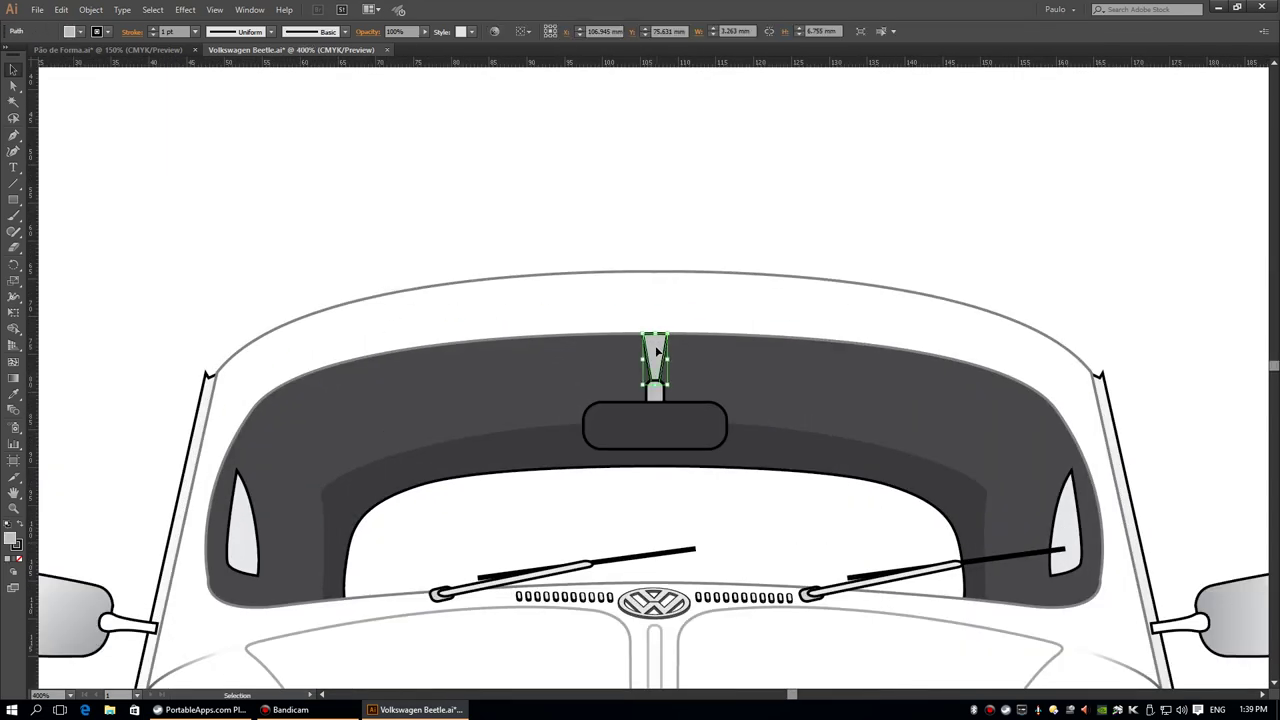
{"action": "right_click", "coordinate": [652, 356]}
{"action": "key", "text": "Escape"}
{"action": "right_click", "coordinate": [652, 352]}
{"action": "key", "text": "Escape"}
{"action": "left_click", "coordinate": [654, 392], "text": "shift"}
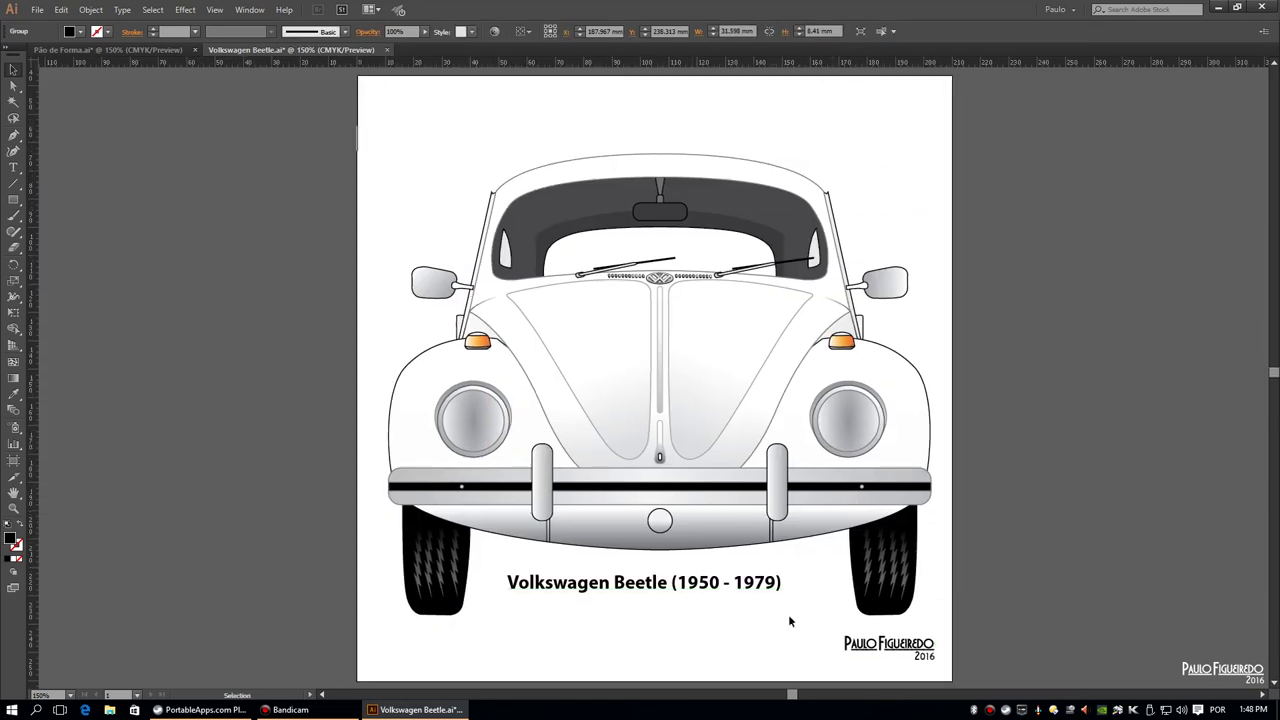
Move the caption lower and nudge the signature down
{"action": "left_click_drag", "start_coordinate": [770, 585], "coordinate": [786, 628]}
{"action": "key", "text": "Down"}
{"action": "key", "text": "Down"}
{"action": "key", "text": "Down"}
{"action": "left_click", "coordinate": [1112, 552]}
Set the left tyre's tread stripes to 100% opacity and copy them onto the right tyre
{"action": "left_click", "coordinate": [430, 560]}
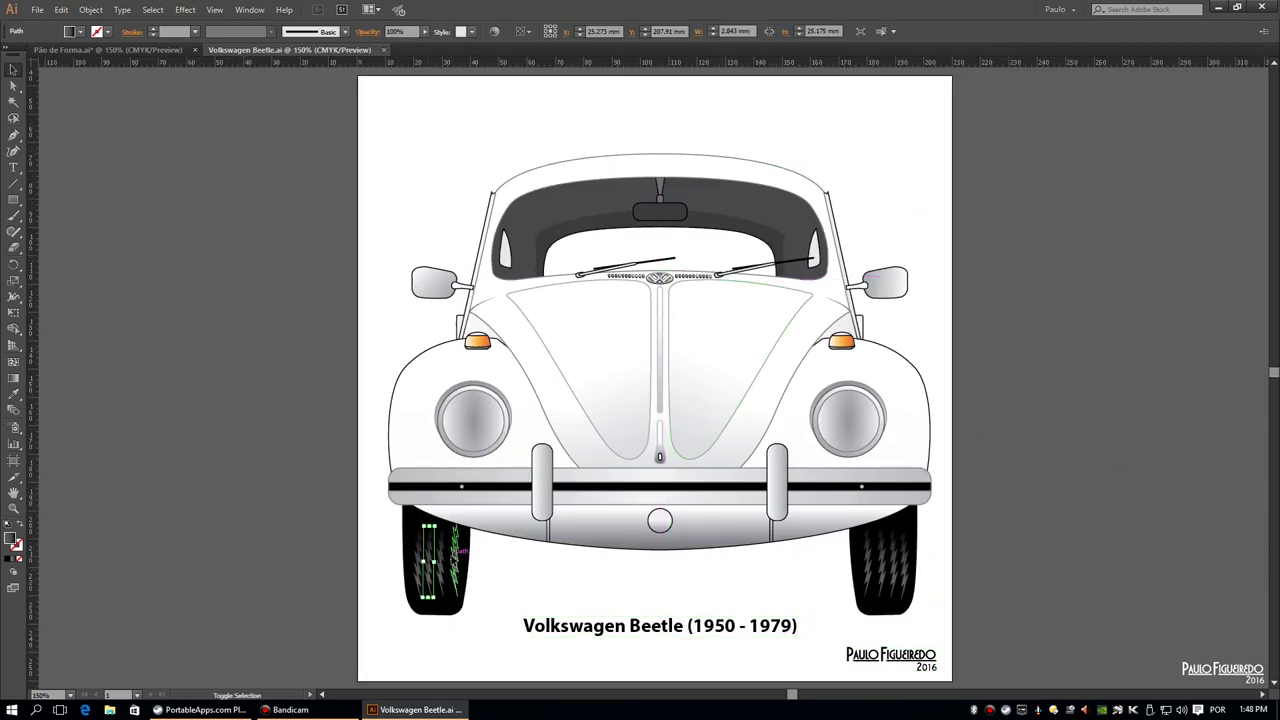
{"action": "left_click", "coordinate": [458, 560], "text": "shift"}
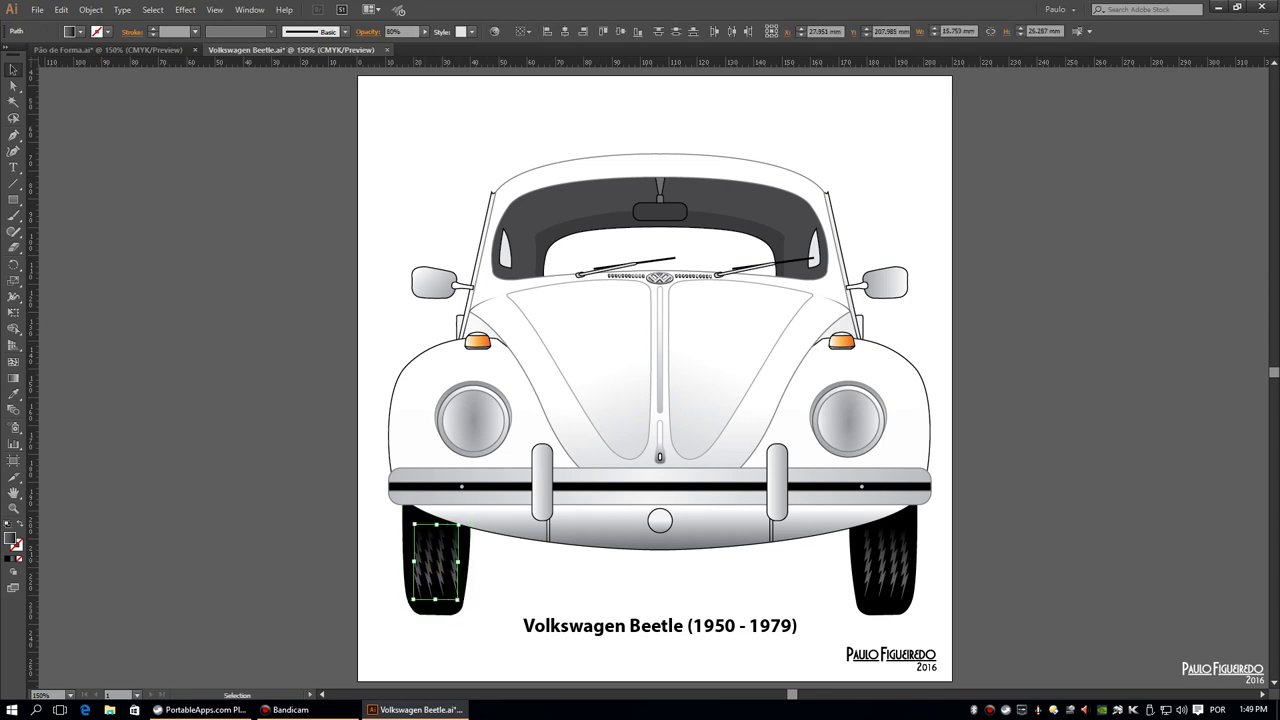
{"action": "key", "text": "0"}
{"action": "left_click_drag", "start_coordinate": [416, 558], "coordinate": [865, 555]}
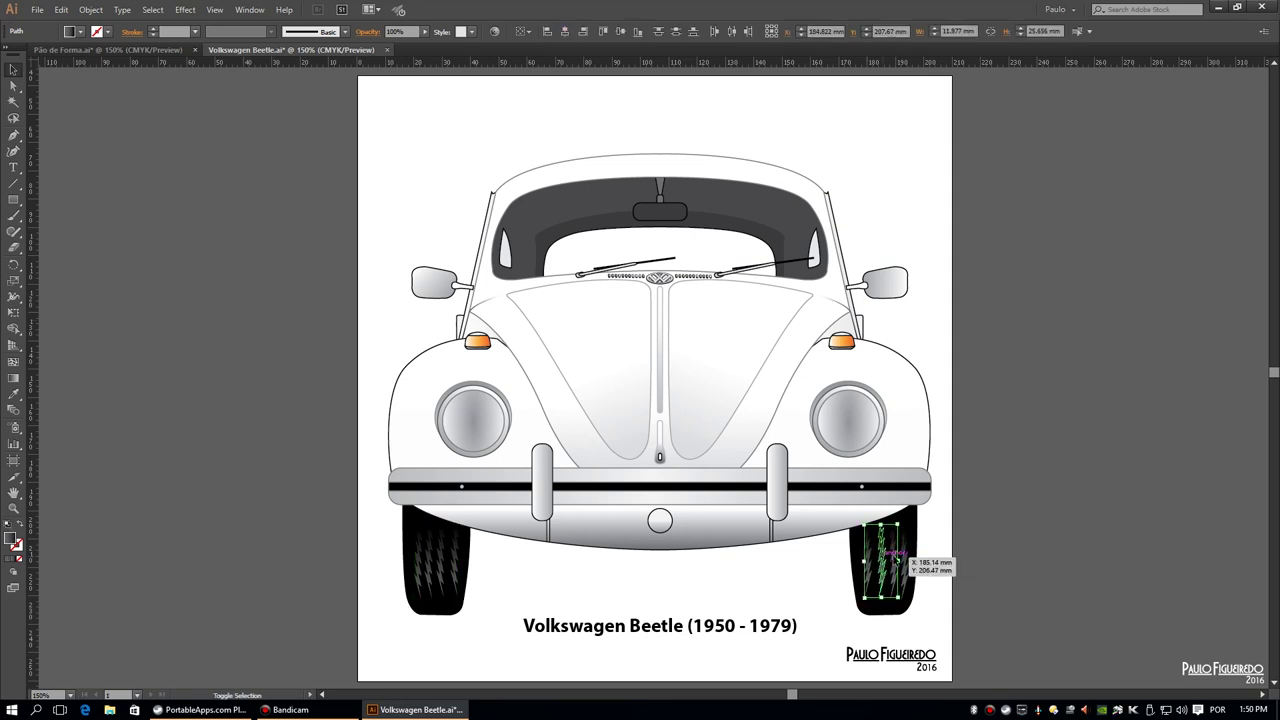
{"action": "key", "text": "ctrl+shift+a"}
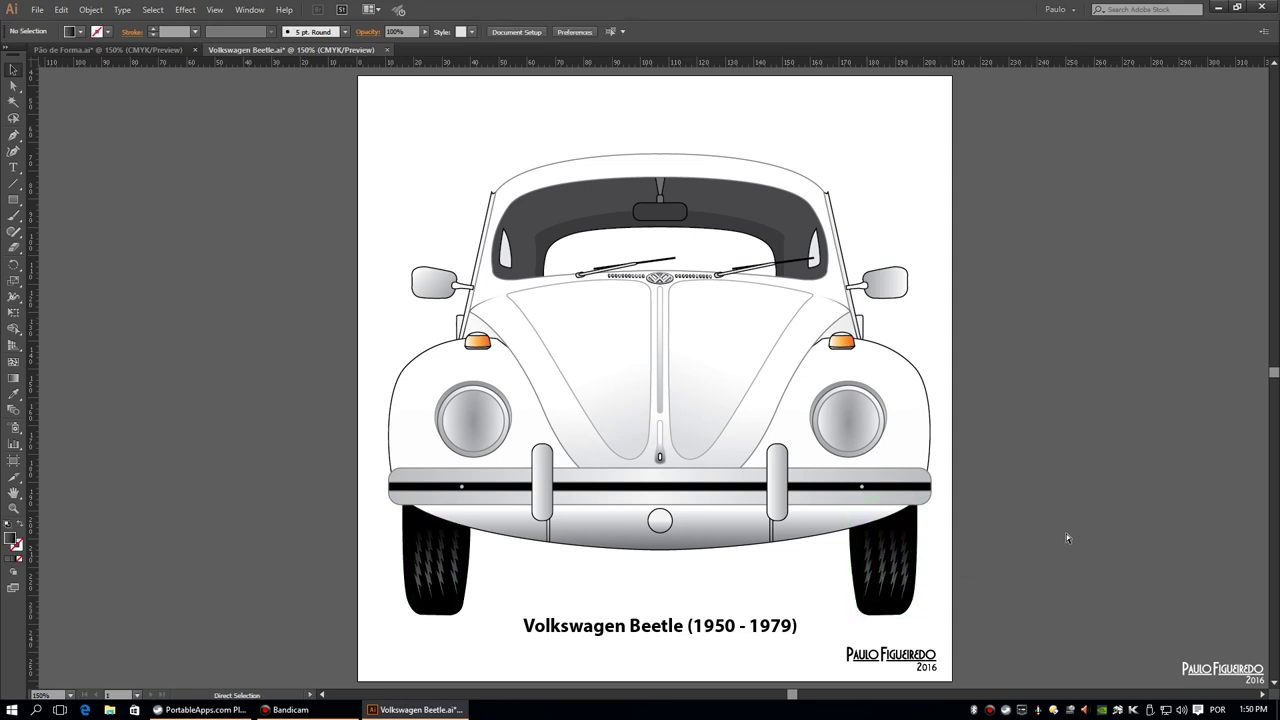